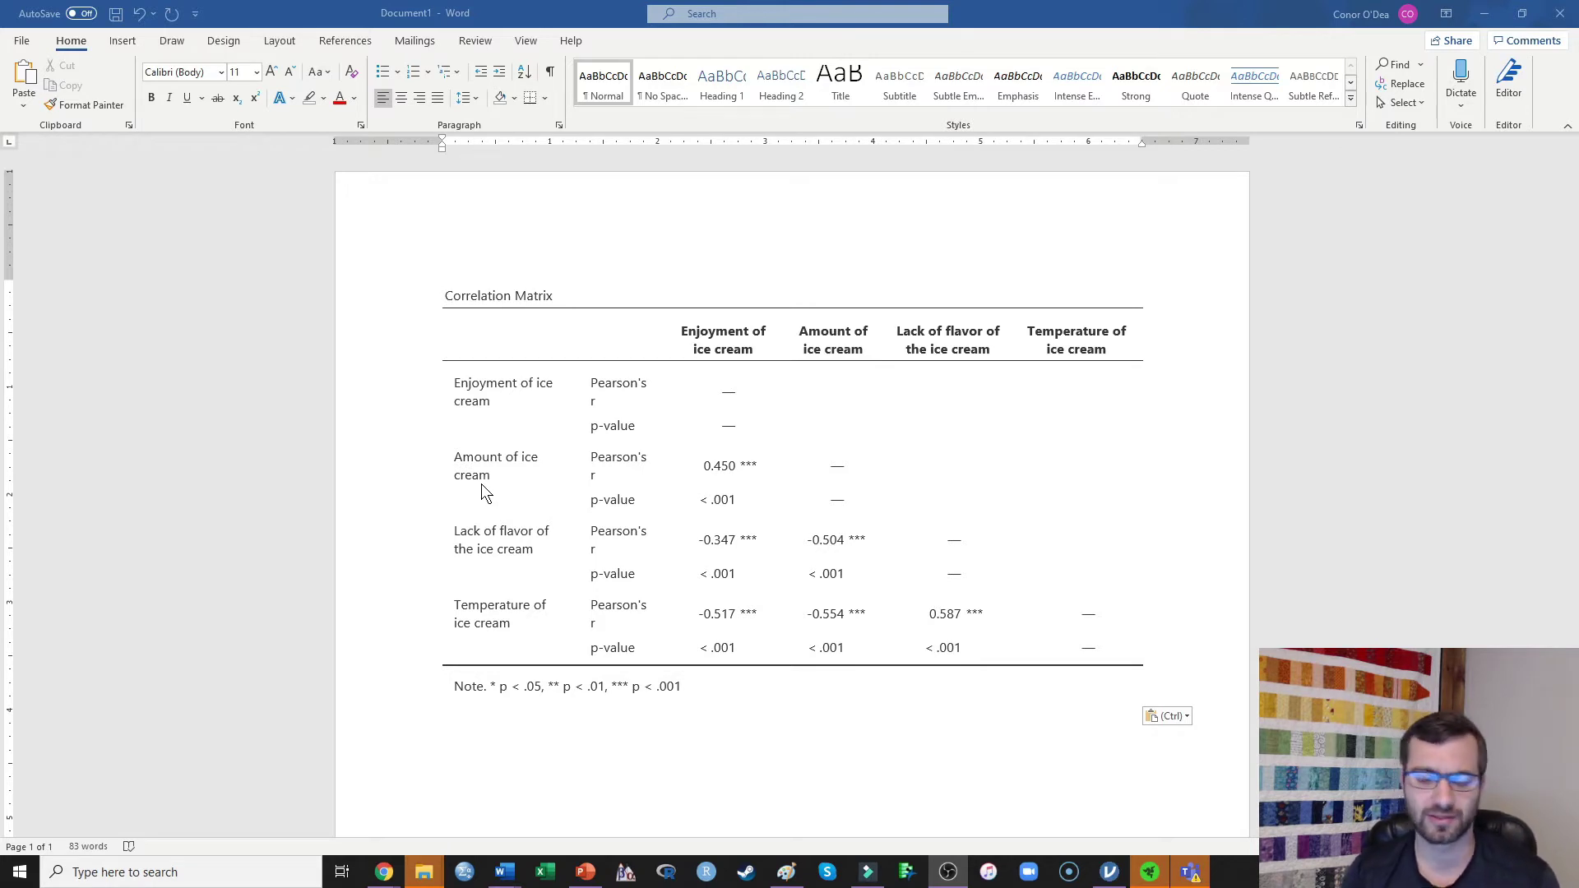
# Start a planning list directly below the correlation matrix with the line "Title – 1 row"
pyautogui.click(447, 750)
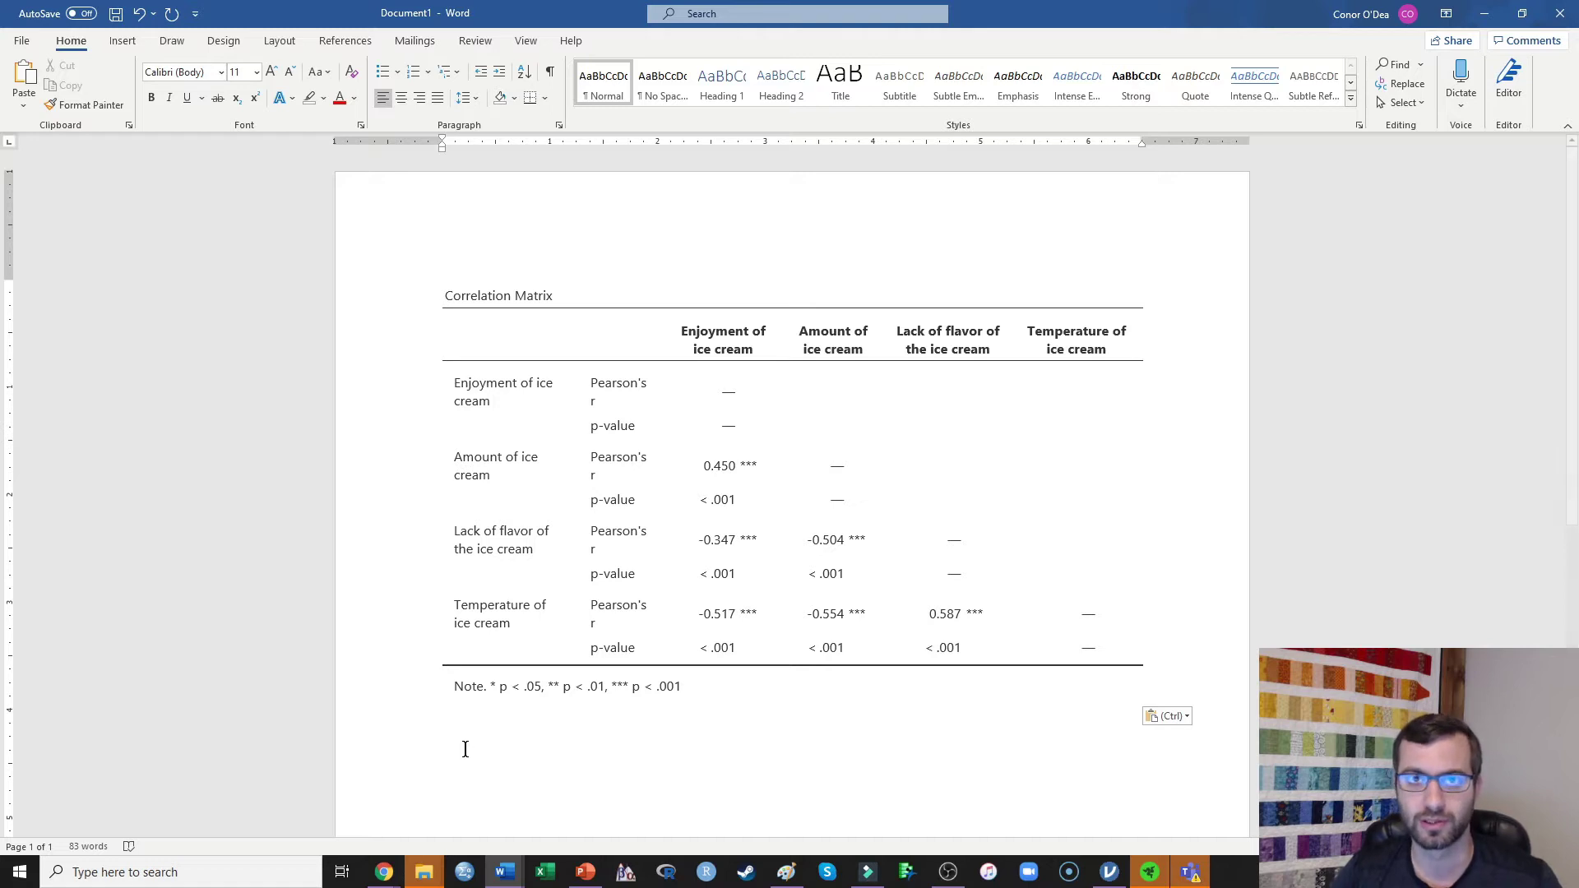
pyautogui.scroll(-1, 465, 749)
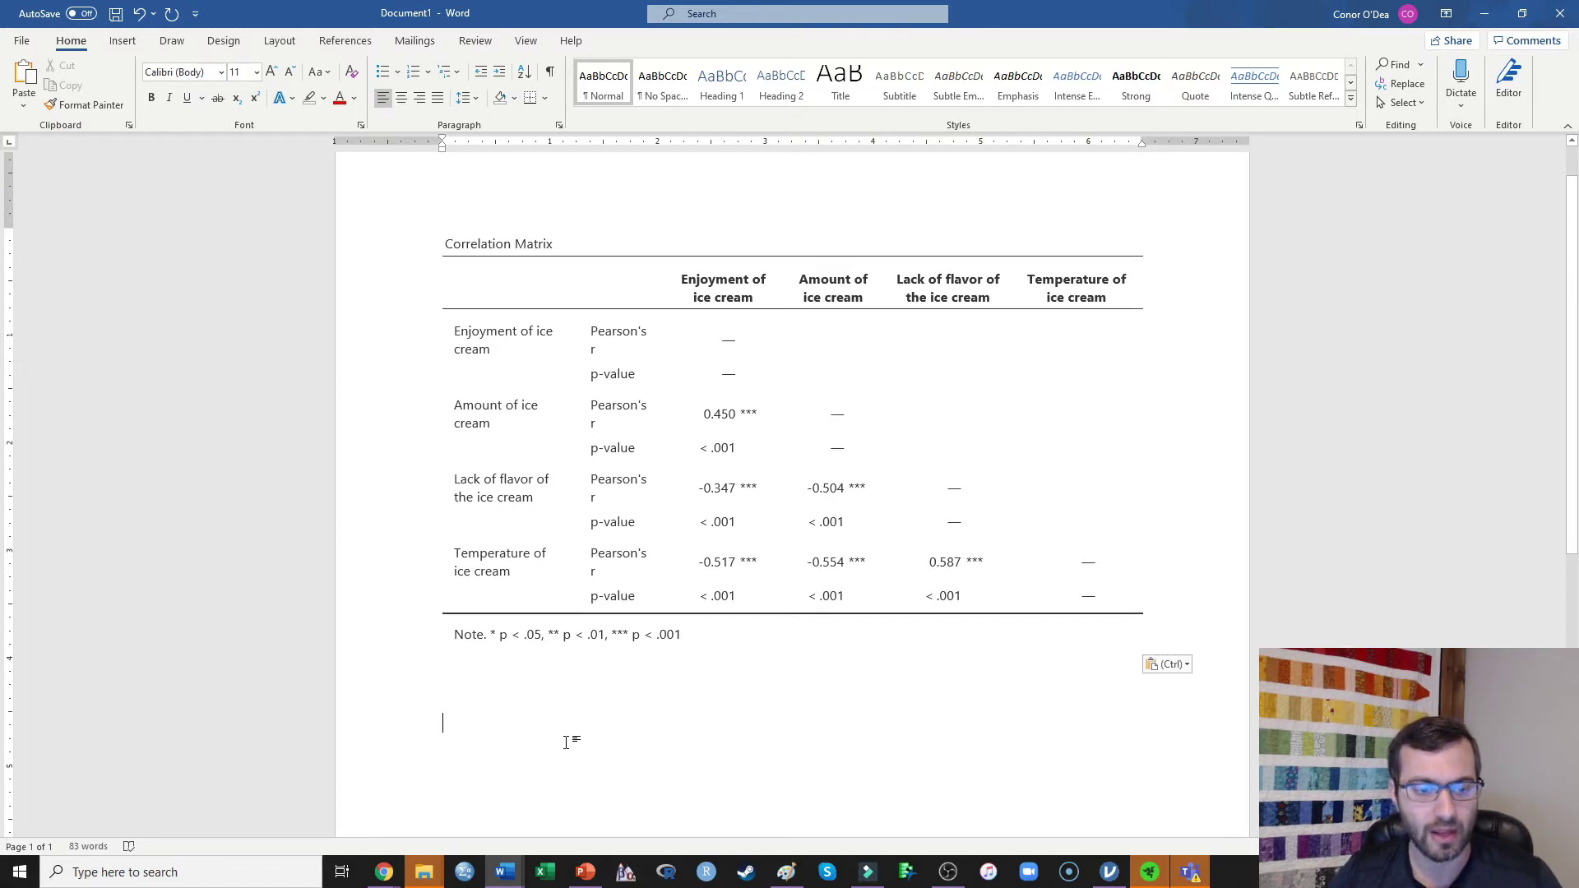
pyautogui.press('BackSpace')
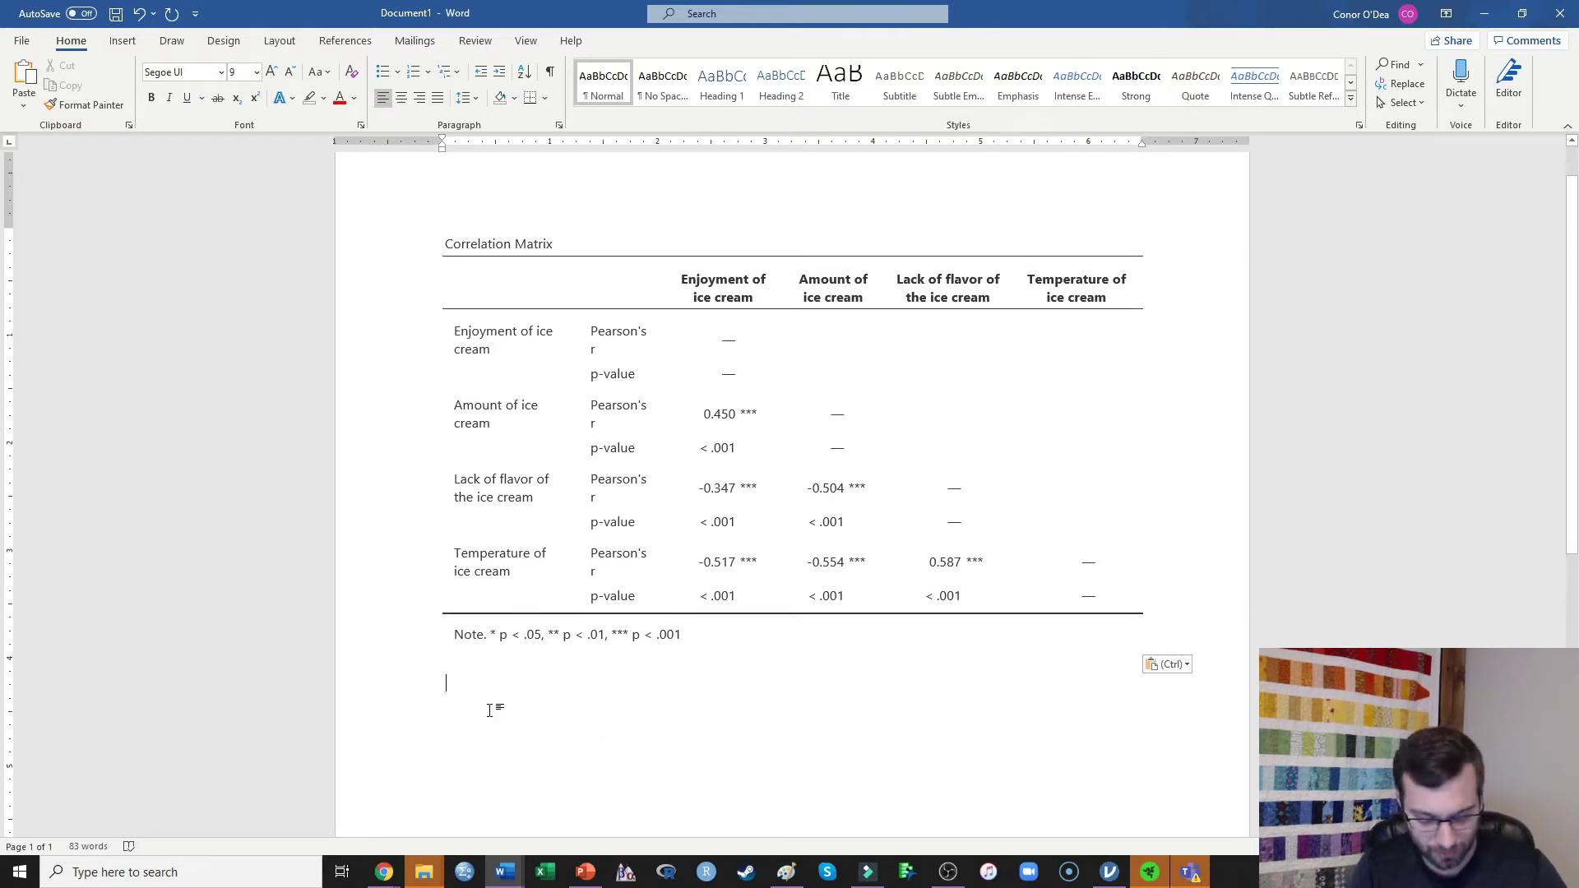
pyautogui.write('Title')
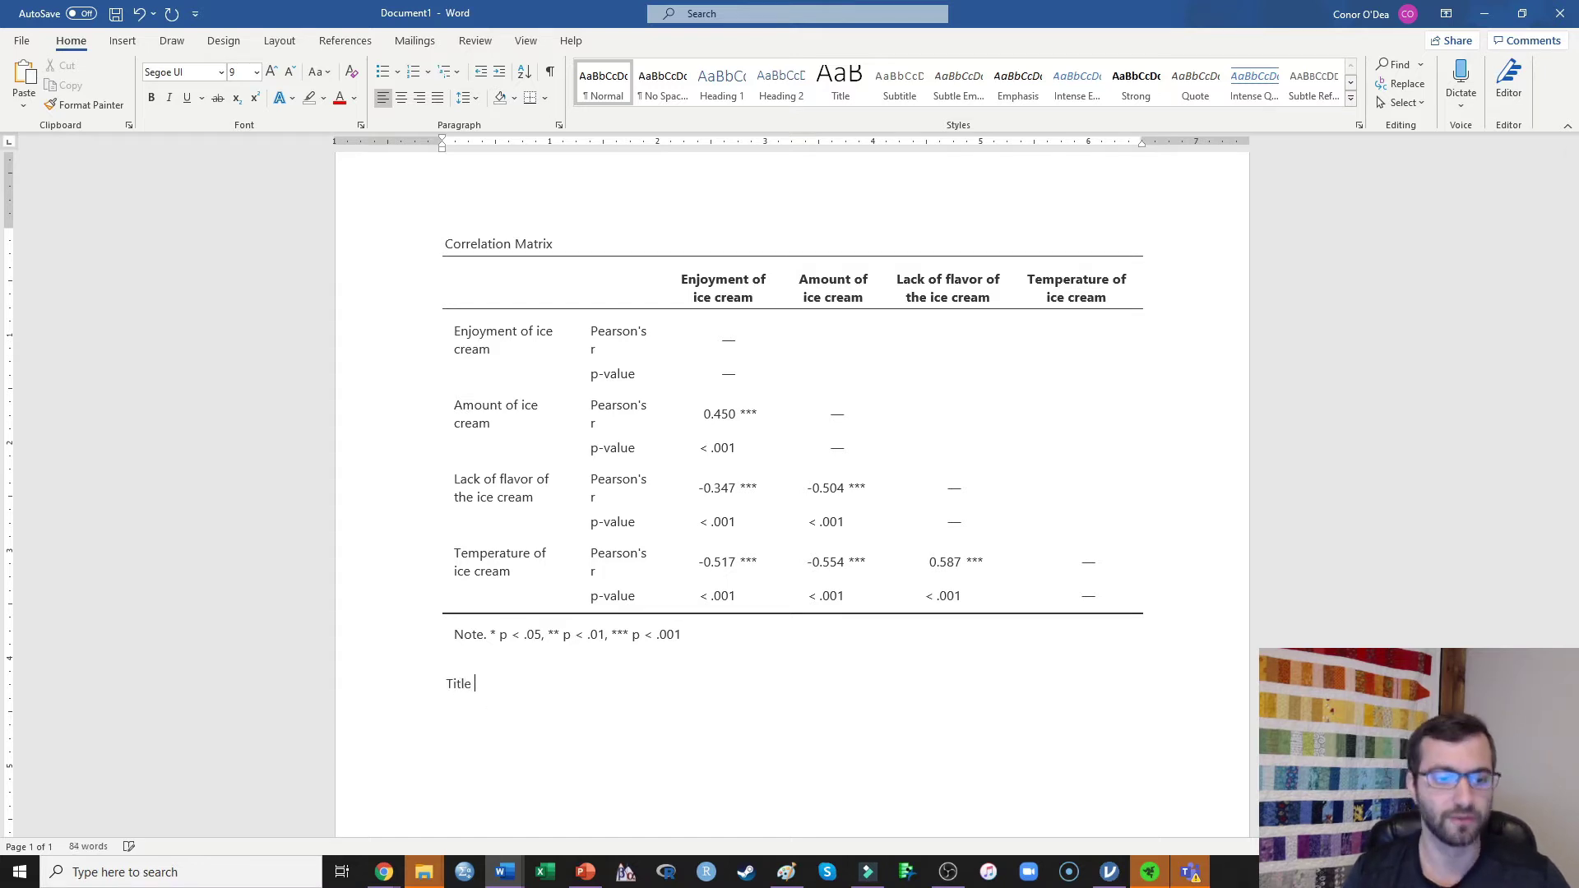
pyautogui.write(' - 1 row')
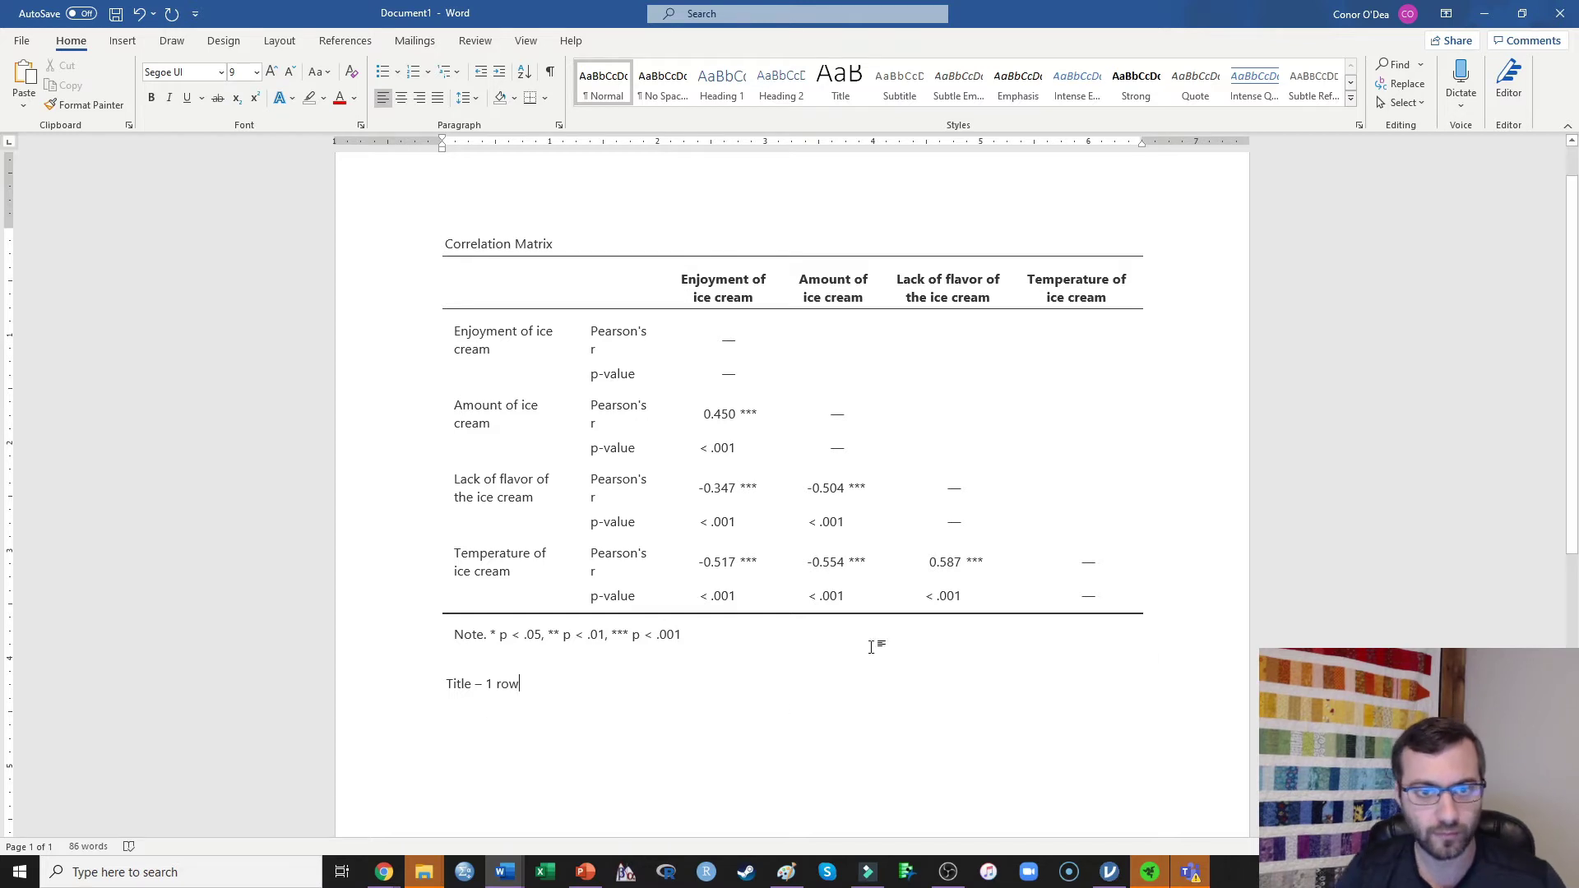
# Check the matrix's header row and add the line "Column designations – 1 row" to the planning list
pyautogui.moveTo(466, 283); pyautogui.dragTo(1119, 283)
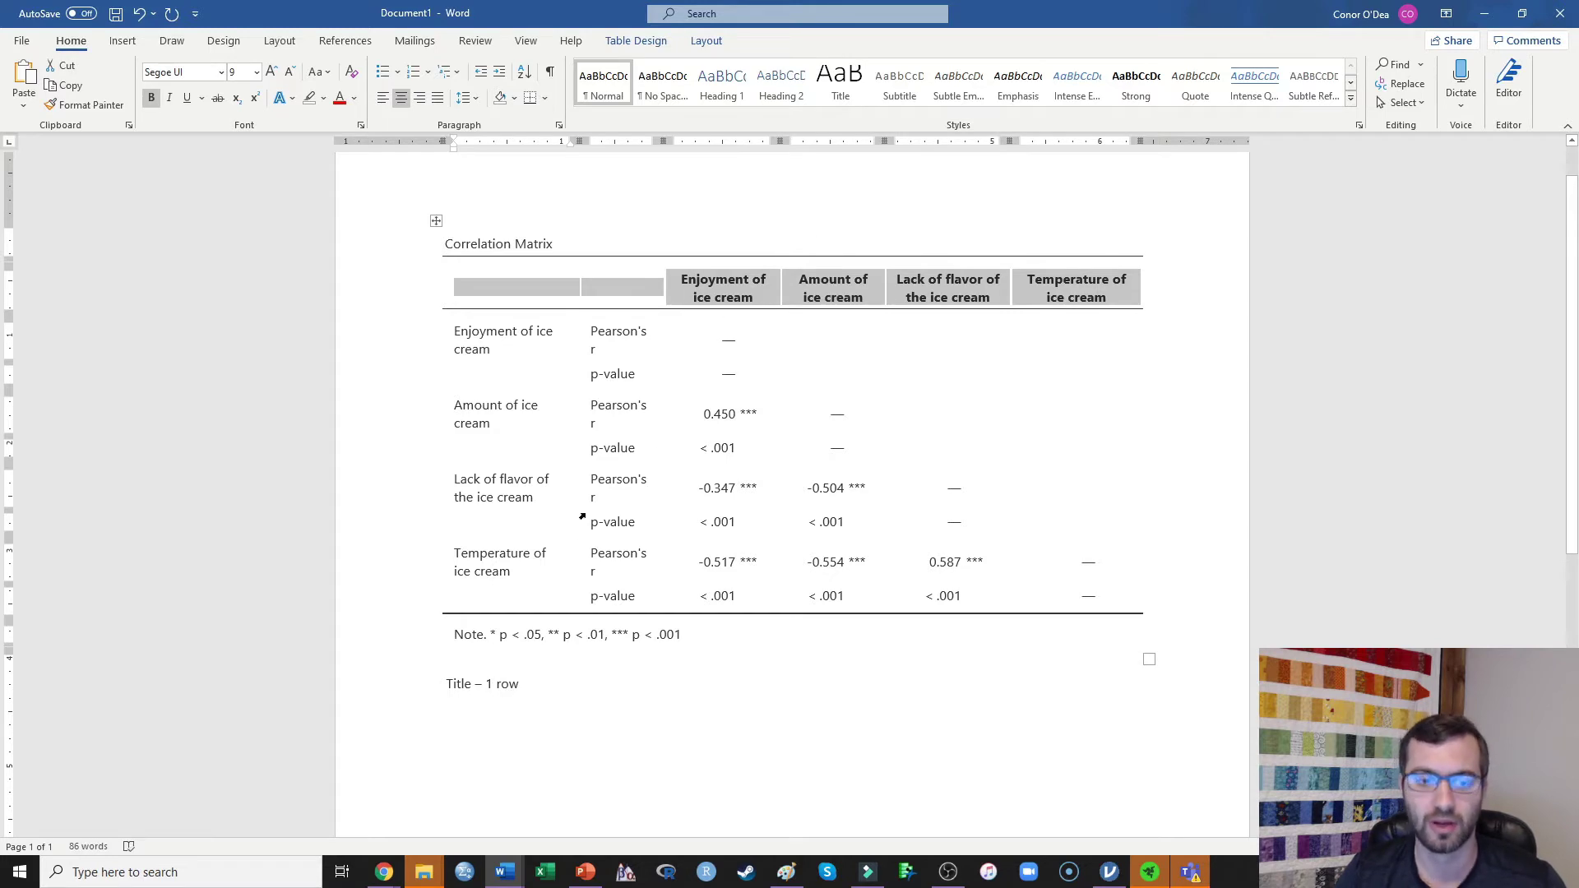
pyautogui.click(516, 701)
pyautogui.write('Column d')
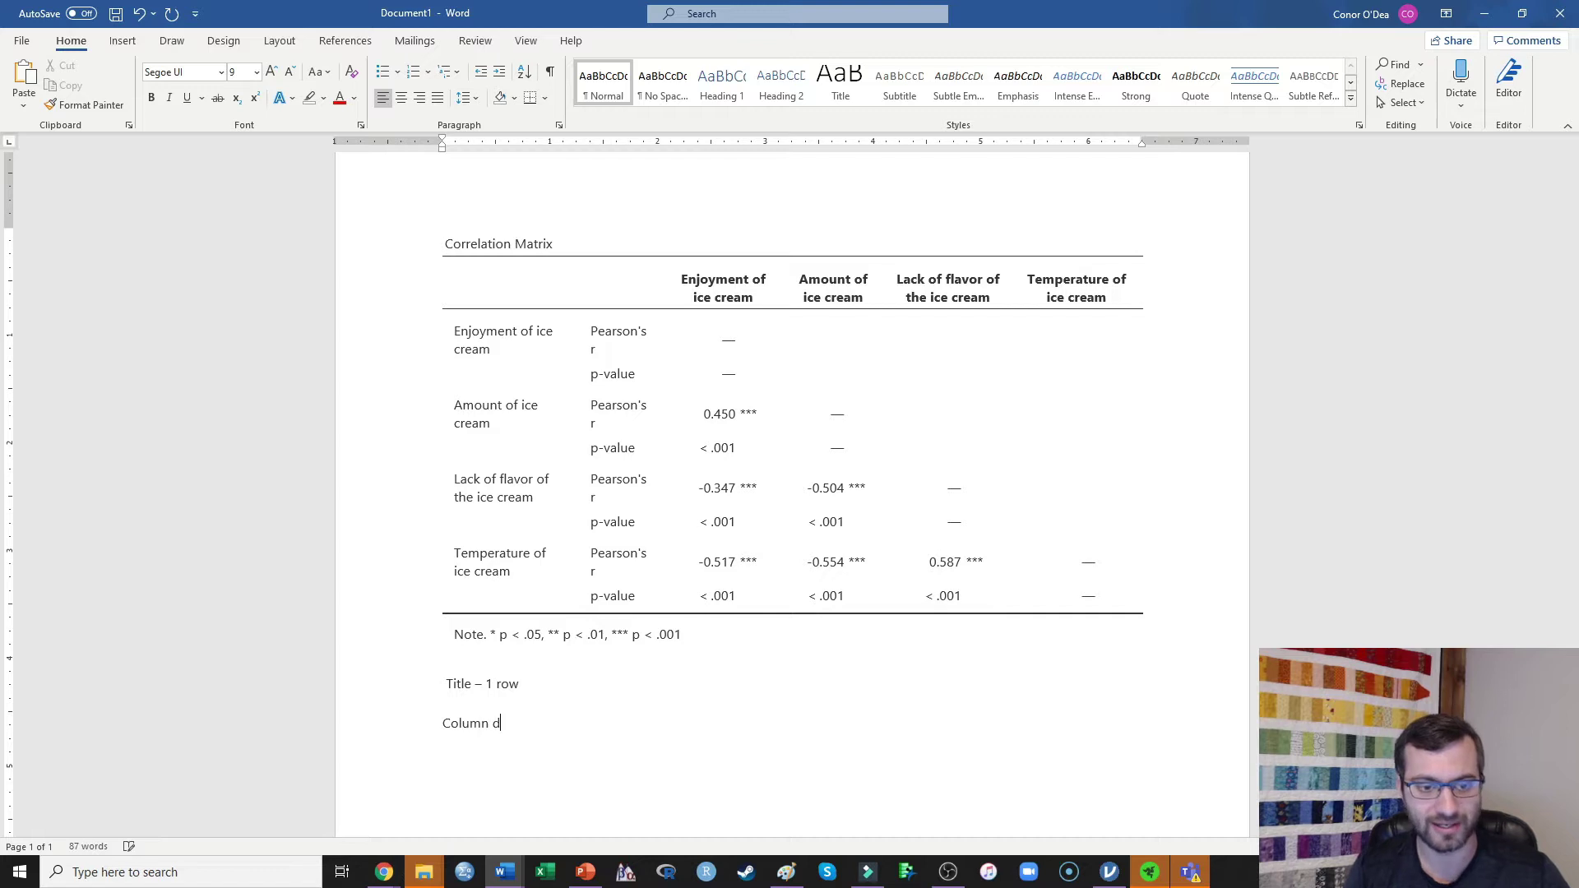
pyautogui.write('esignations')
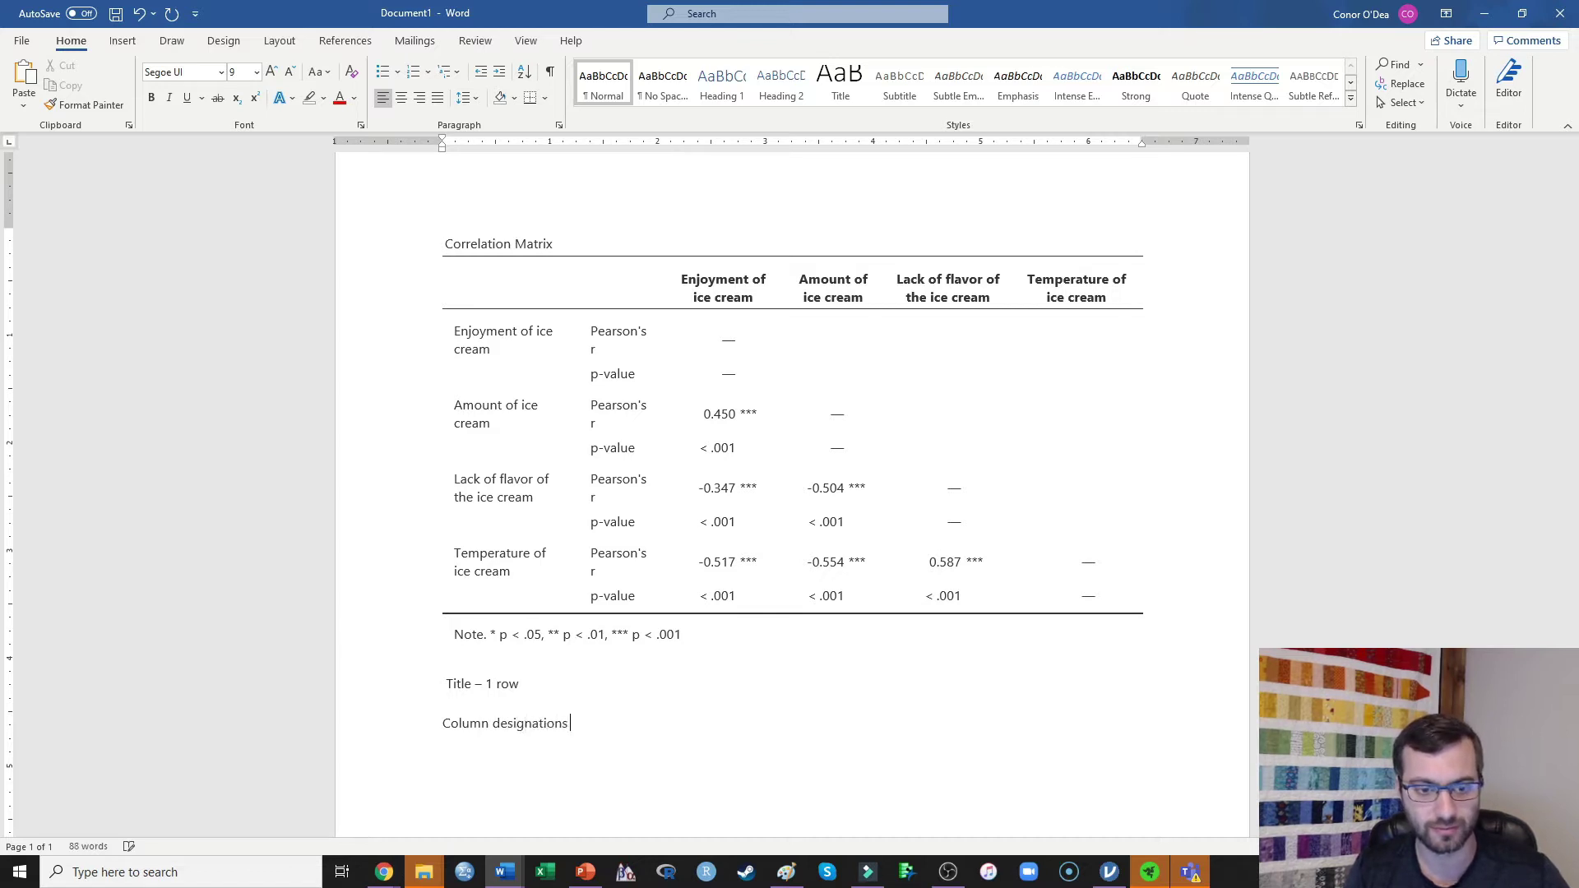
pyautogui.write(' - 1 row')
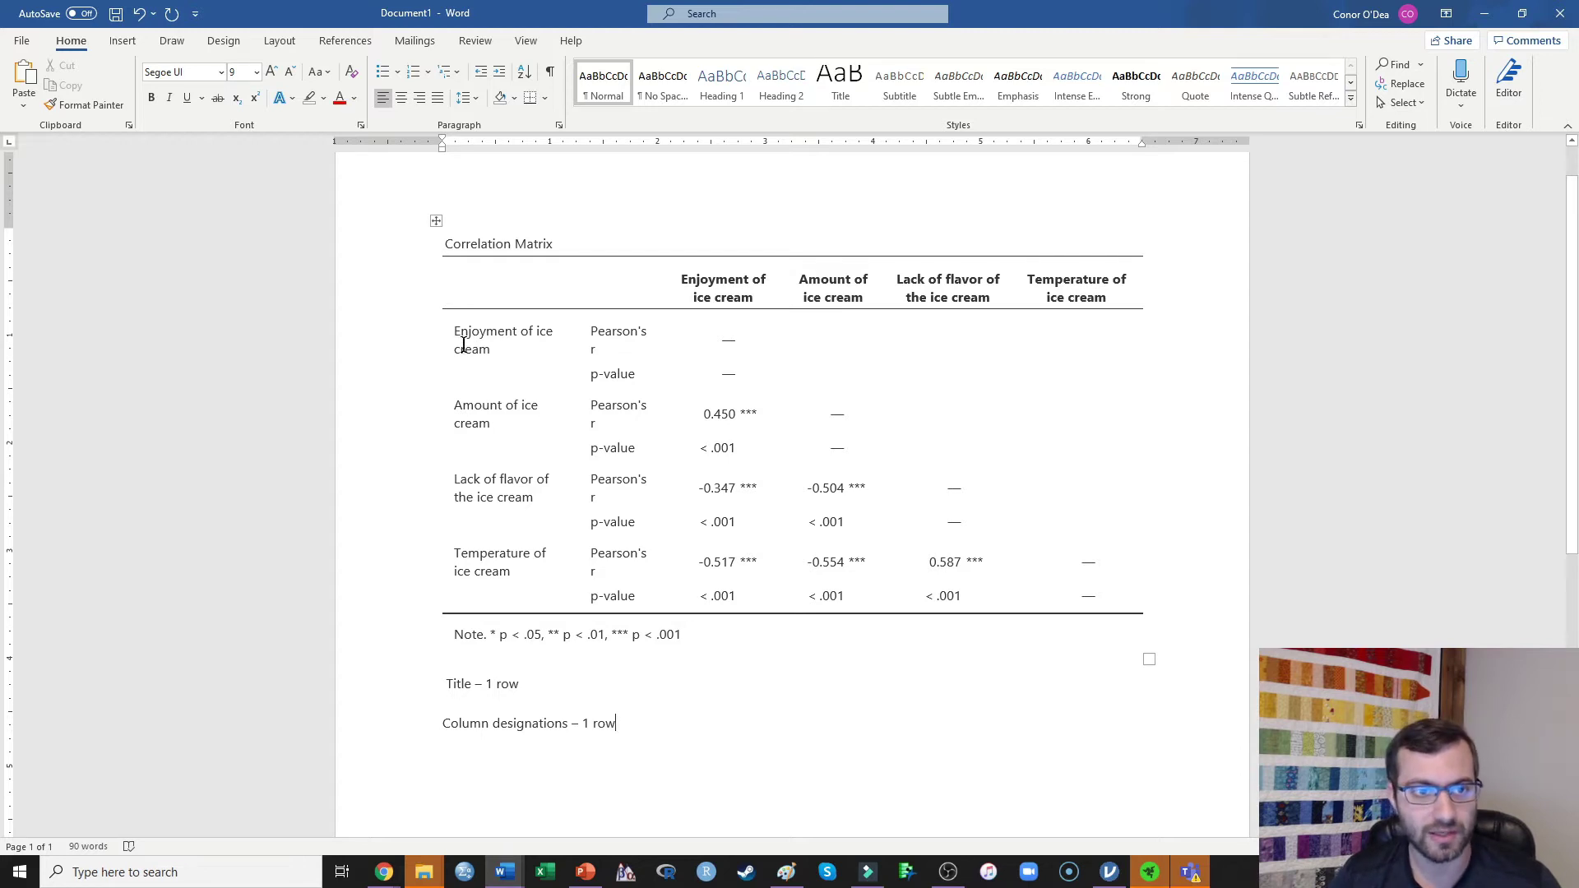
# Go through the four variable names in the matrix's first column and add the line "4 rows for my 4 variables" to the list
pyautogui.moveTo(465, 330); pyautogui.dragTo(494, 350)
pyautogui.moveTo(454, 405); pyautogui.dragTo(495, 425)
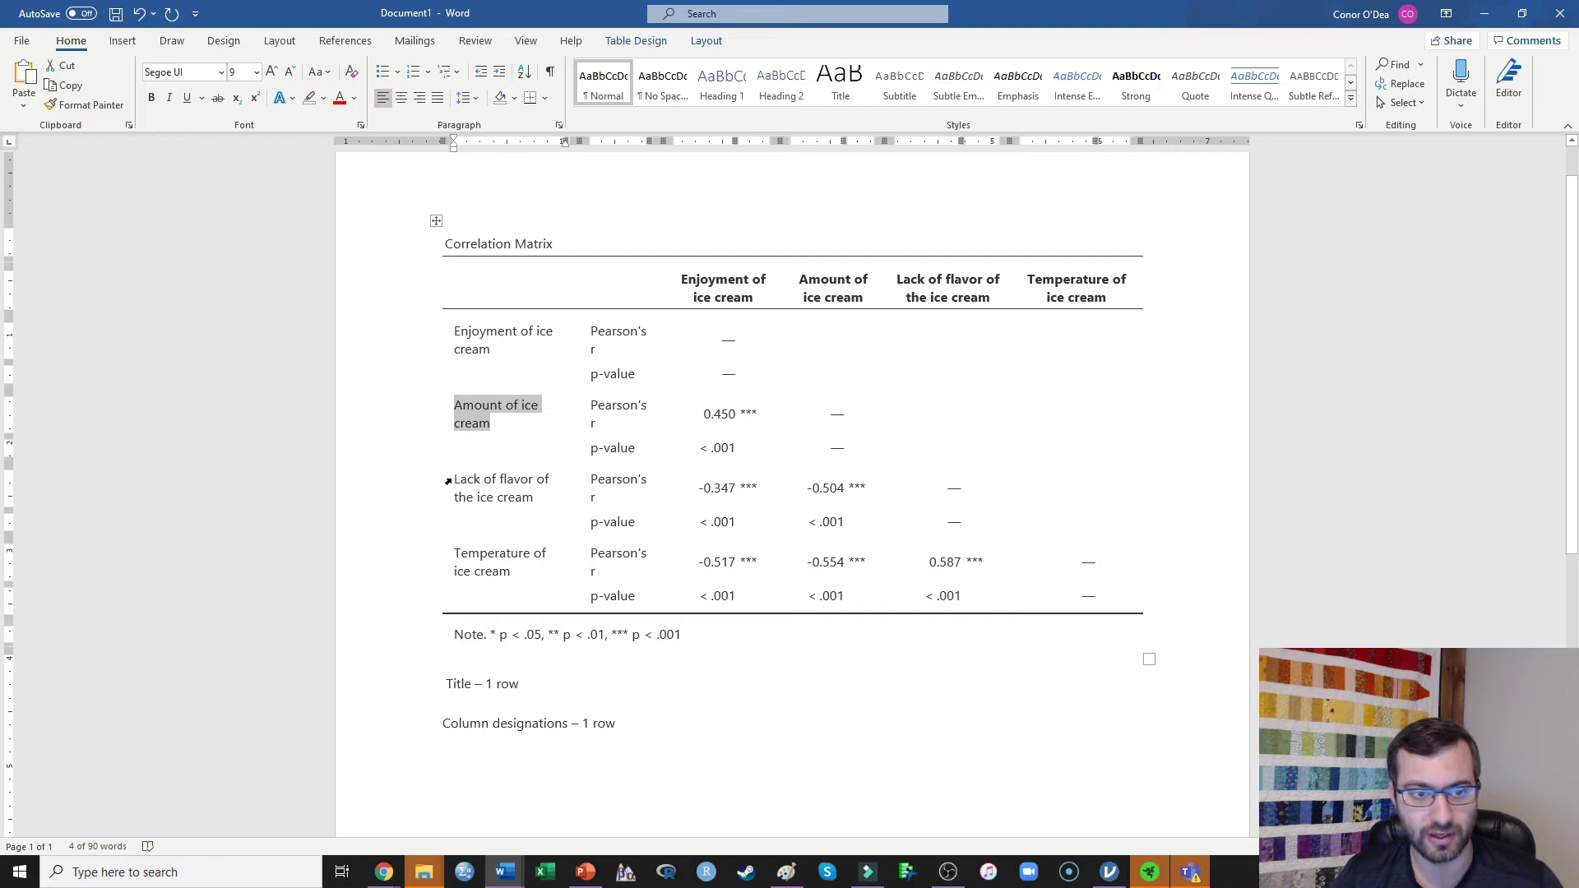
pyautogui.moveTo(454, 479); pyautogui.dragTo(533, 497)
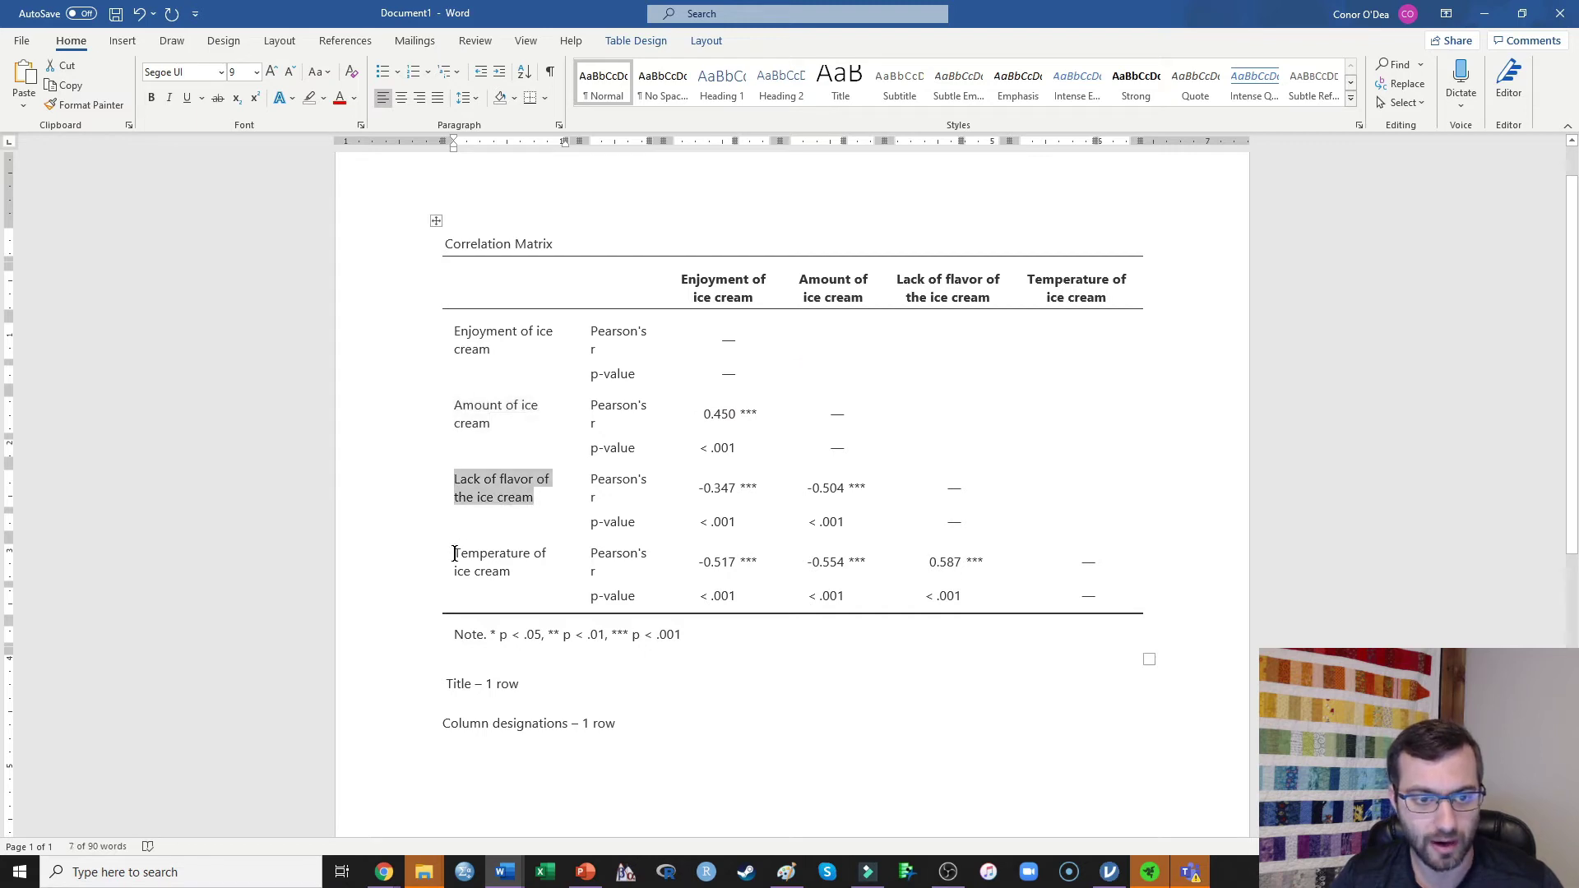
pyautogui.moveTo(455, 552); pyautogui.dragTo(511, 572)
pyautogui.click(639, 734)
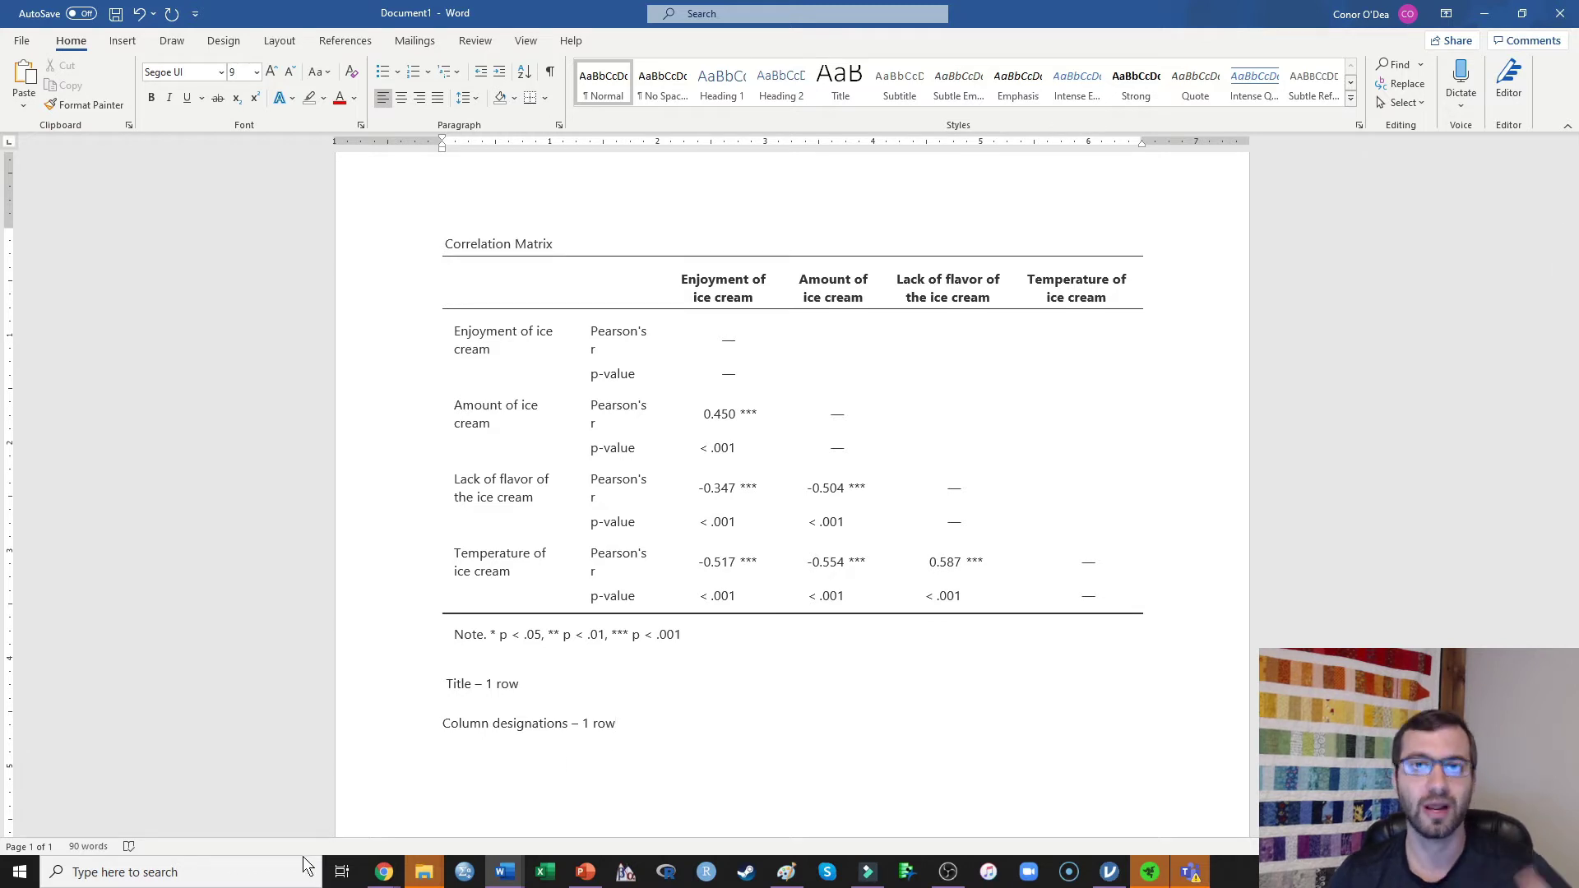
pyautogui.press('Return')
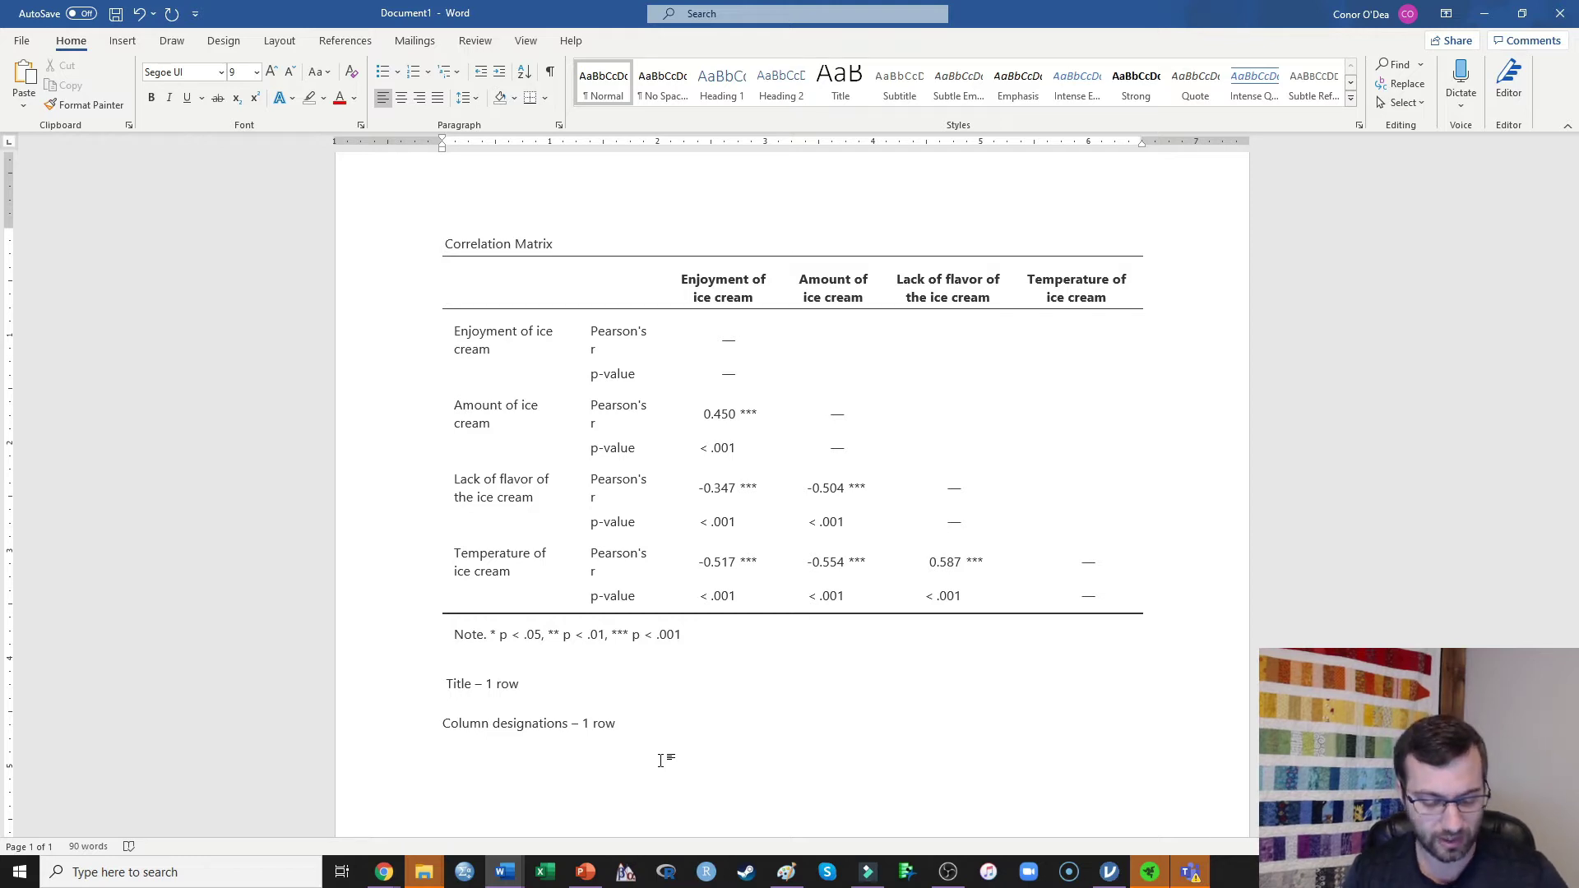
pyautogui.write('4 rows for')
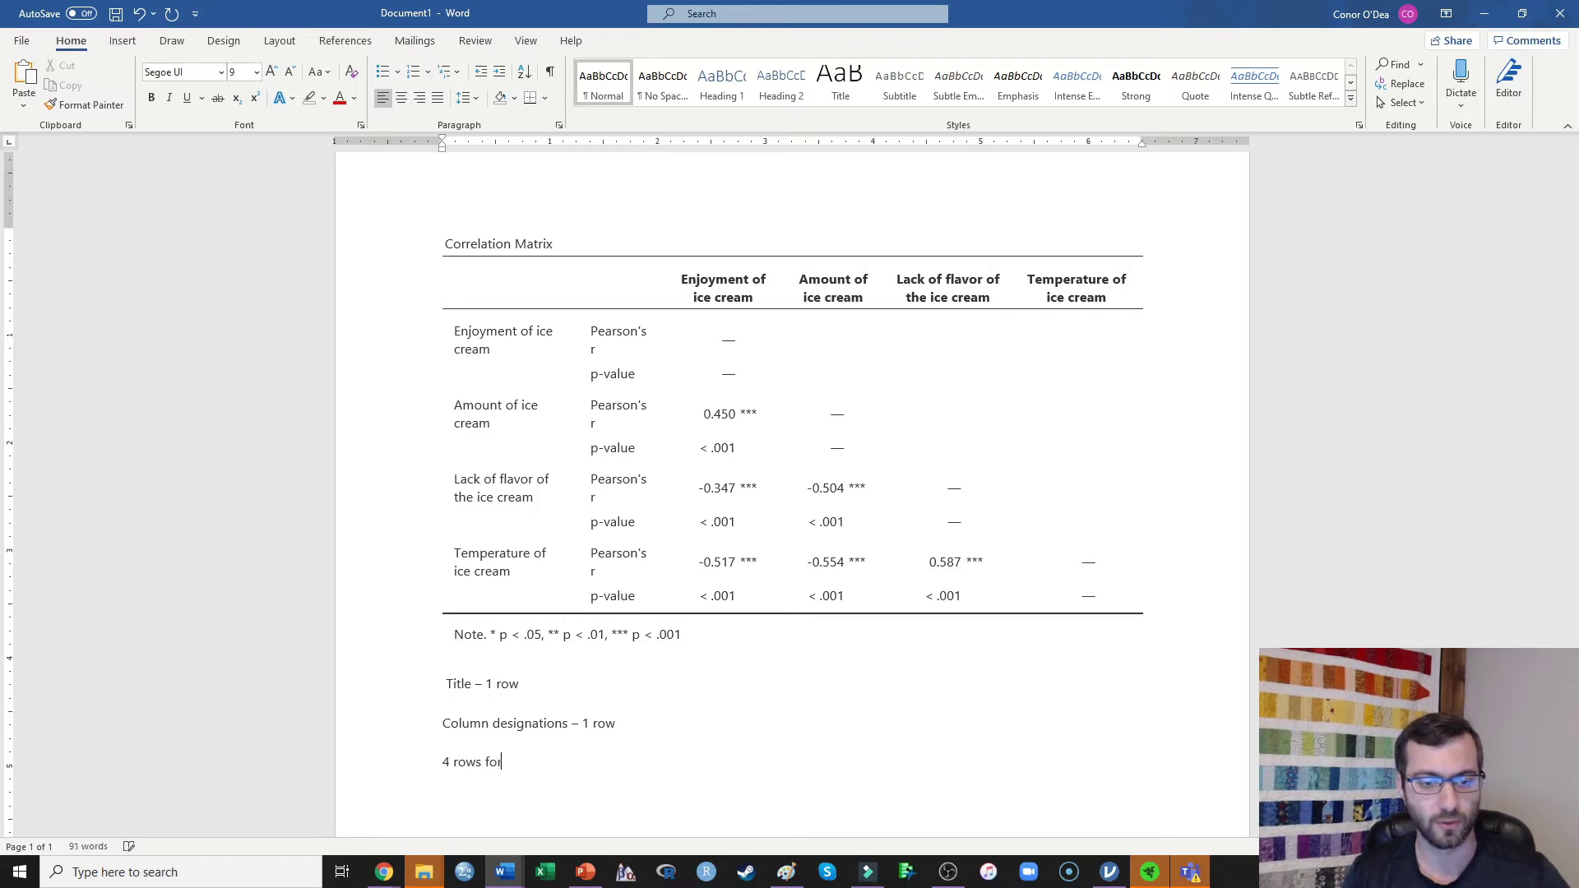
pyautogui.write(' my 4 variables')
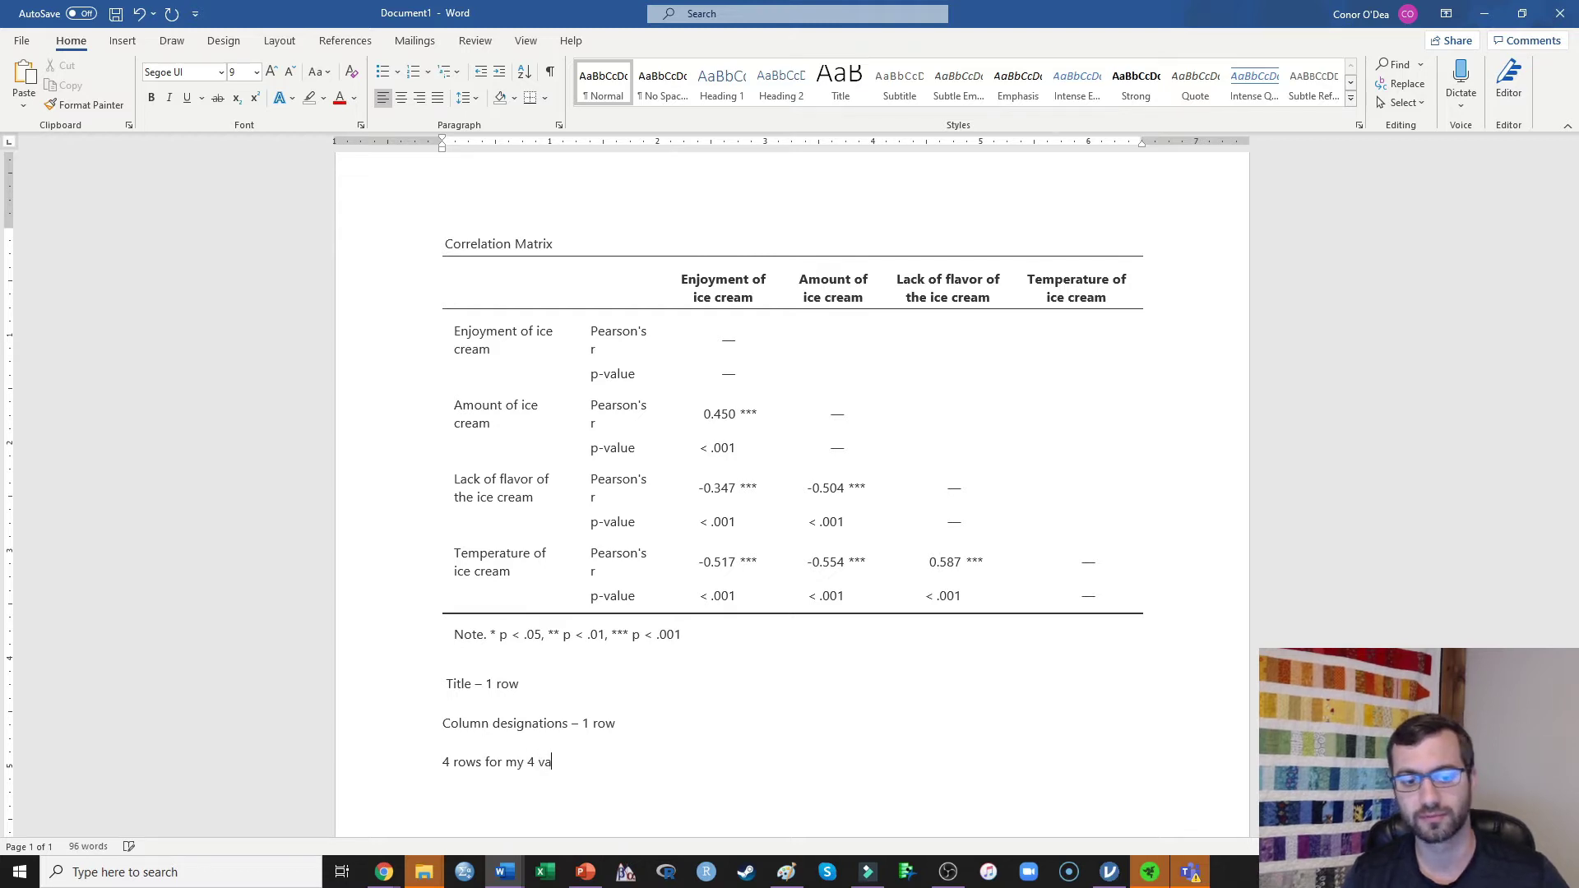
pyautogui.press('Return')
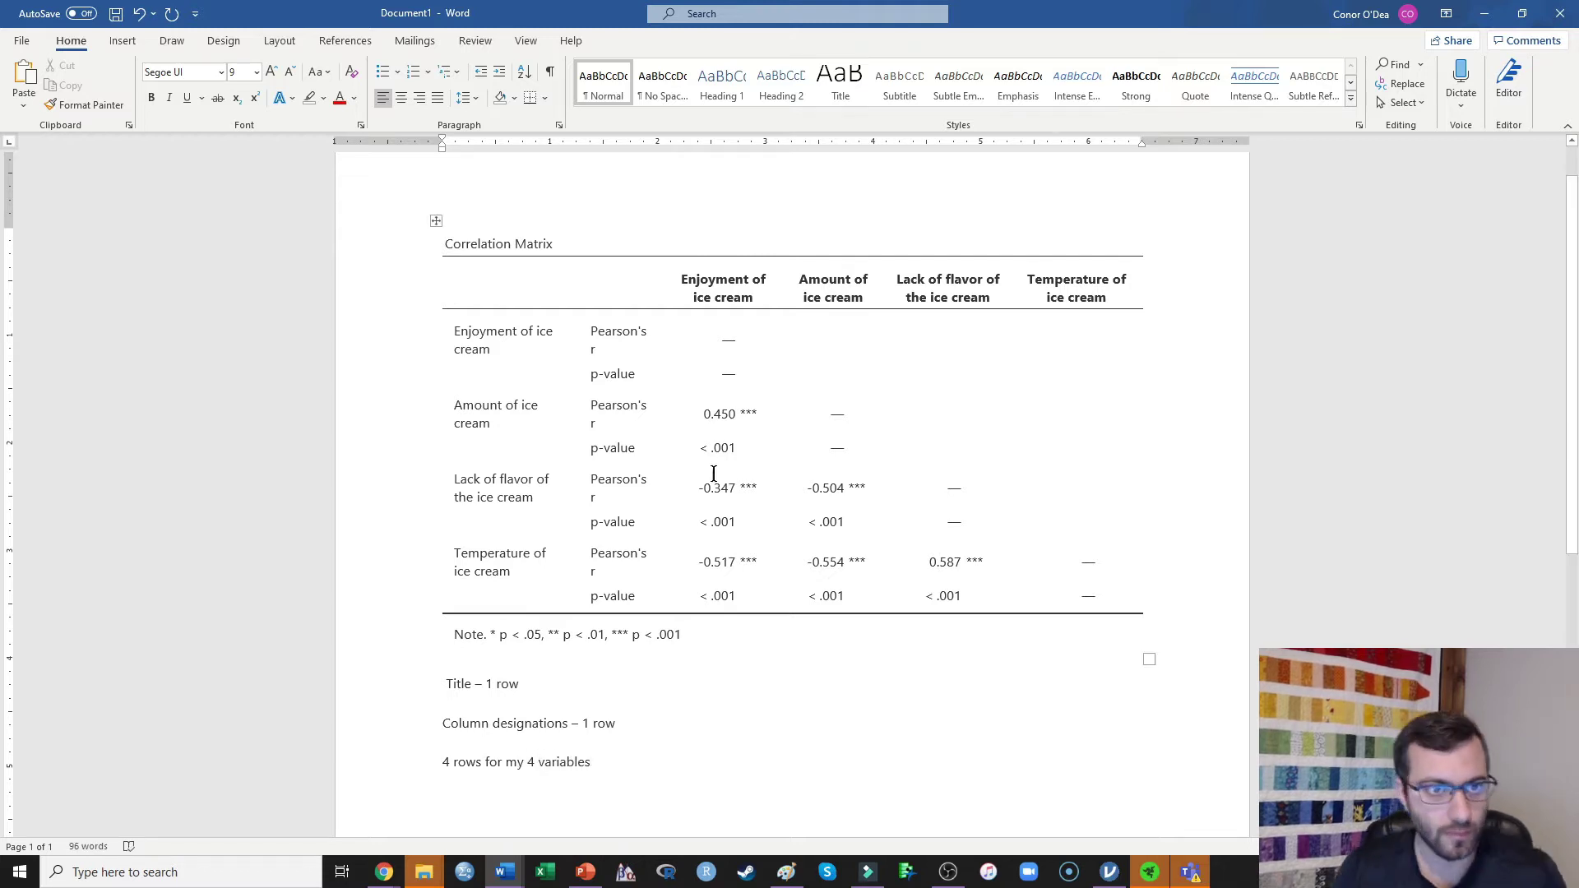
# Check the significance note under the matrix and add the line "Note – row" to the list
pyautogui.moveTo(708, 638); pyautogui.dragTo(452, 635)
pyautogui.click(653, 759)
pyautogui.press('Return')
pyautogui.write('Note - row')
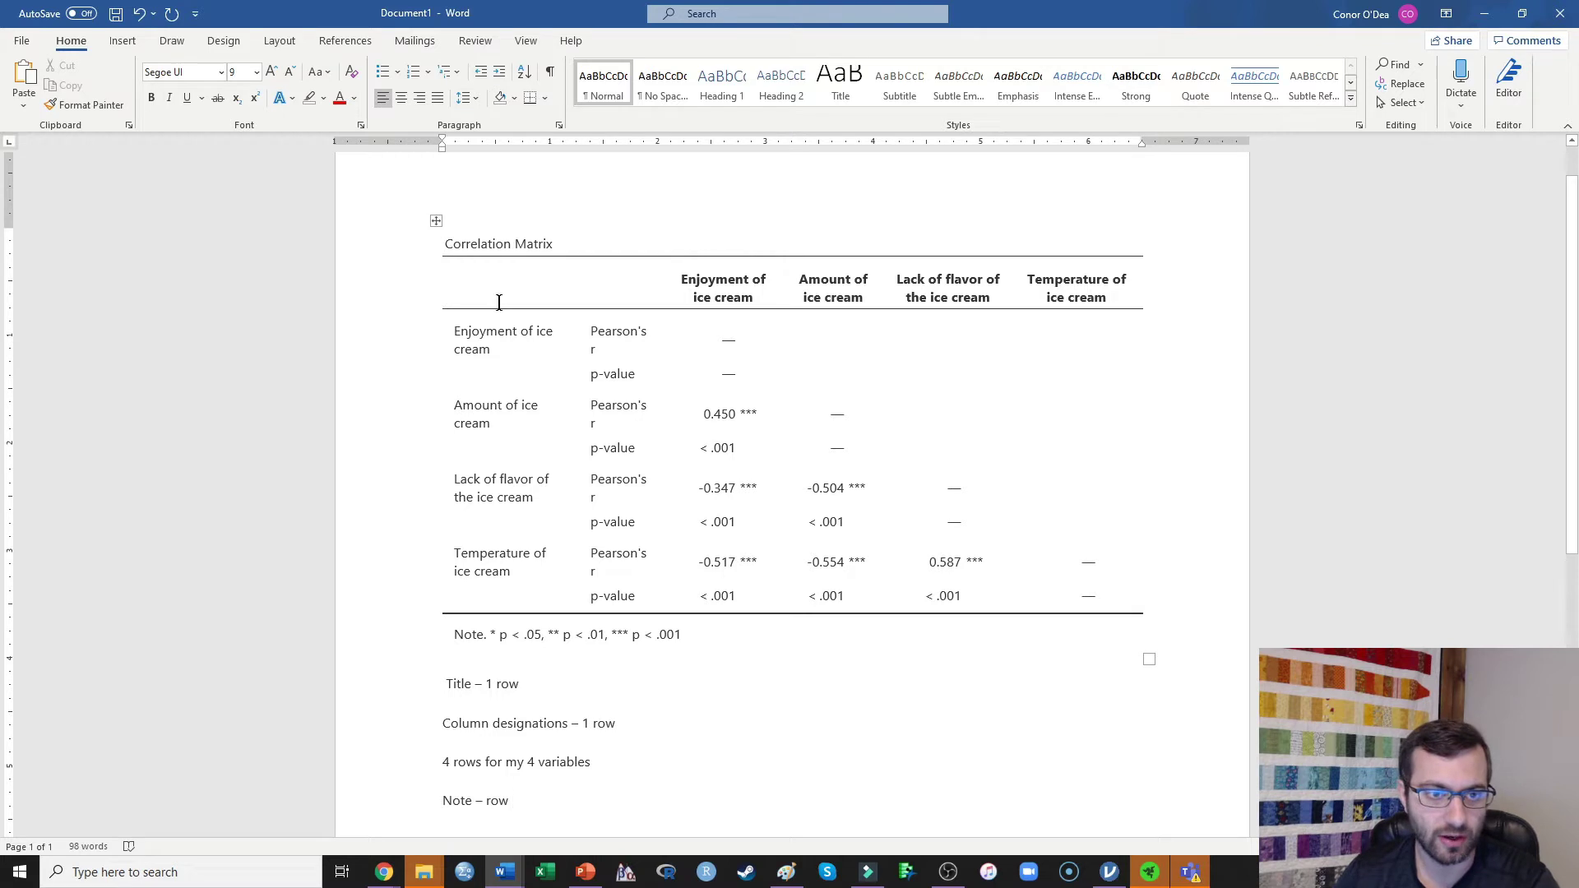
# Check the matrix's column of variable names and add the line "1 column for each variable" to the list
pyautogui.moveTo(458, 332); pyautogui.dragTo(544, 567)
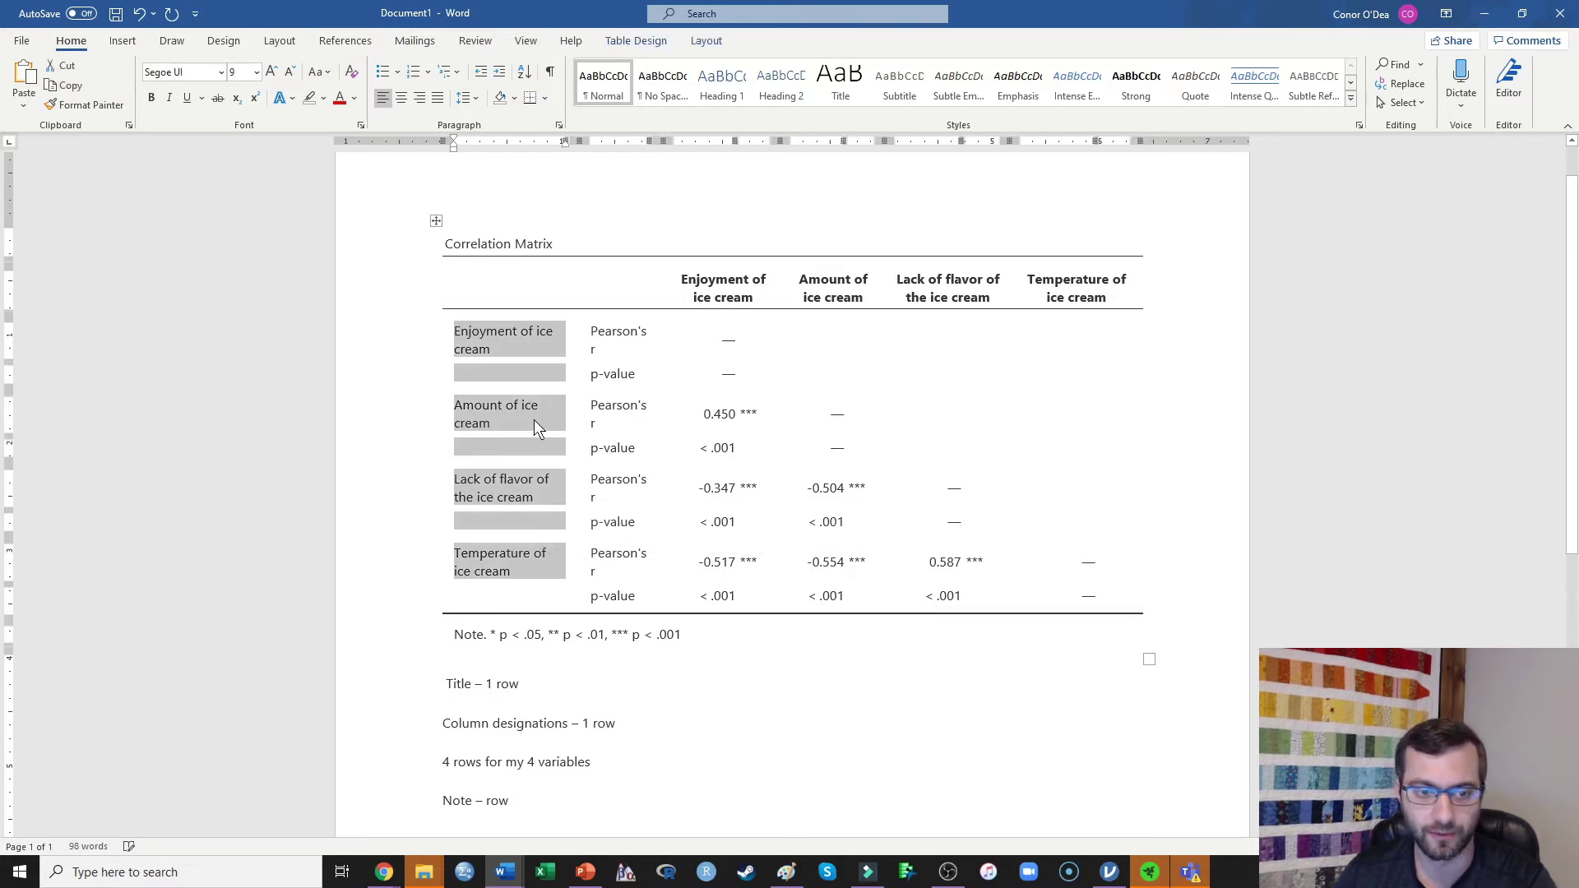
pyautogui.click(539, 805)
pyautogui.press('Return')
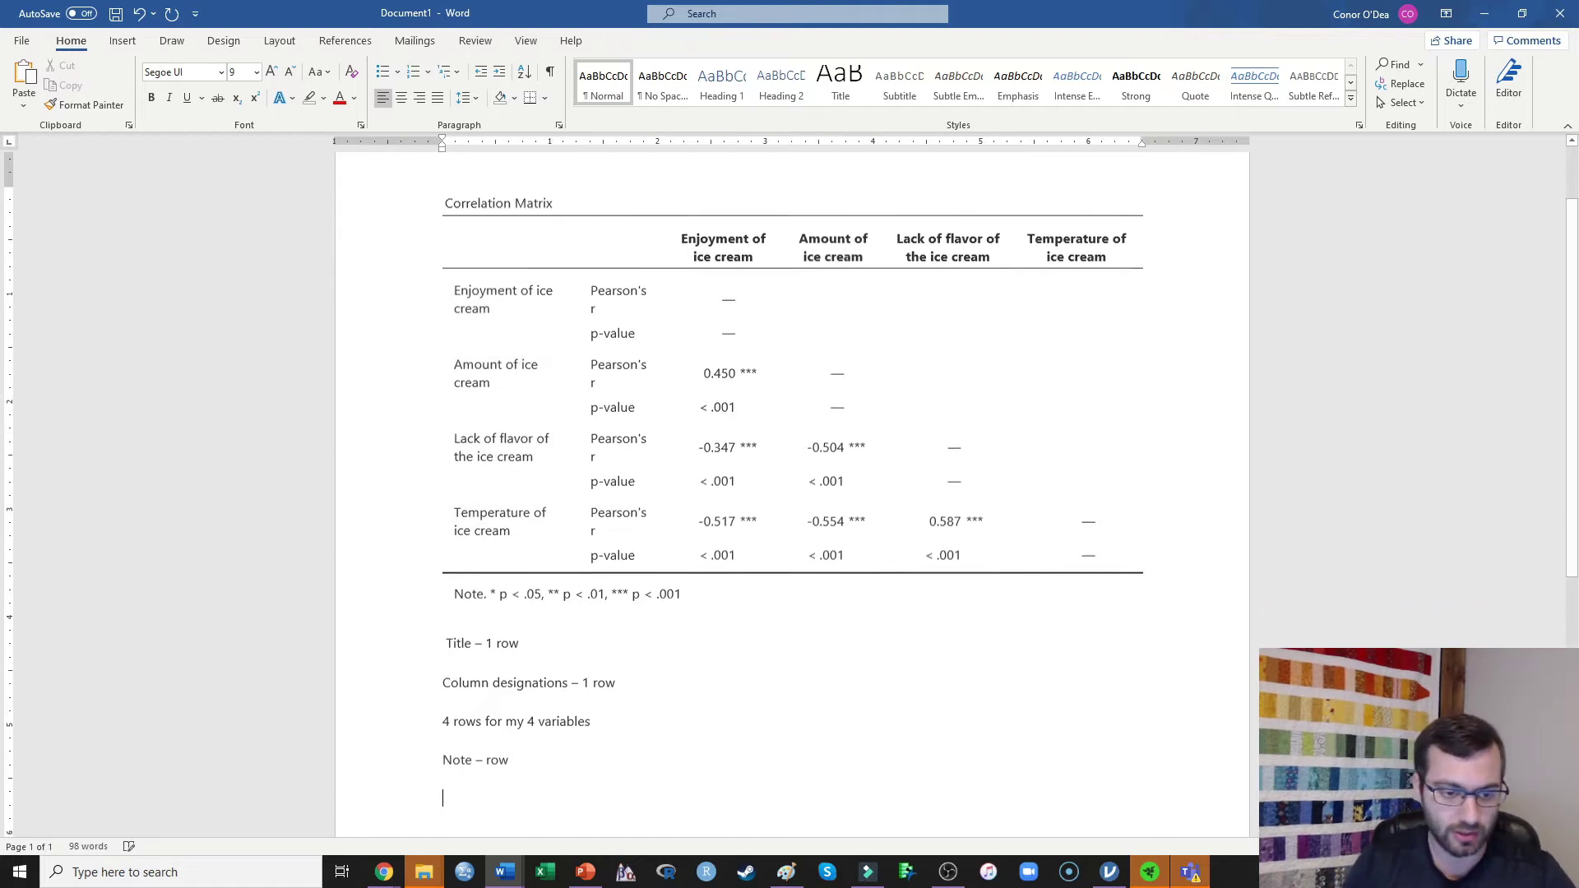
pyautogui.write('1 column')
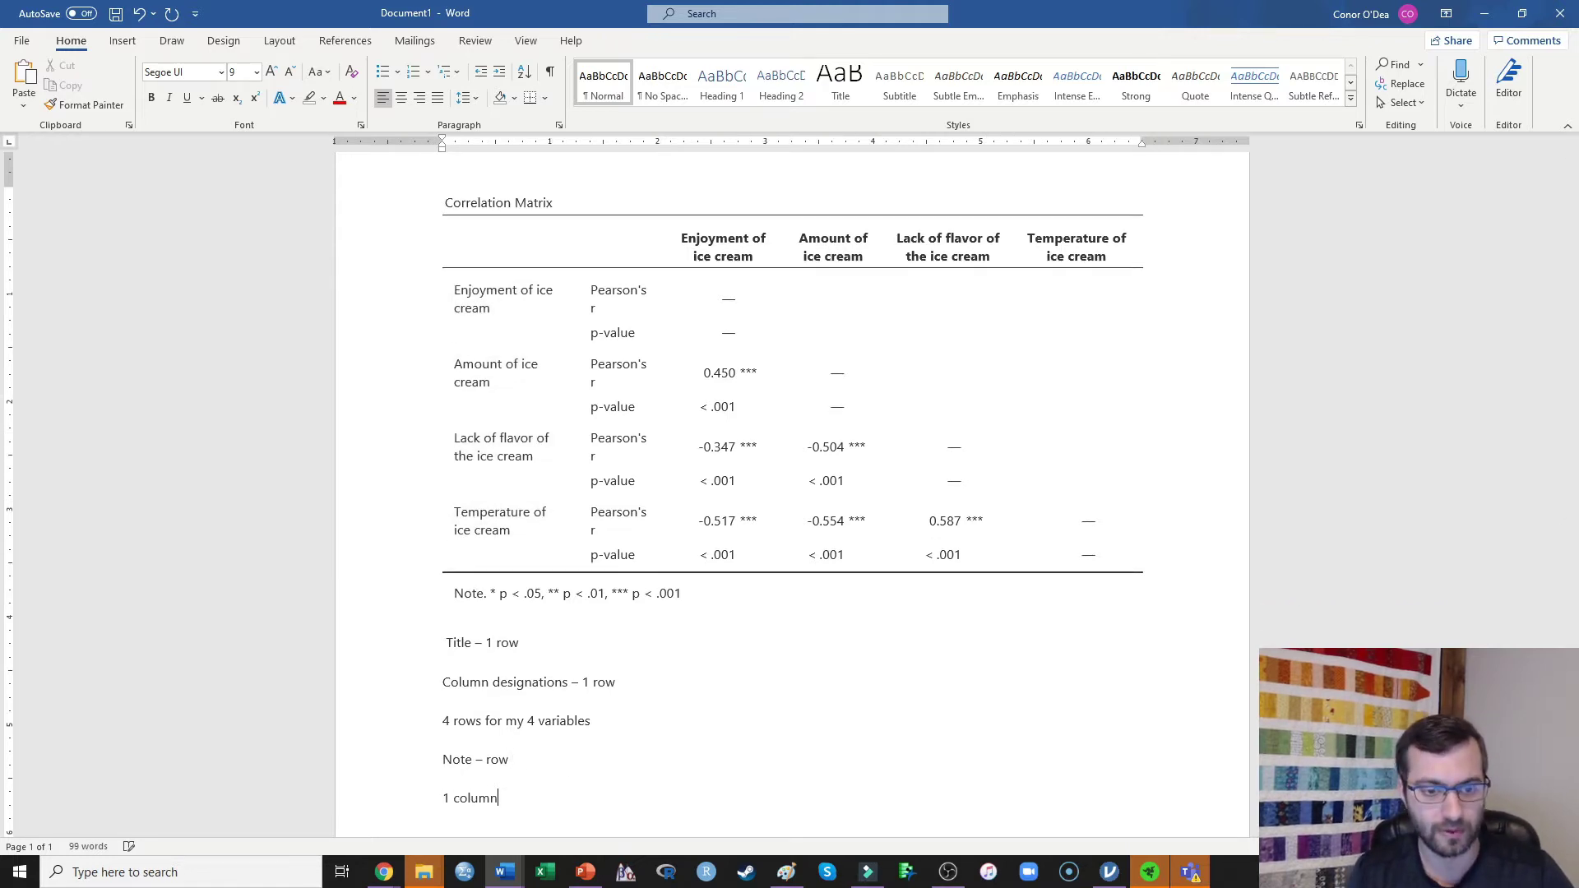
pyautogui.write(' for each vari')
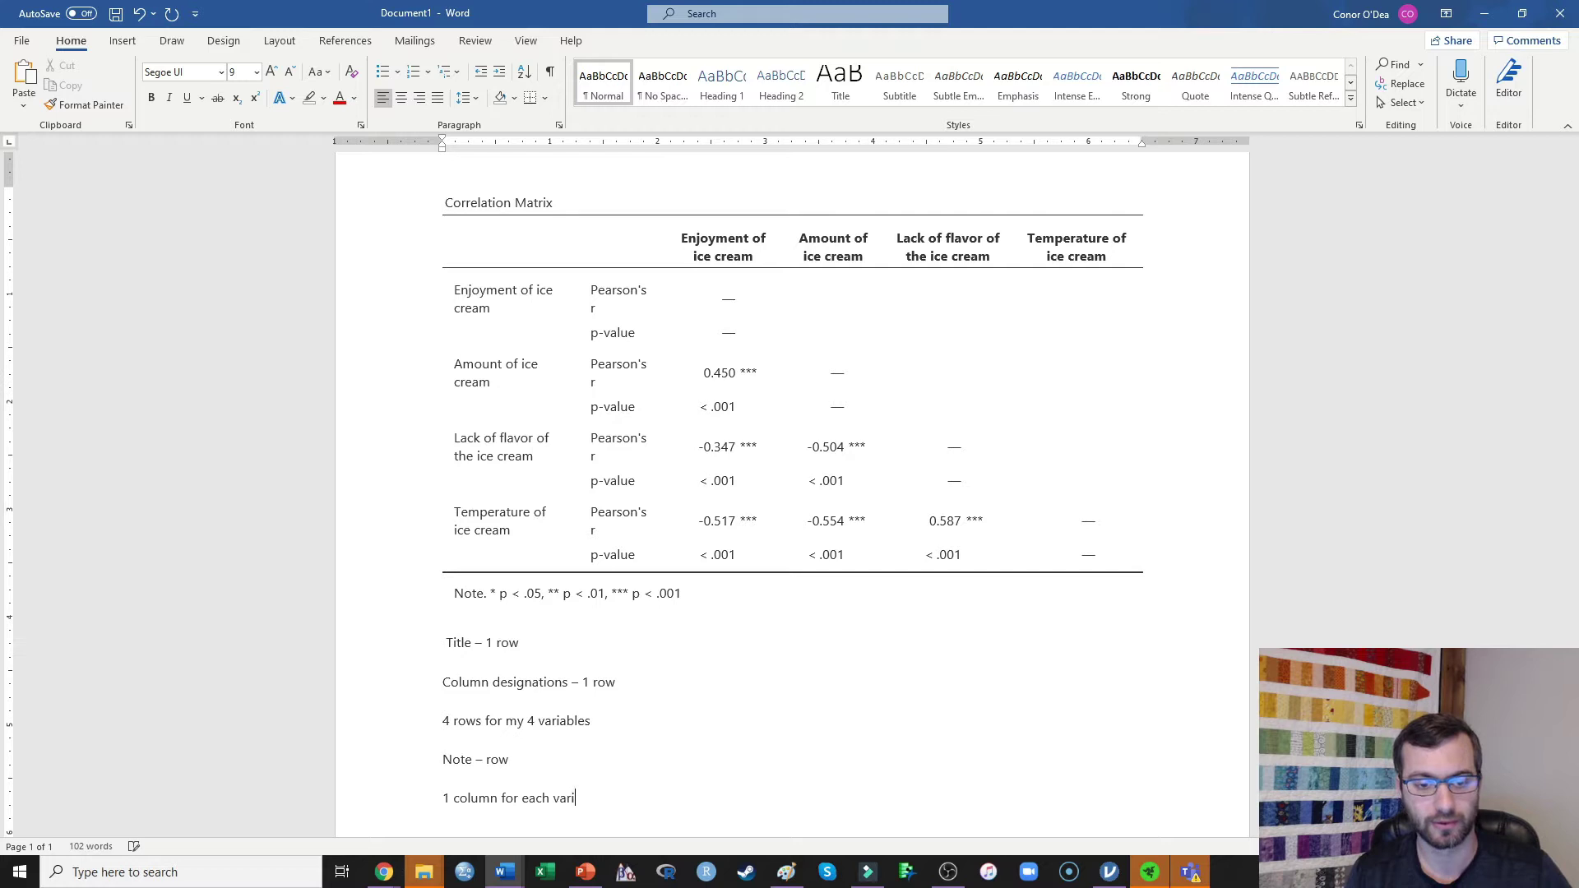
pyautogui.write('able')
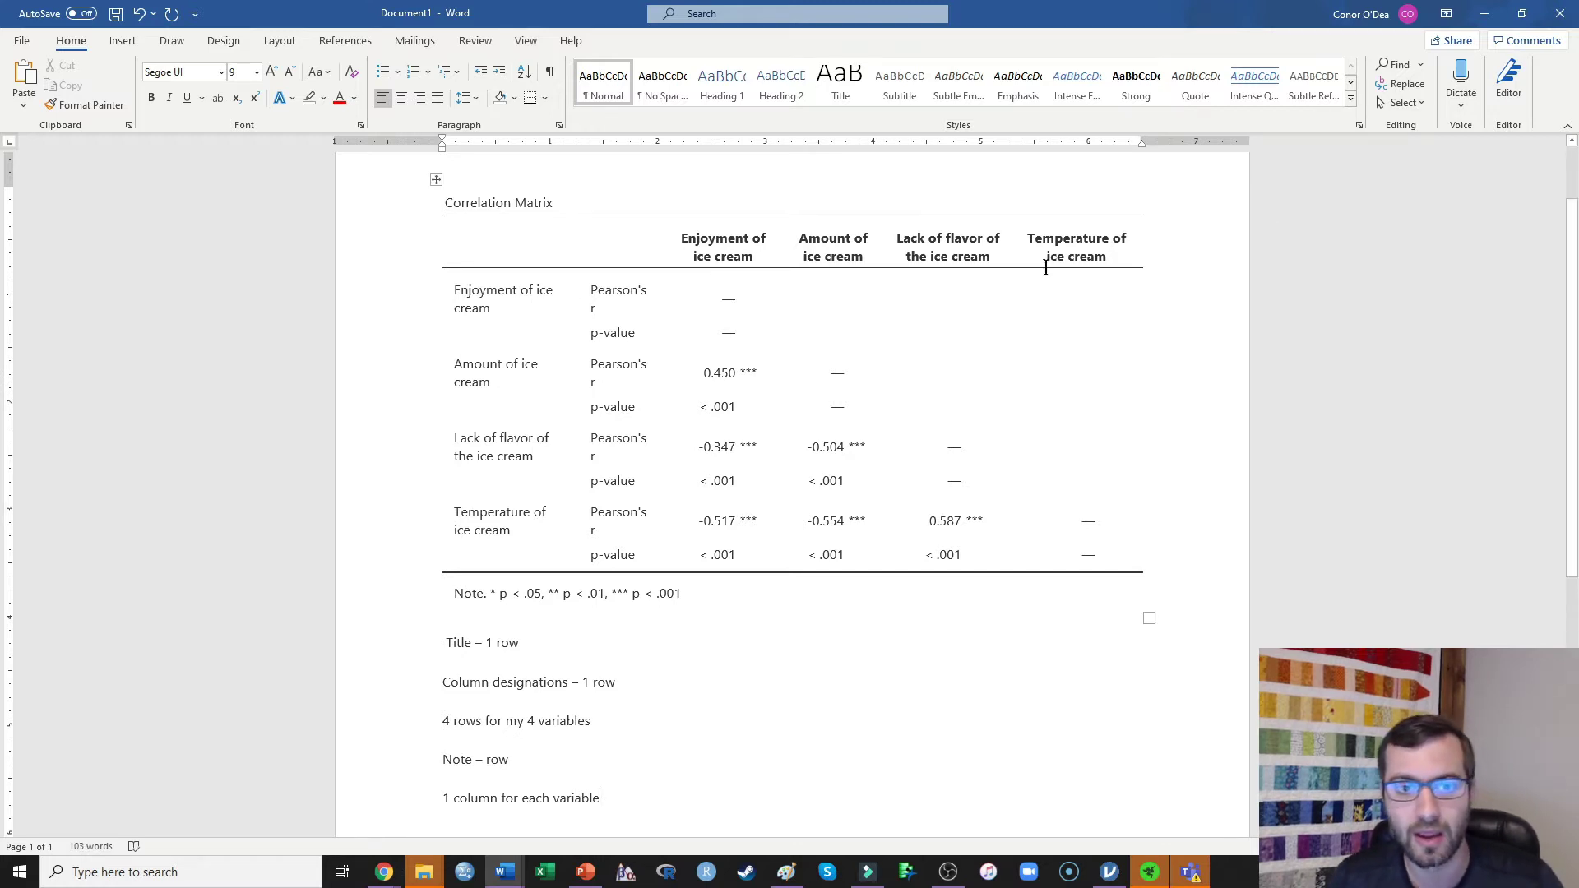
# Check the matrix's four variable columns and add the line "4 columns (1 for each variable across the top)"
pyautogui.moveTo(686, 236); pyautogui.dragTo(1108, 566)
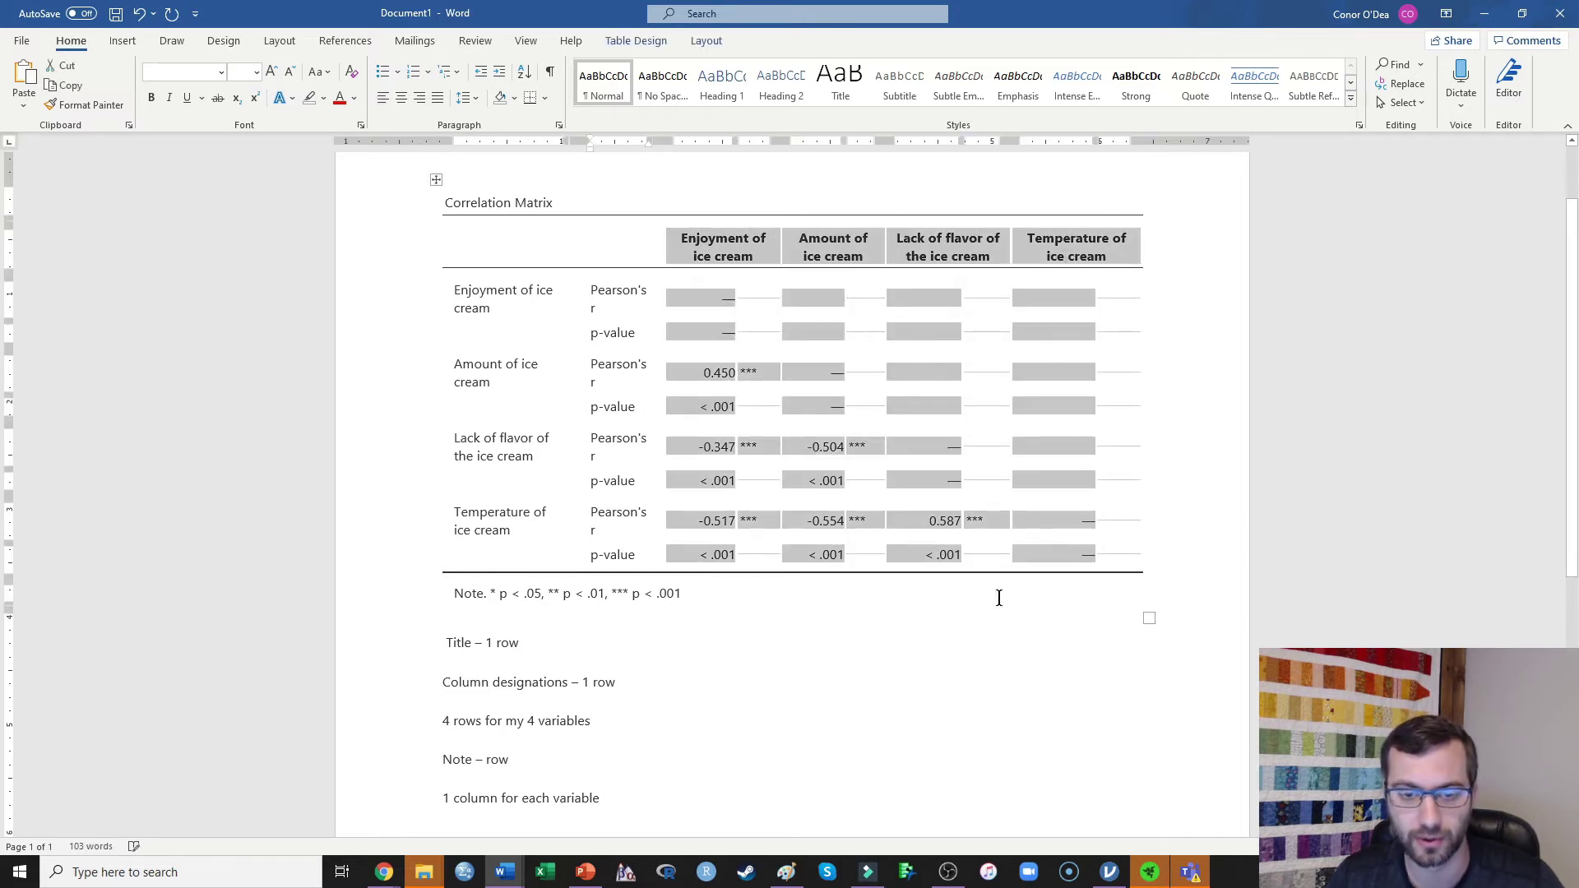
pyautogui.click(654, 799)
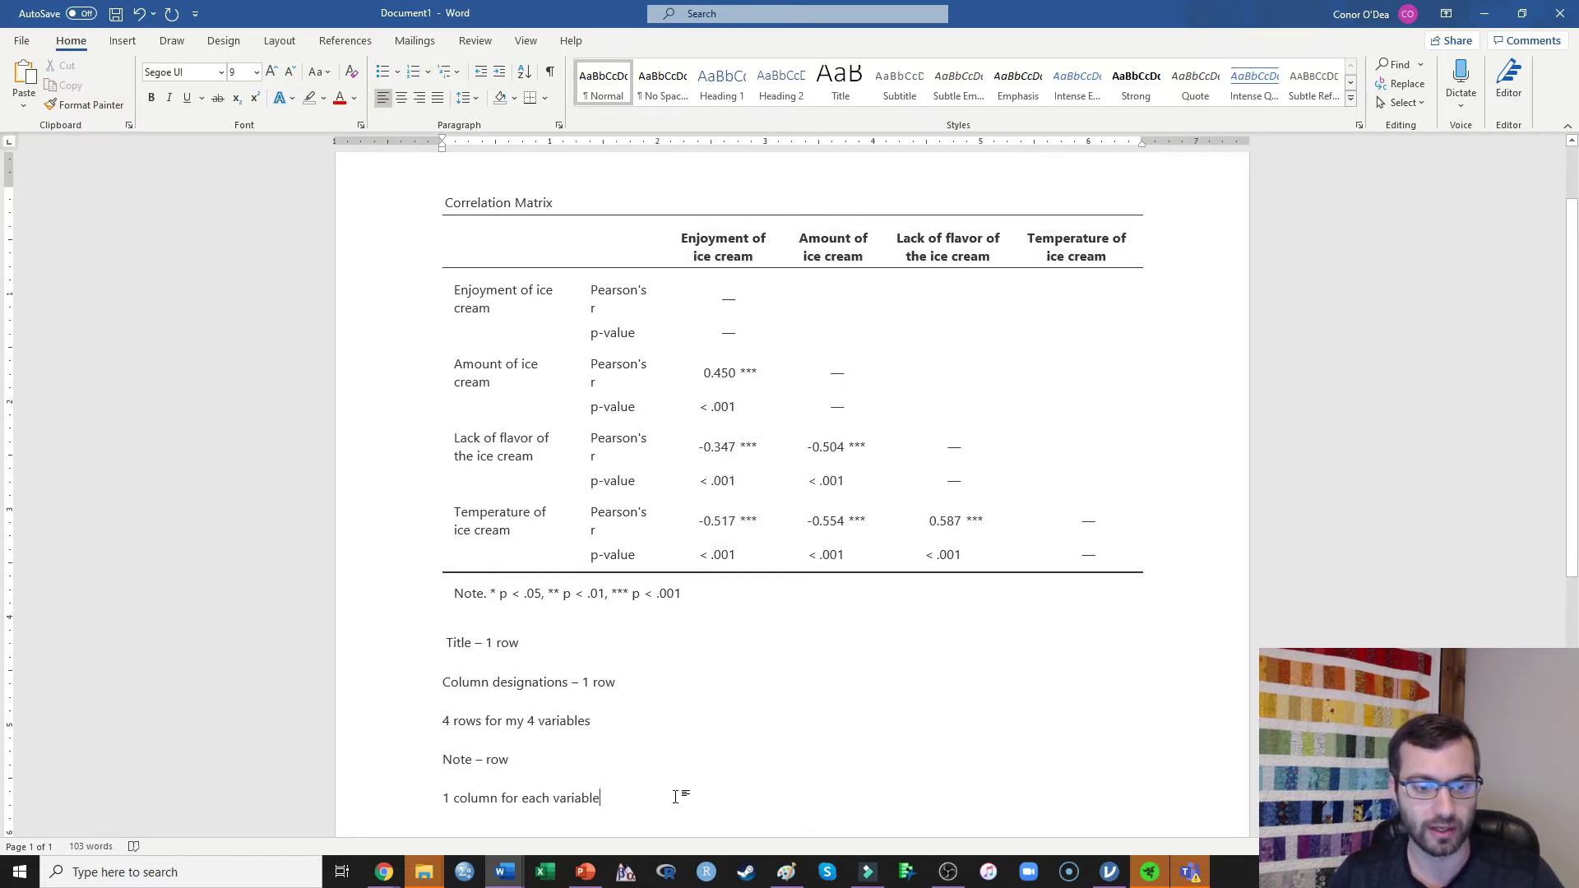
pyautogui.press('Return')
pyautogui.write('4 colums')
pyautogui.press('BackSpace')
pyautogui.press('BackSpace')
pyautogui.write('ns (1 for each variable across the top)')
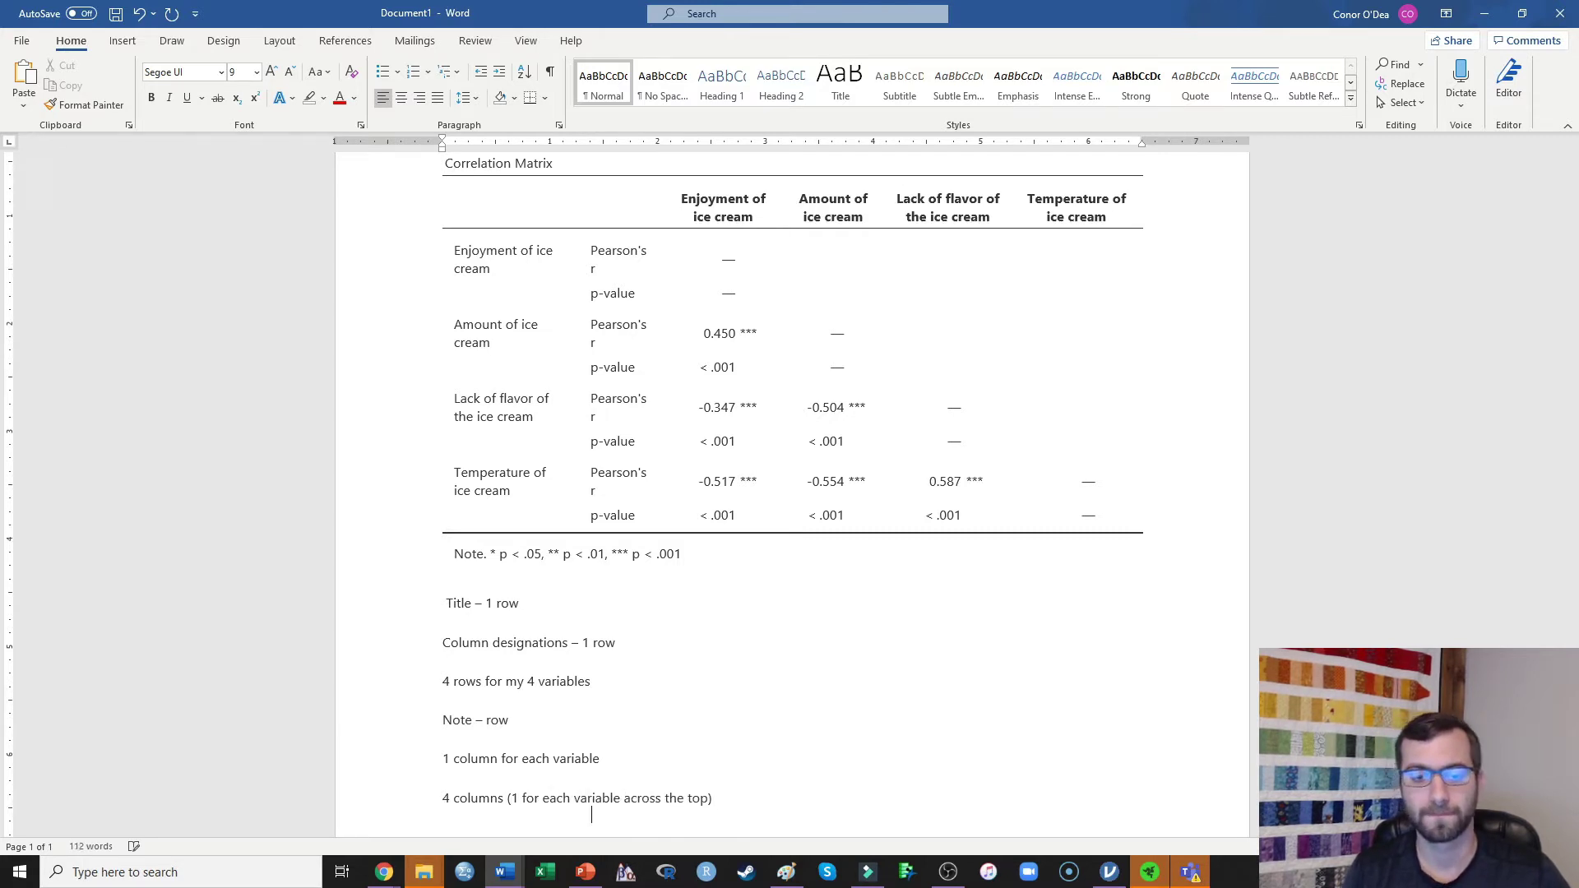
# Add the line "2 columns for mean and standard deviation" at the end of the planning list
pyautogui.scroll(-1, 765, 751)
pyautogui.scroll(2, 804, 758)
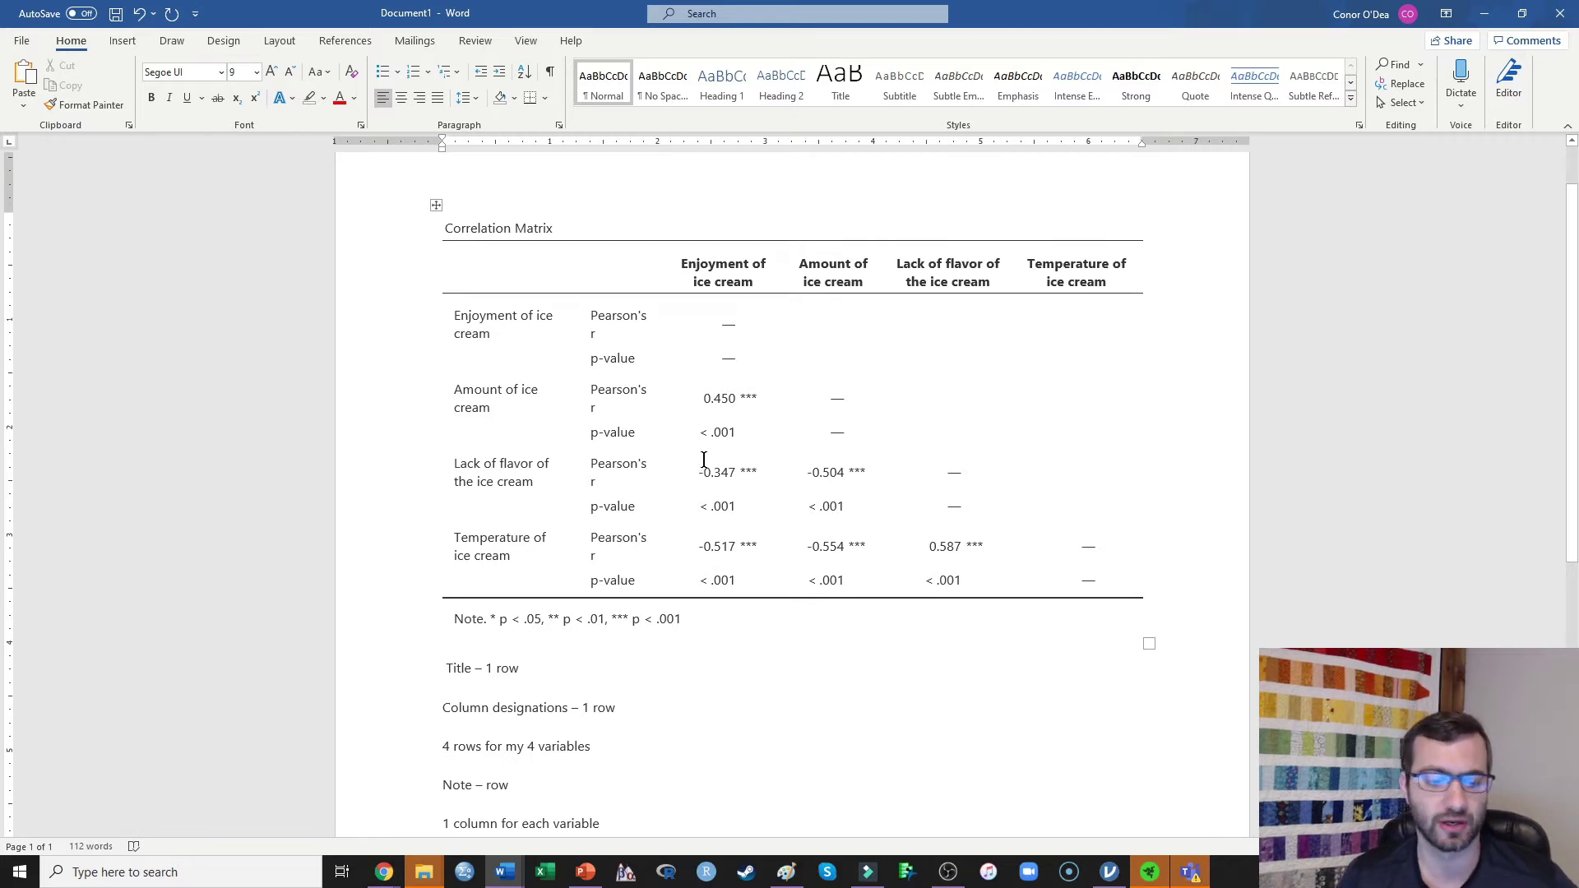
pyautogui.scroll(-3, 704, 460)
pyautogui.write('2 colu')
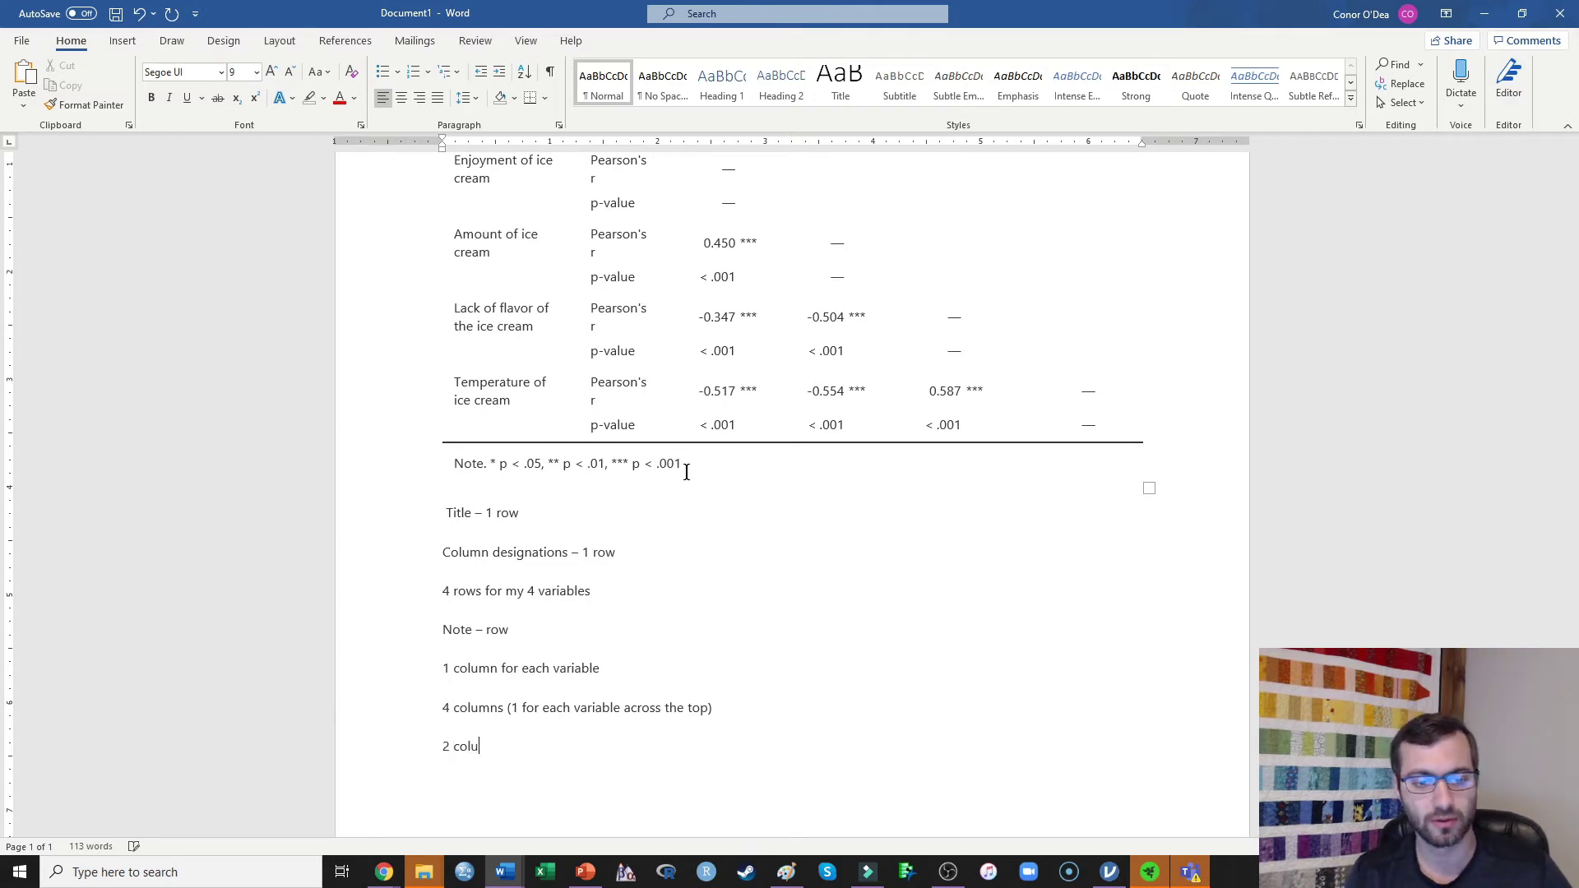
pyautogui.write('mns for mean and s')
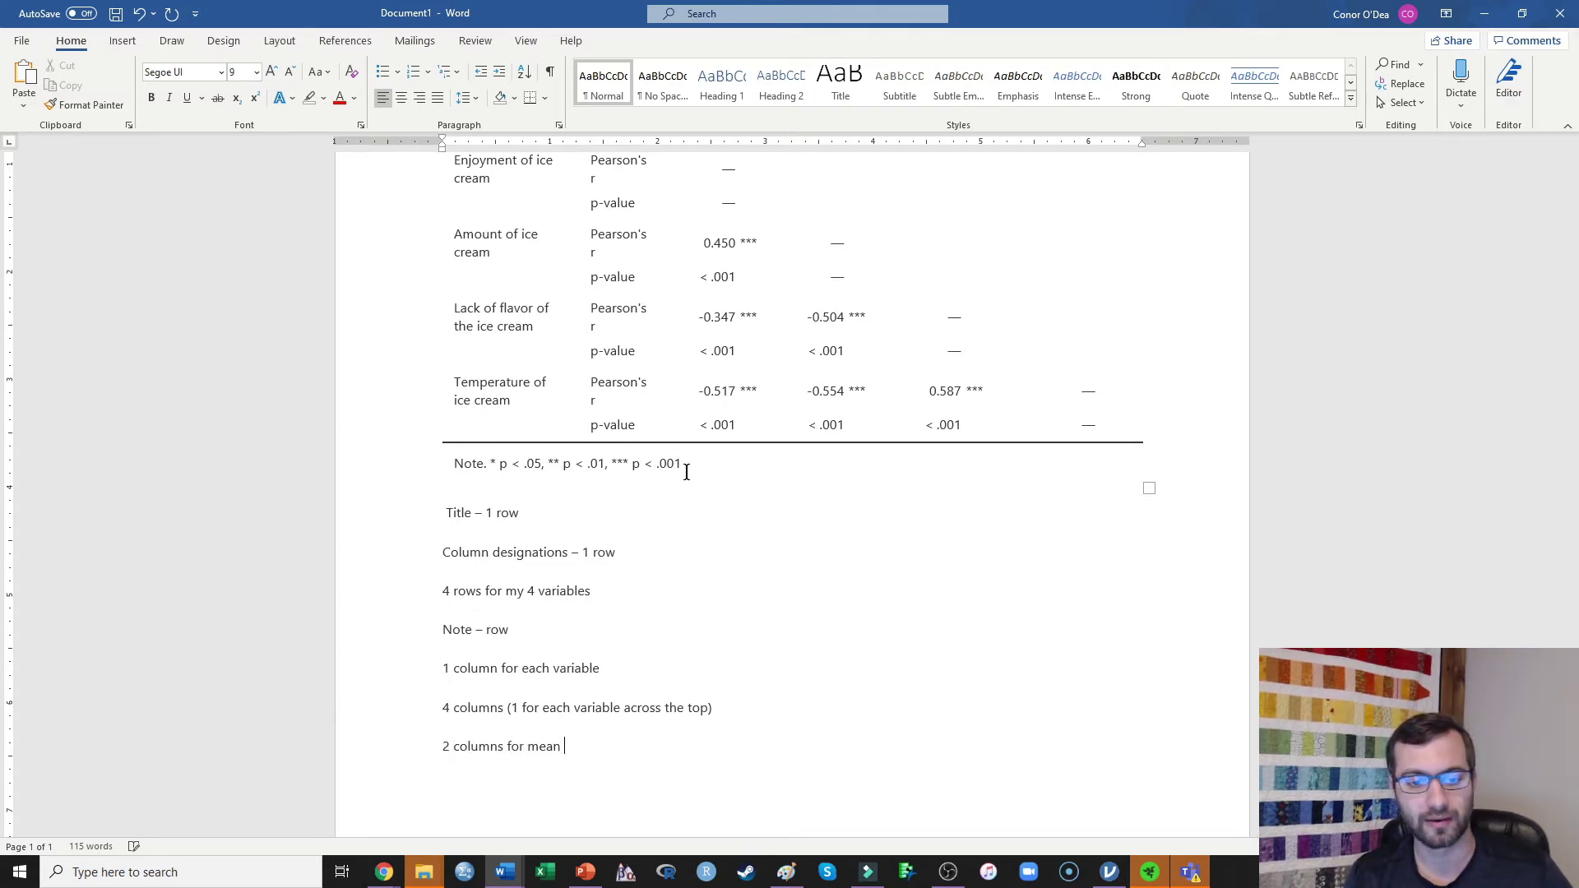
pyautogui.press('BackSpace')
pyautogui.press('BackSpace')
pyautogui.press('BackSpace')
pyautogui.write('d st')
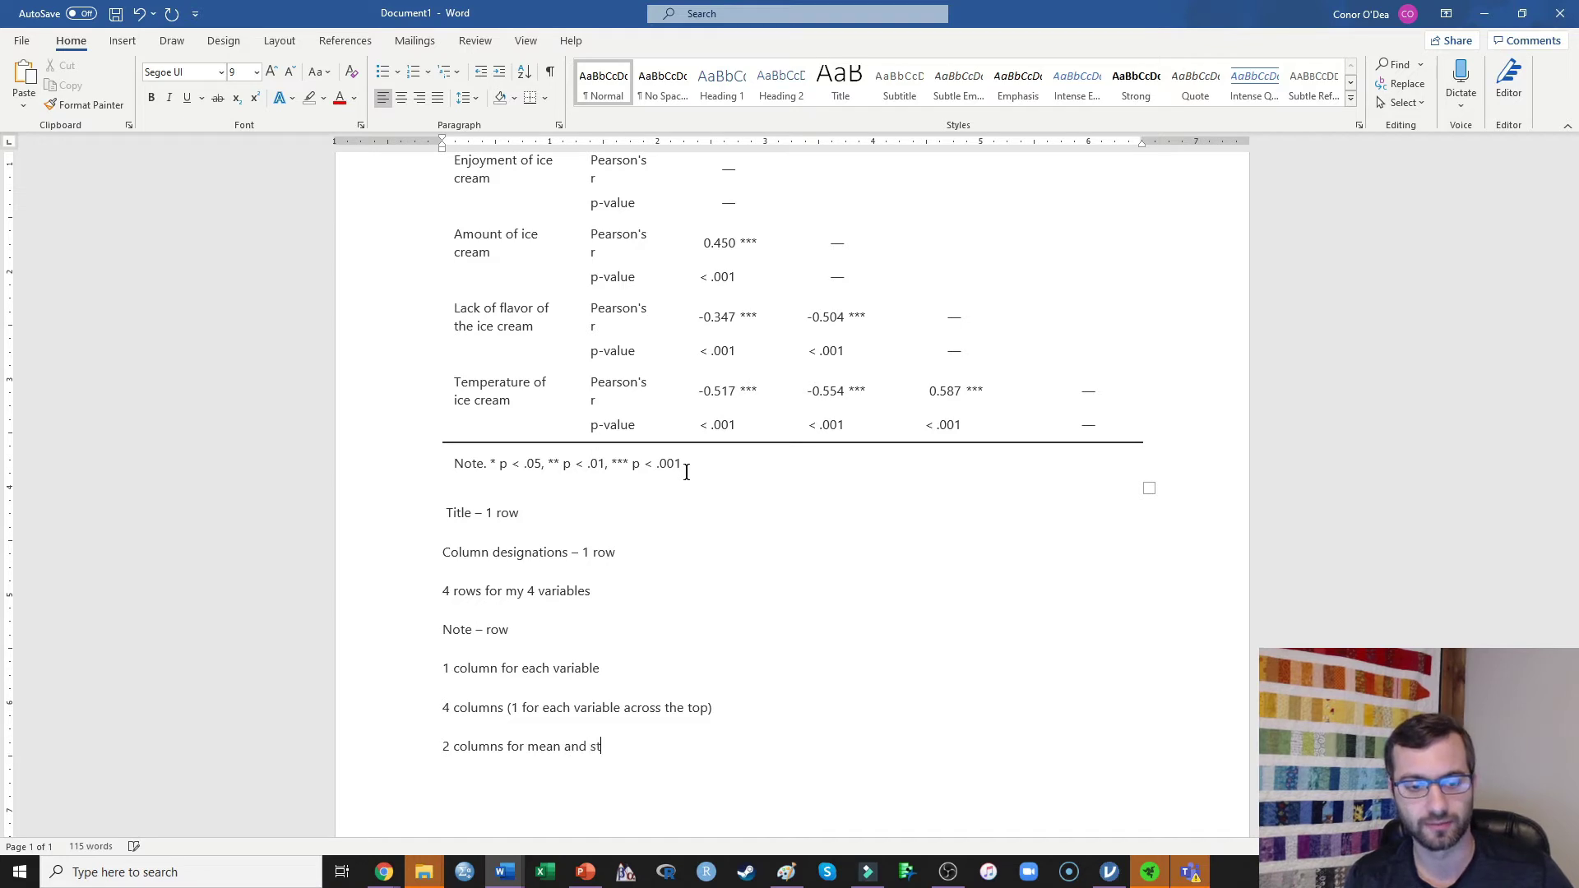
pyautogui.write('andard deviation')
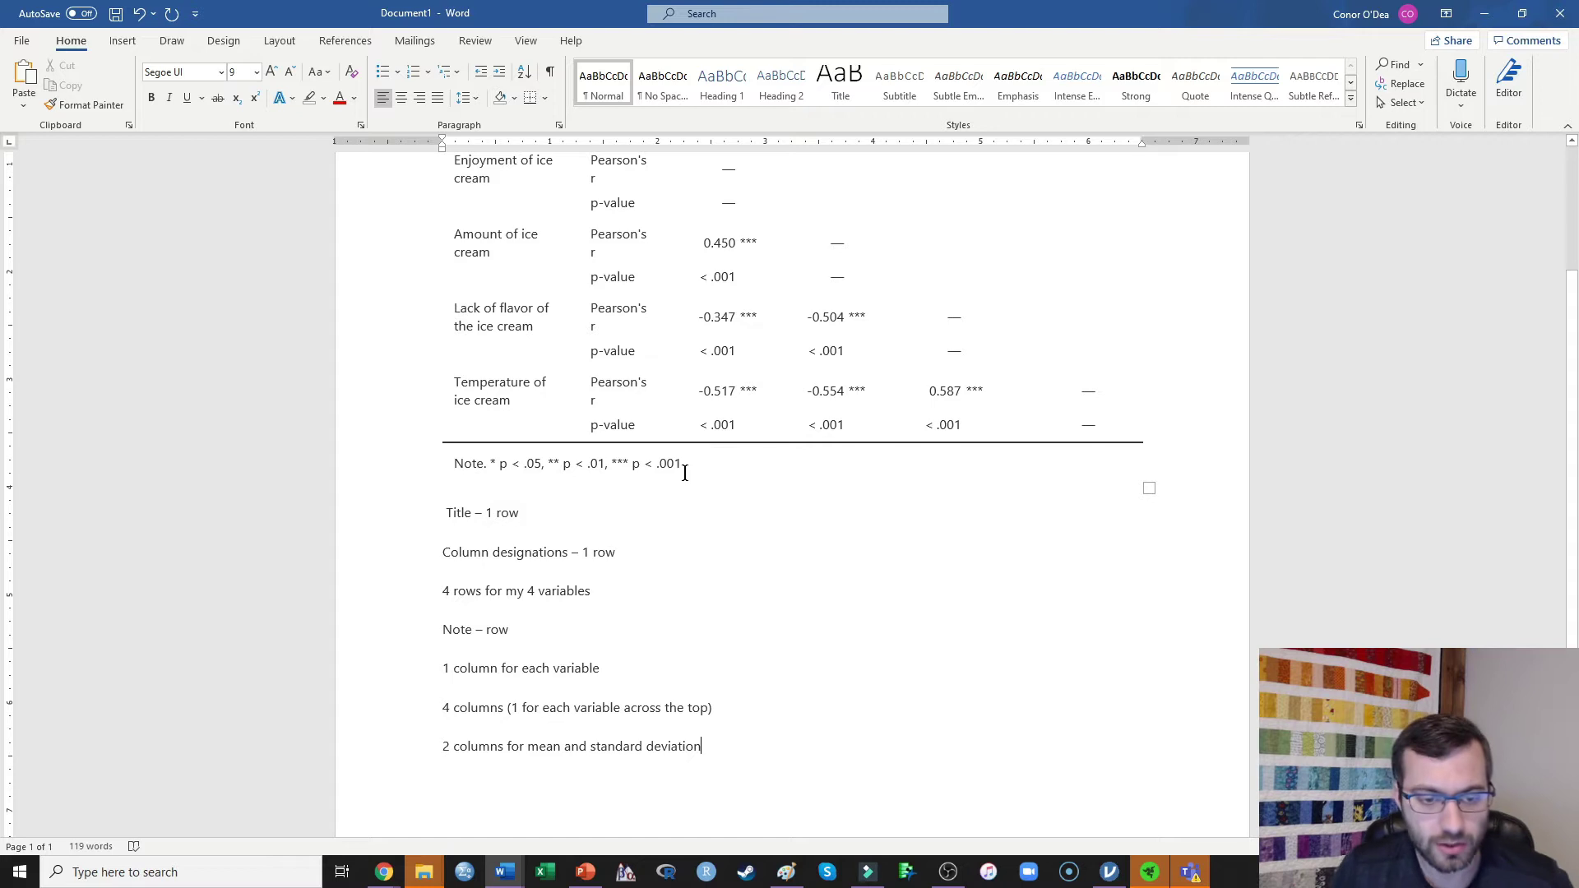
# Tally the row entries in the list and insert the line "7 total rows" below "Note – row"
pyautogui.click(535, 632)
pyautogui.press('Return')
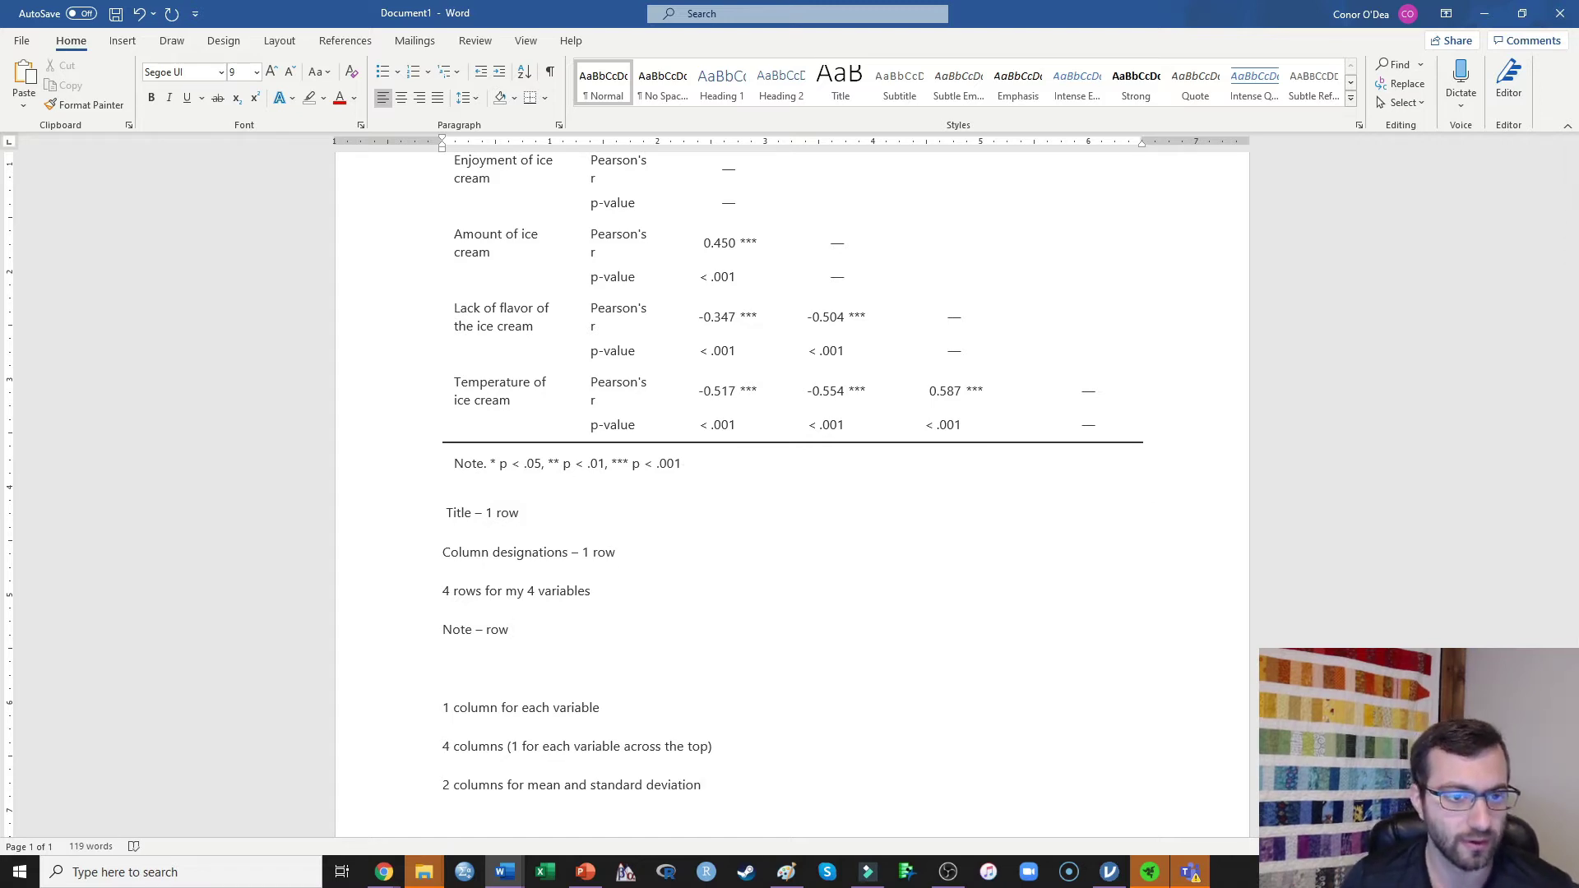
pyautogui.moveTo(520, 526); pyautogui.dragTo(444, 514)
pyautogui.moveTo(688, 546); pyautogui.dragTo(476, 550)
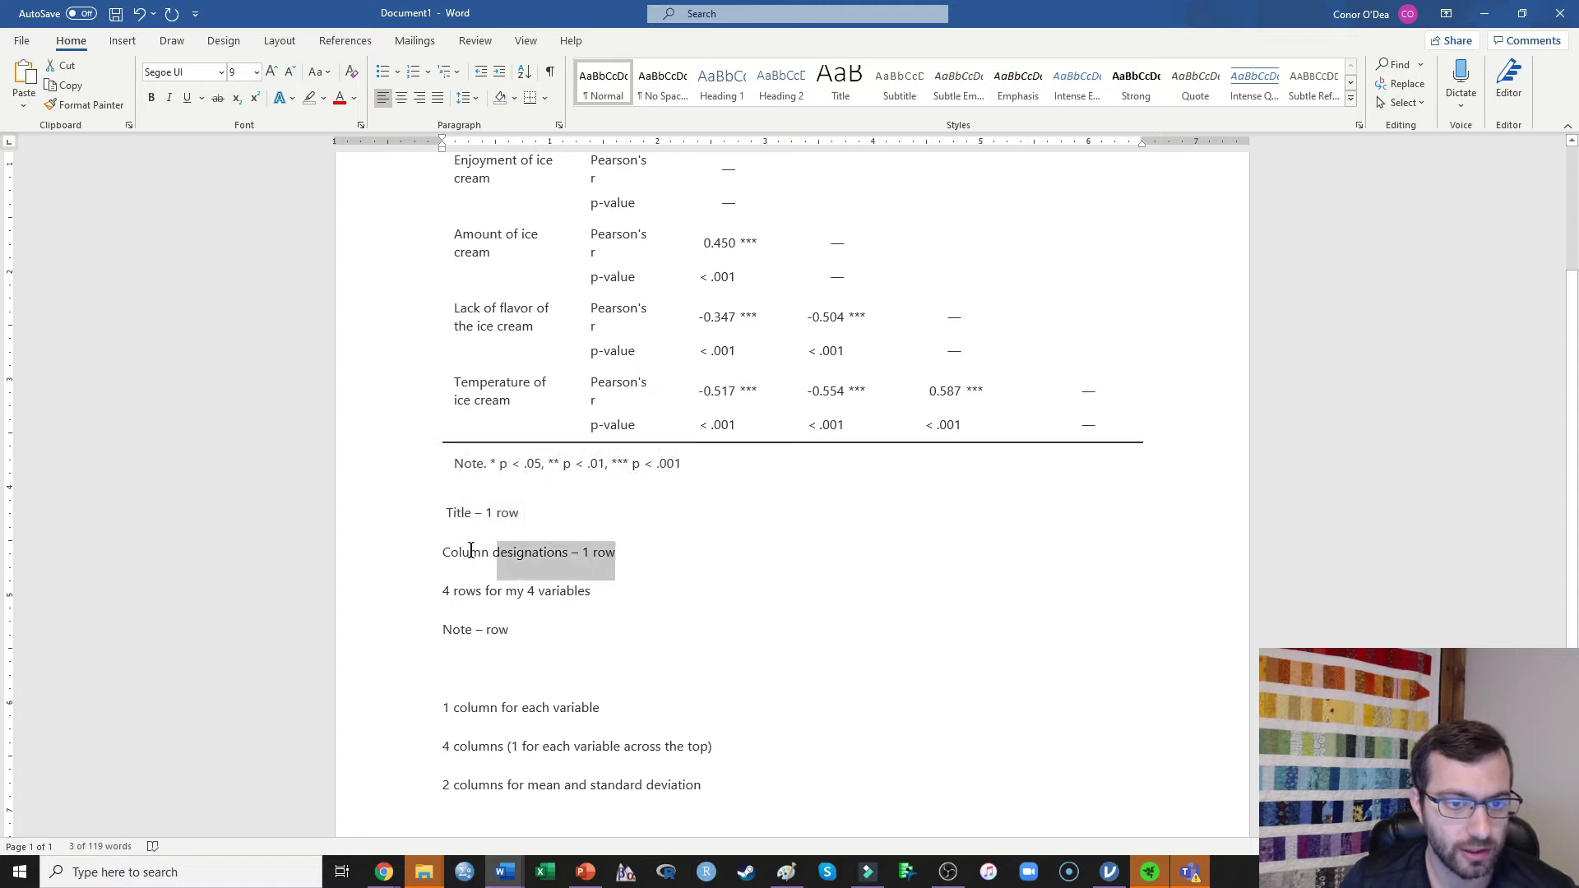
pyautogui.moveTo(628, 595); pyautogui.dragTo(448, 634)
pyautogui.click(609, 670)
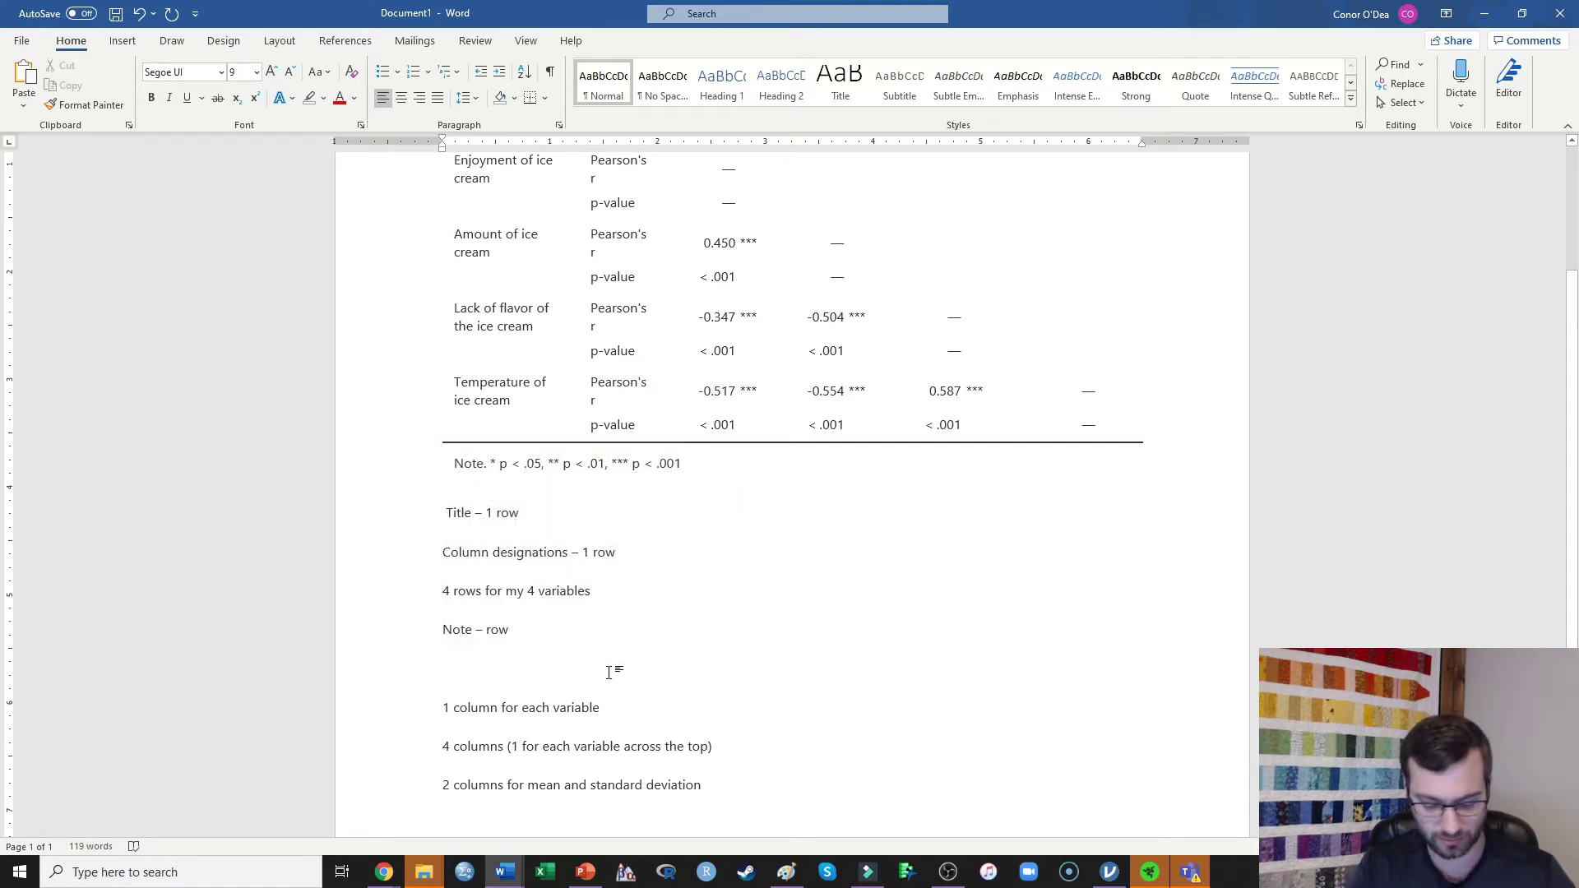
pyautogui.write('7 total rows')
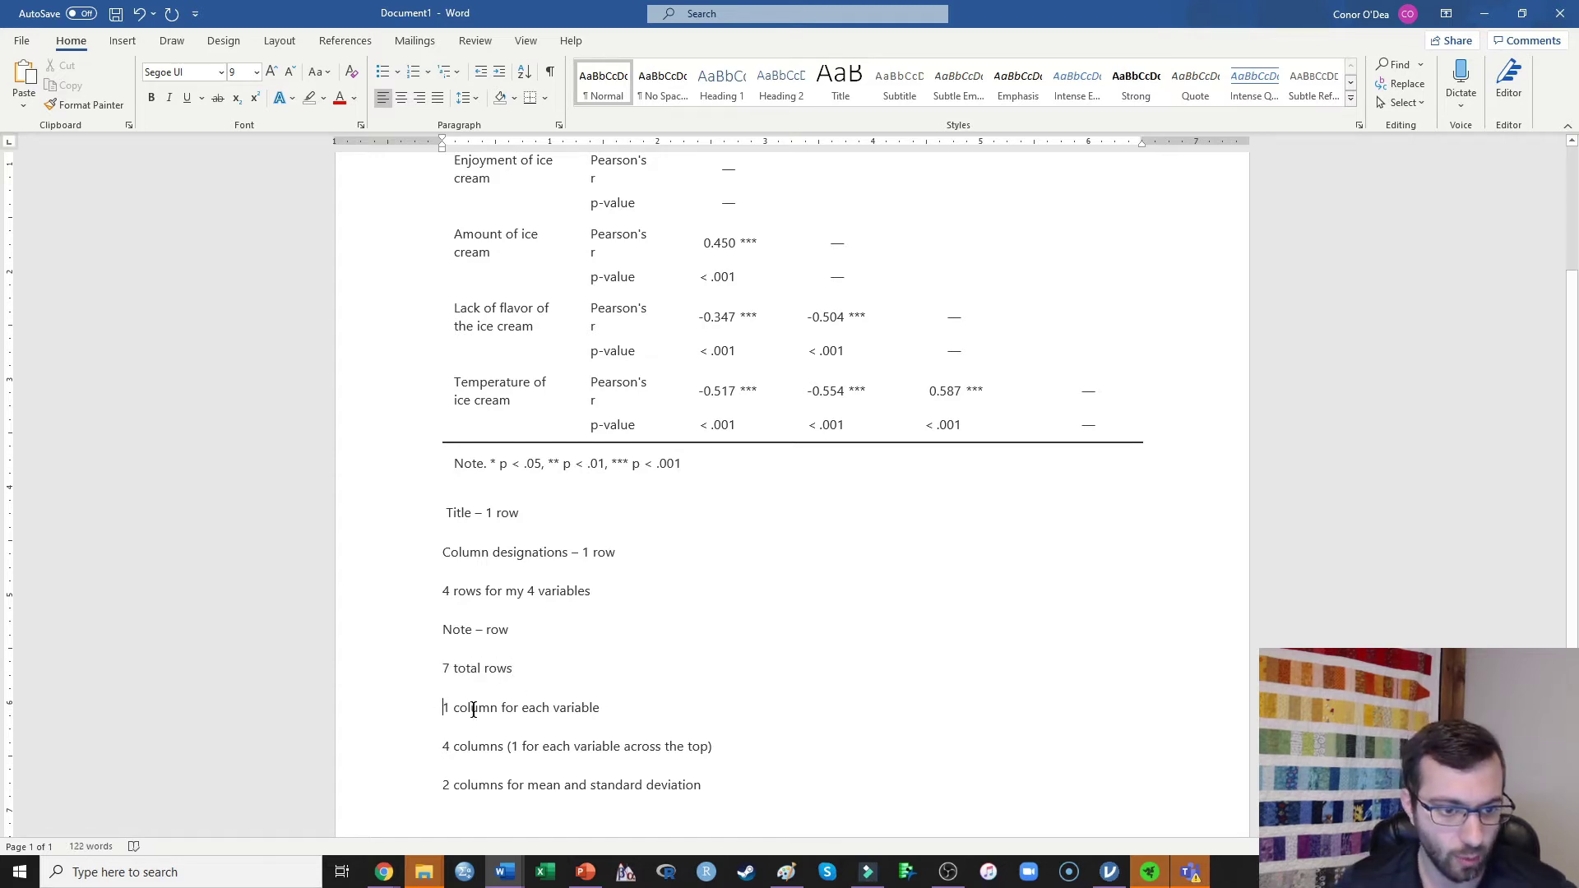
# Tally the column entries in the planning list and add the line "7 total columns" at its end
pyautogui.moveTo(445, 707); pyautogui.dragTo(599, 708)
pyautogui.moveTo(440, 747); pyautogui.dragTo(709, 747)
pyautogui.moveTo(437, 784); pyautogui.dragTo(696, 788)
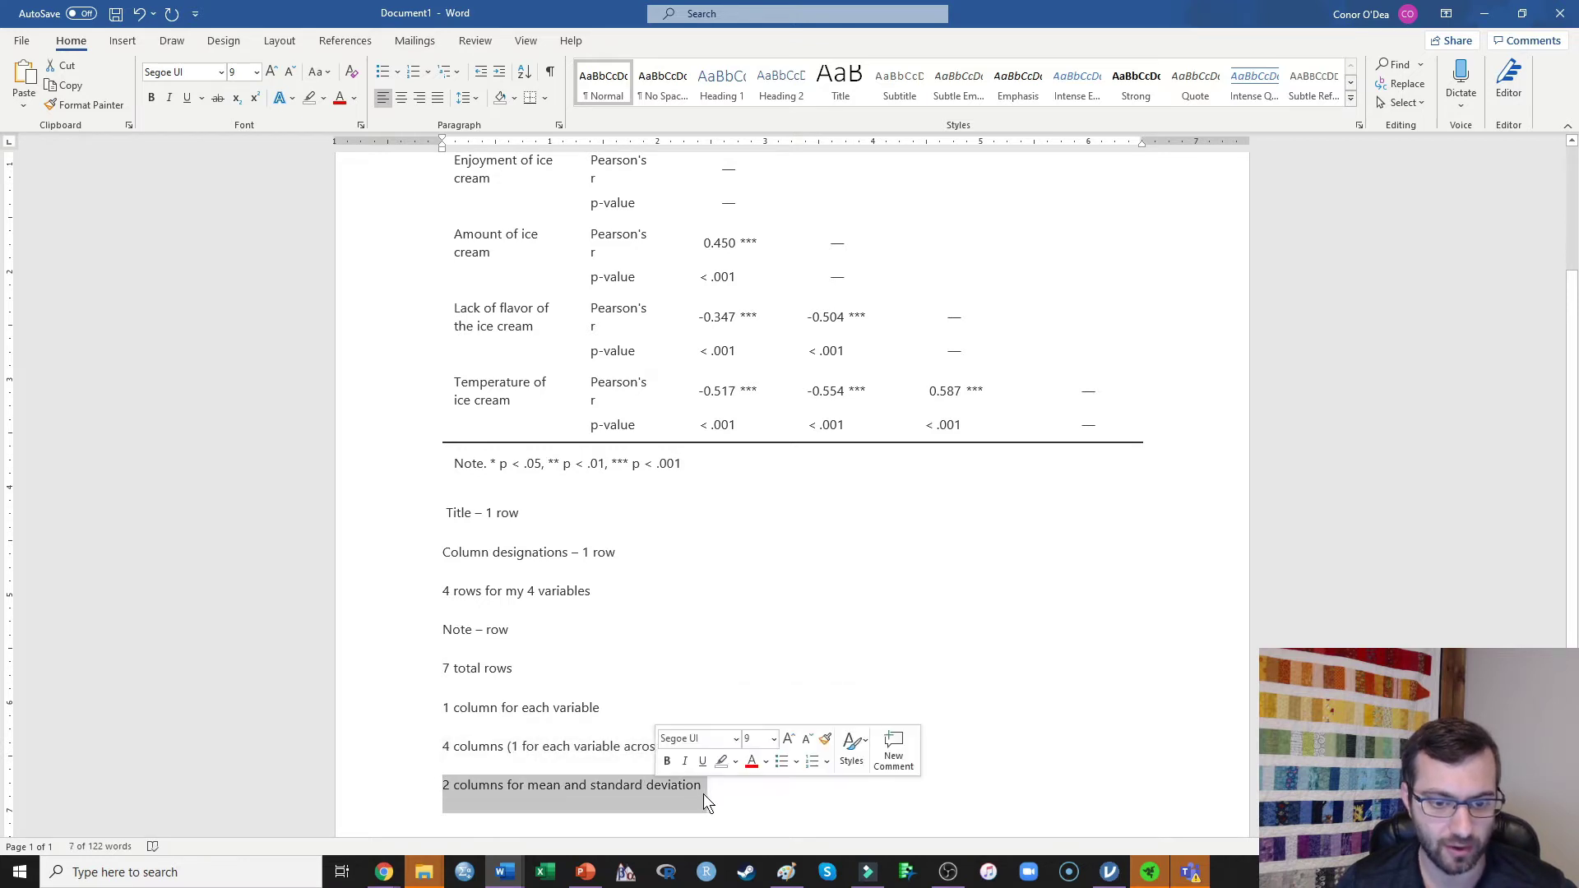
pyautogui.click(725, 785)
pyautogui.press('Return')
pyautogui.write('7 total columns')
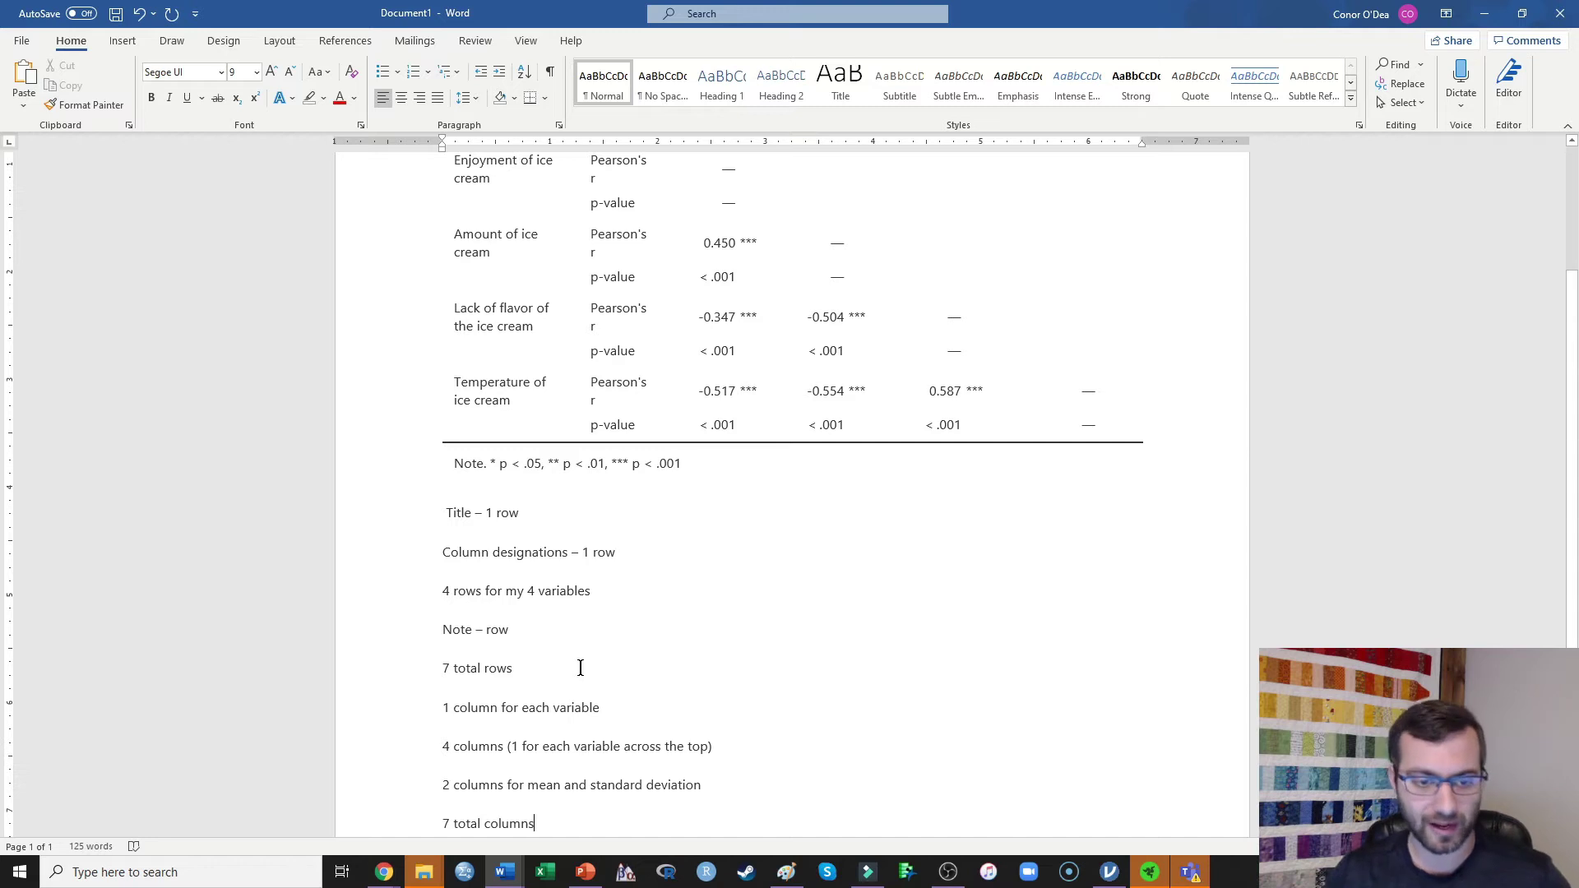
# Review the row and column totals and delete the whole planning list below the correlation matrix
pyautogui.moveTo(515, 667); pyautogui.dragTo(438, 668)
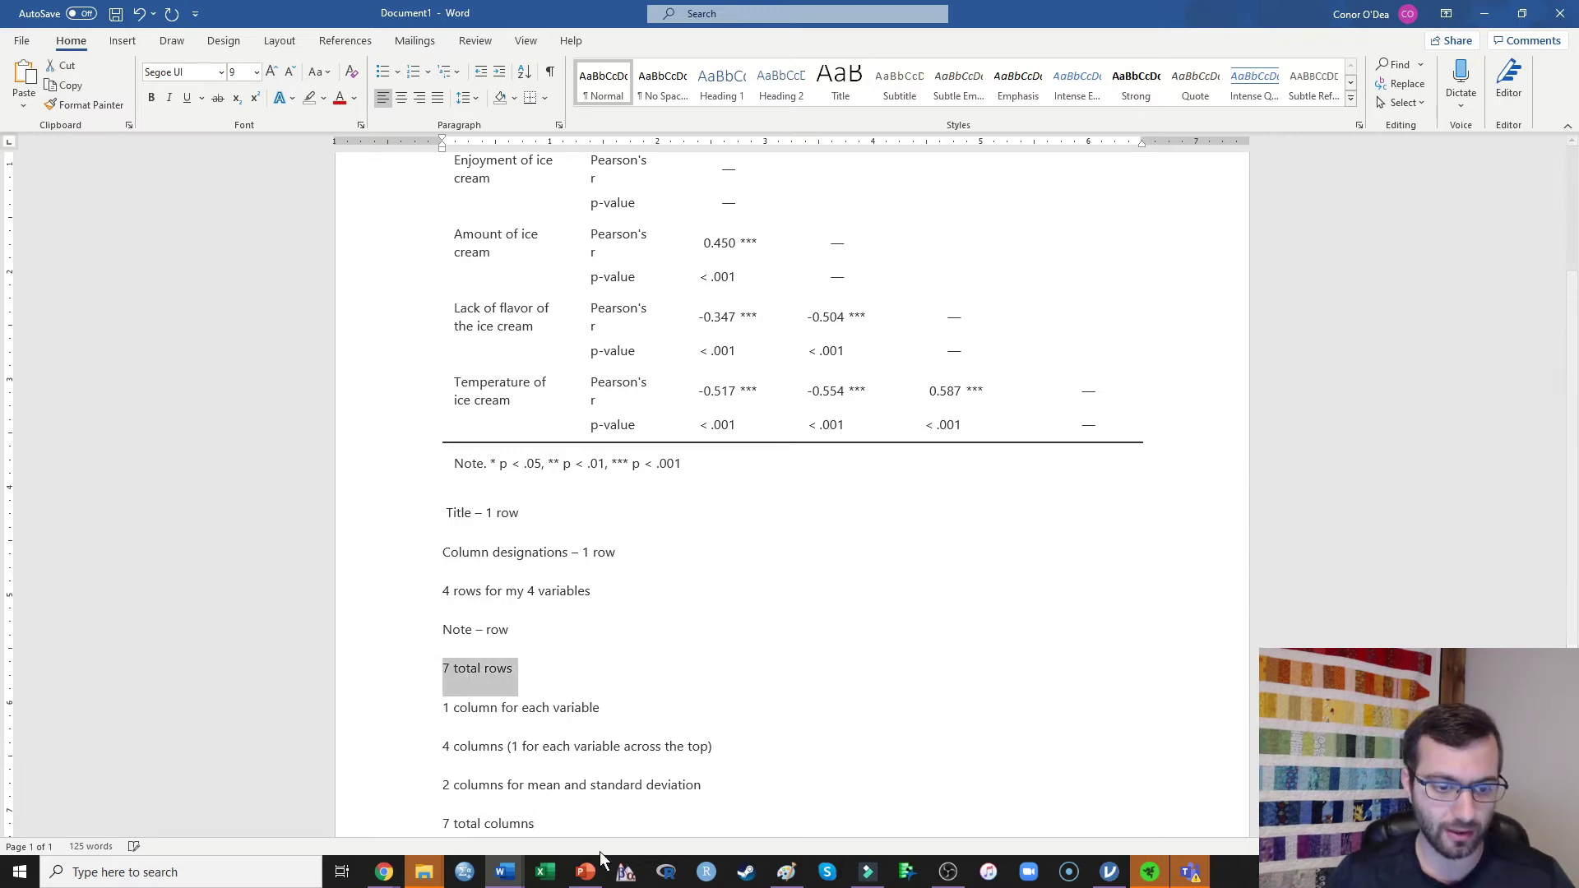
pyautogui.moveTo(538, 823); pyautogui.dragTo(440, 823)
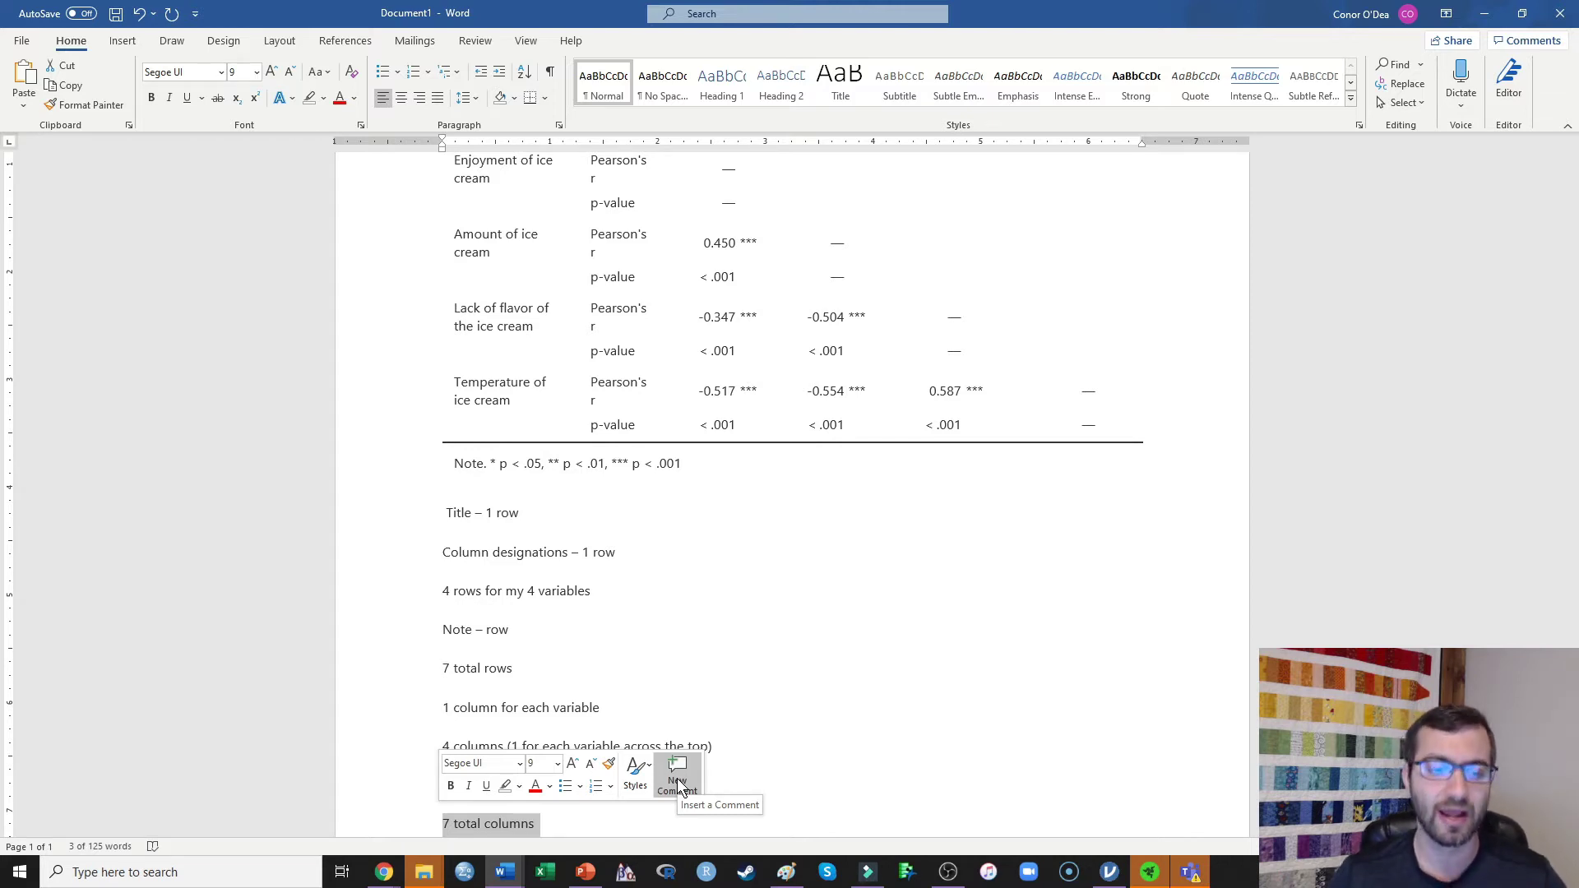
pyautogui.click(421, 667)
pyautogui.moveTo(535, 823); pyautogui.dragTo(427, 822)
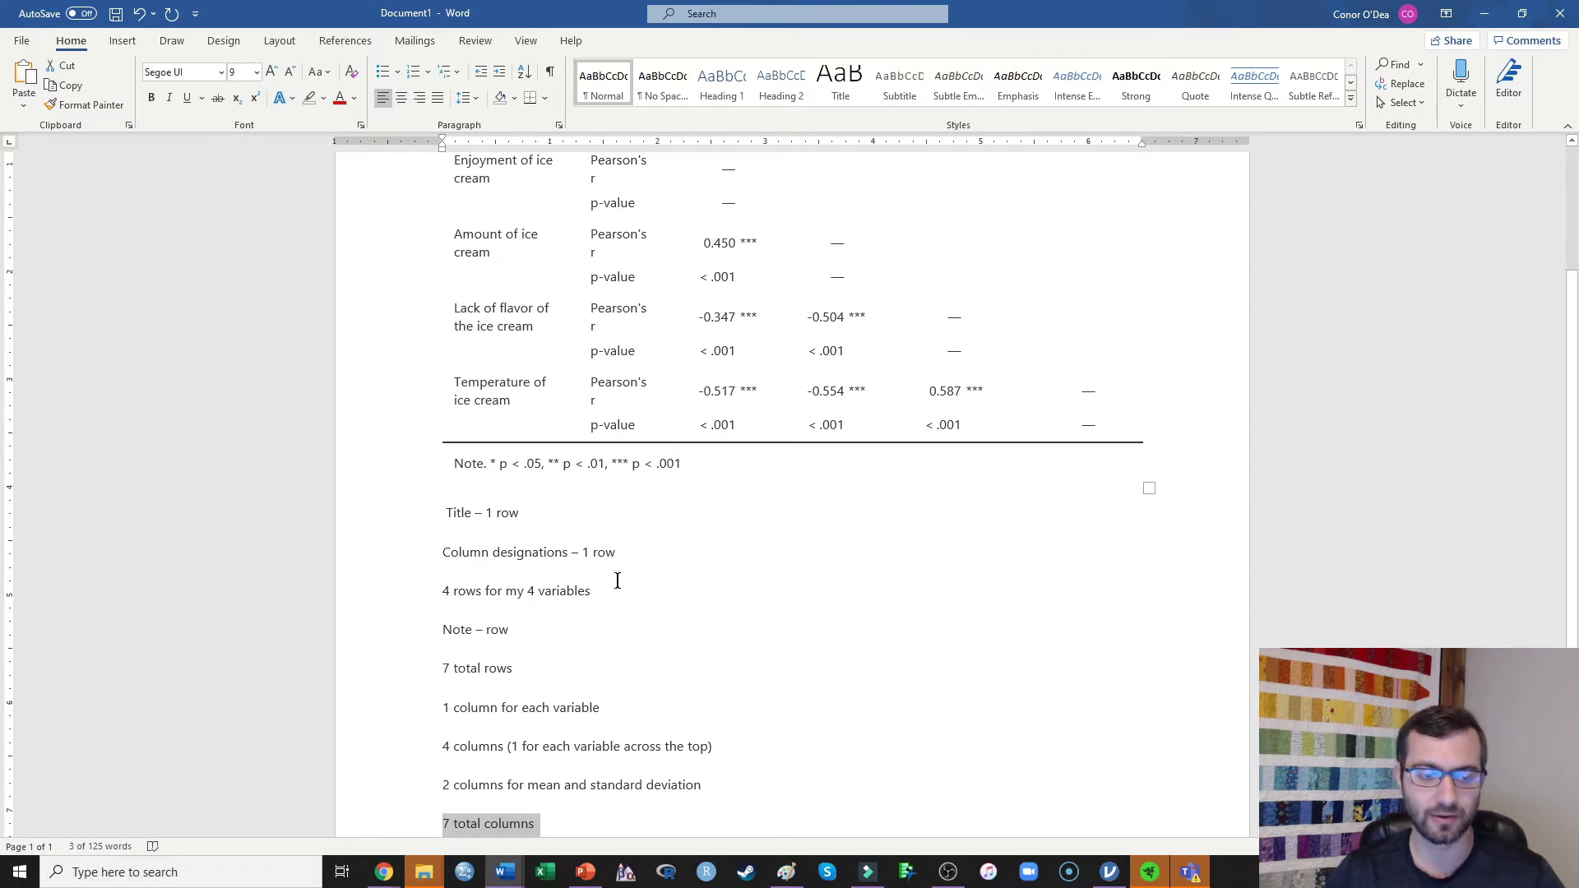
pyautogui.moveTo(539, 673); pyautogui.dragTo(440, 572)
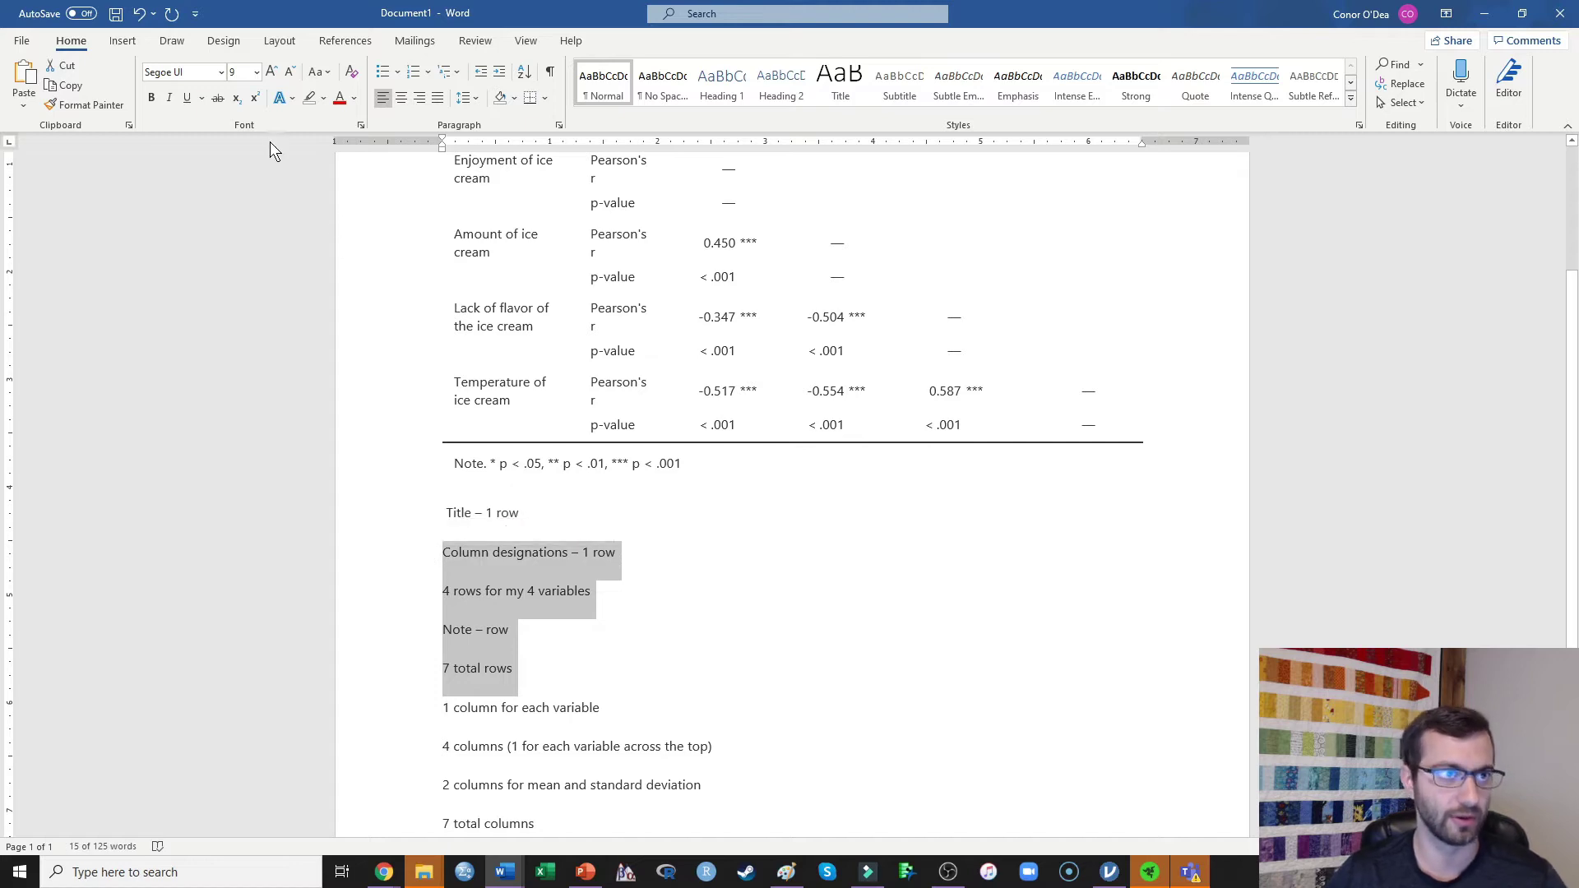
pyautogui.moveTo(616, 816); pyautogui.dragTo(445, 518)
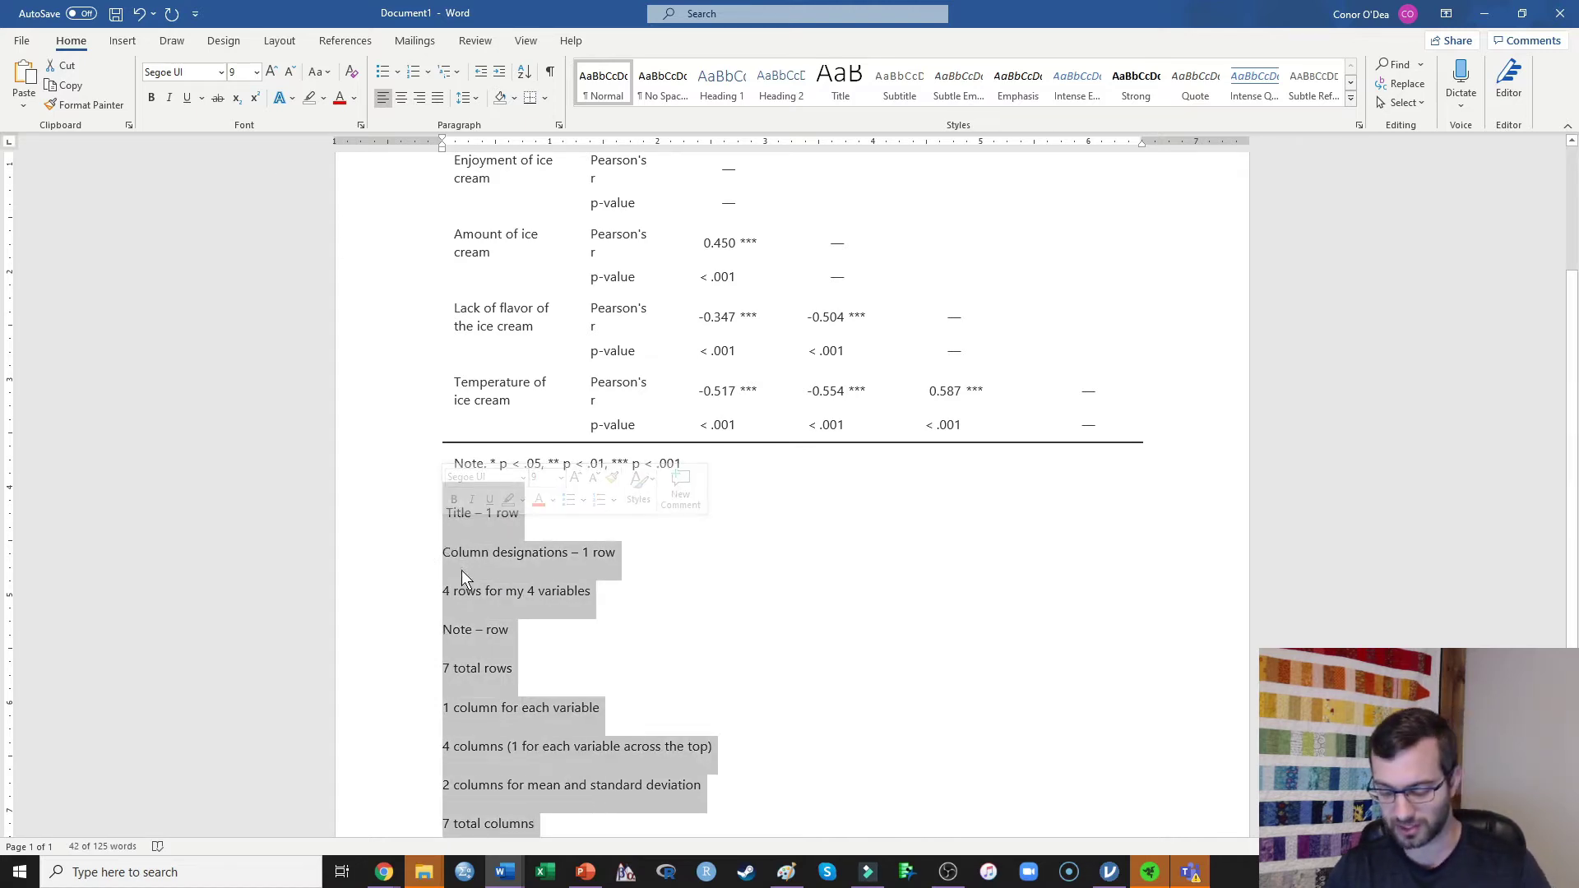
pyautogui.press('Delete')
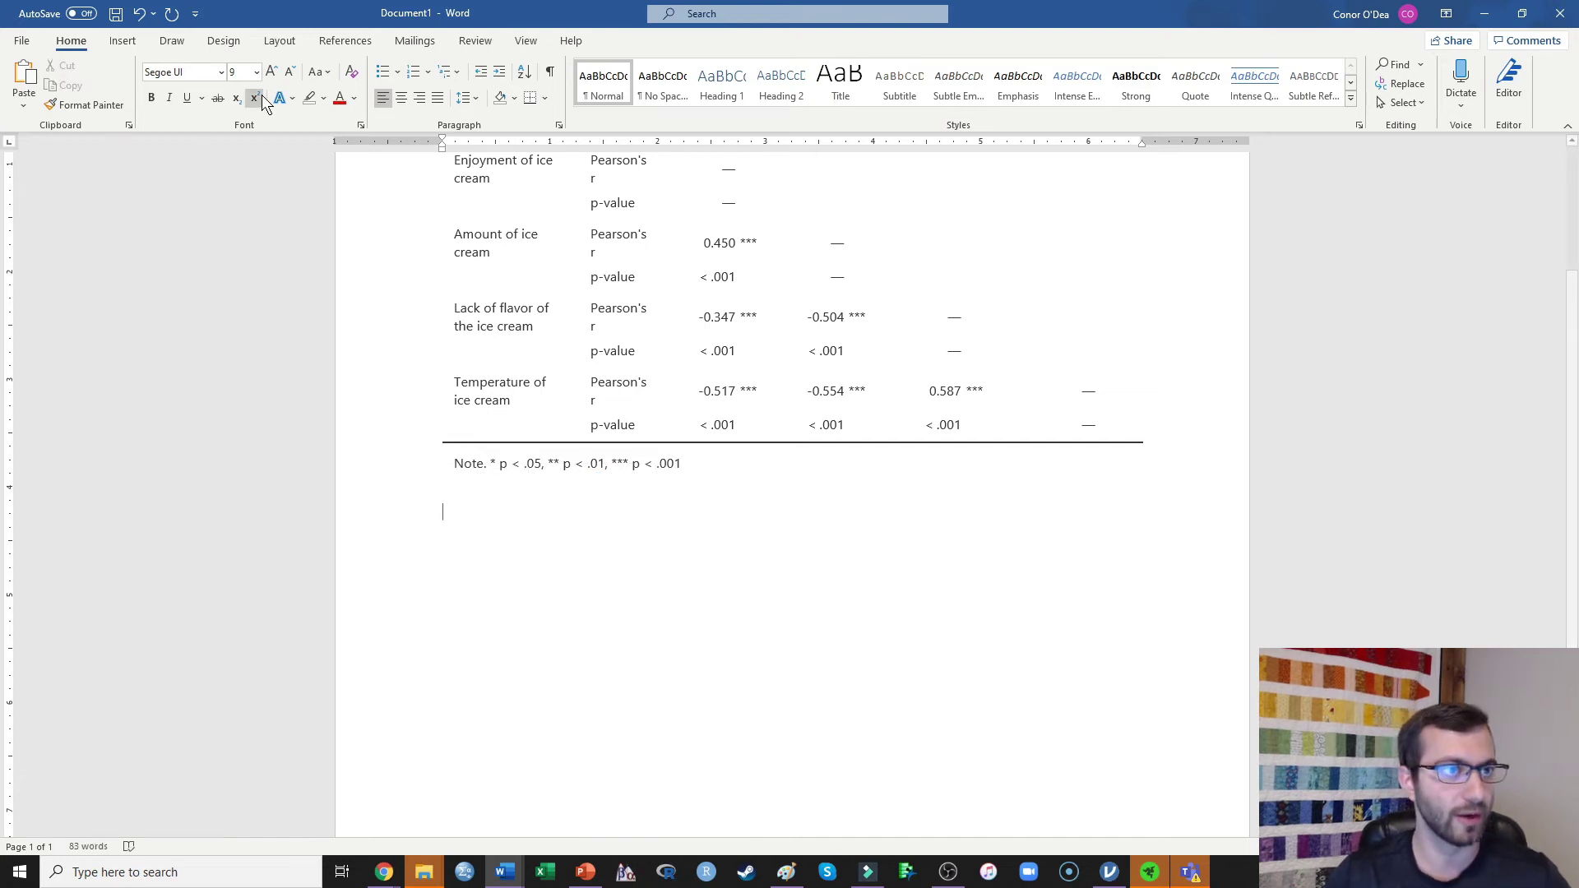
# Insert a table with 7 columns and 7 rows below the correlation matrix
pyautogui.click(123, 41)
pyautogui.click(142, 82)
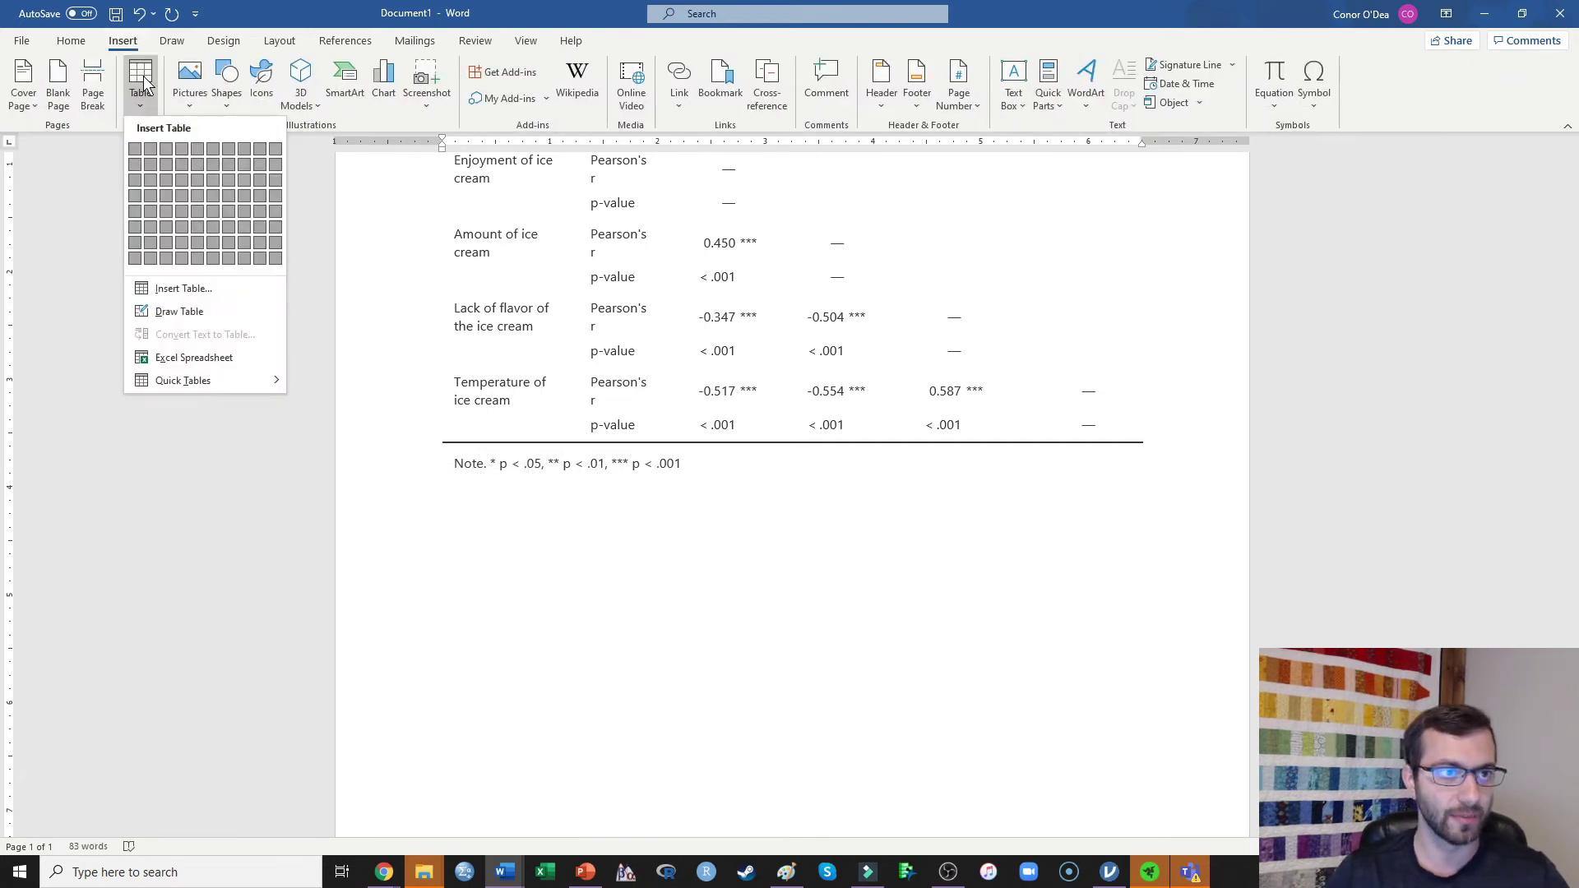
pyautogui.click(198, 288)
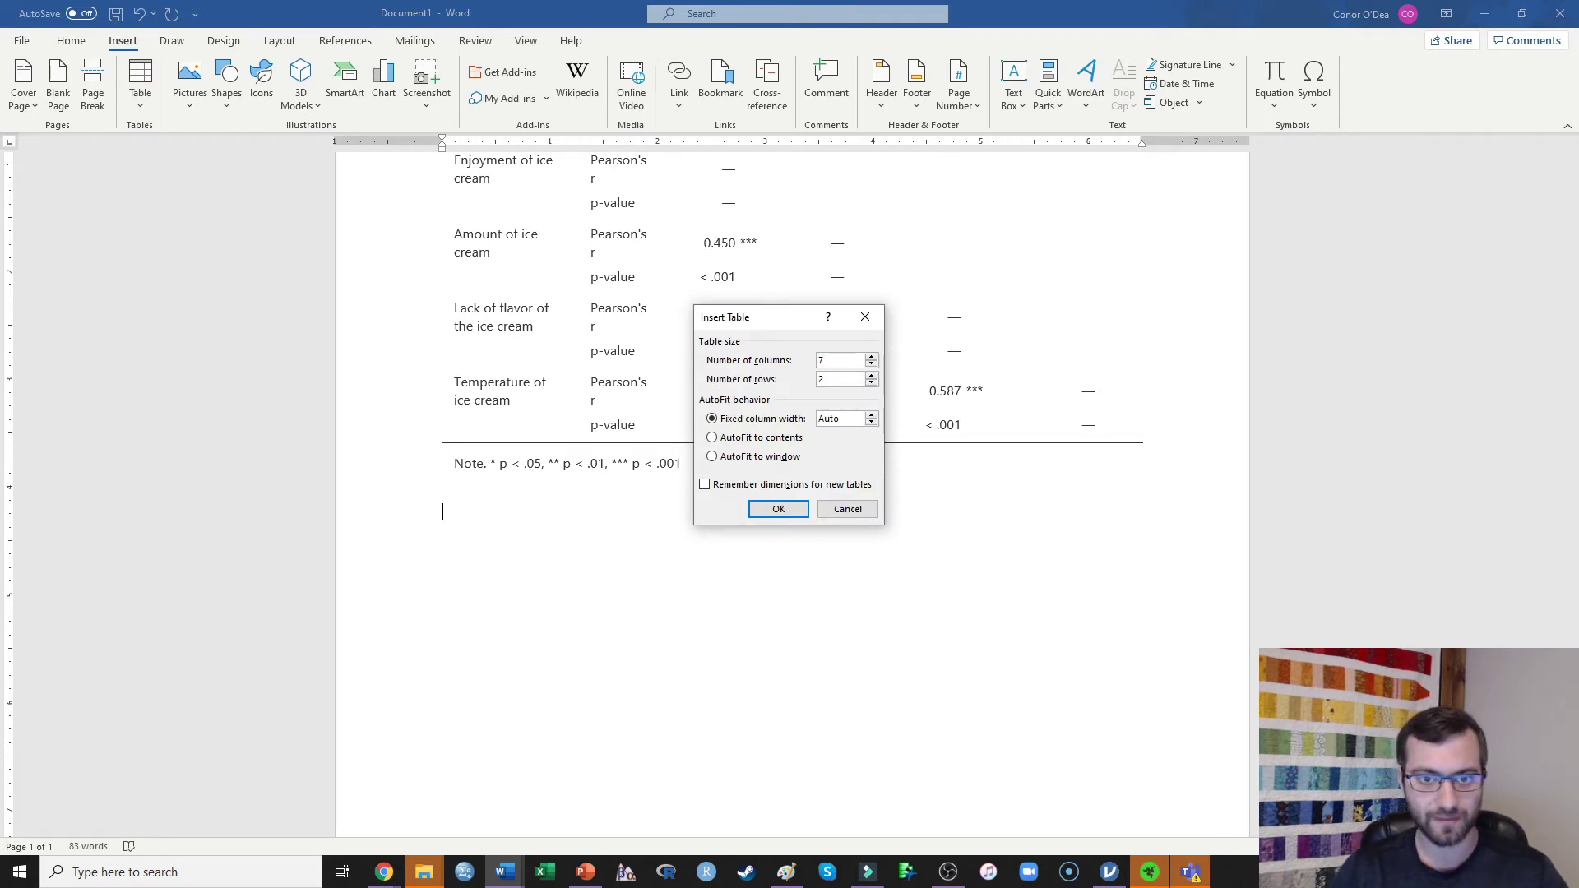
pyautogui.write('7')
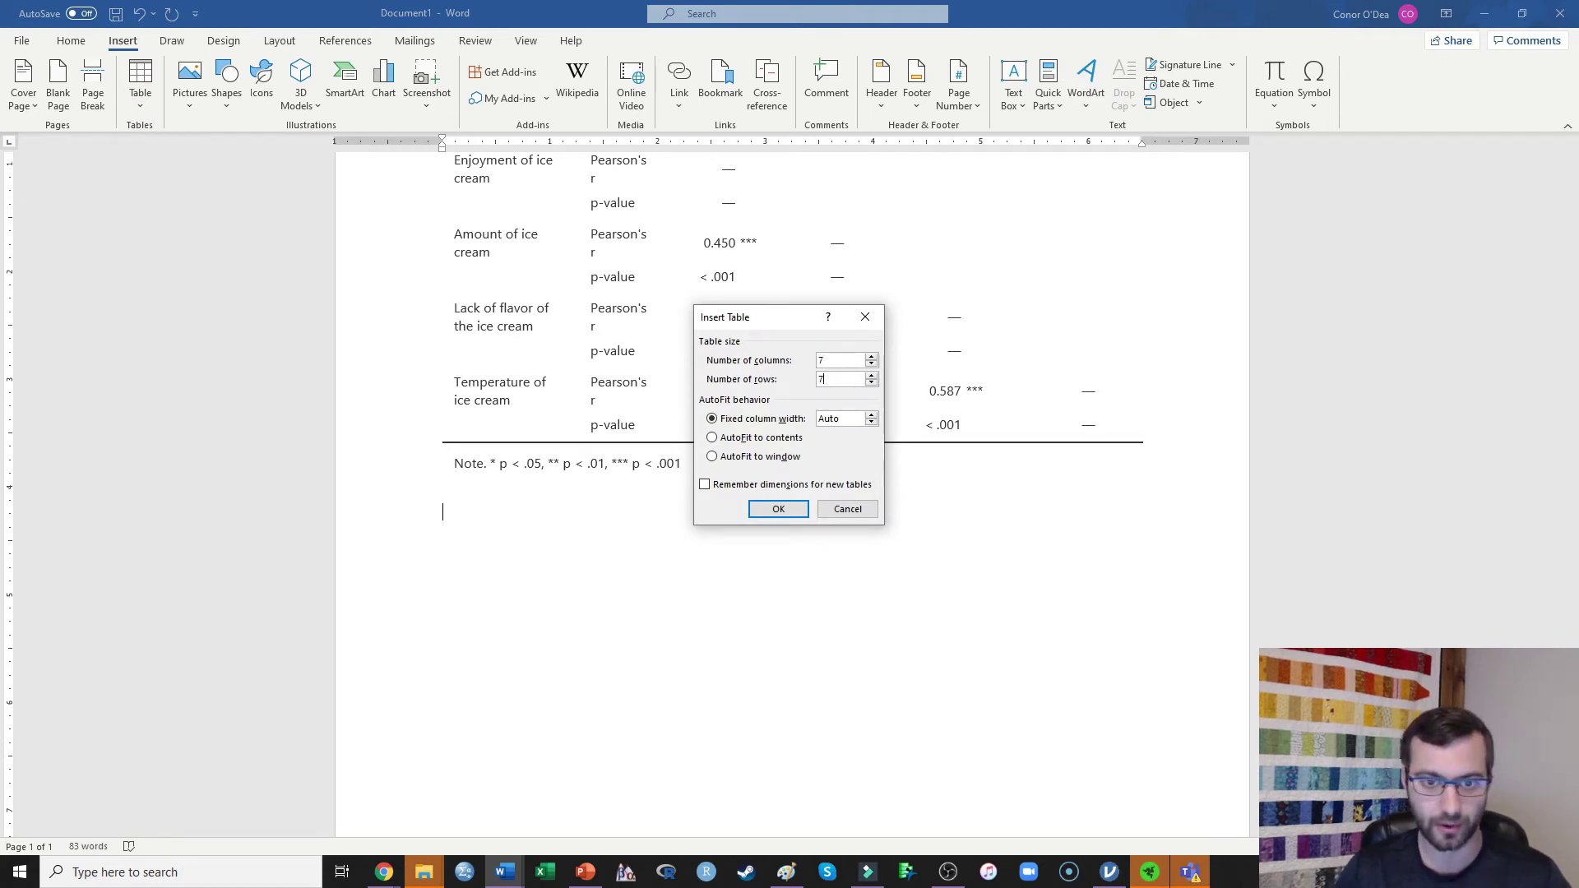
pyautogui.click(766, 513)
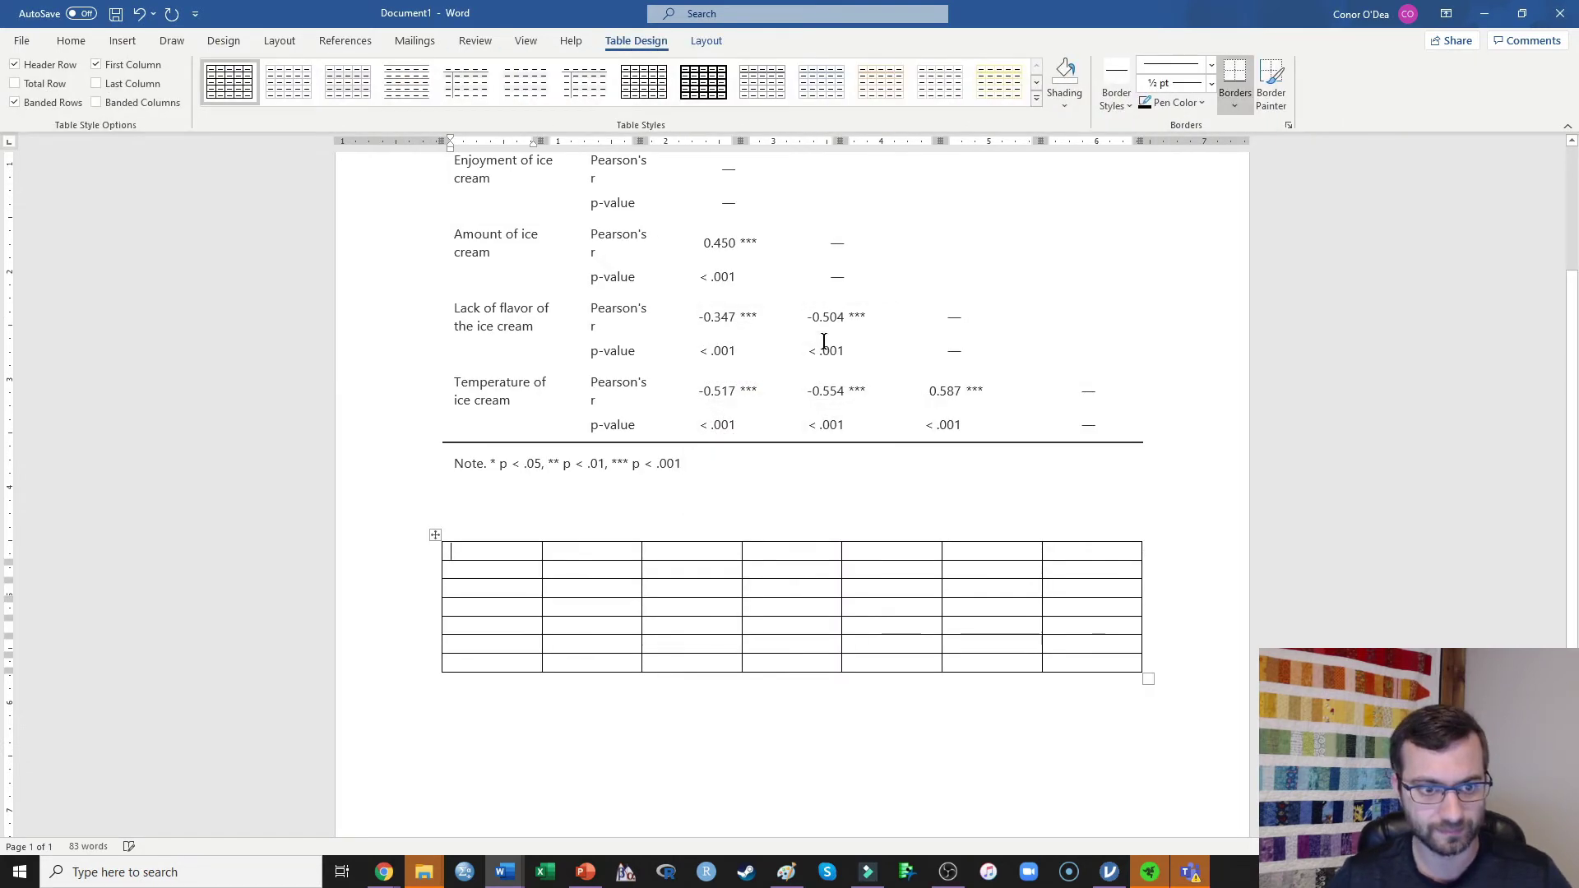
# Enter "Table 1" in the table's first cell, with a blank line and "Title" beneath it
pyautogui.write('Title')
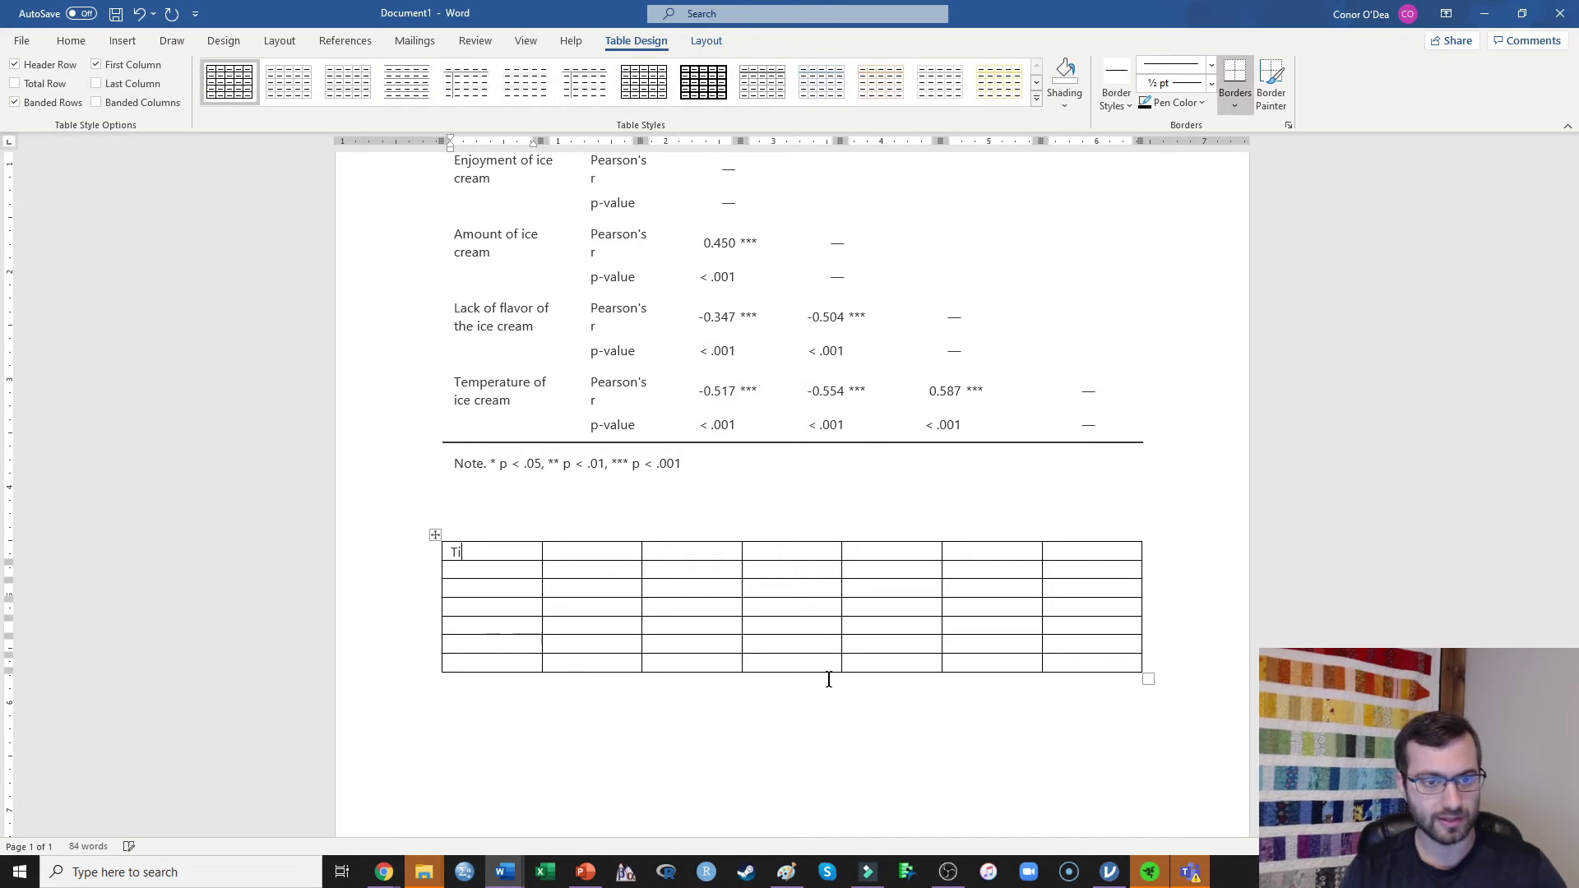
pyautogui.press('Left')
pyautogui.press('Left')
pyautogui.press('Return')
pyautogui.press('Return')
pyautogui.press('Up')
pyautogui.press('Up')
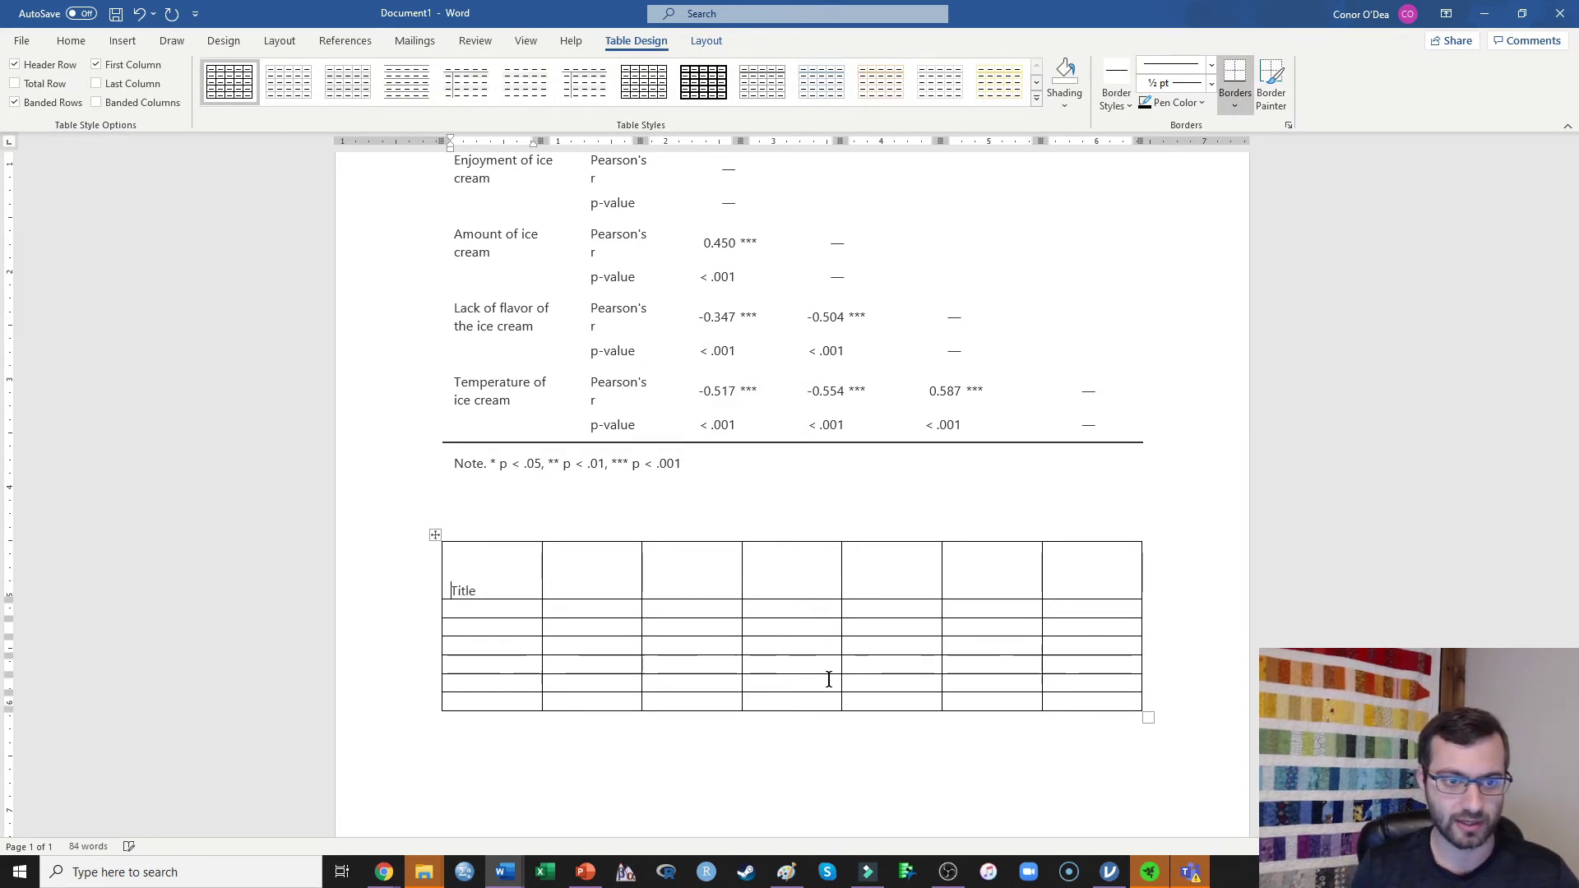
pyautogui.write('Table 1')
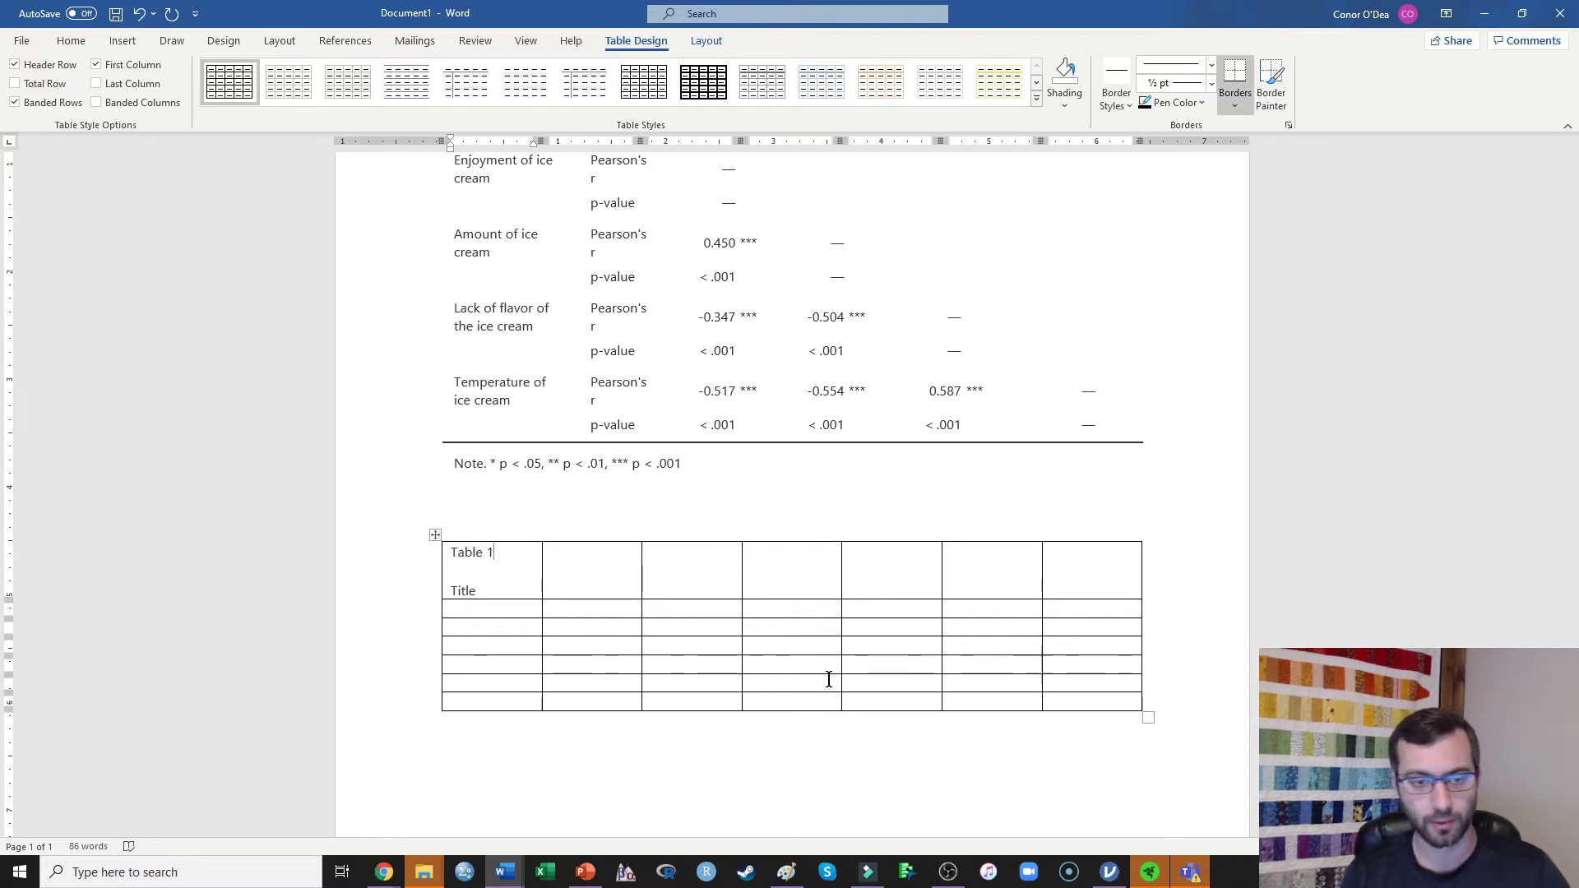
pyautogui.doubleClick(462, 591)
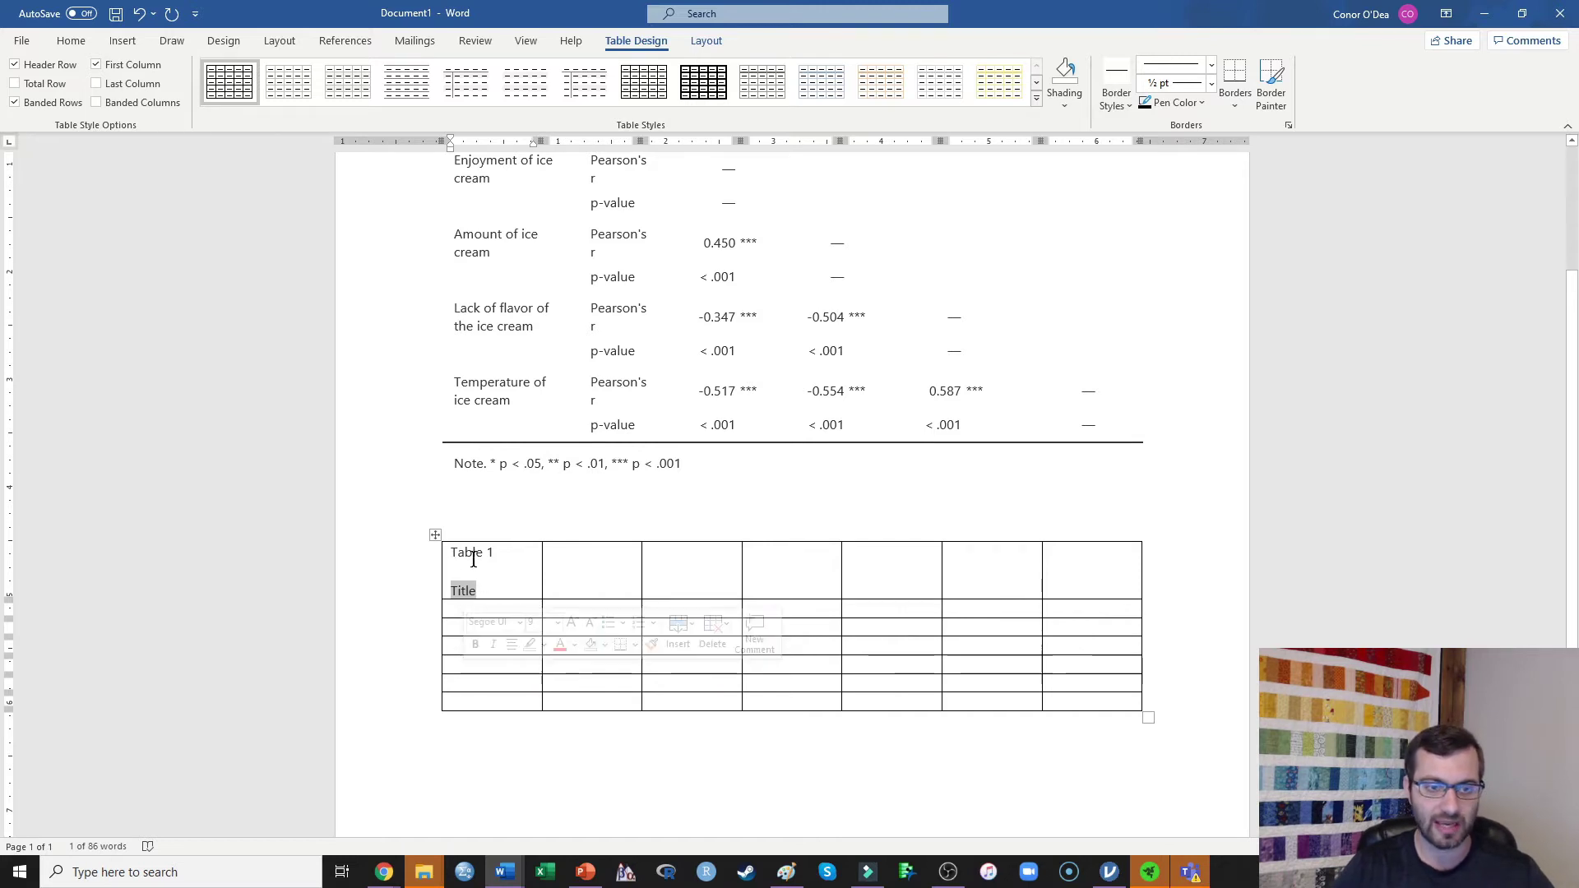
pyautogui.click(474, 560)
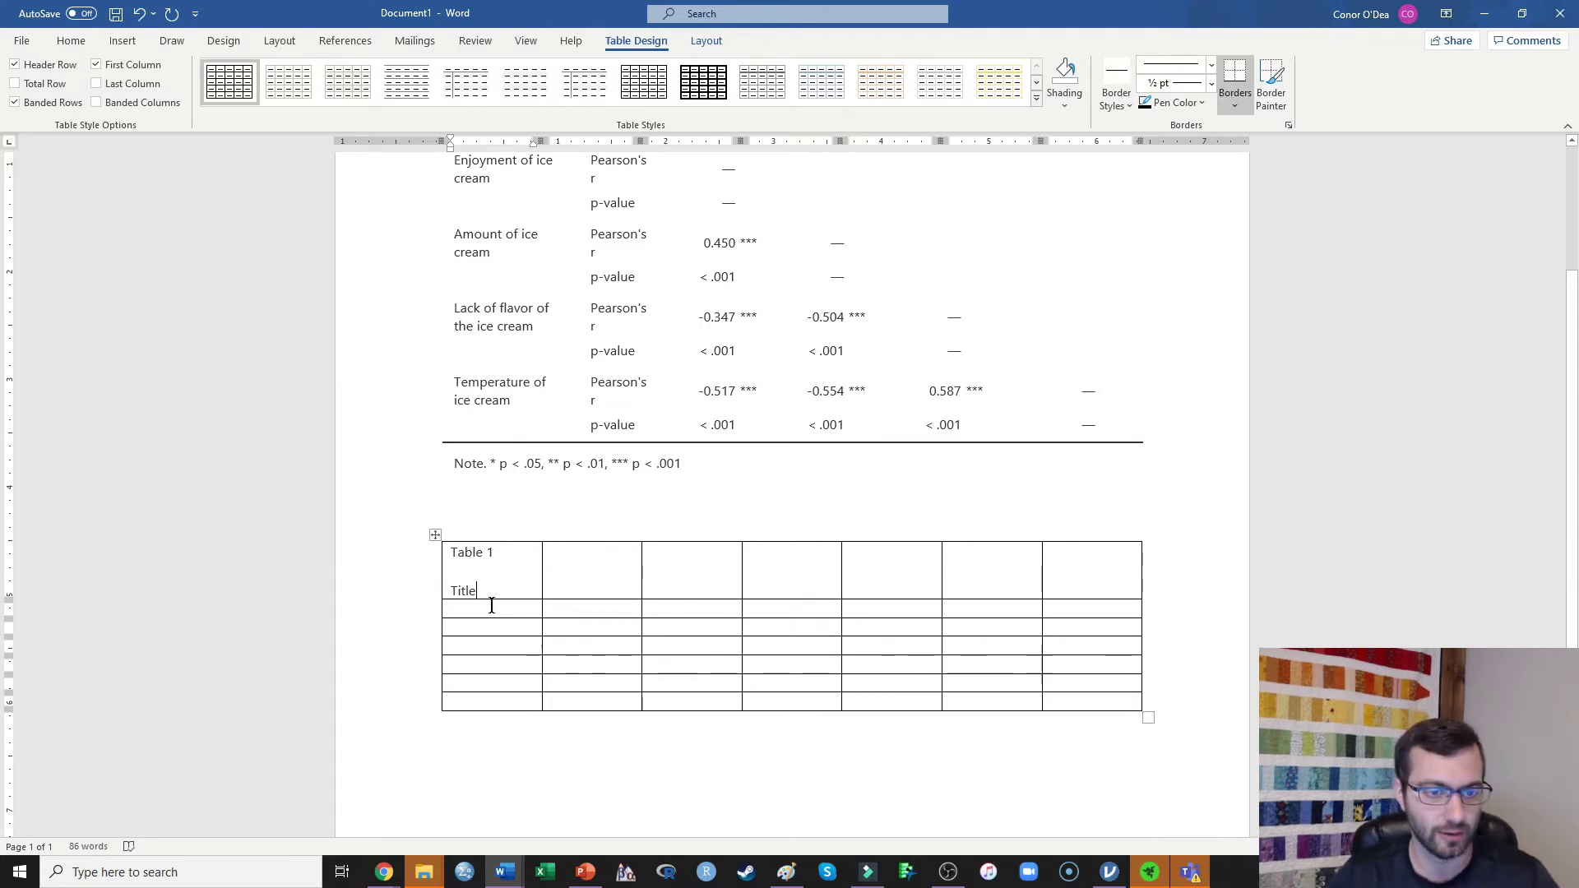
# Fill the first column below the title with "Variable", "1. Enjoyment of ice cream", "2. Amount of ice cream", "3. Lack of flavor" and "4. Temperature of ice cream"
pyautogui.write('Variable ')
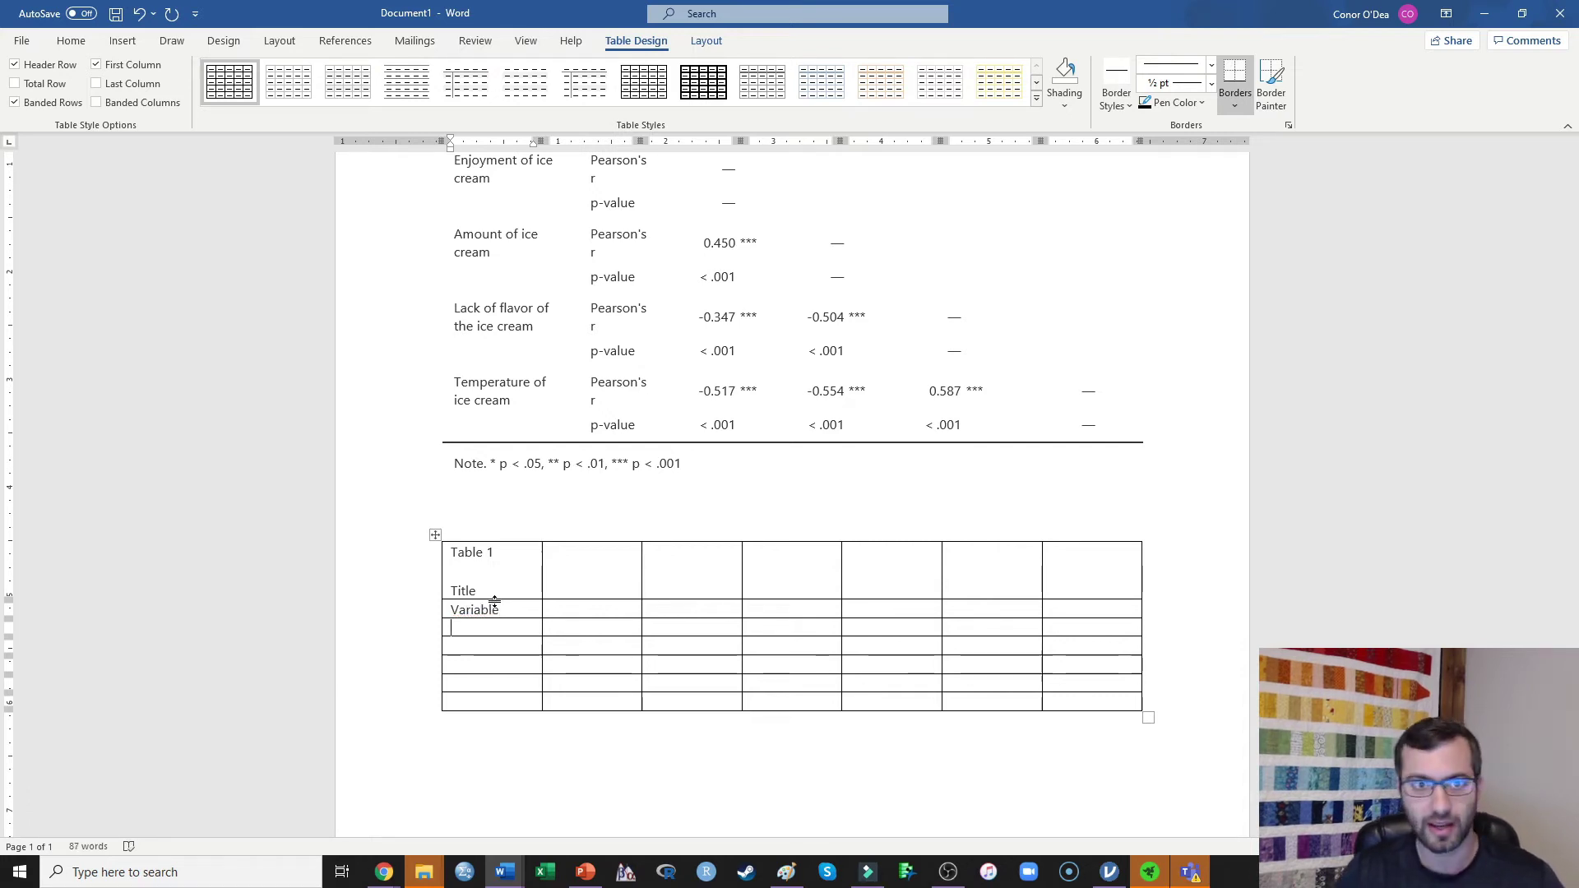
pyautogui.write('1.')
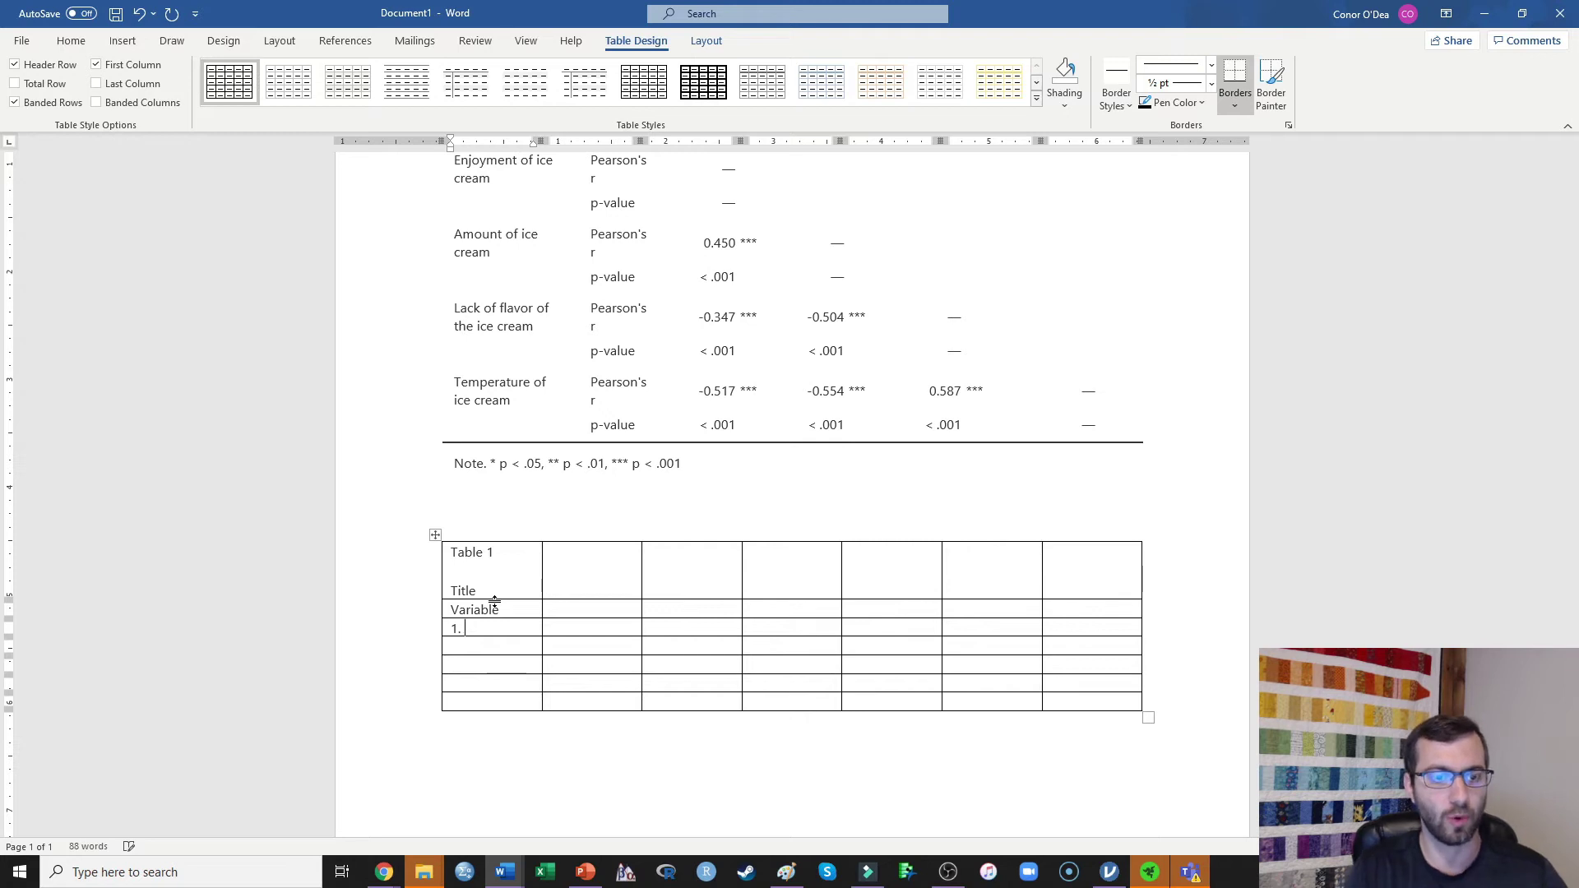
pyautogui.write(' Enjo')
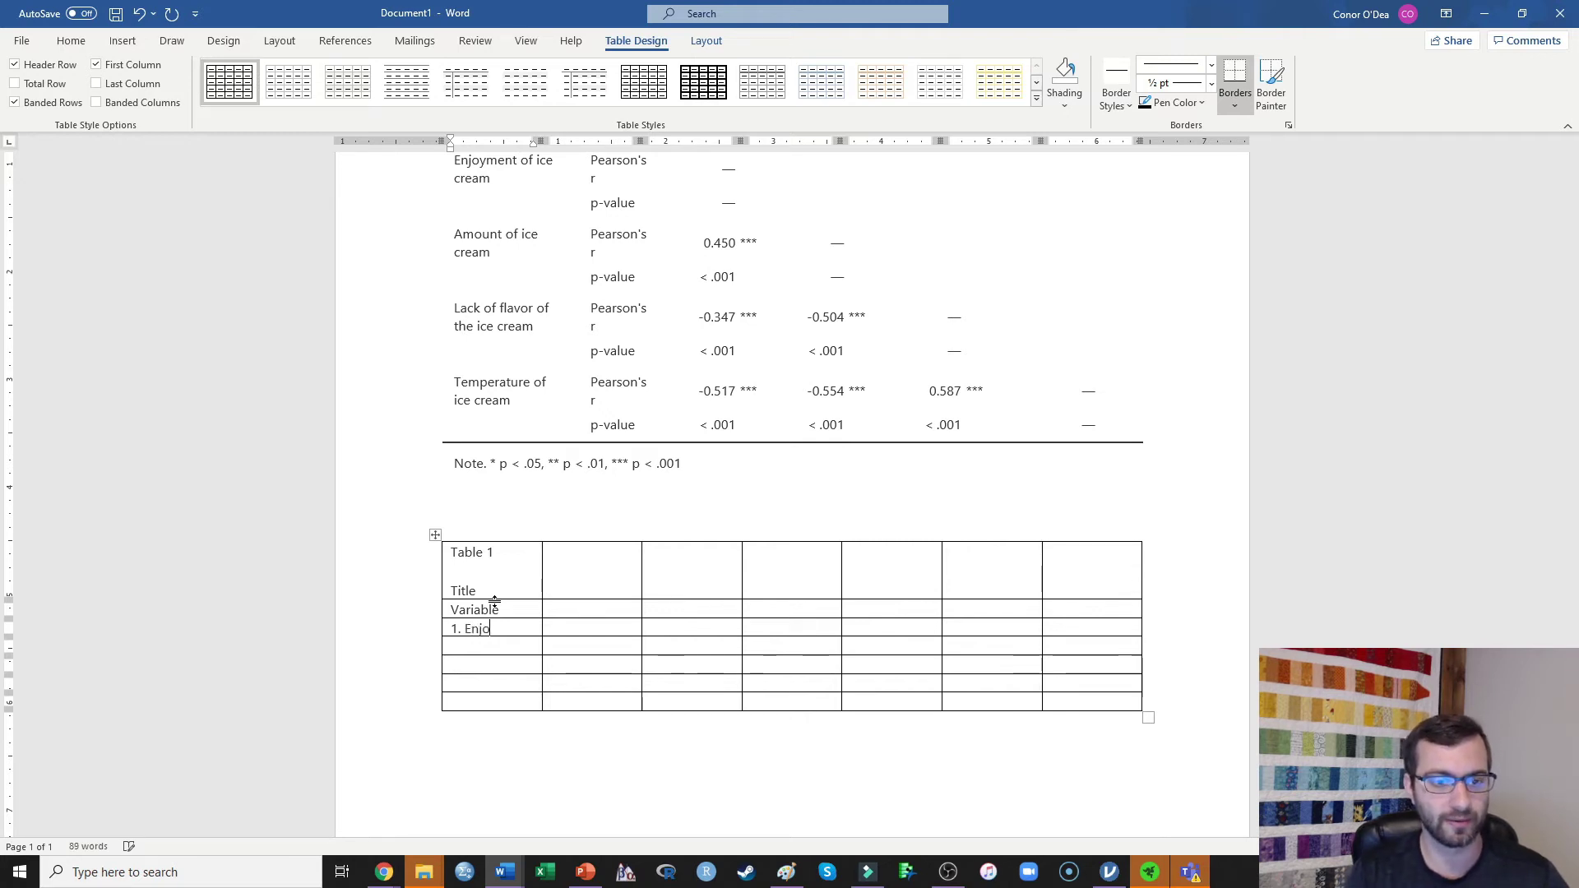
pyautogui.write('yment of ic')
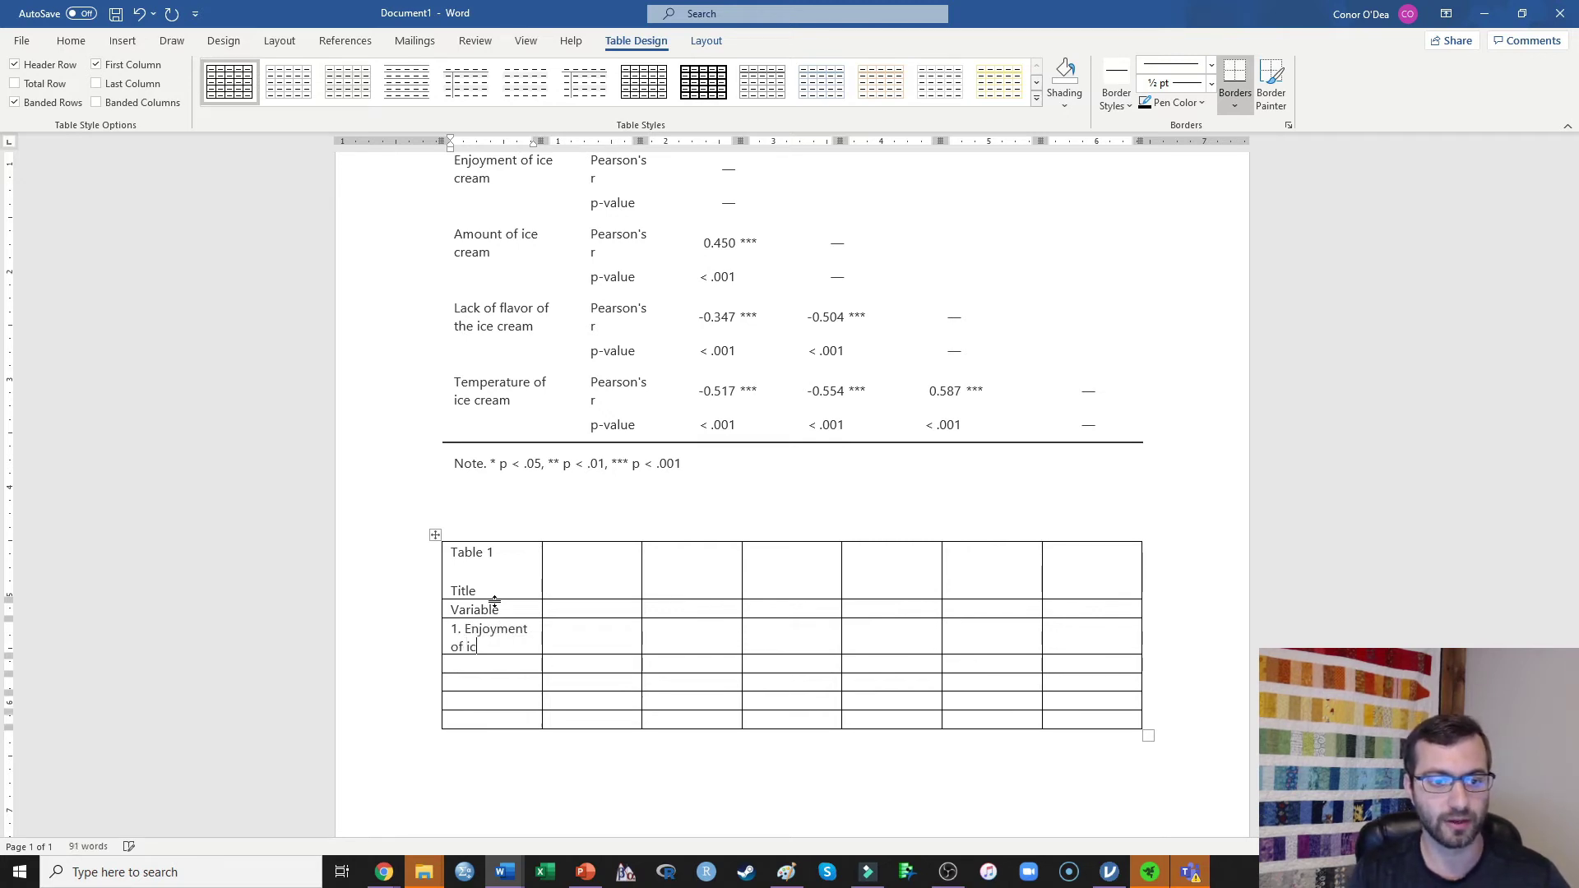
pyautogui.write('e cream 2. Amount')
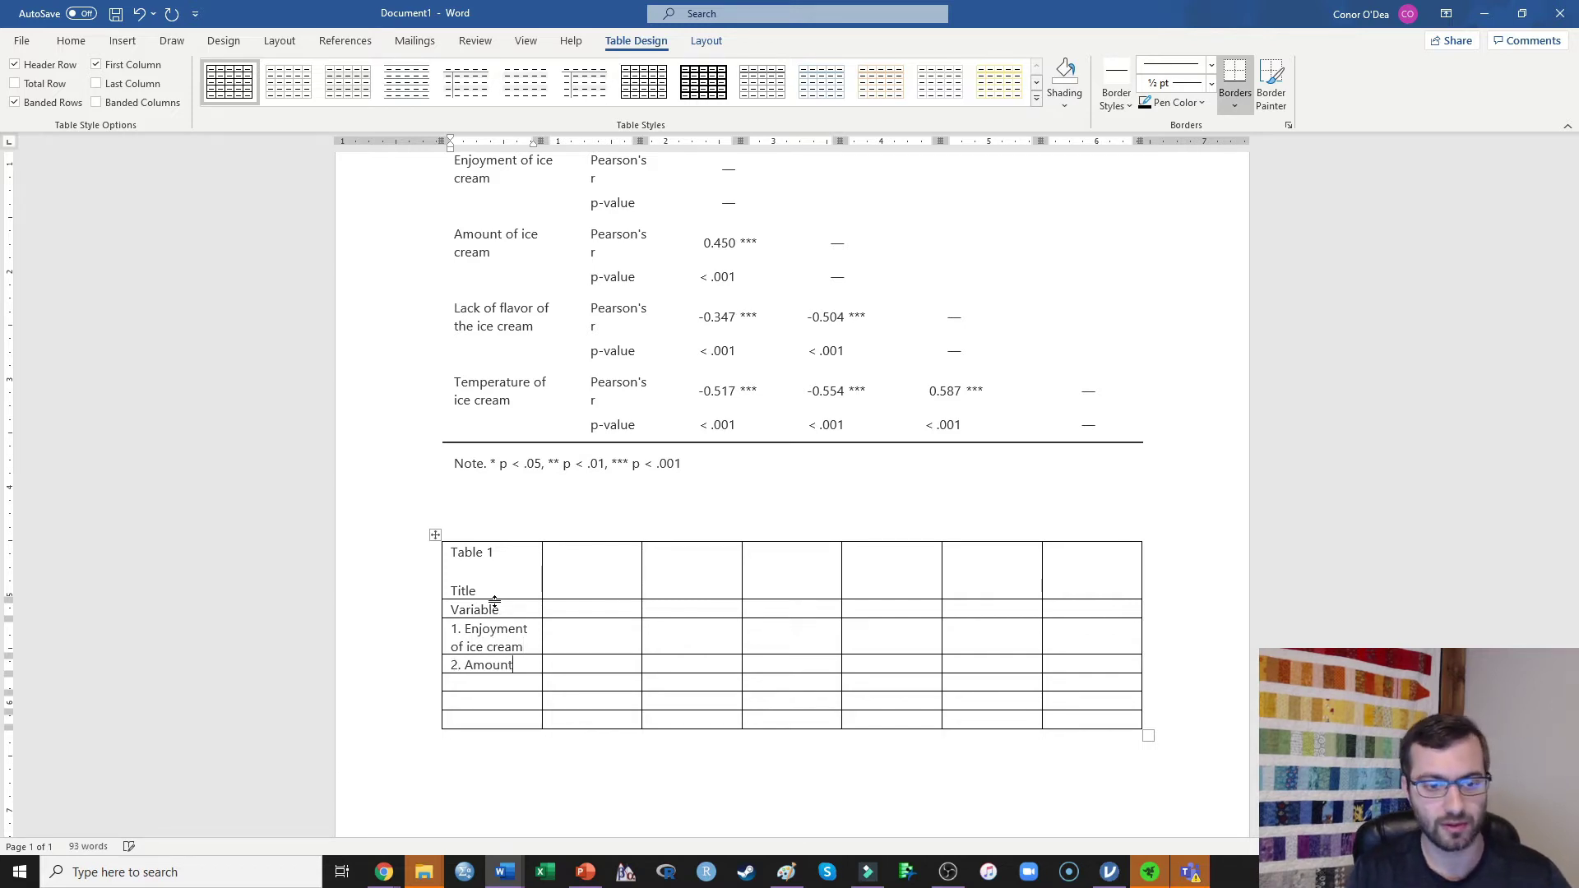
pyautogui.write(' of ice cre')
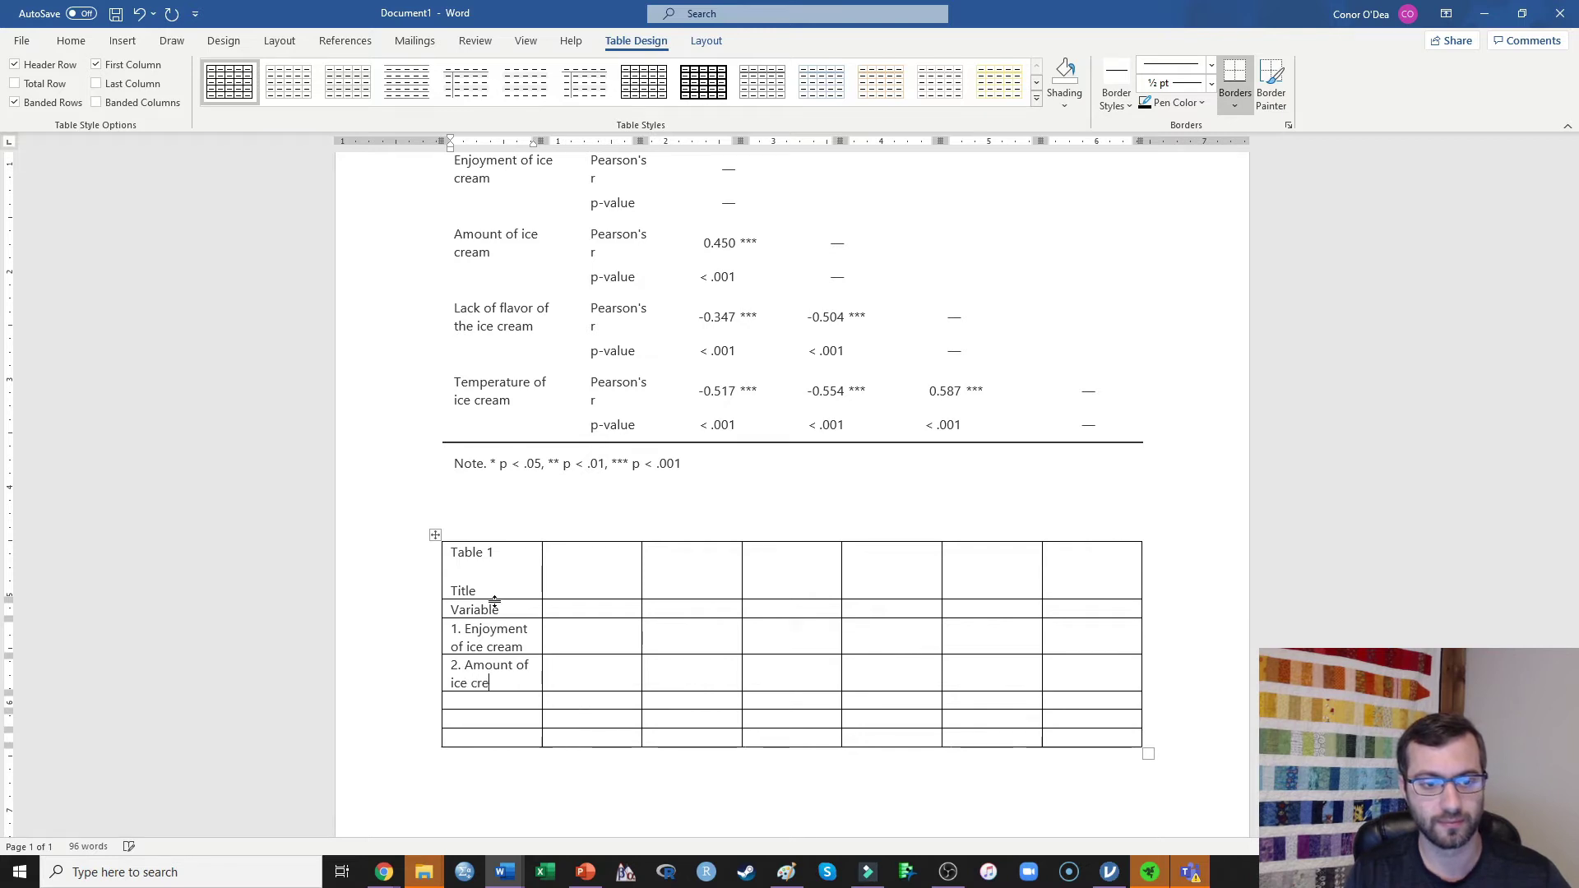
pyautogui.write('am 3. Lack of flavo')
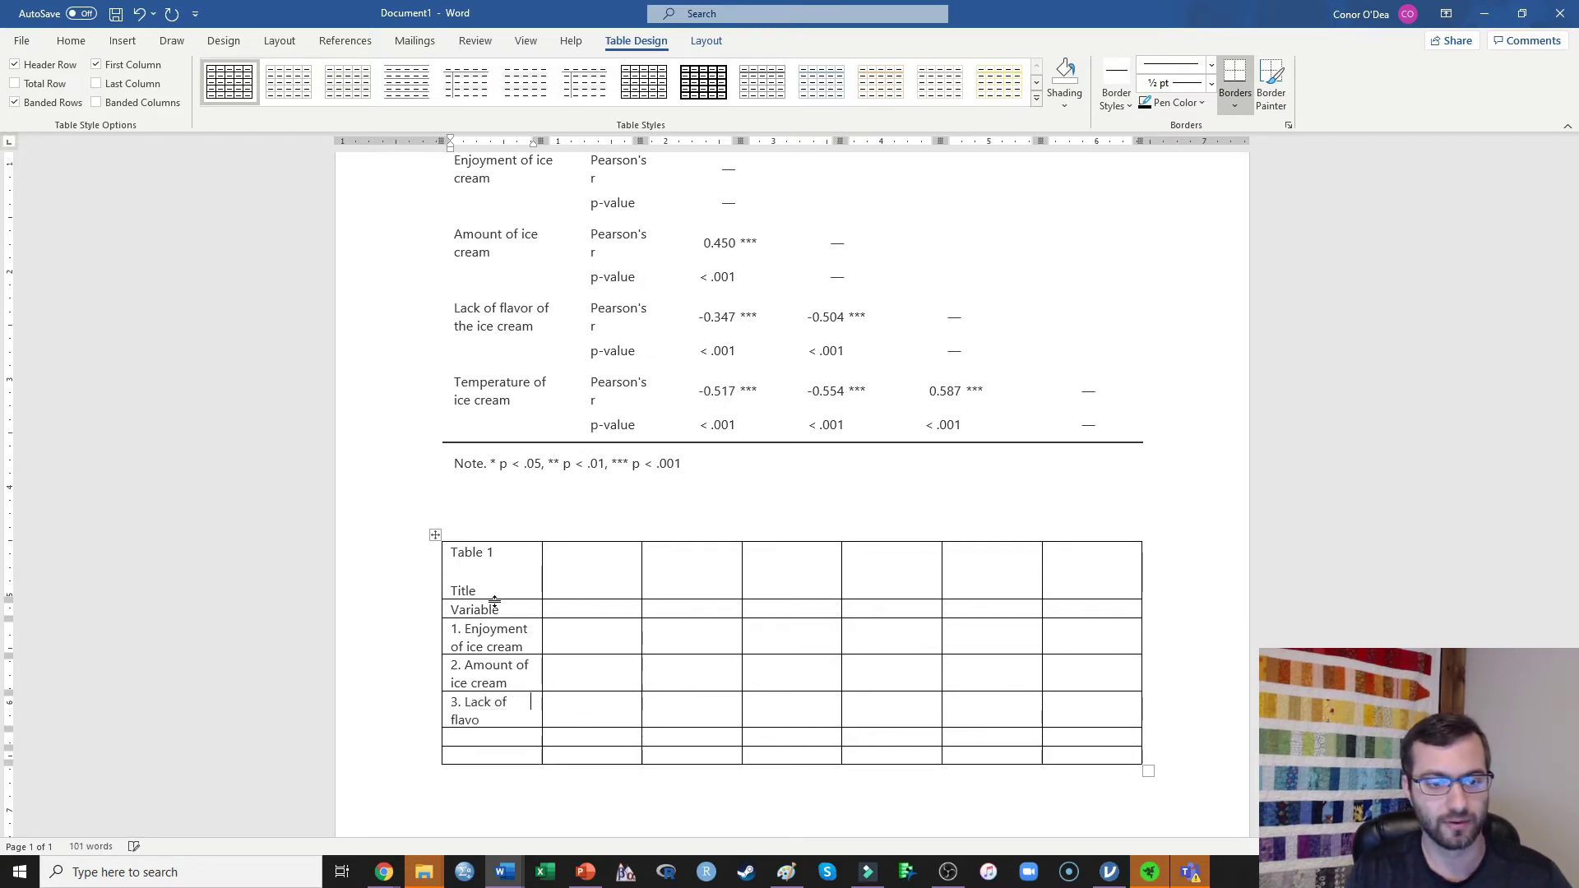
pyautogui.write('r 4. Temperature of ice cream')
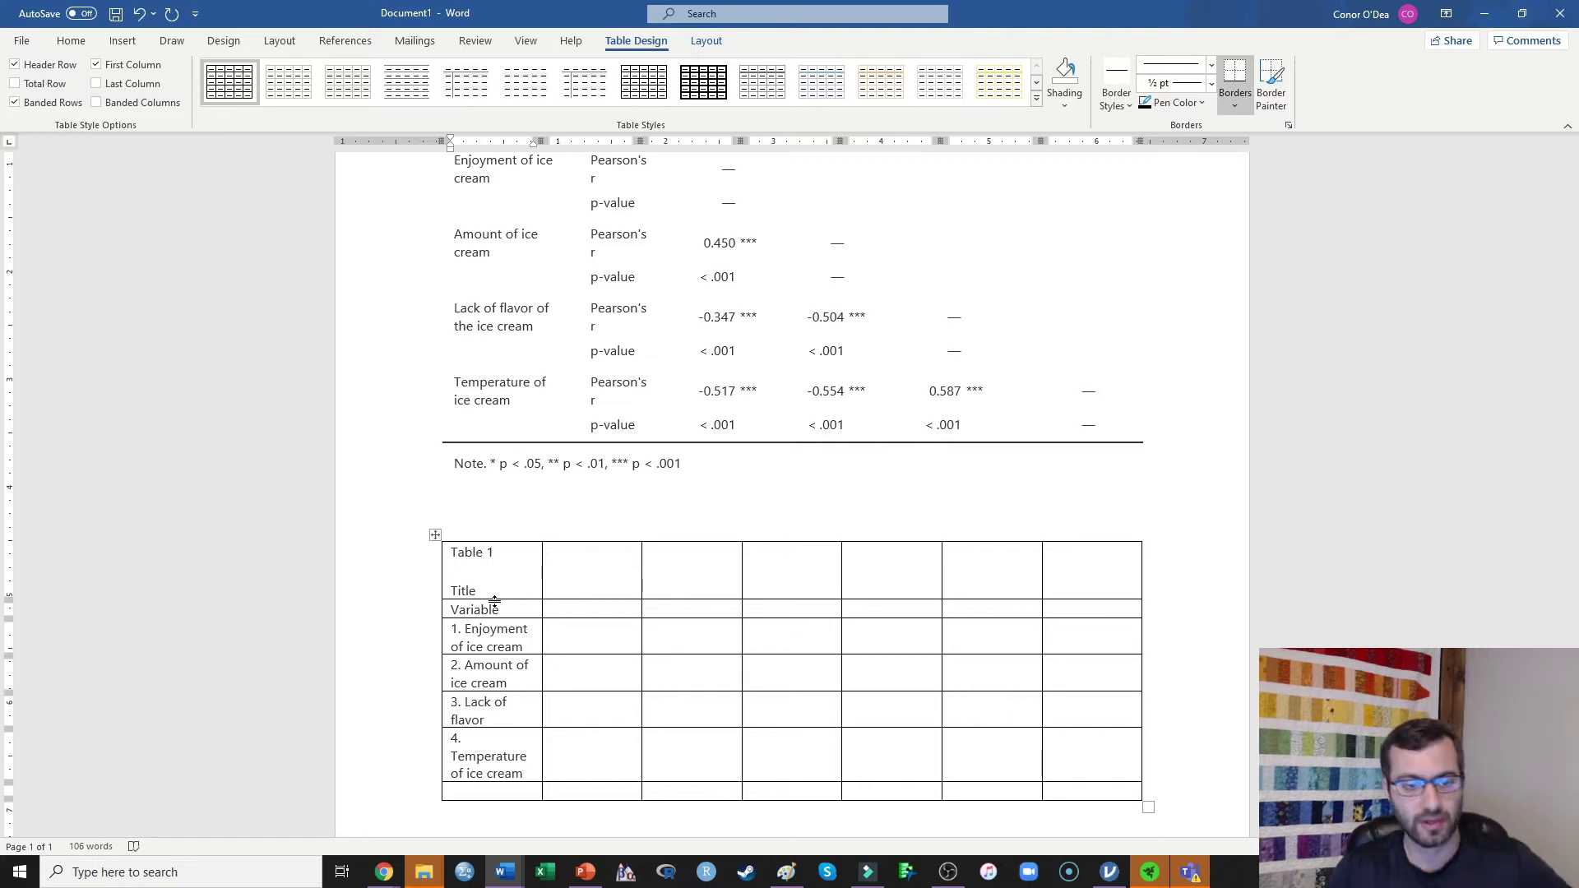
# Enter the column headings "M" and "SD" in italics beside "Variable", followed by "1." in the fourth column
pyautogui.click(619, 611)
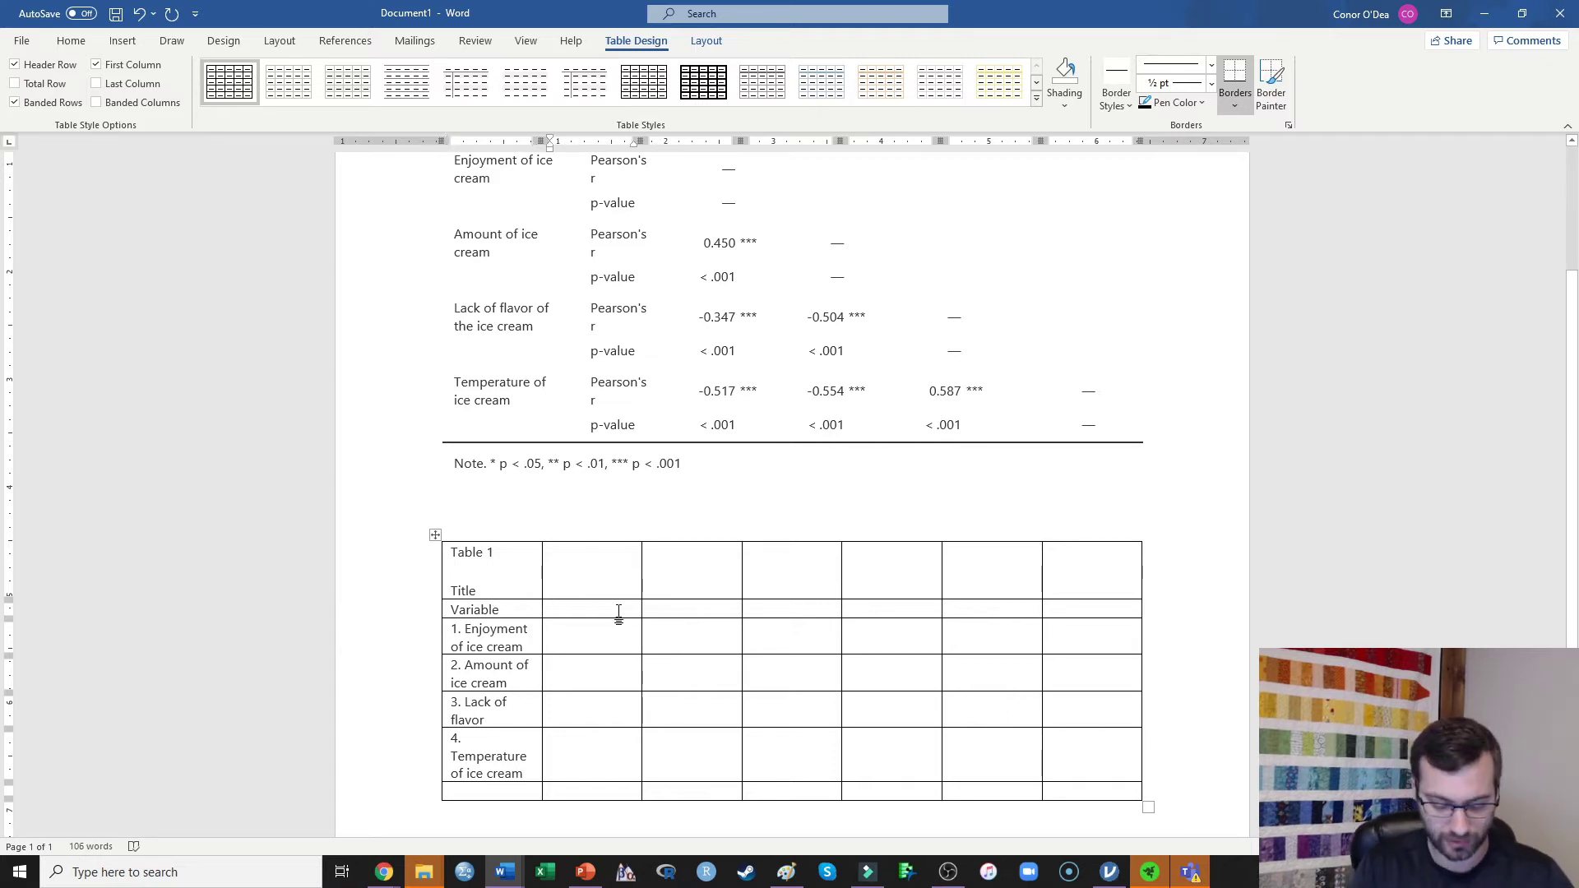
pyautogui.write('M')
pyautogui.press('Tab')
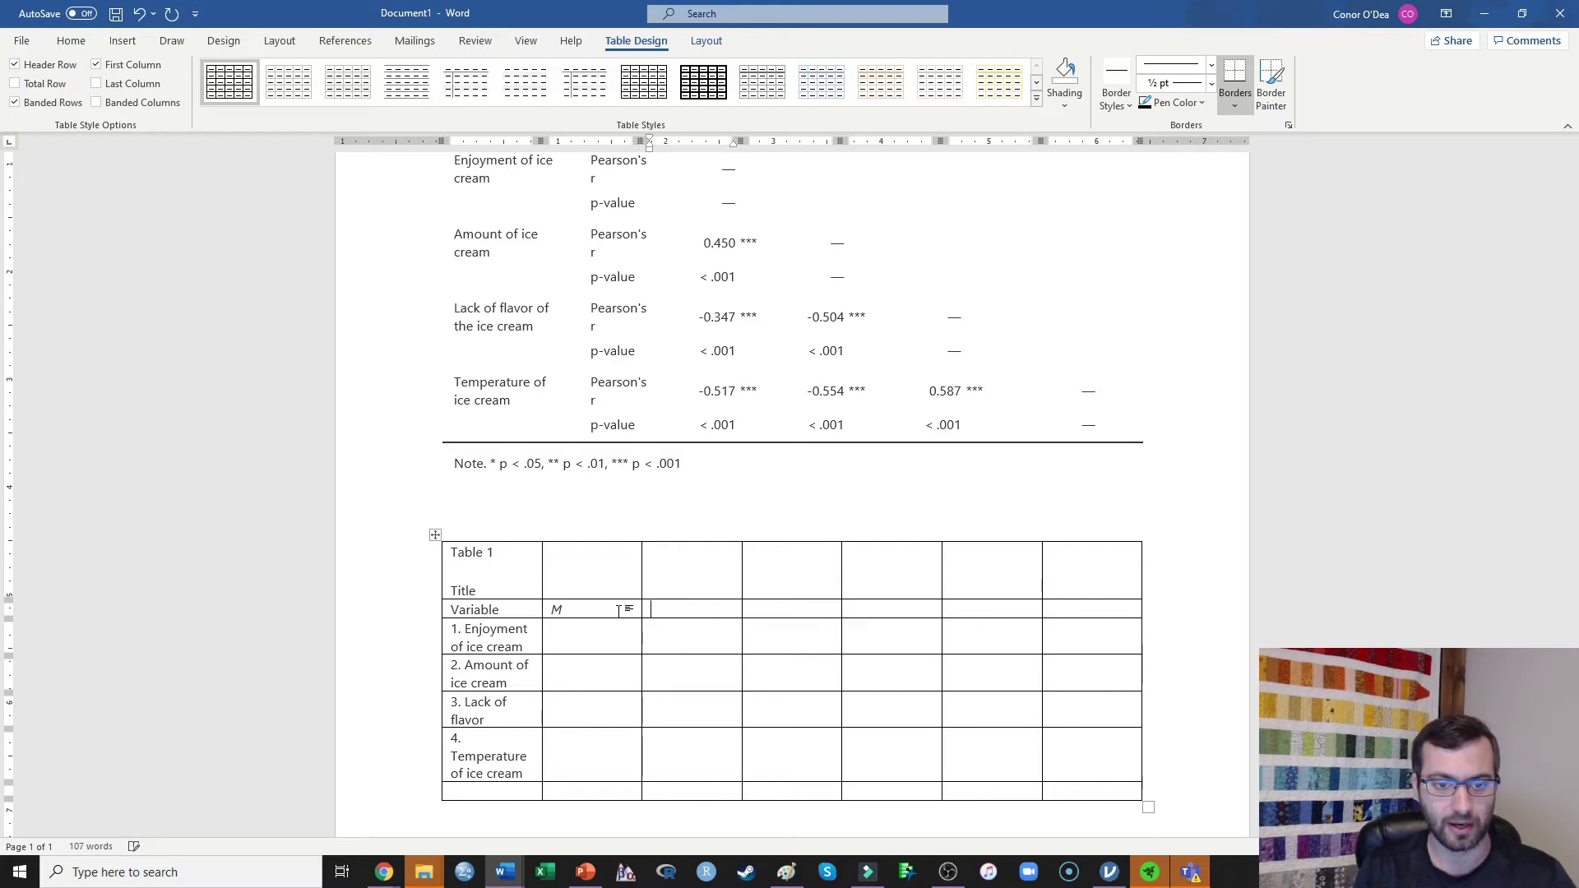
pyautogui.write('S')
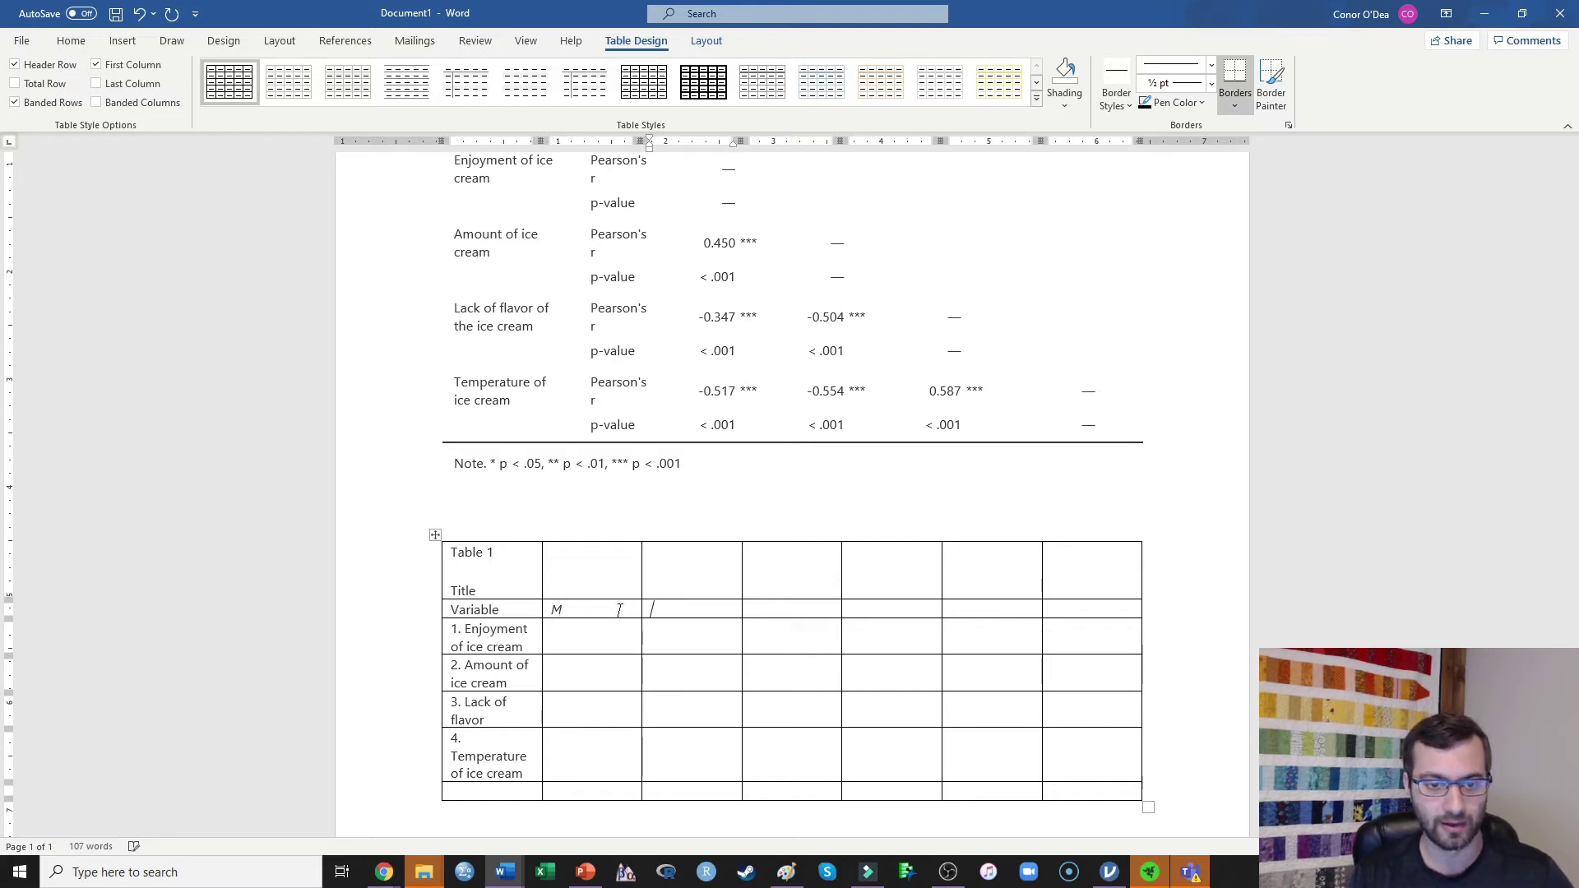
pyautogui.write('D')
pyautogui.press('Tab')
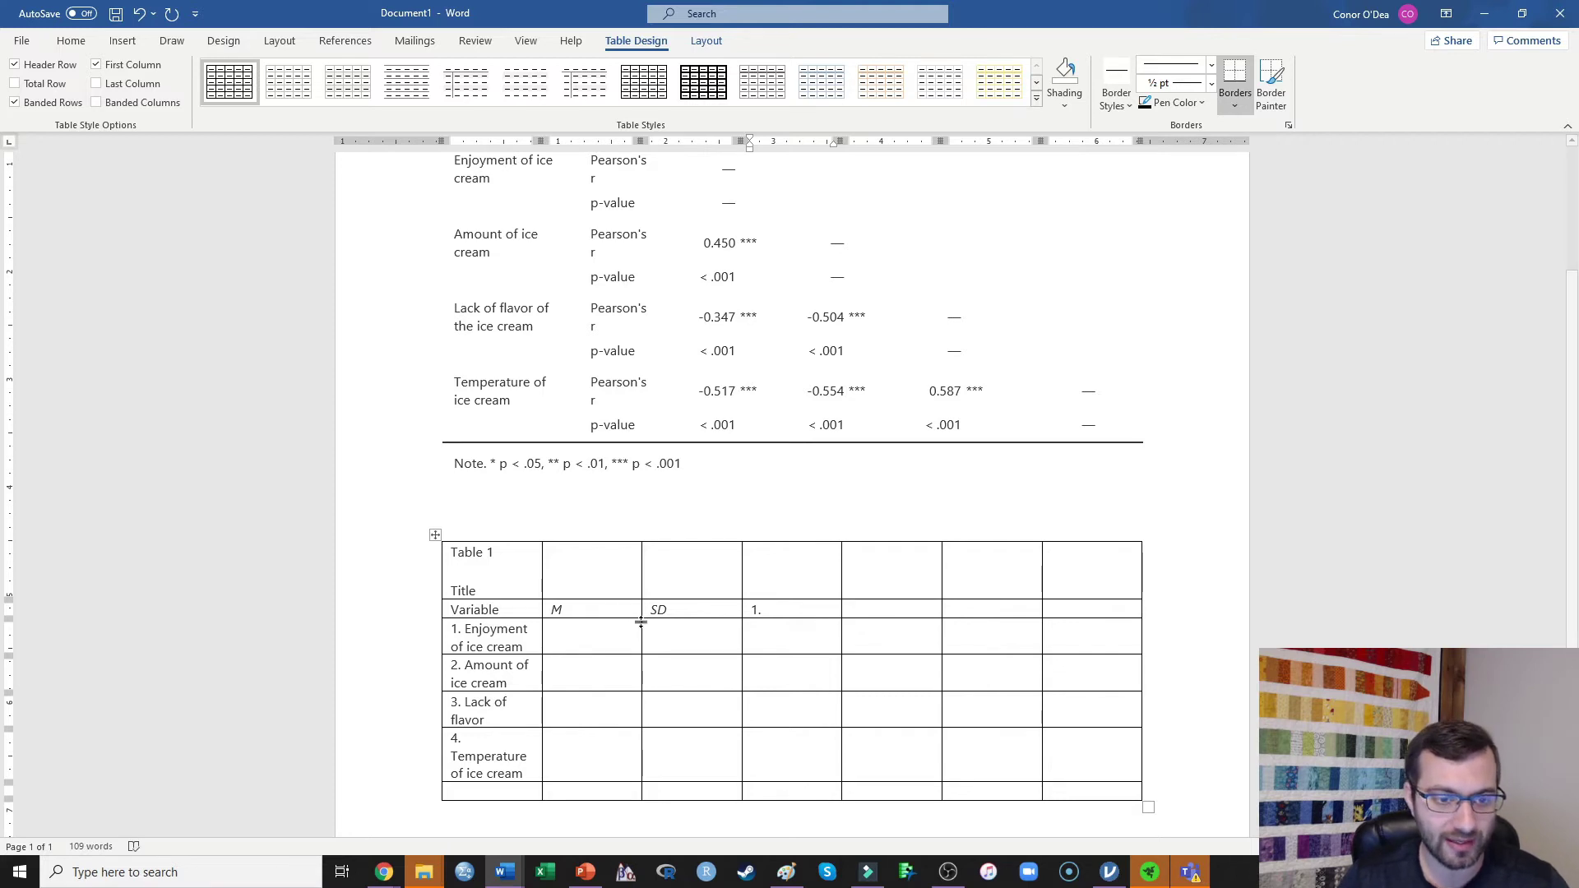
# Match heading "1." to the first variable and add the headings "2.", "3." and "4." to the remaining columns of the heading row
pyautogui.click(443, 632)
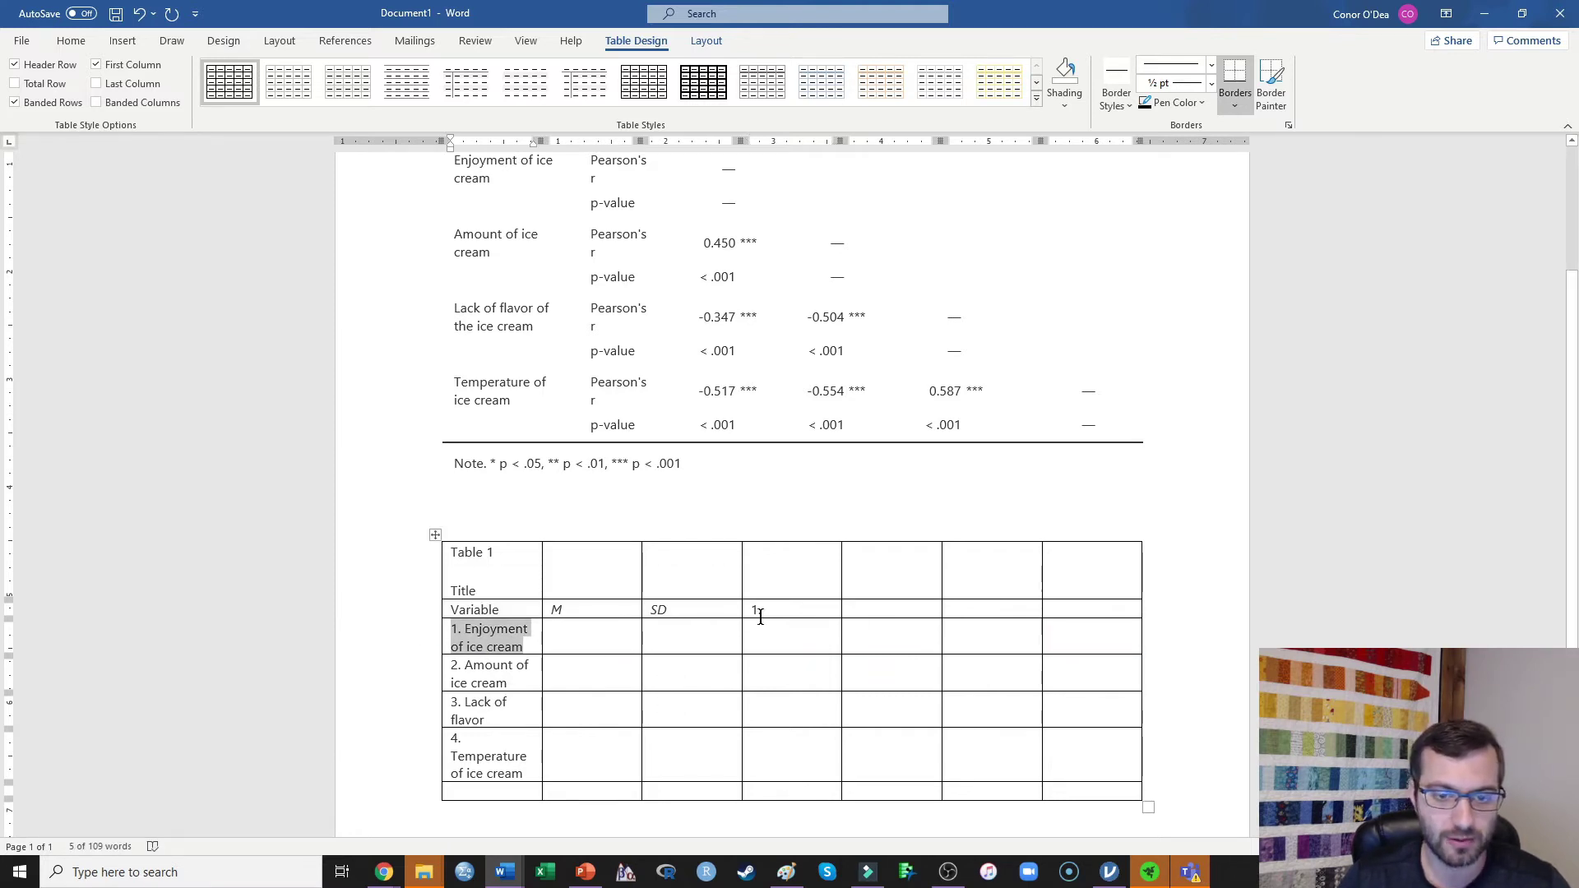
pyautogui.moveTo(760, 609); pyautogui.dragTo(748, 610)
pyautogui.click(864, 612)
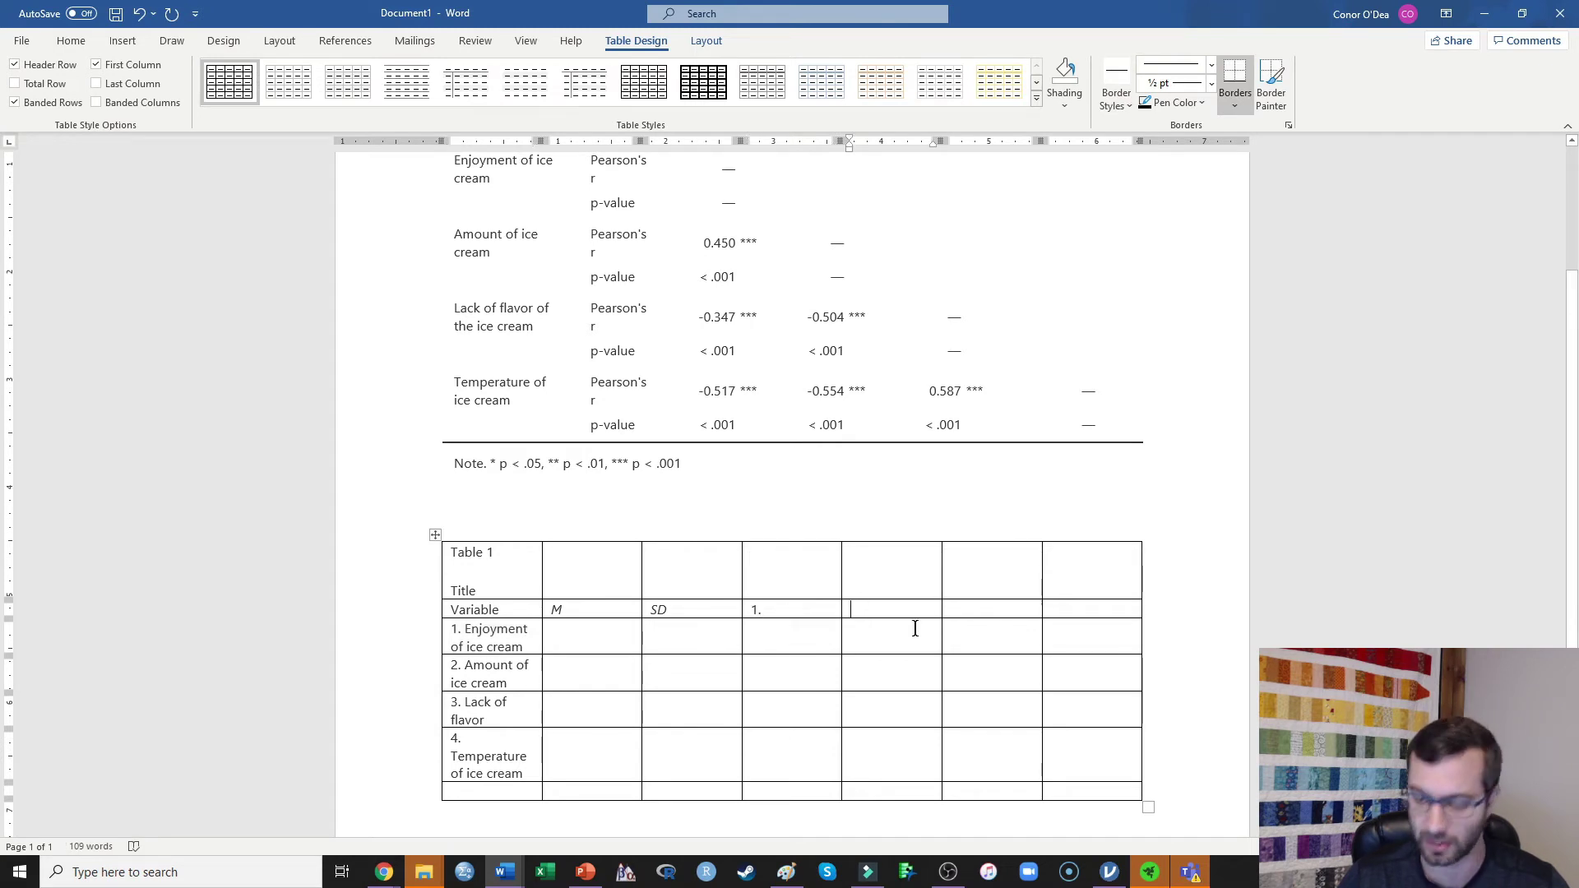
pyautogui.write('2.')
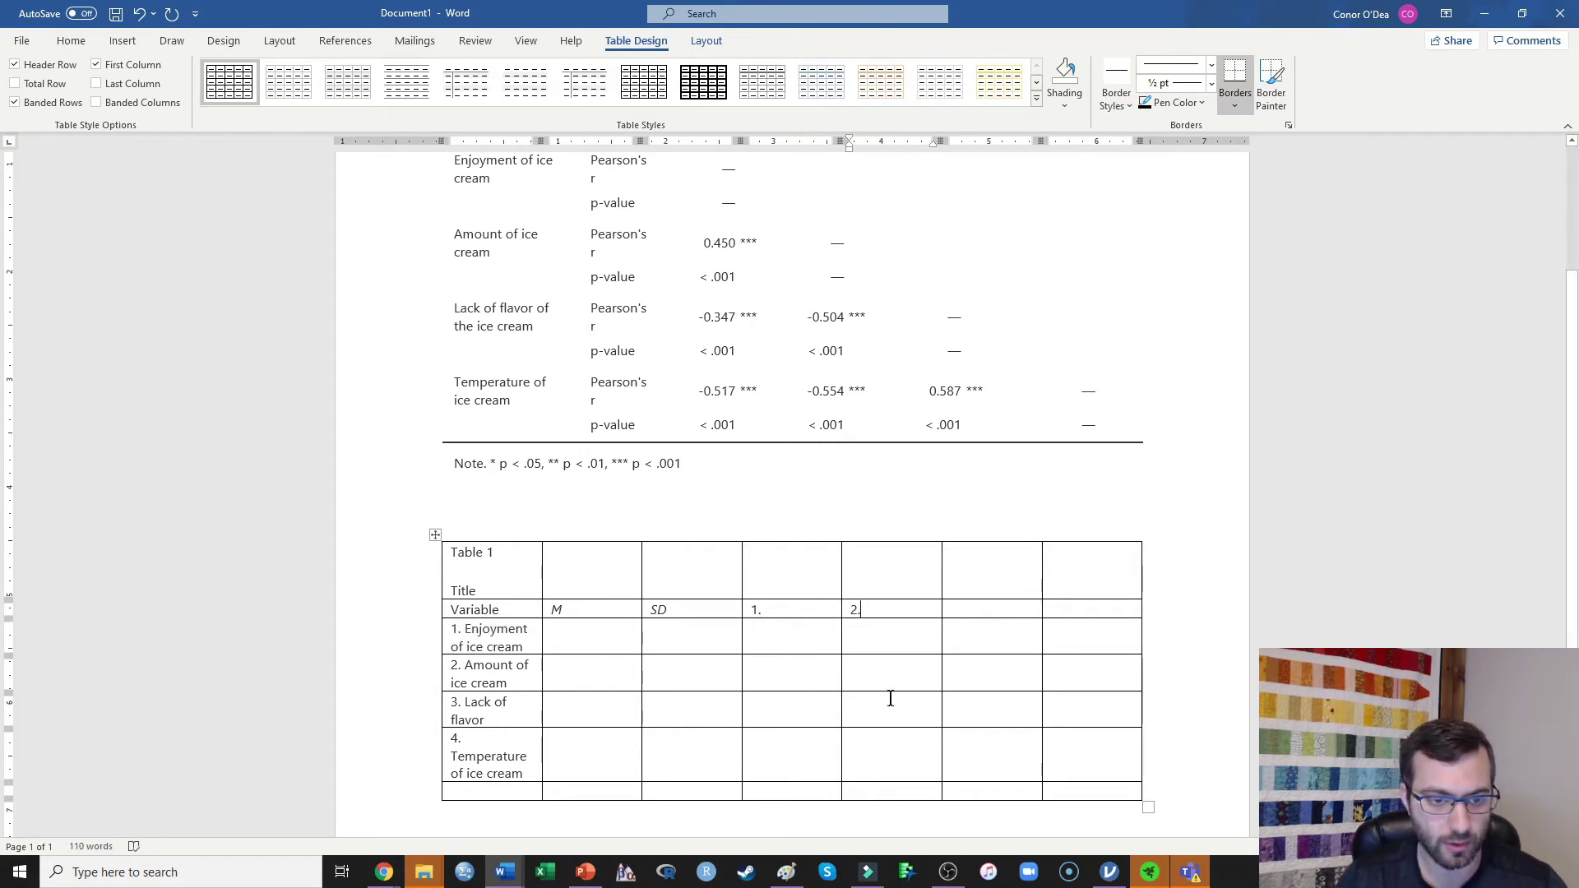
pyautogui.click(990, 617)
pyautogui.write('3.')
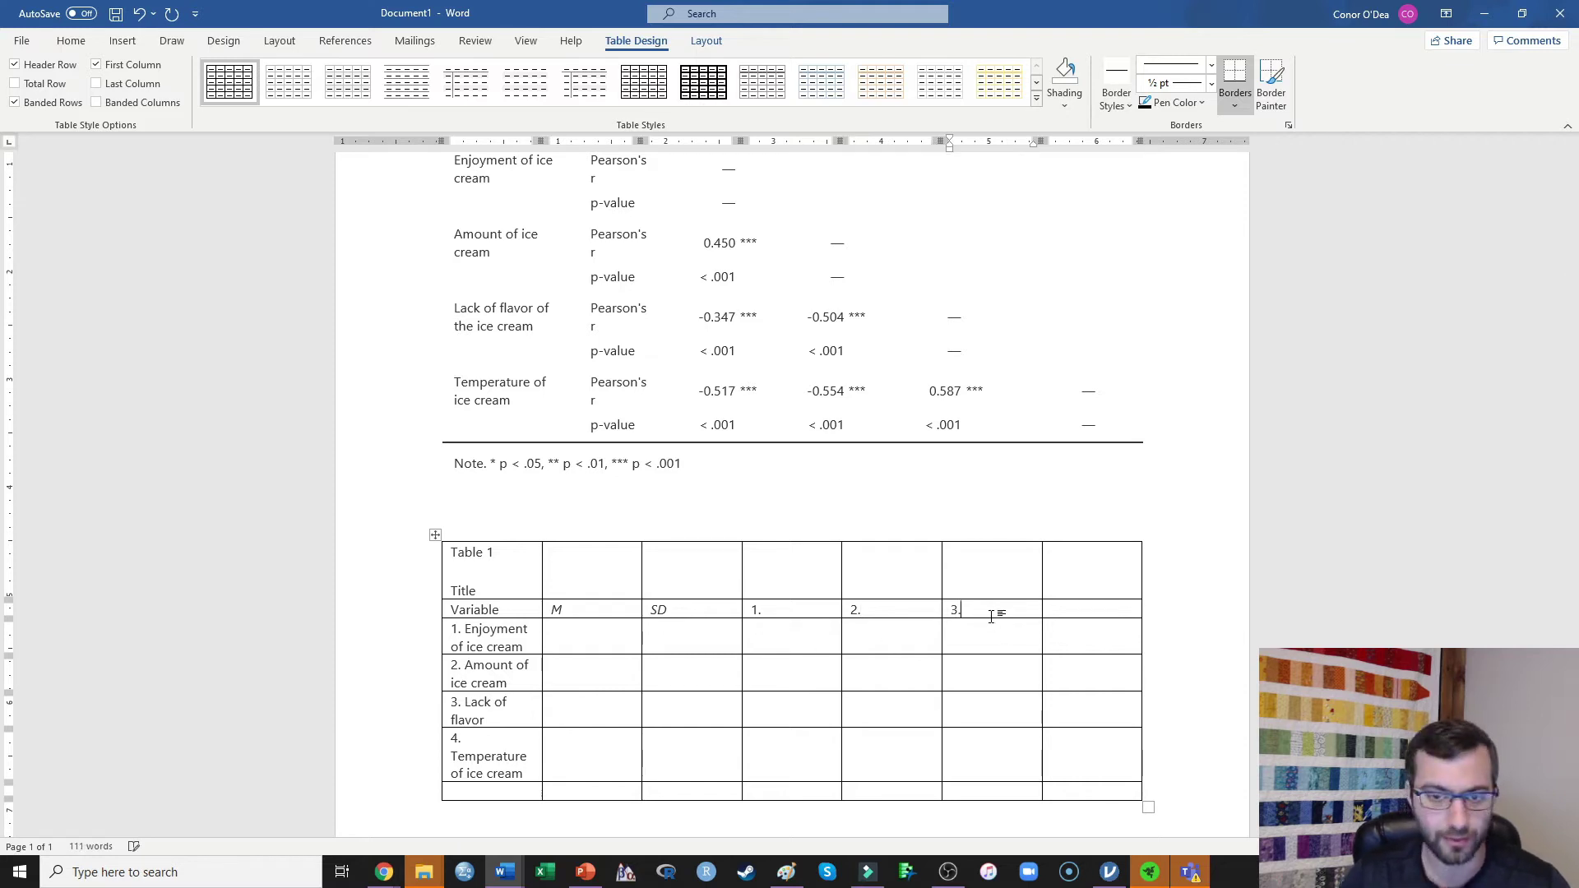
pyautogui.click(1096, 603)
pyautogui.write('4.')
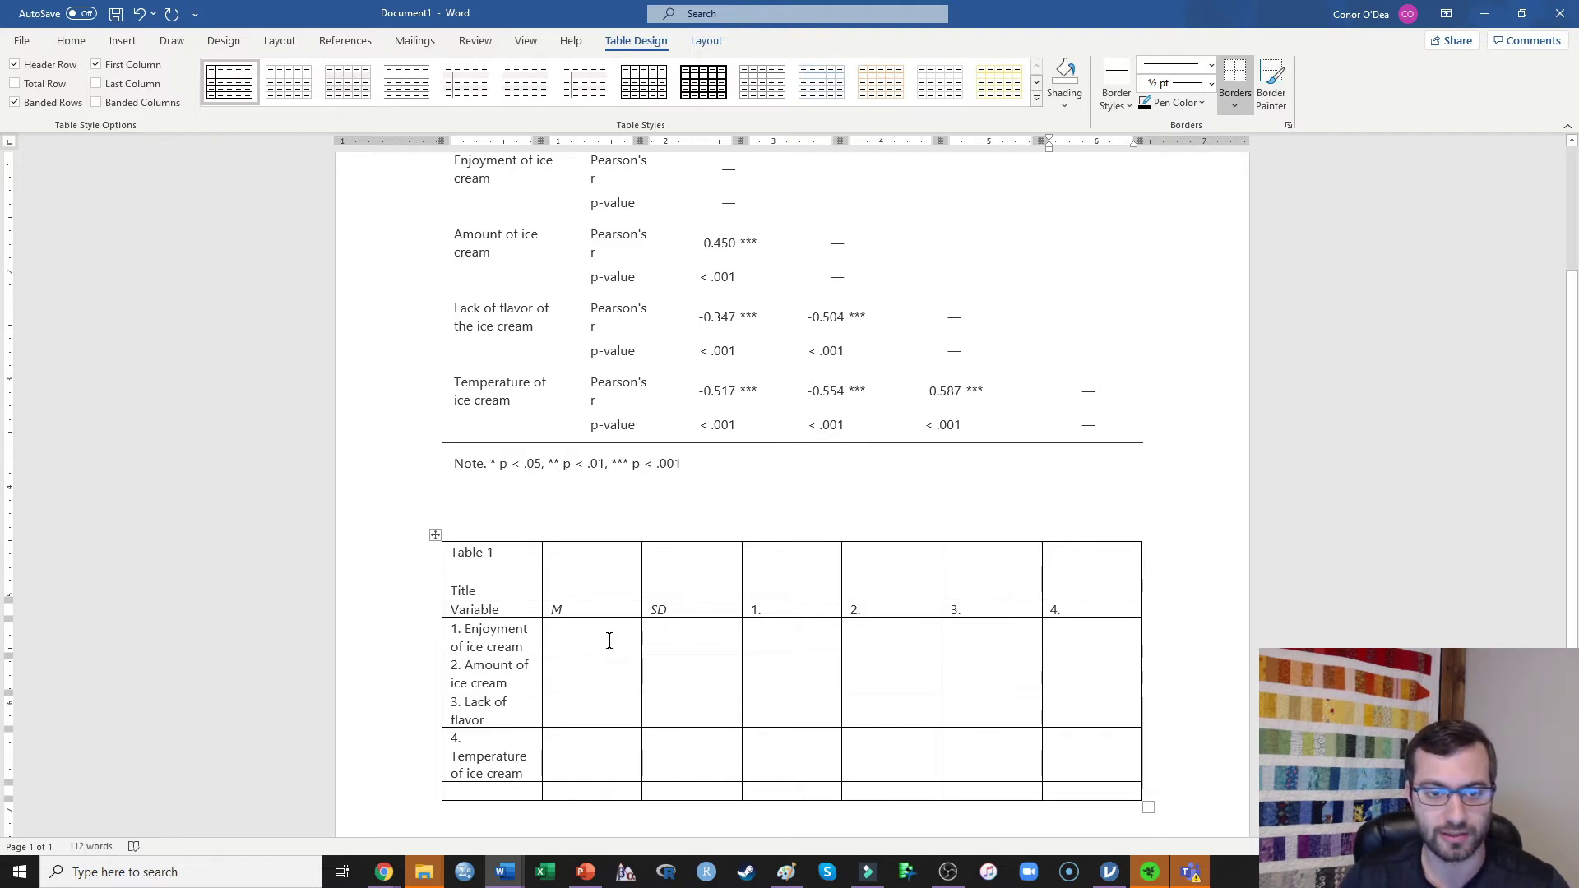
pyautogui.click(777, 640)
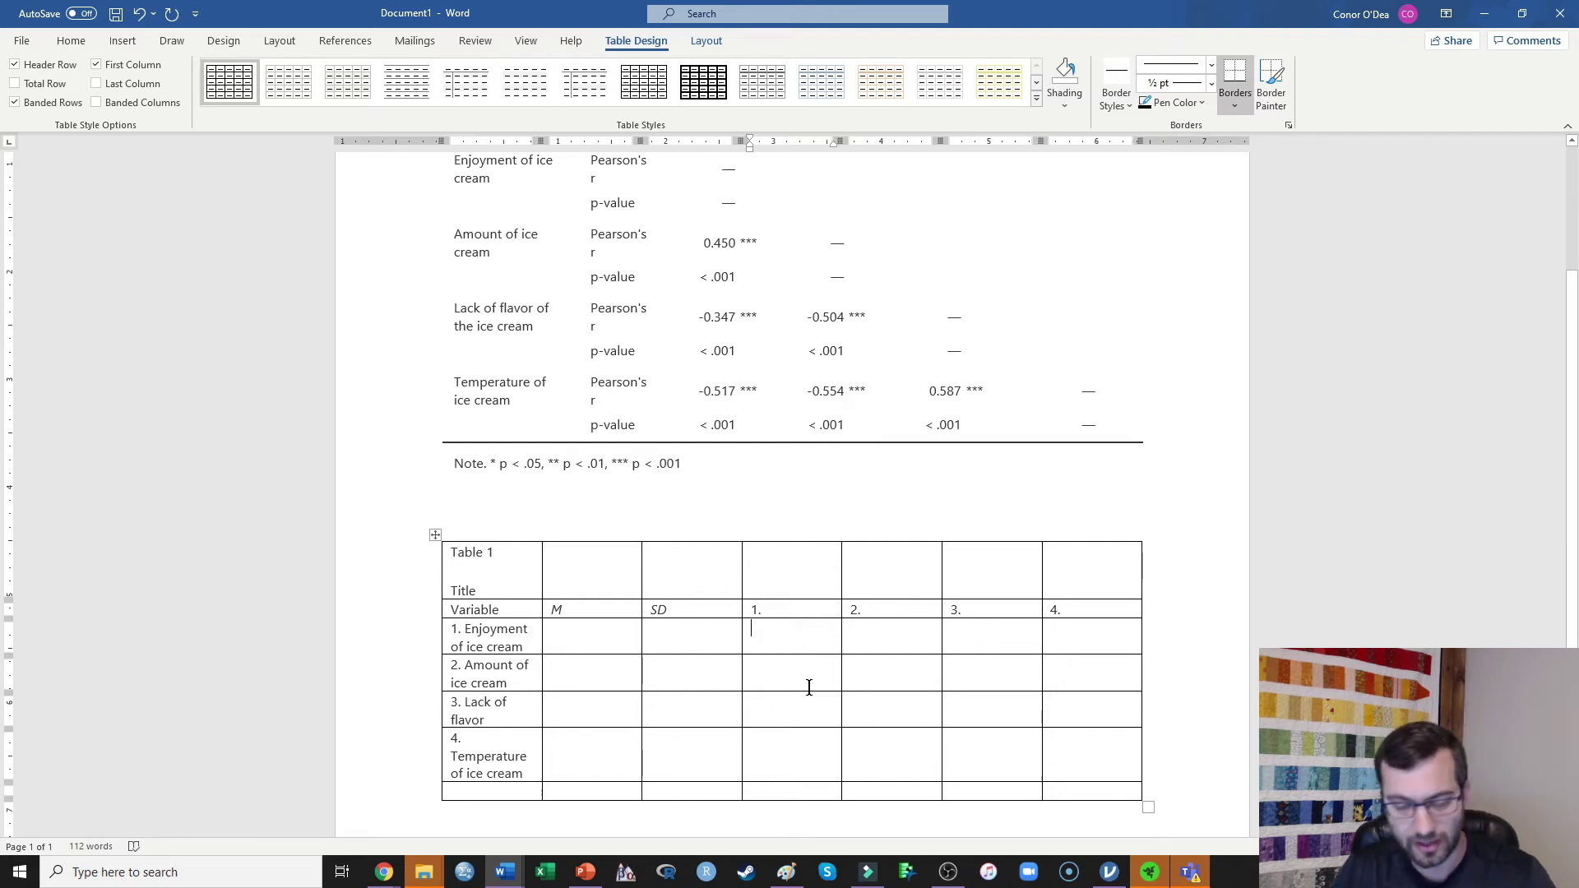
# Enter a dash in each diagonal cell where variables 1 to 4 meet their own numbered columns
pyautogui.moveTo(773, 611); pyautogui.dragTo(750, 613)
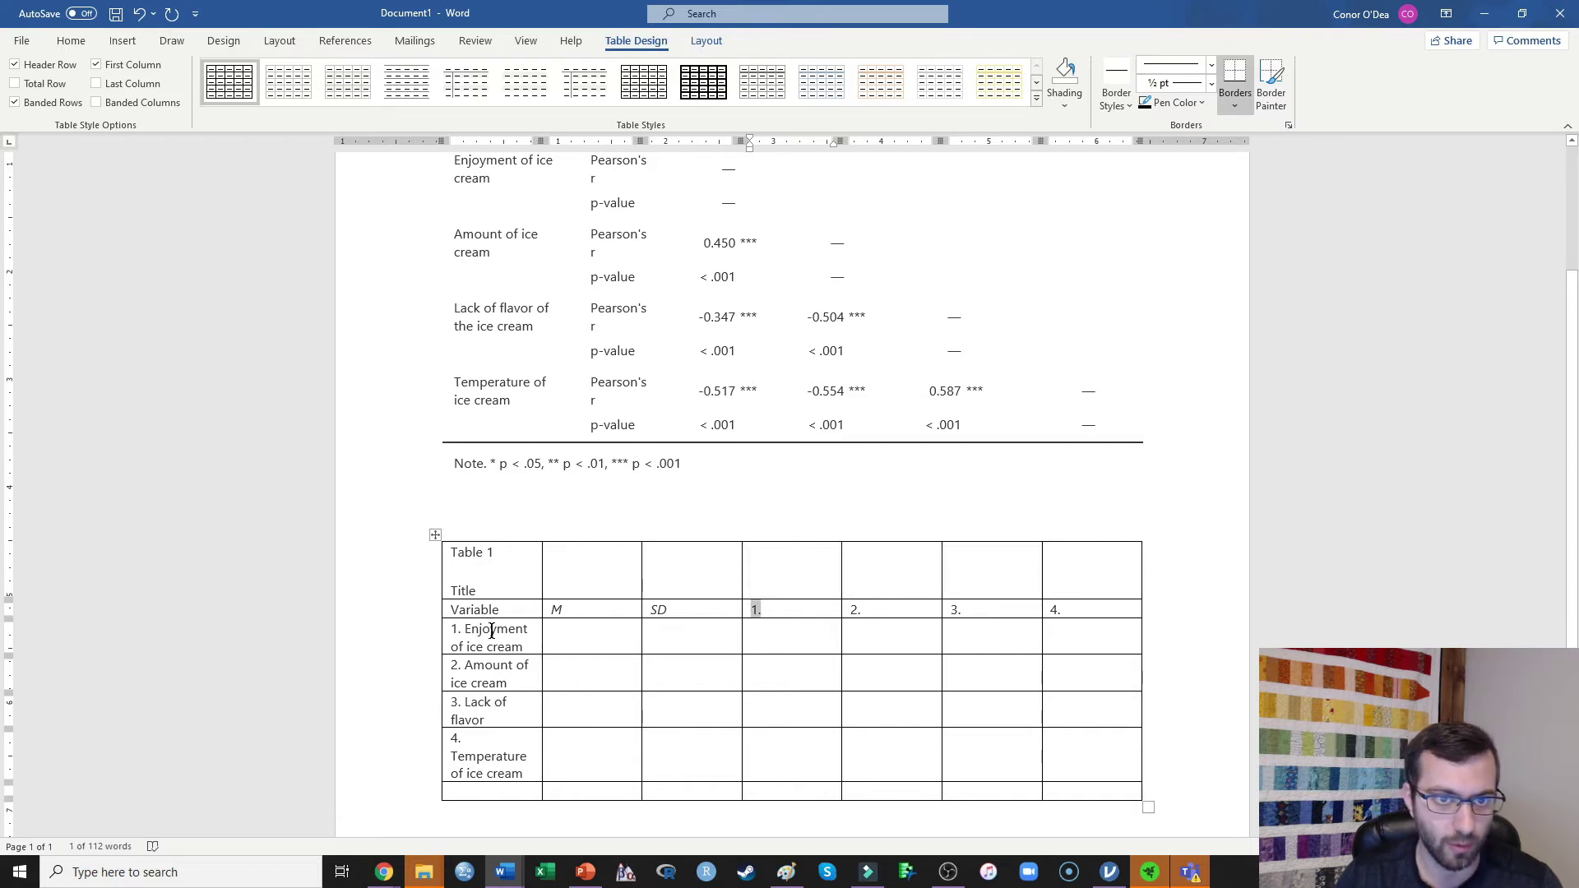
pyautogui.scroll(2, 787, 702)
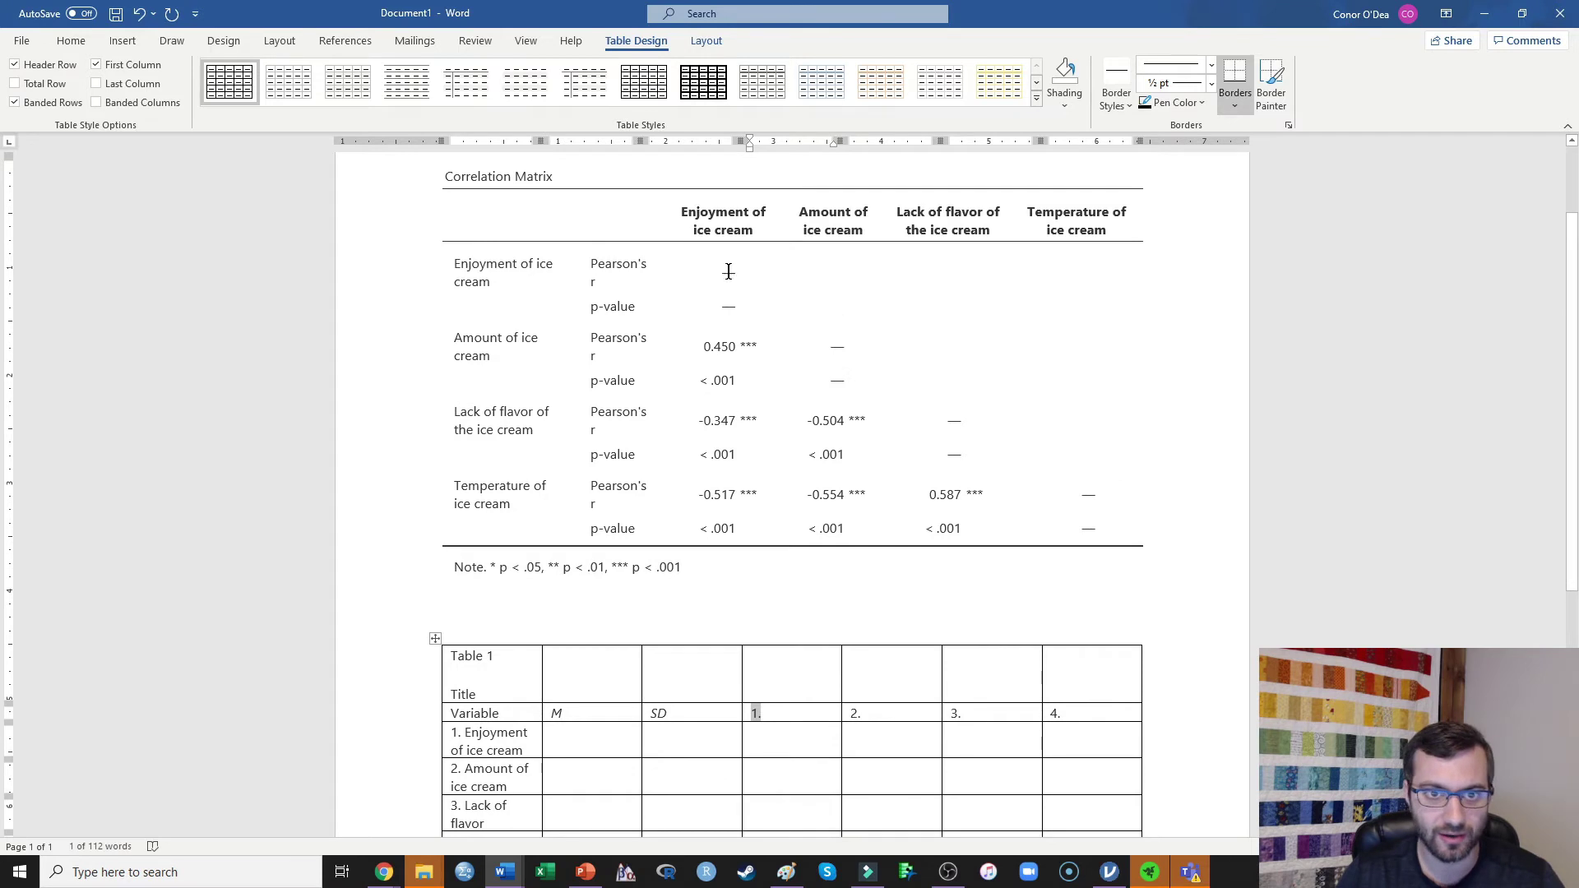
pyautogui.click(779, 732)
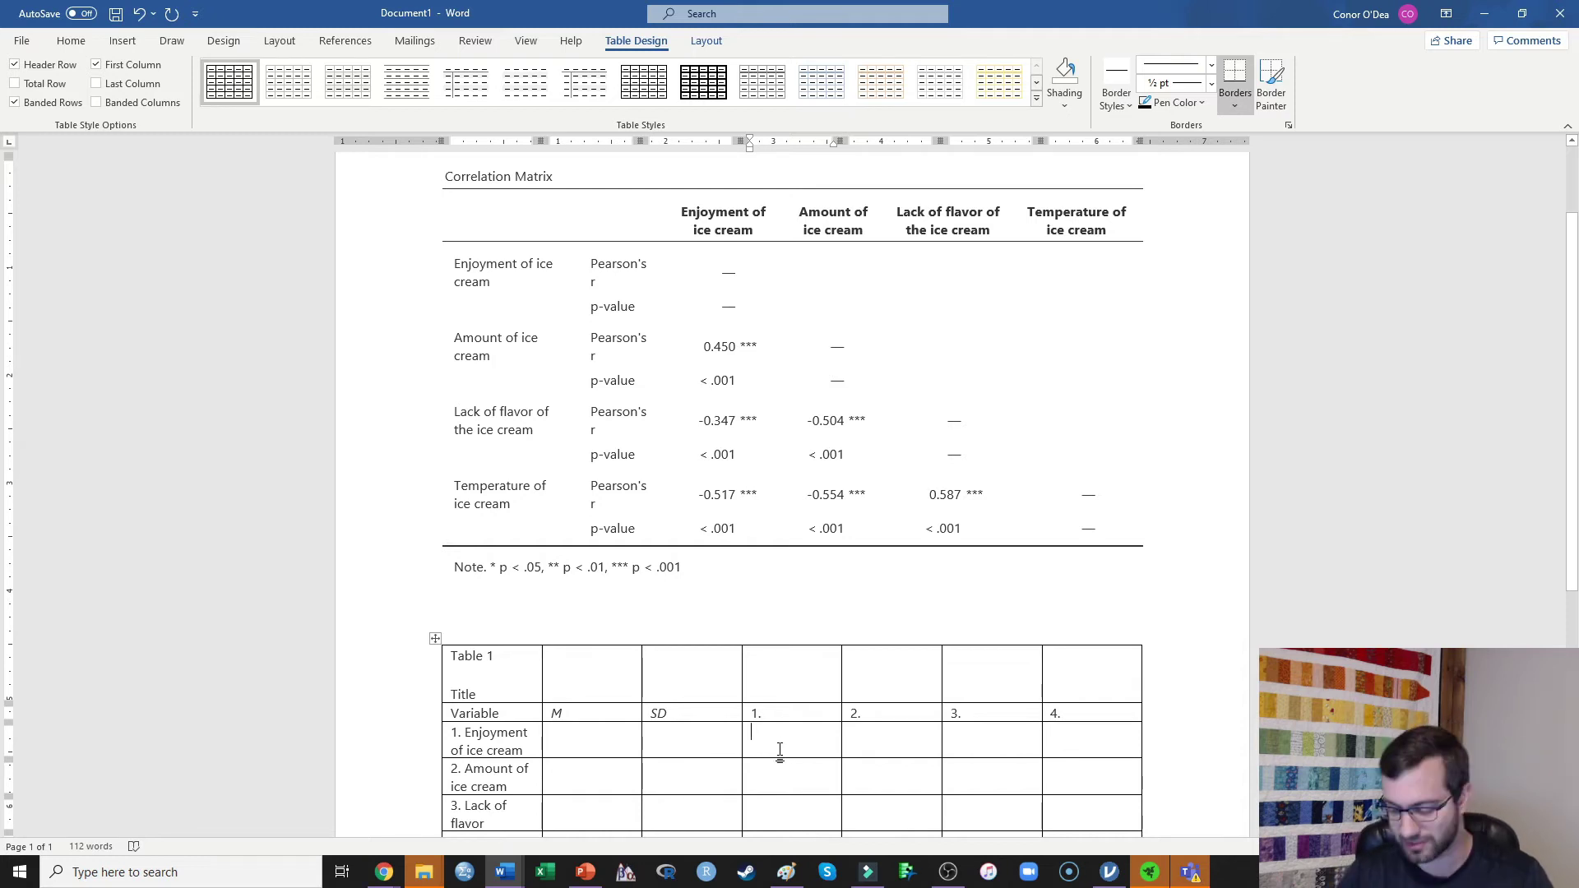
pyautogui.write('-')
pyautogui.click(878, 779)
pyautogui.write('-')
pyautogui.scroll(-2, 1020, 749)
pyautogui.click(1023, 716)
pyautogui.write('-')
pyautogui.click(1072, 750)
pyautogui.write('-')
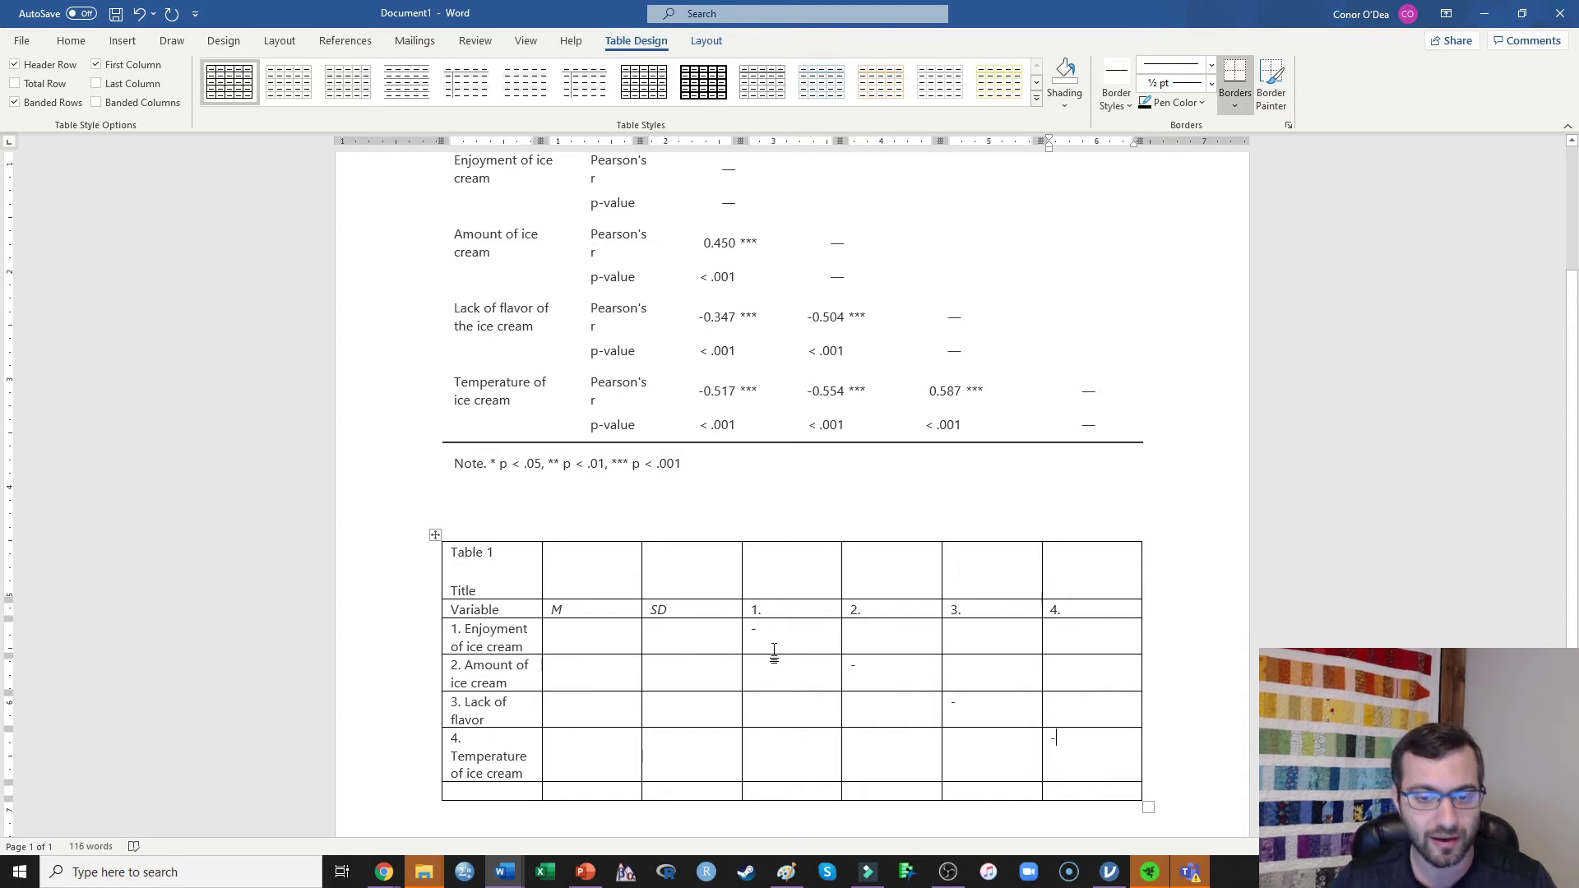
pyautogui.doubleClick(851, 665)
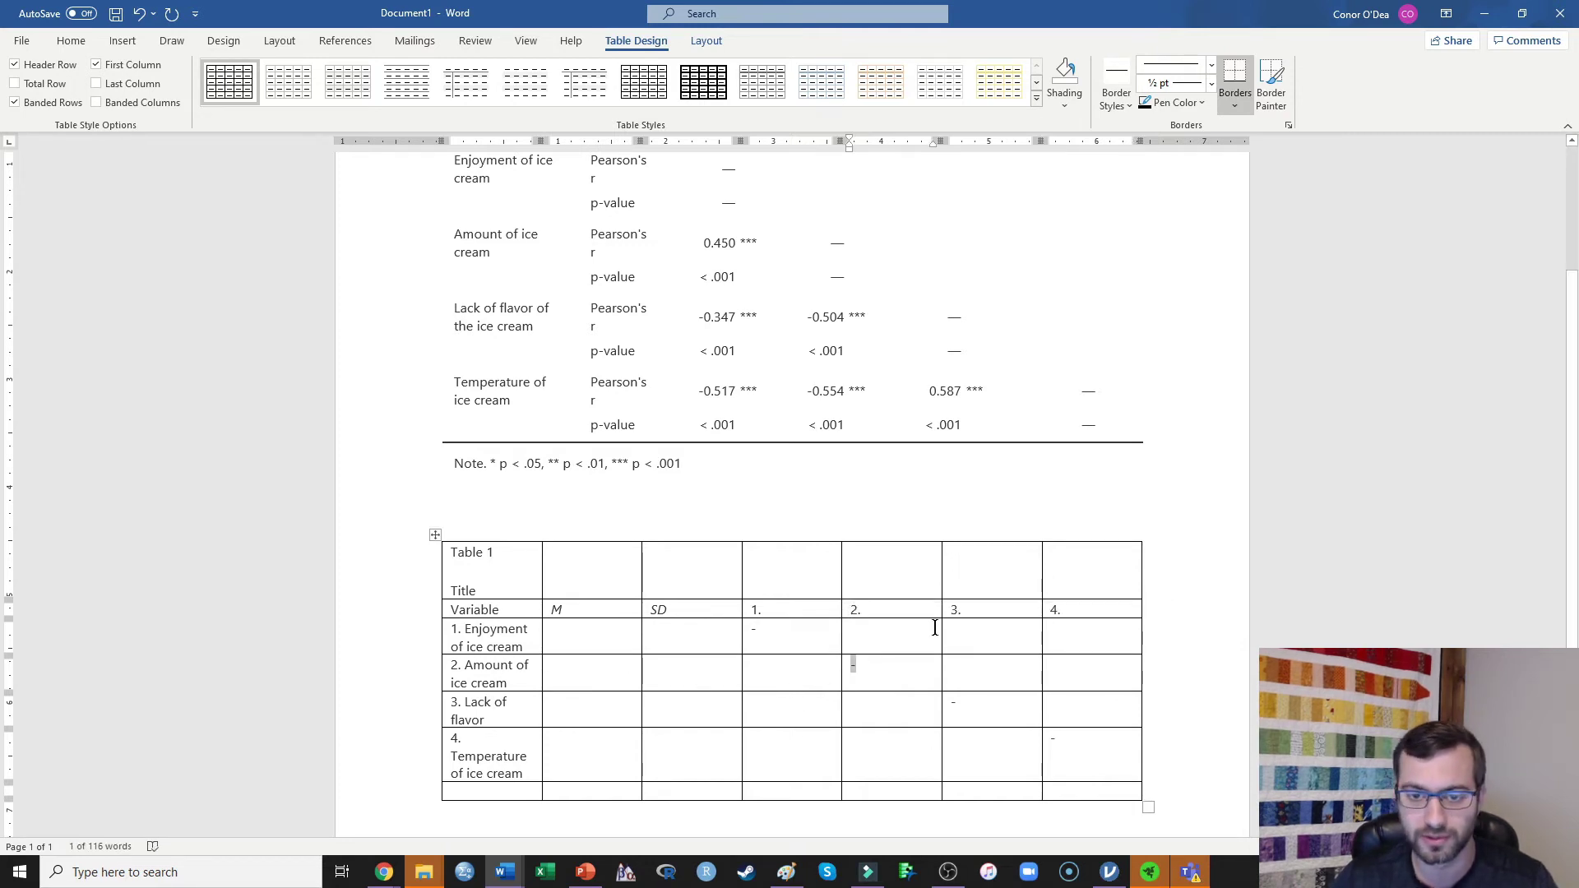
pyautogui.click(951, 608)
pyautogui.click(984, 708)
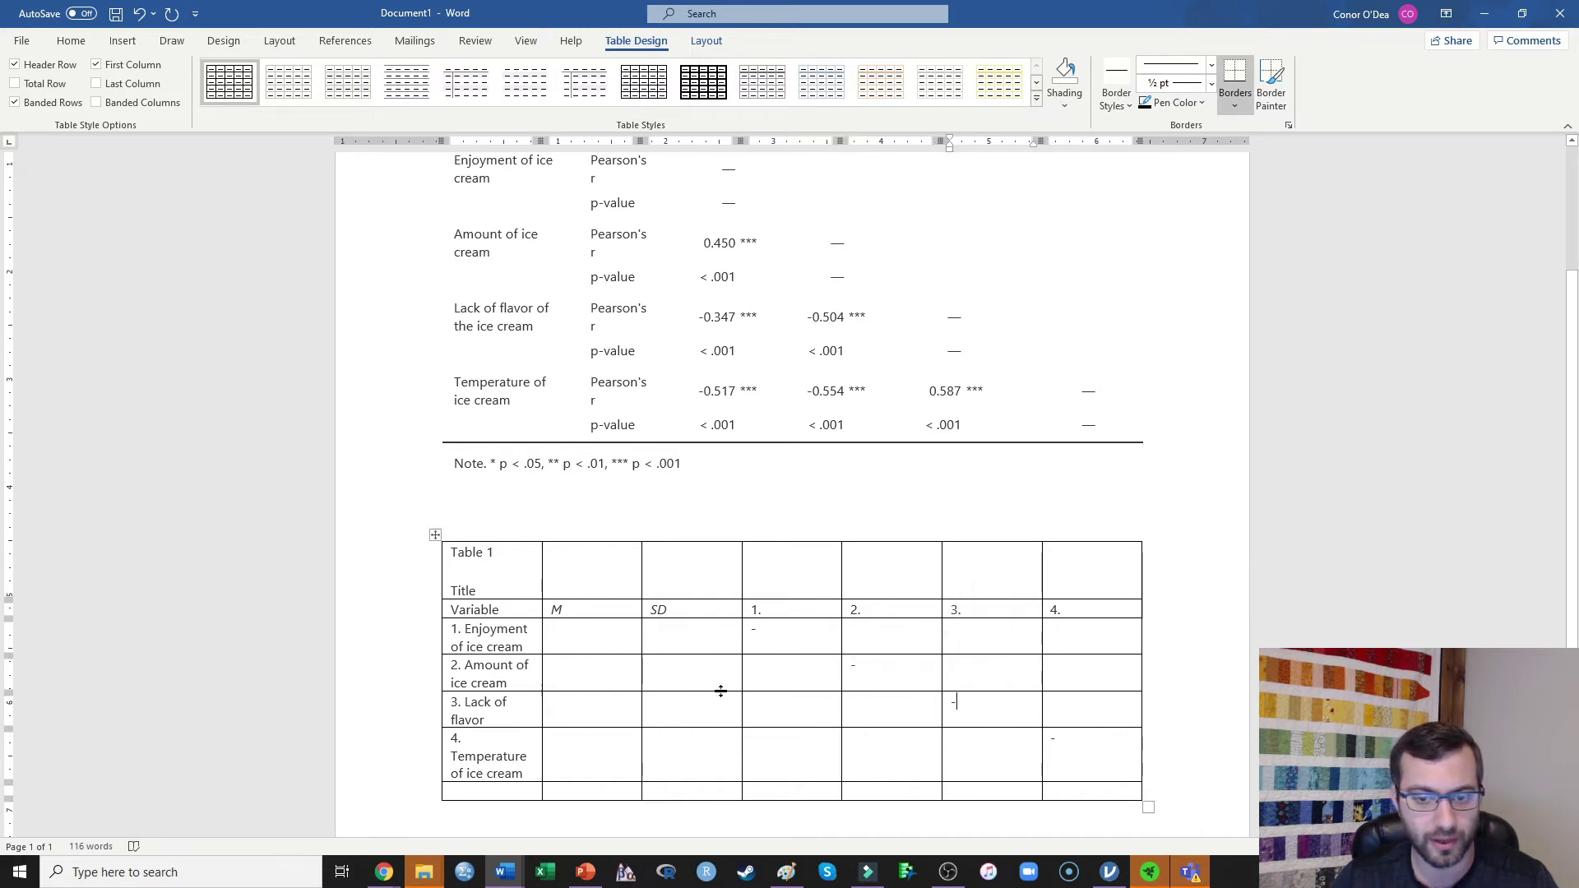
pyautogui.moveTo(444, 671); pyautogui.dragTo(444, 695)
pyautogui.click(1061, 609)
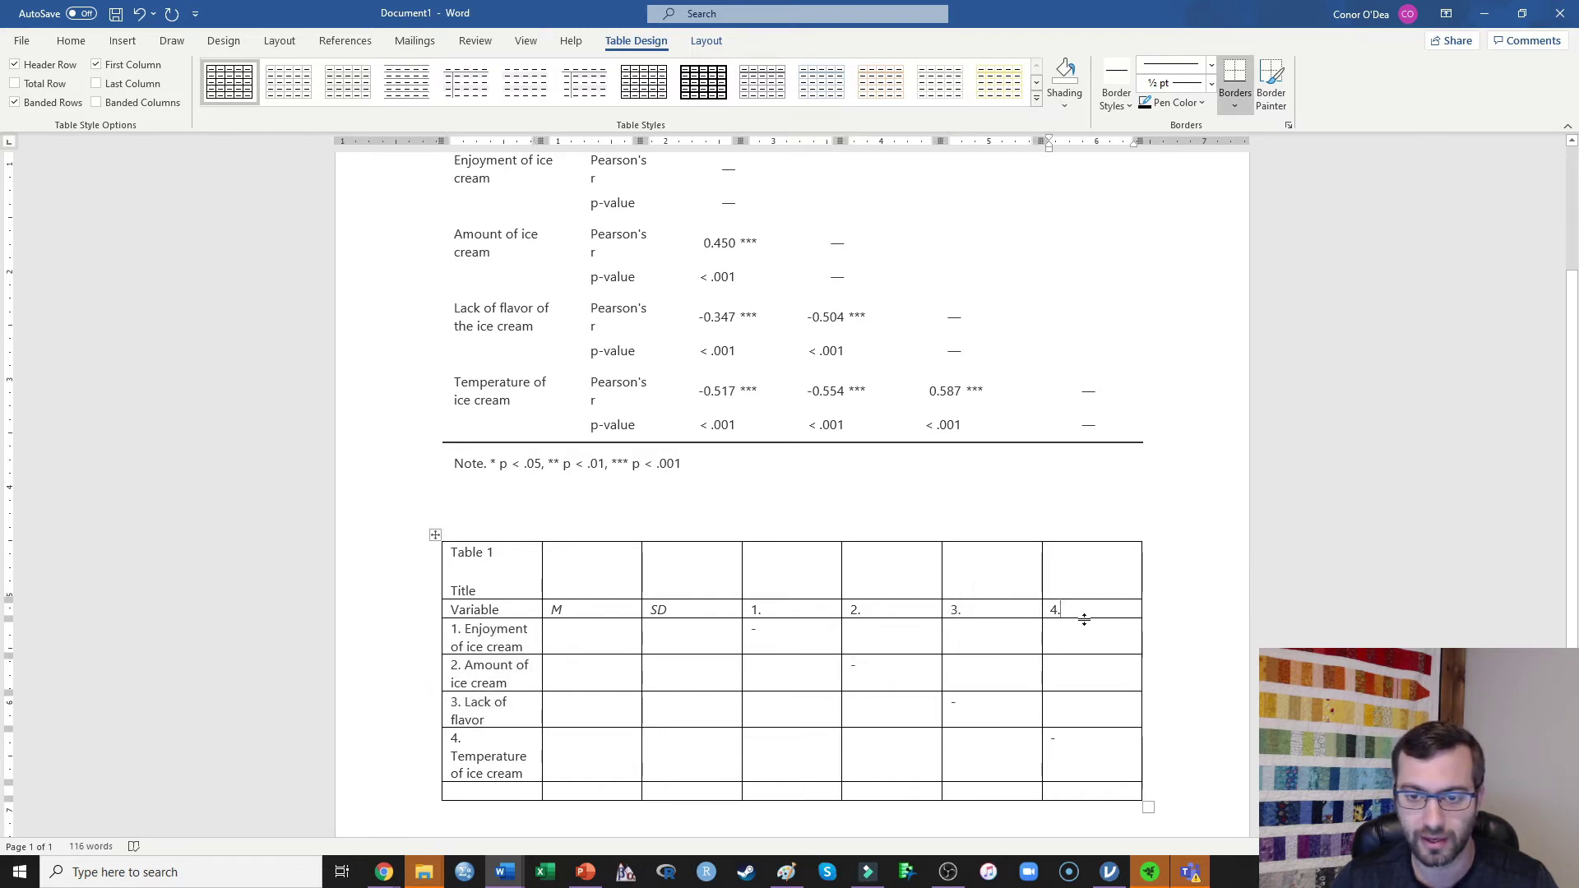
pyautogui.click(514, 756)
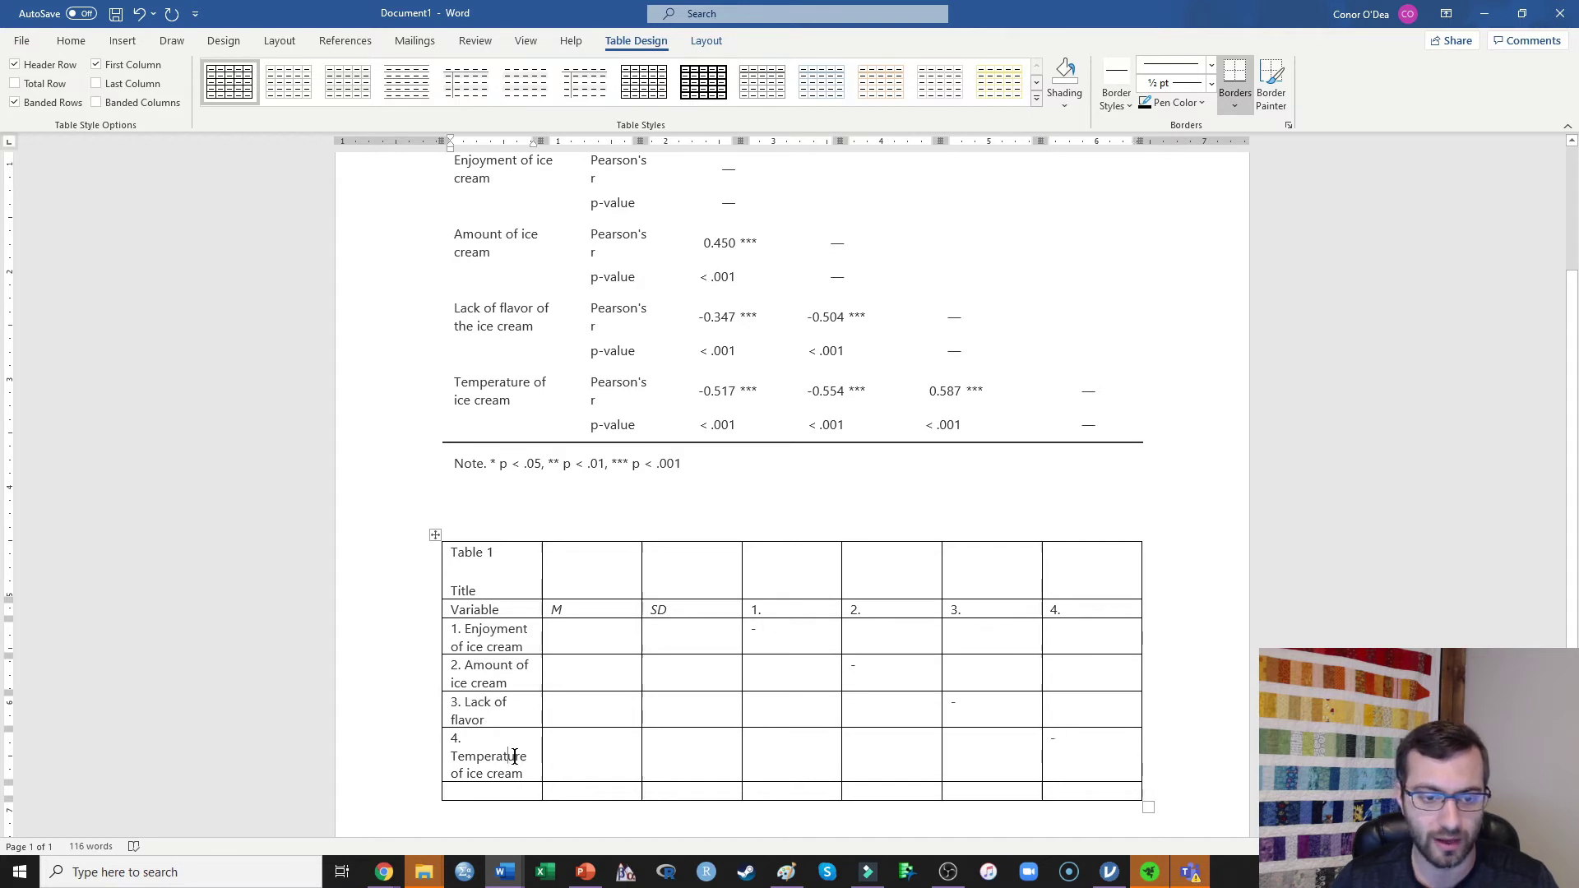
# Fill column "1." below the diagonal with the rounded correlations .45, -.35 and -.52 for variables 2, 3 and 4
pyautogui.click(765, 674)
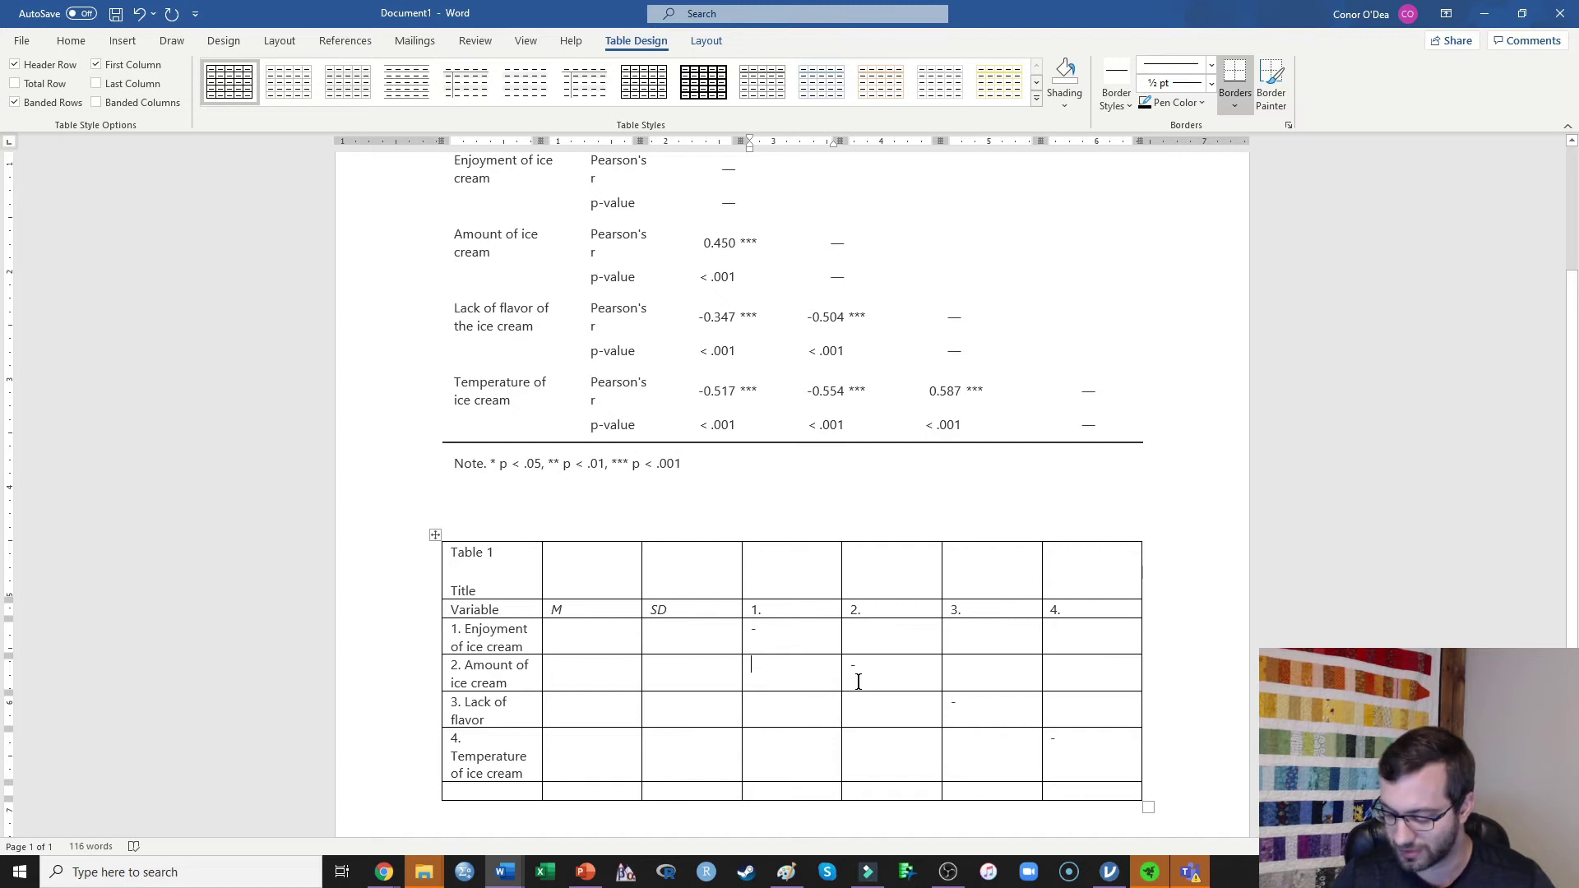
pyautogui.write('.45')
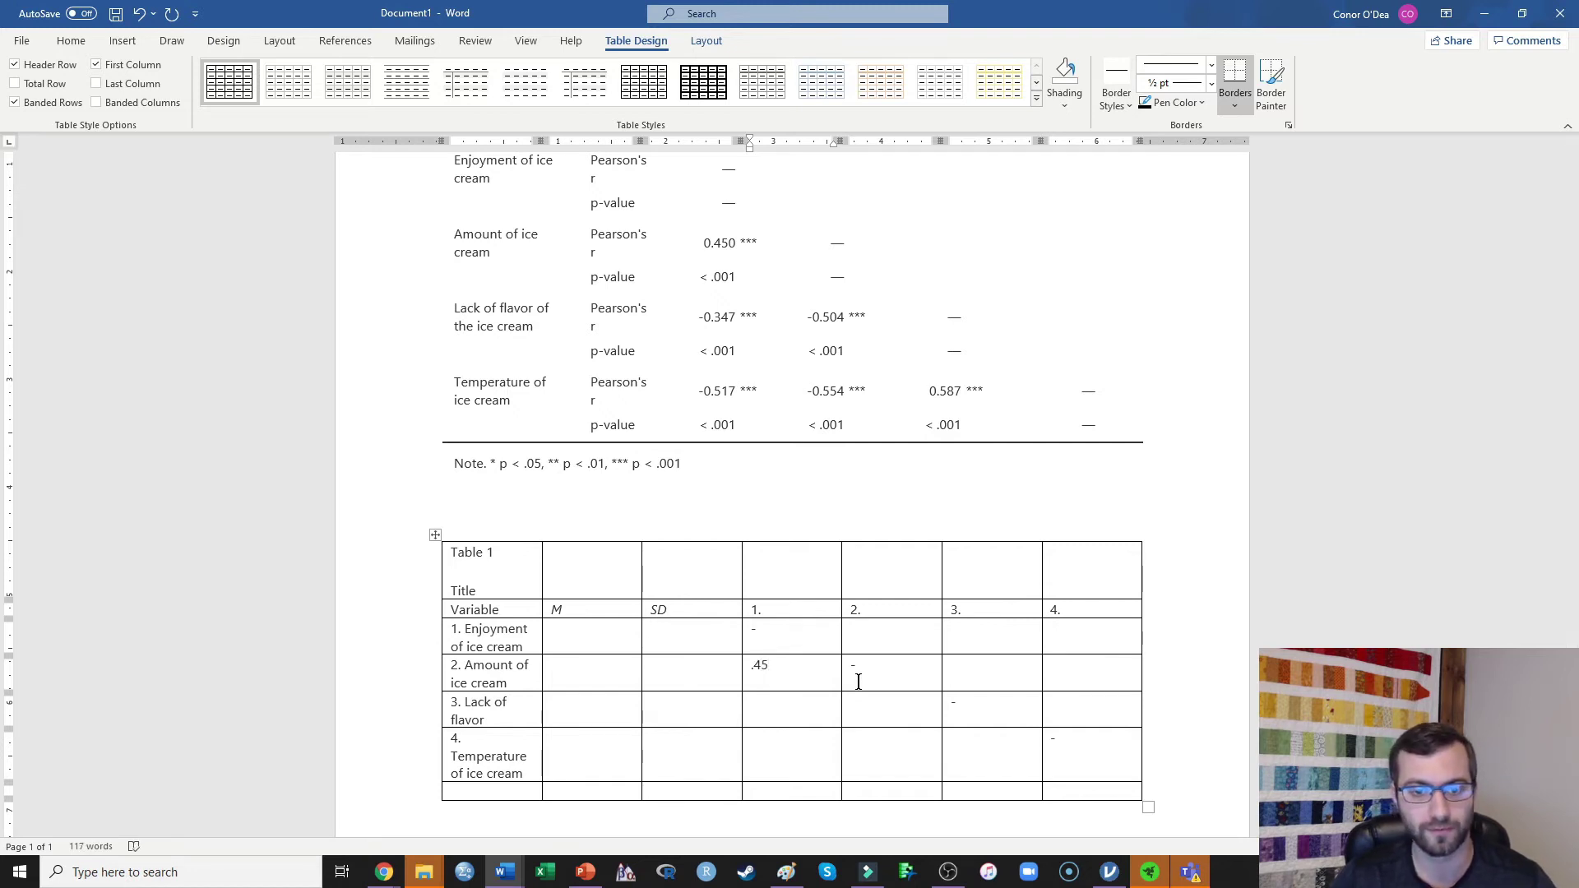
pyautogui.press('Down')
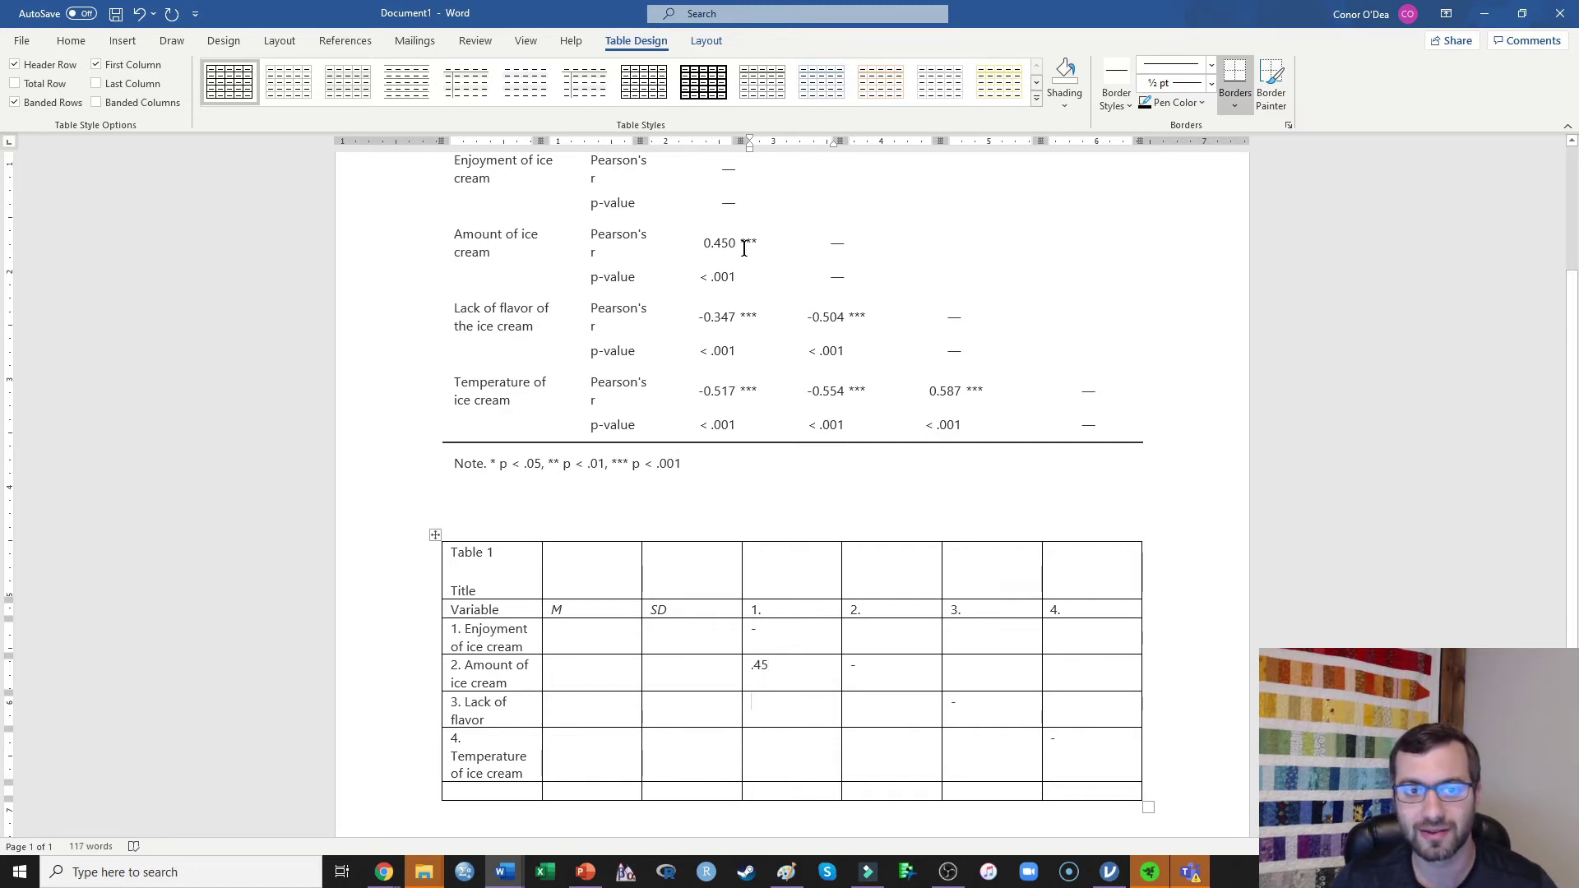
pyautogui.moveTo(709, 243); pyautogui.dragTo(704, 243)
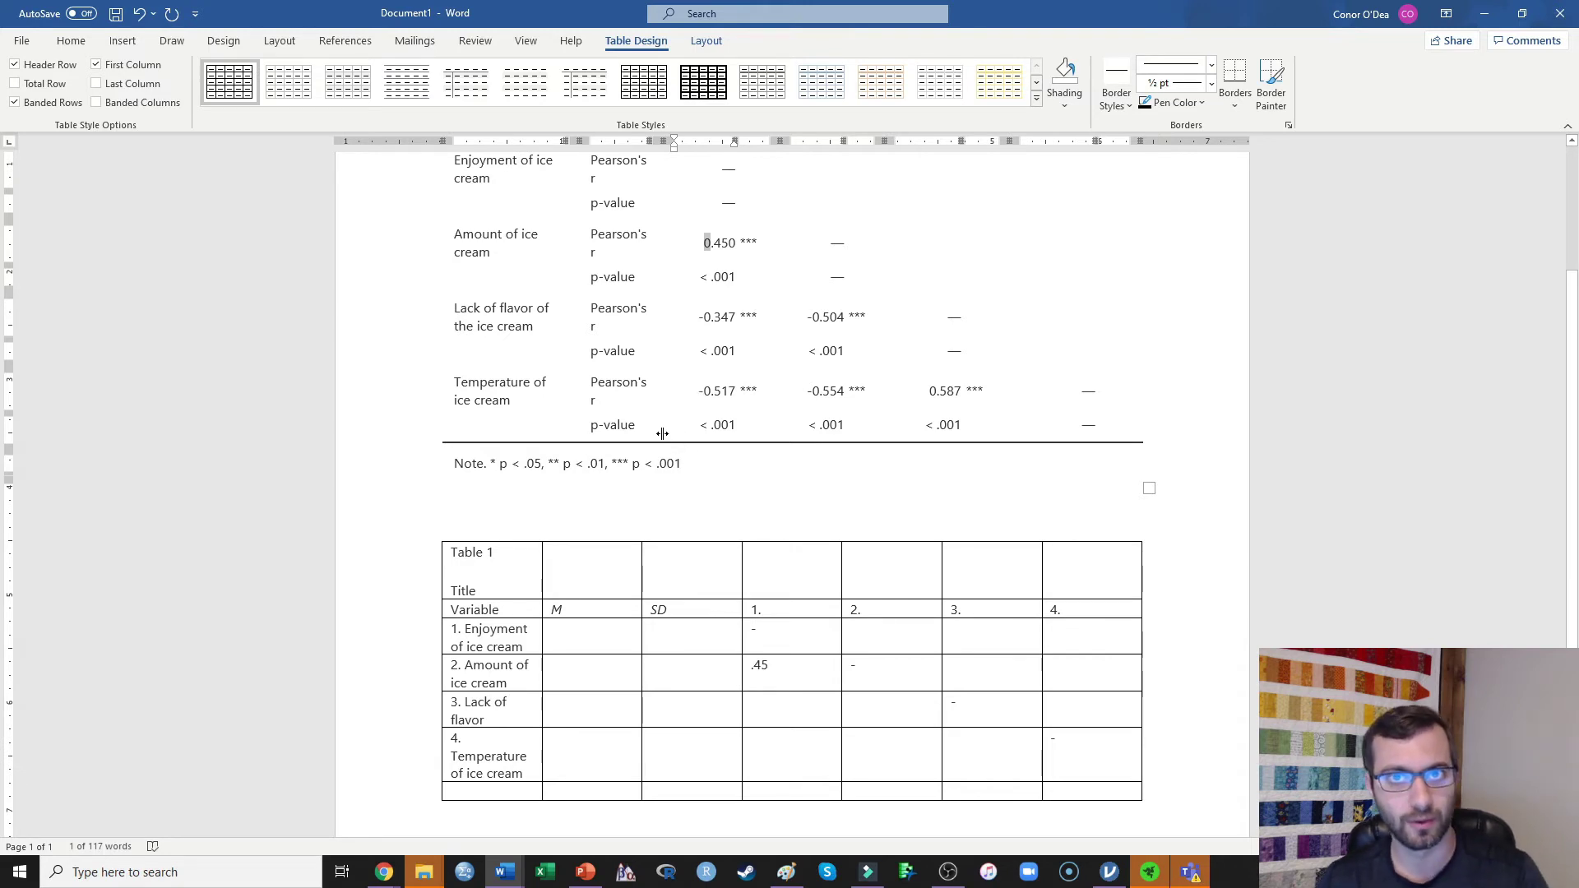
pyautogui.click(788, 717)
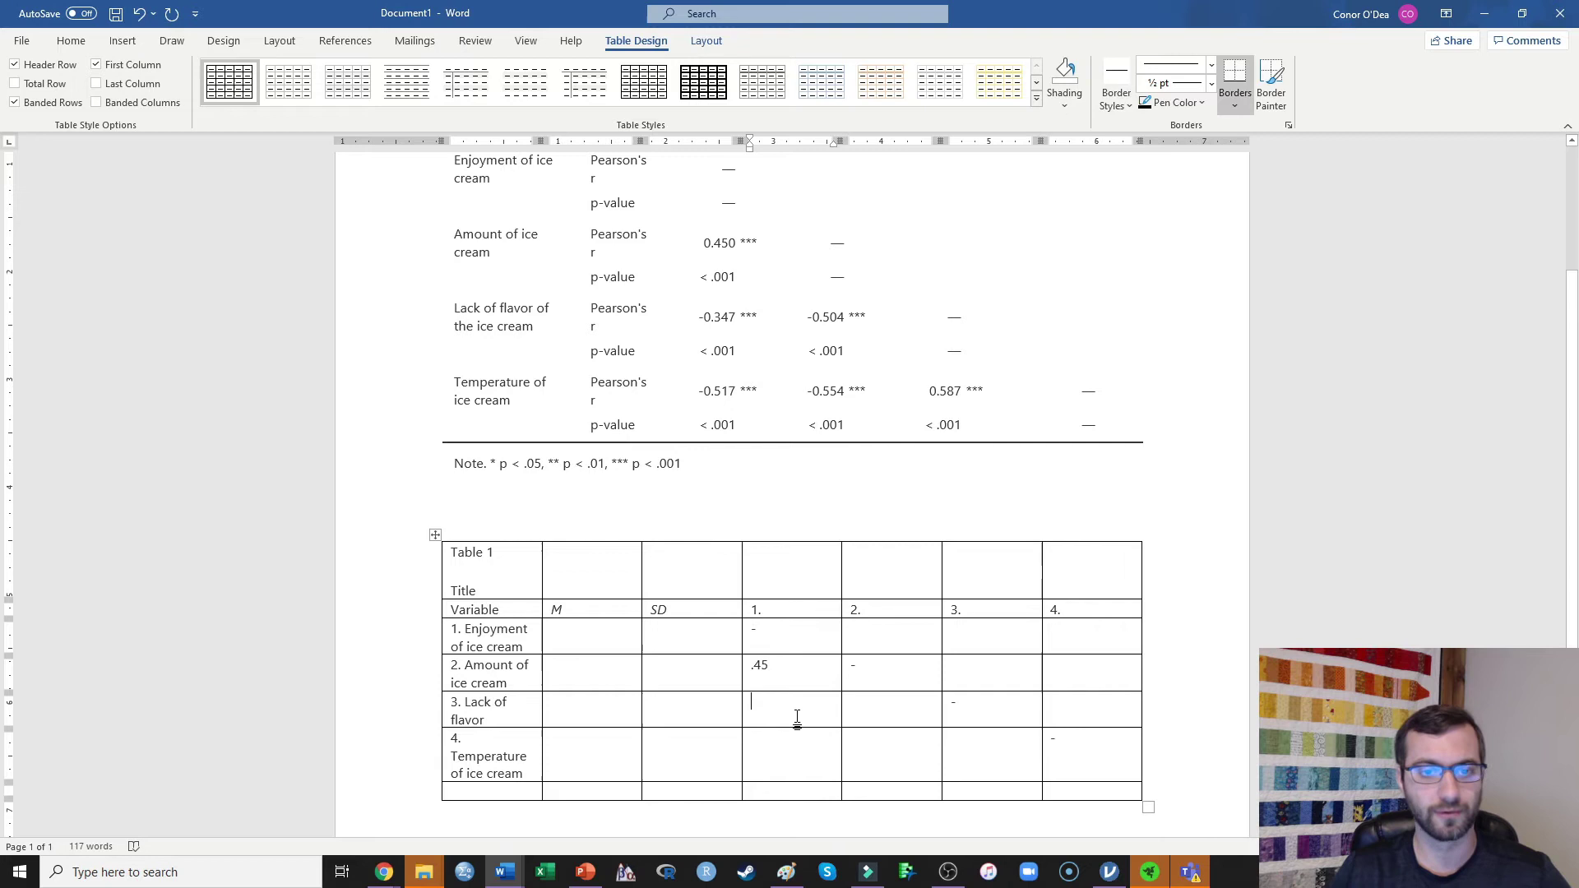
pyautogui.write('-.35')
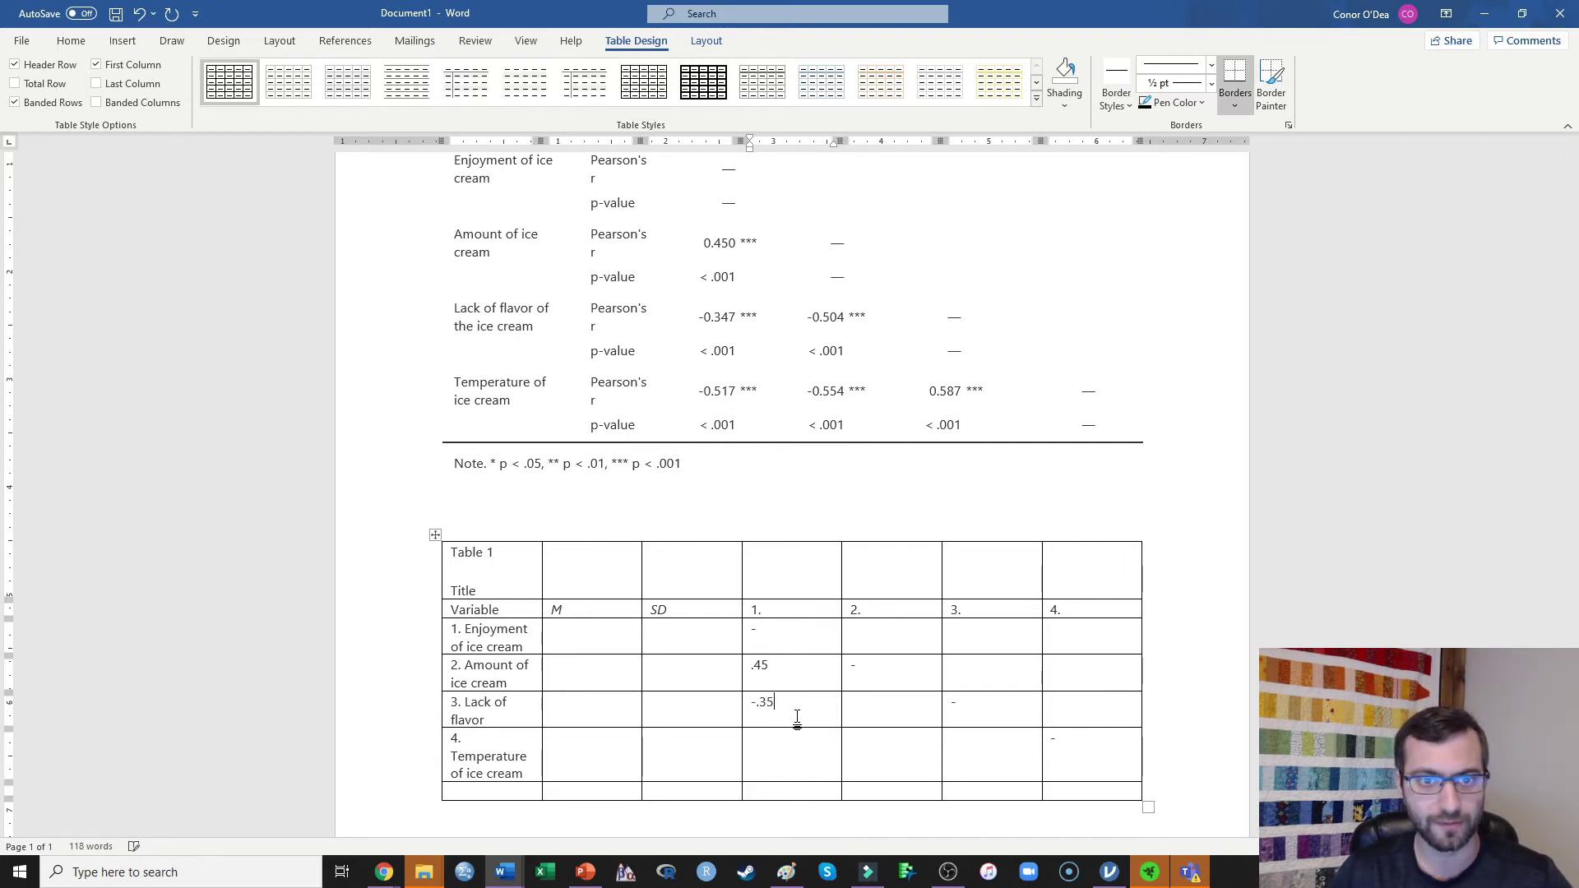
pyautogui.moveTo(733, 317); pyautogui.dragTo(716, 310)
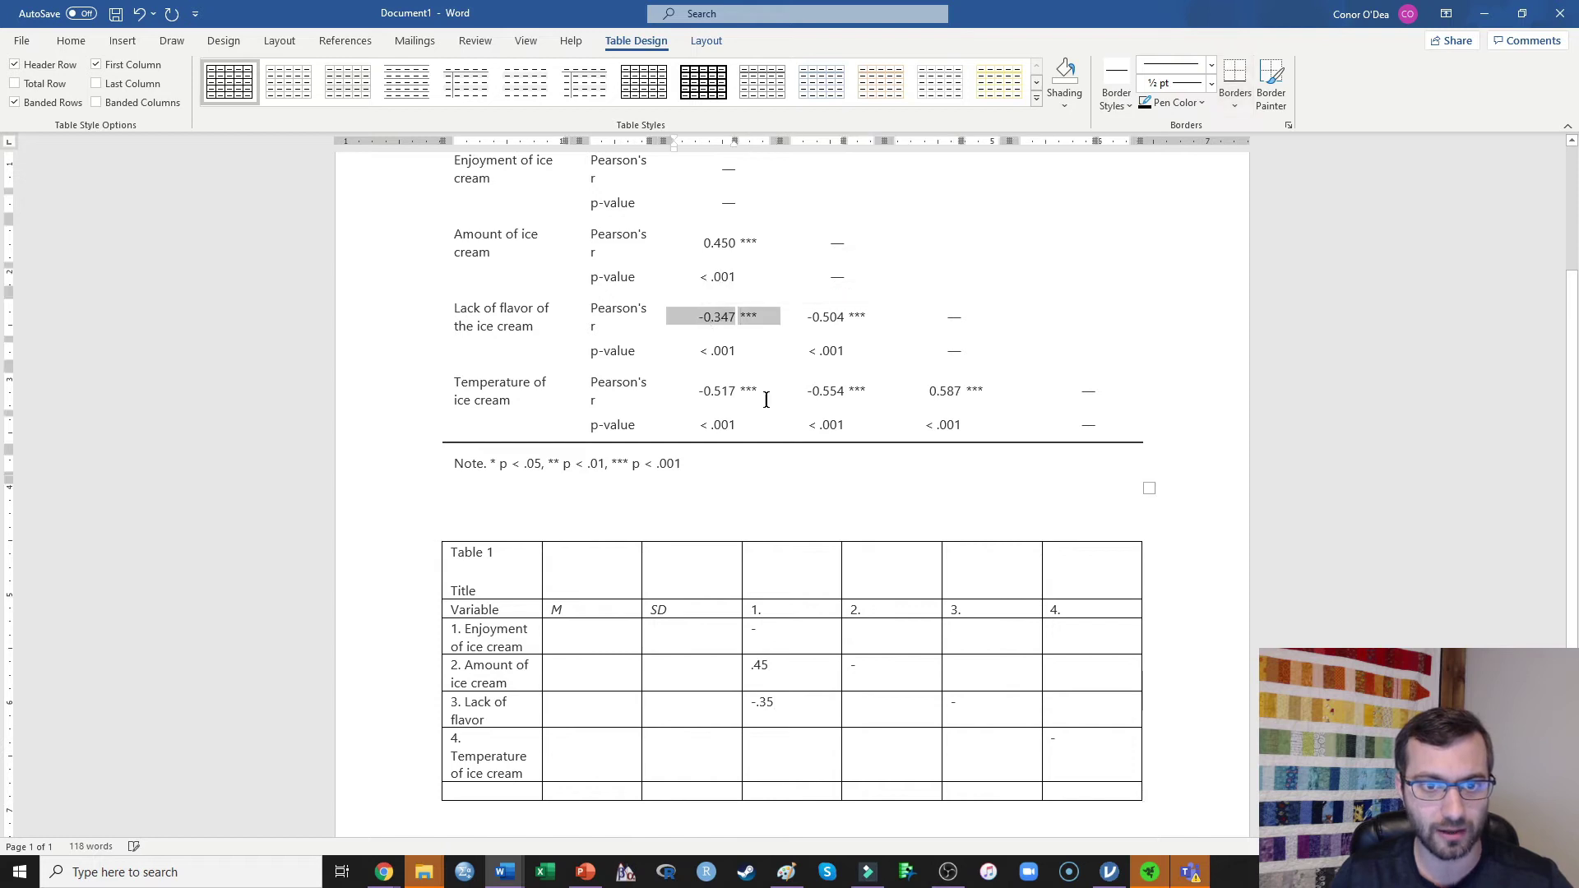
pyautogui.click(774, 763)
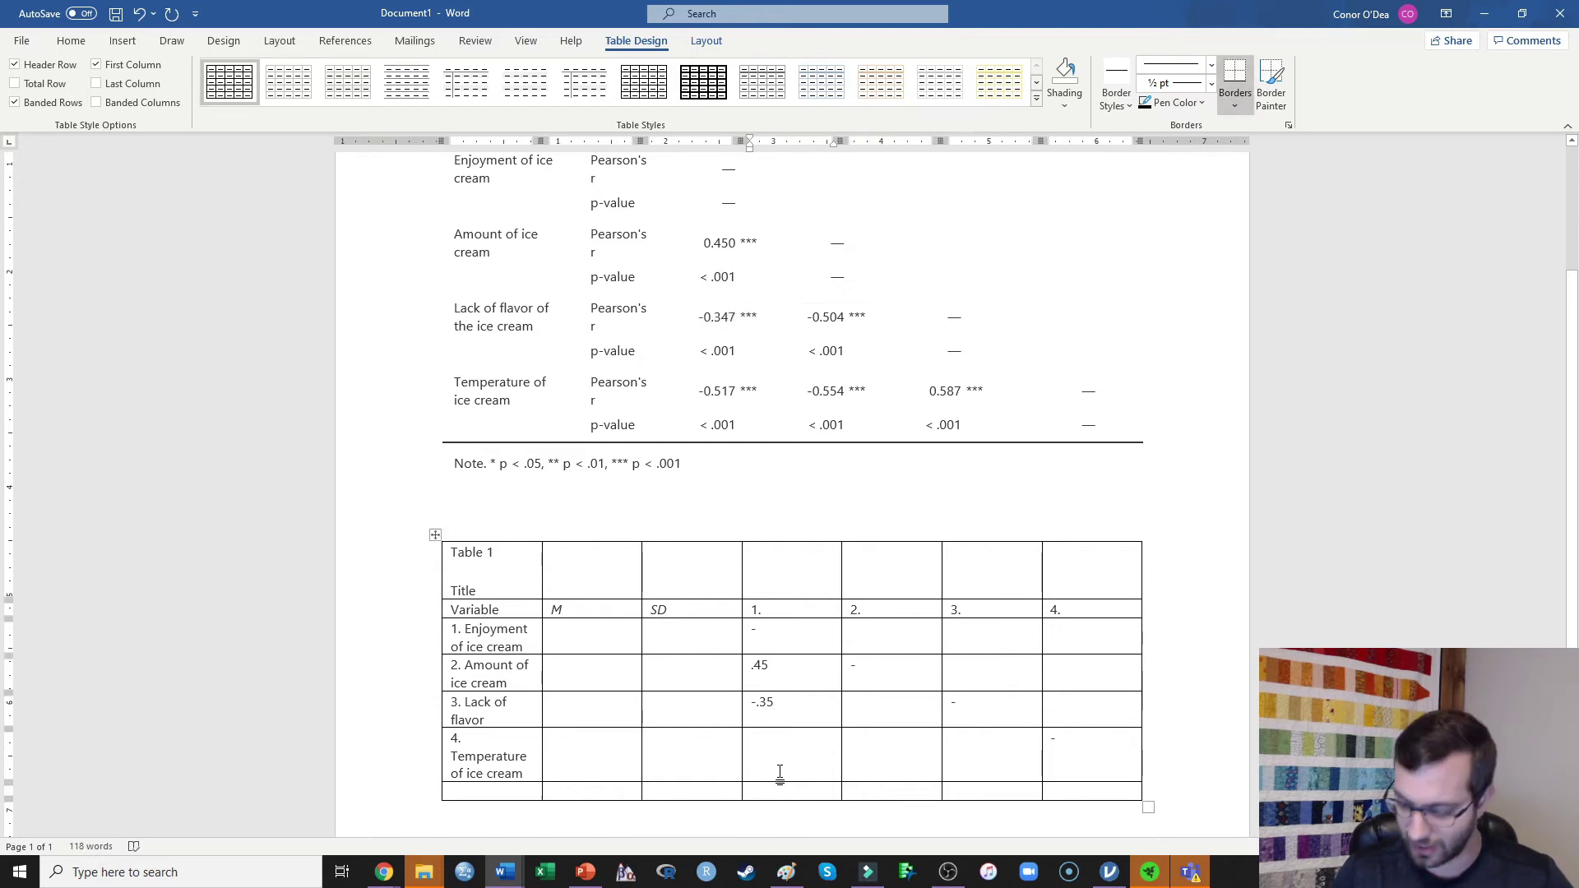
pyautogui.write('-.52')
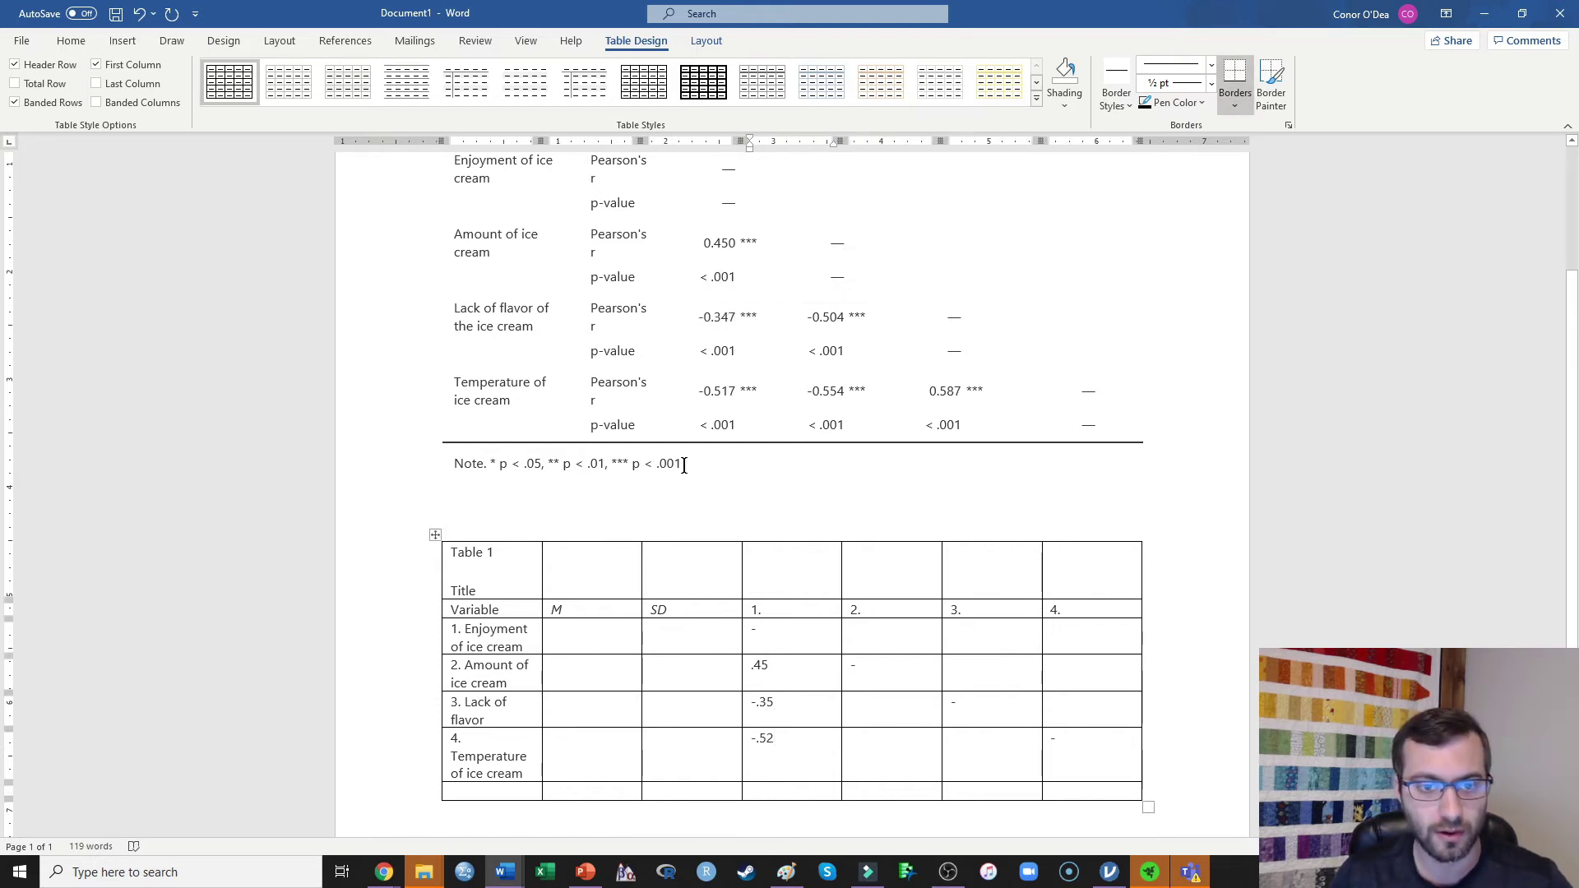
pyautogui.moveTo(742, 393); pyautogui.dragTo(705, 393)
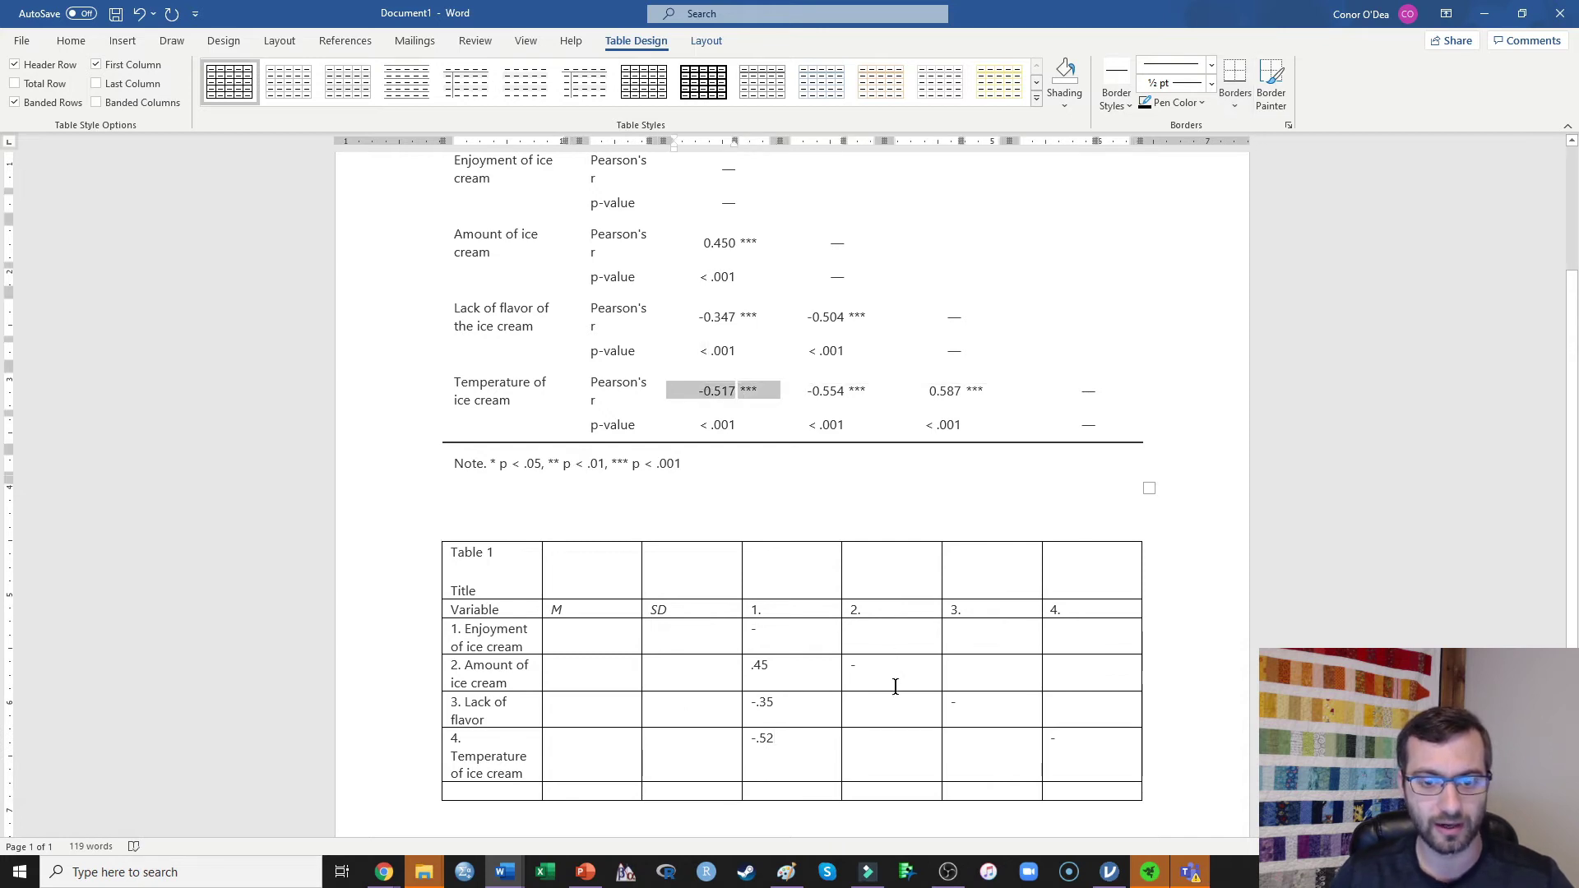
# Enter the rounded correlations -.50 and -.55 in column "2." for variables 3 and 4, and .59 in column "3." for variable 4
pyautogui.click(881, 708)
pyautogui.write('-.50')
pyautogui.moveTo(856, 314); pyautogui.dragTo(815, 315)
pyautogui.click(884, 745)
pyautogui.write('-.55')
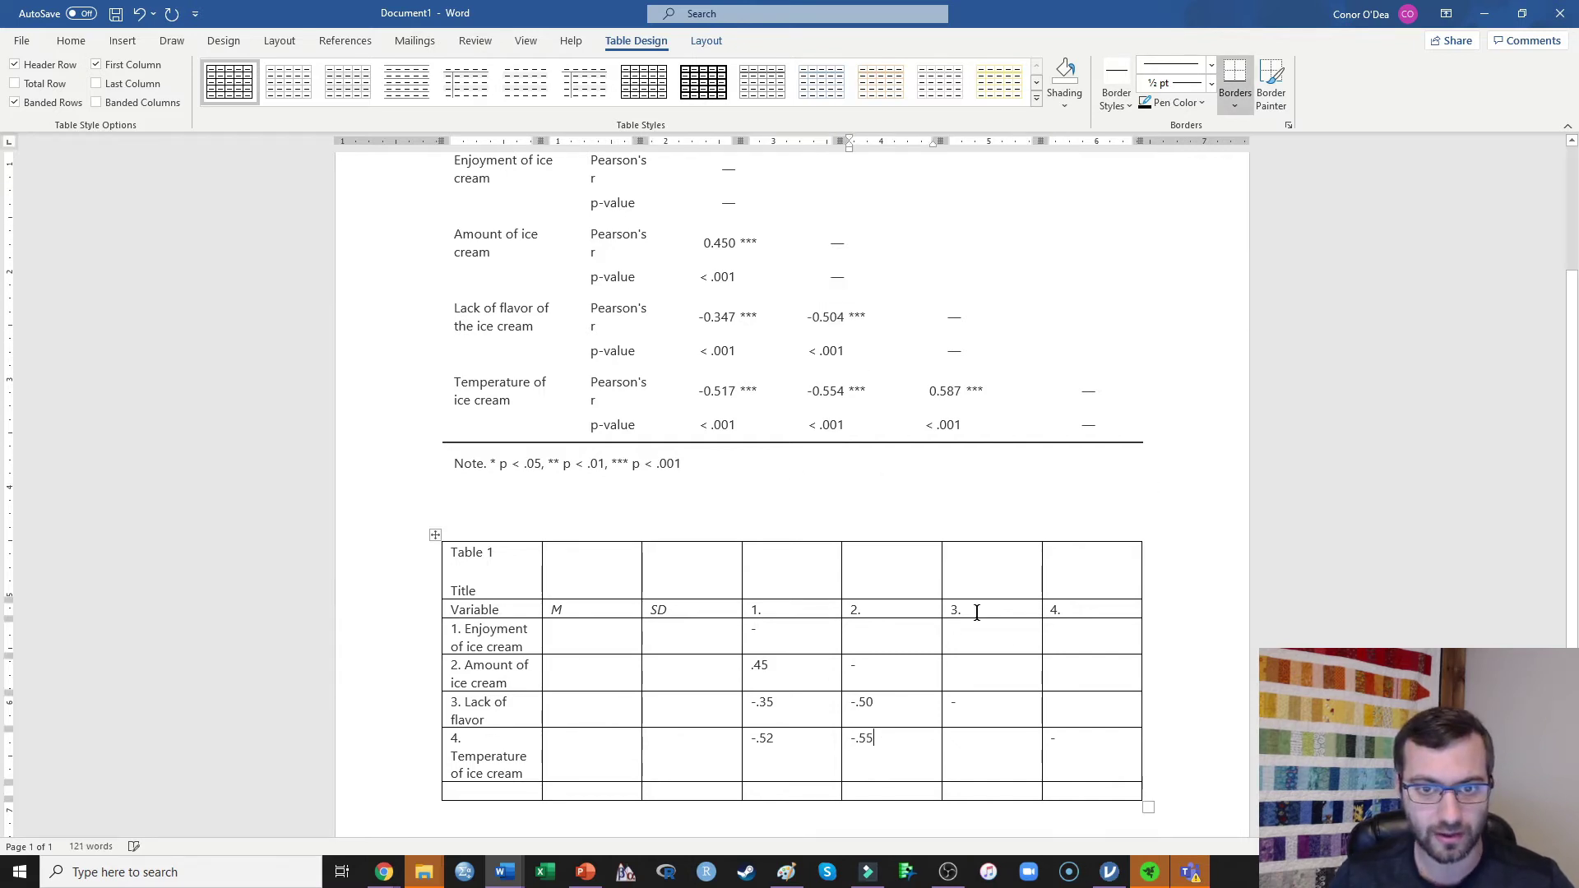
pyautogui.tripleClick(846, 391)
pyautogui.click(987, 745)
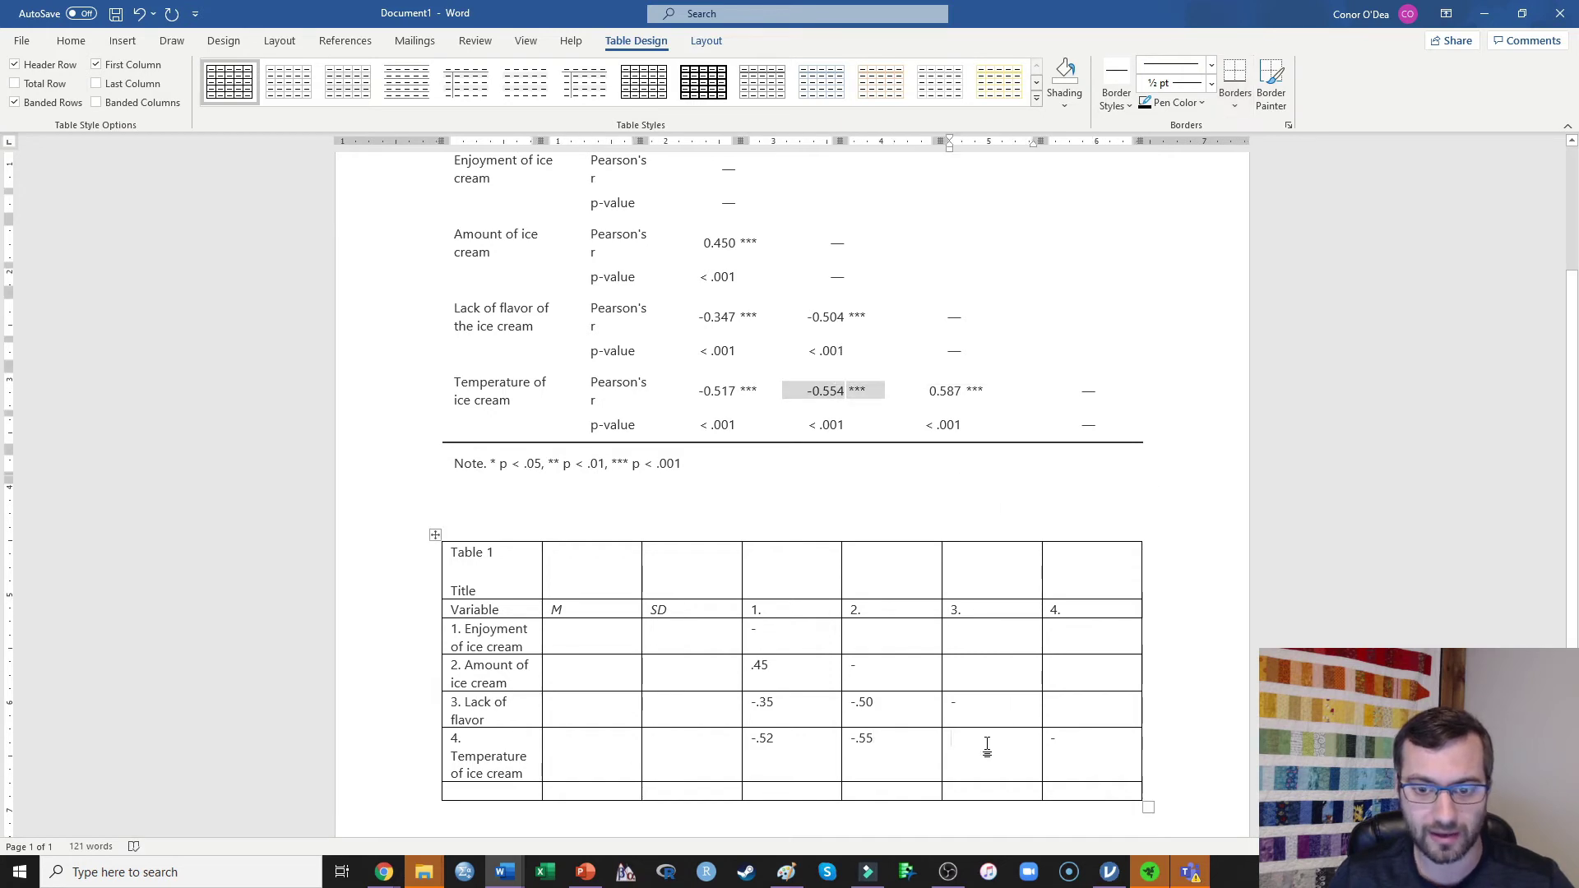
pyautogui.write('.59')
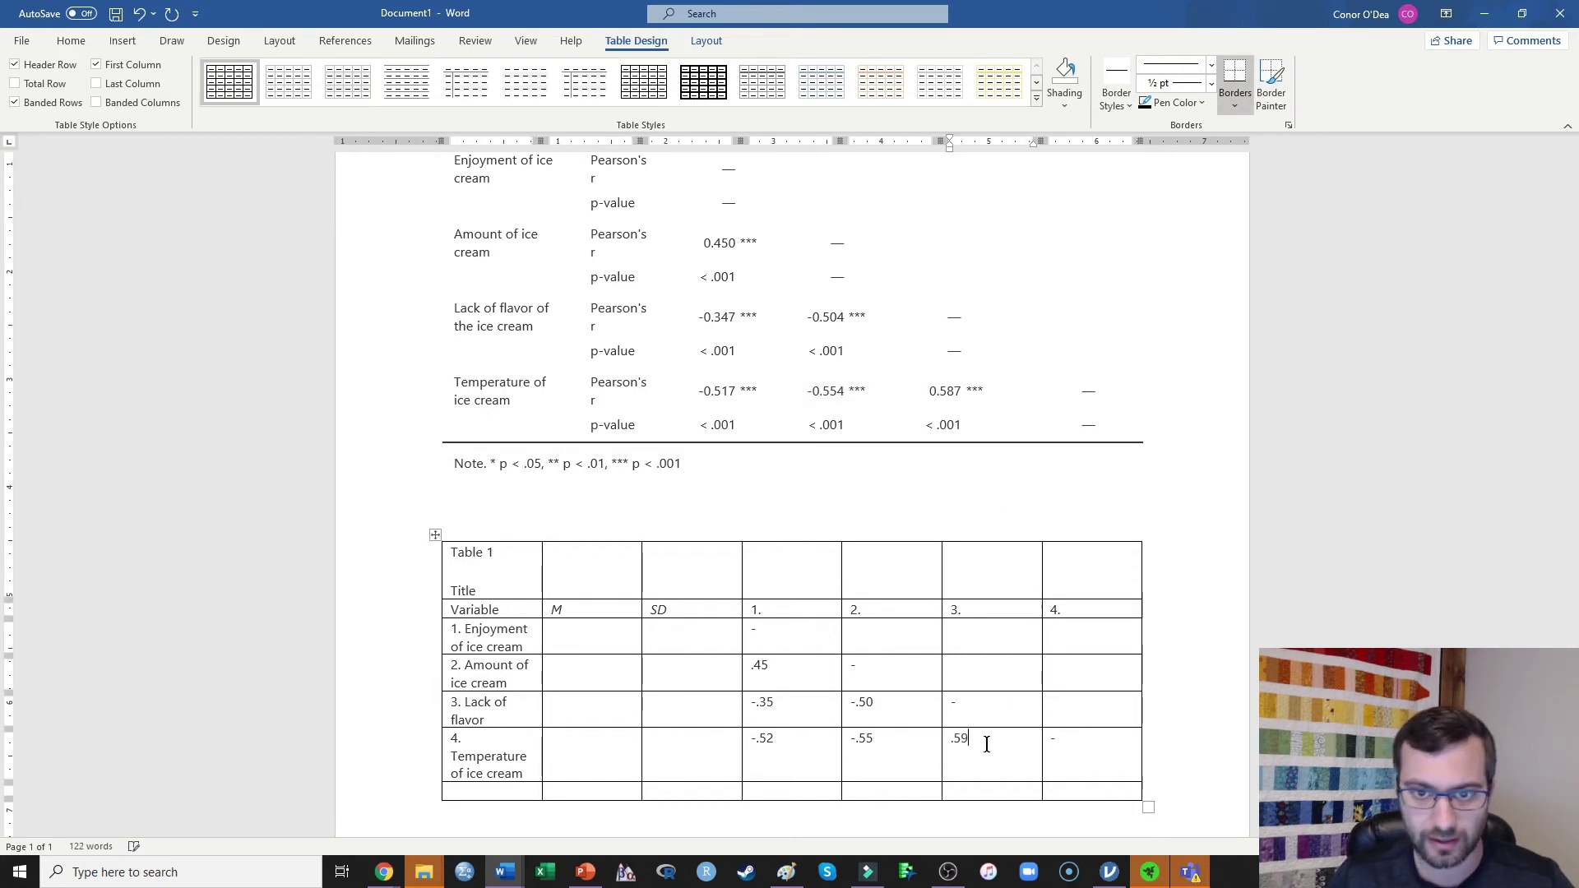
pyautogui.tripleClick(912, 390)
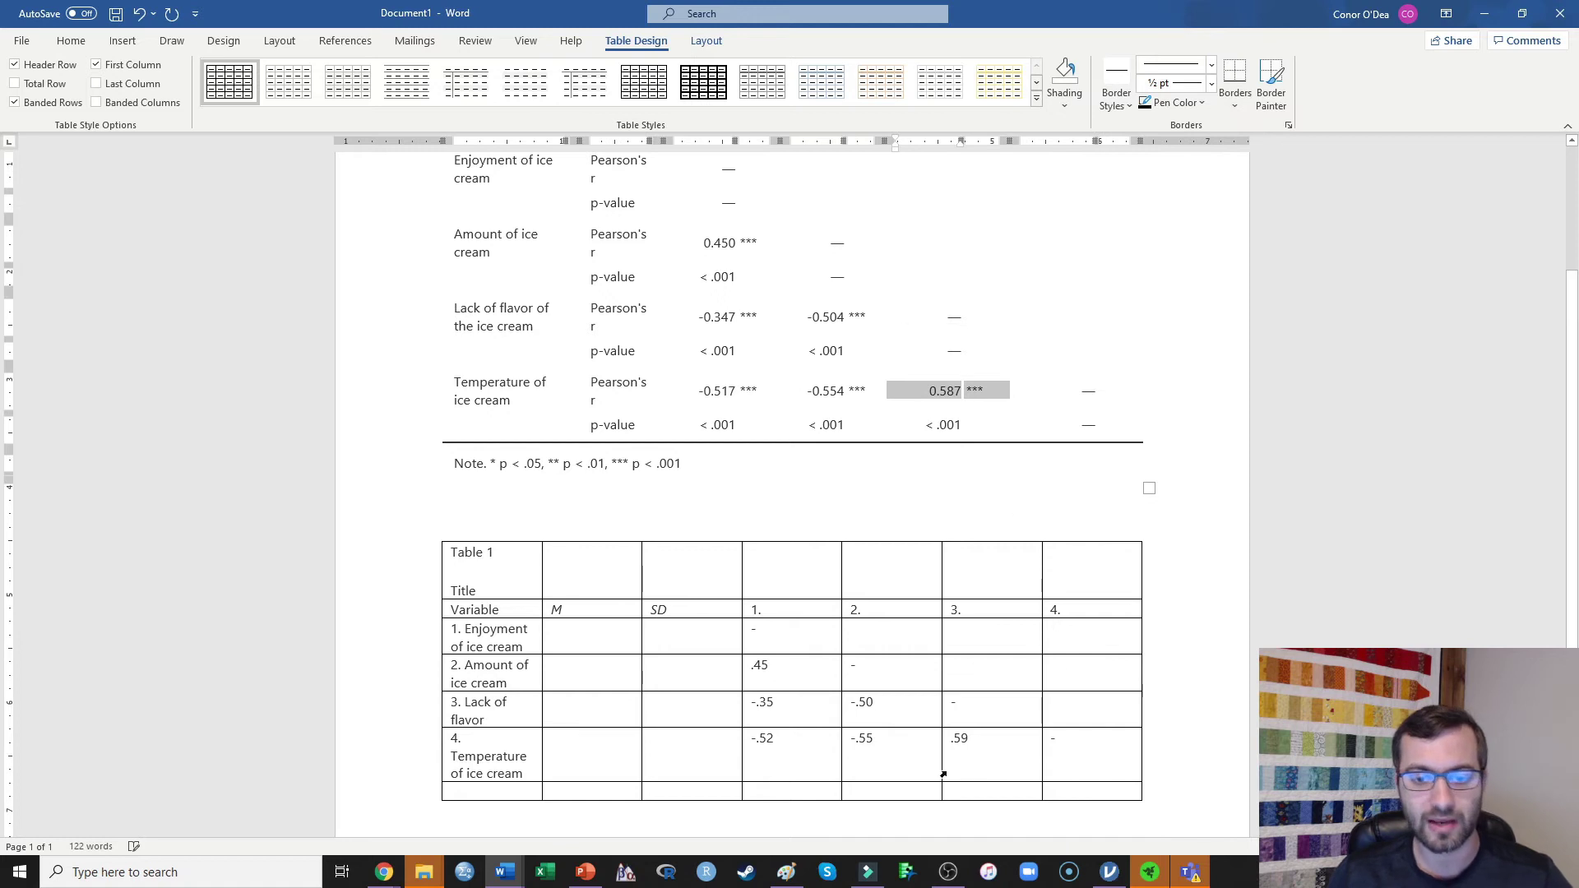
# Add the note "Note. *p < .05, **p < .01, ***p < .001" in the last row's first cell, with "Note." and each p in italics
pyautogui.click(792, 666)
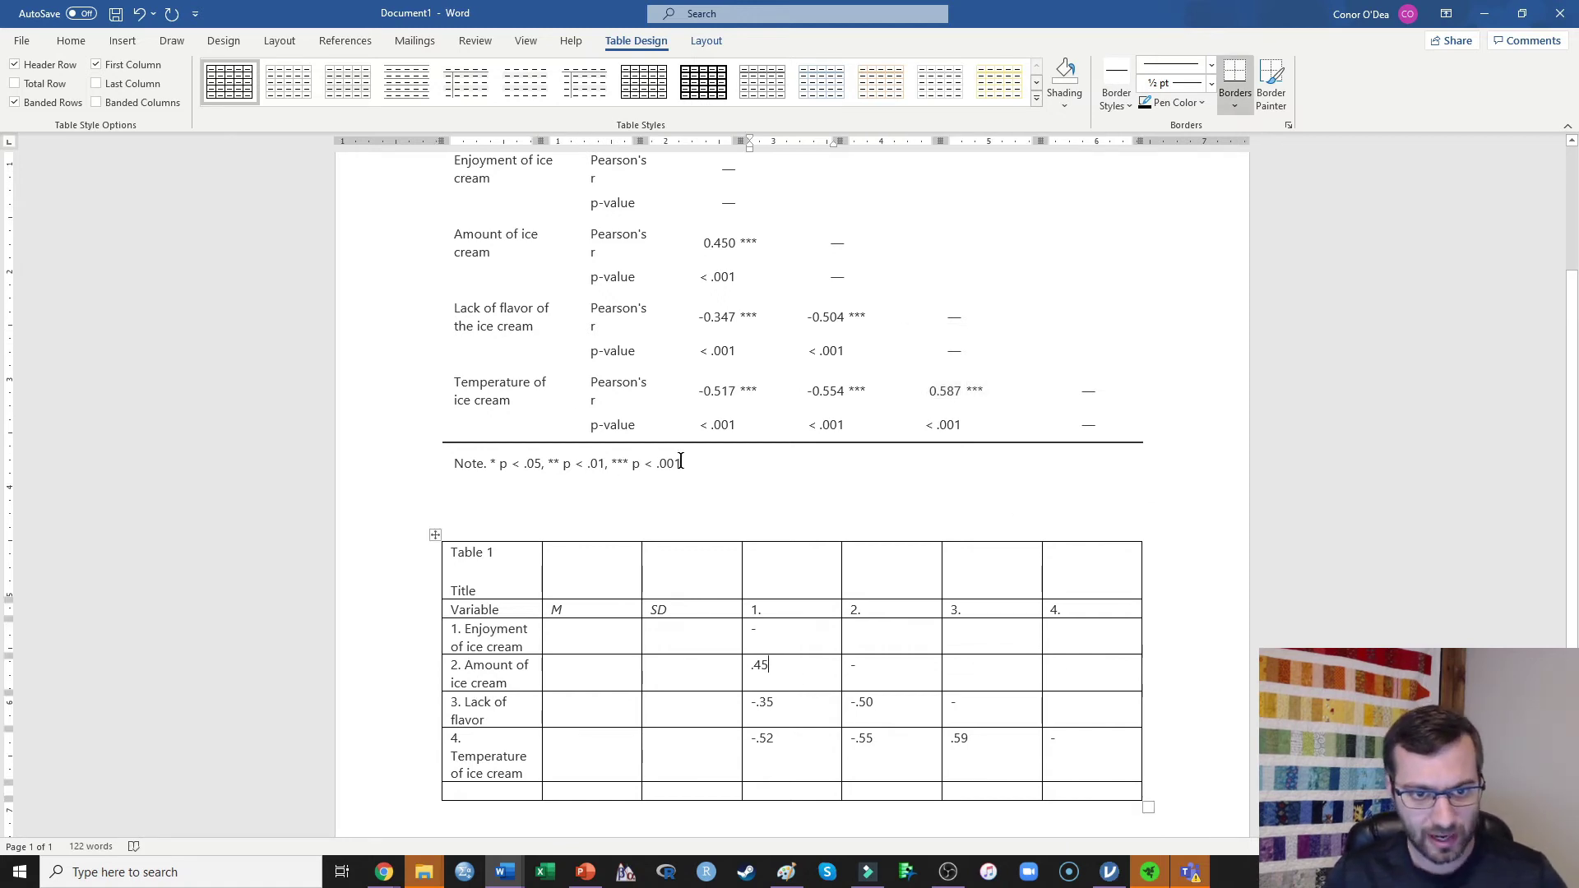
pyautogui.moveTo(689, 465); pyautogui.dragTo(490, 466)
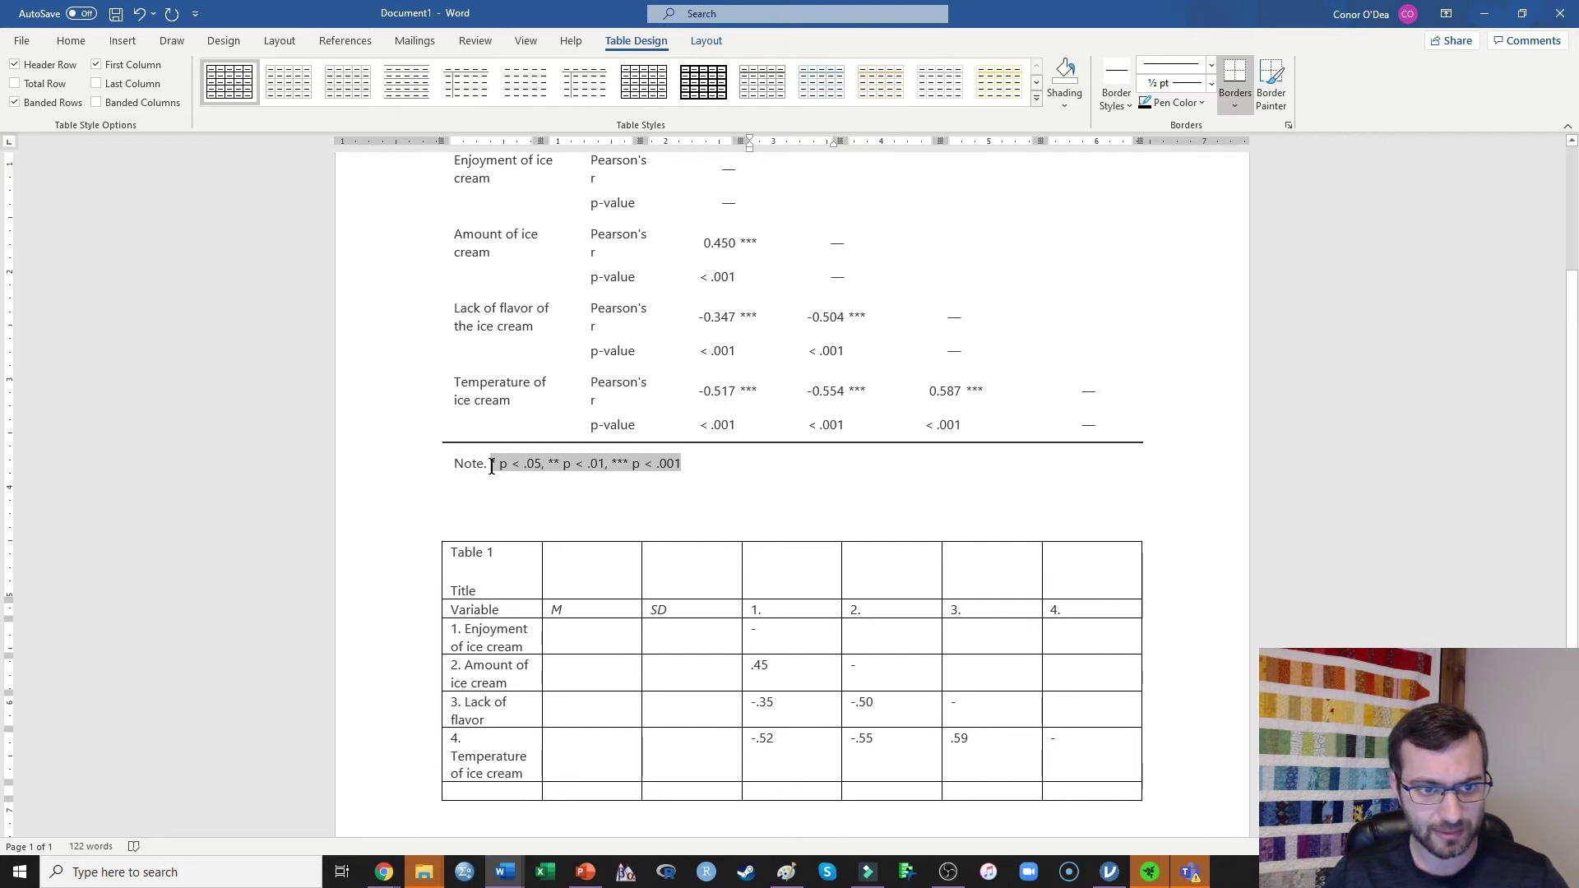
pyautogui.click(458, 792)
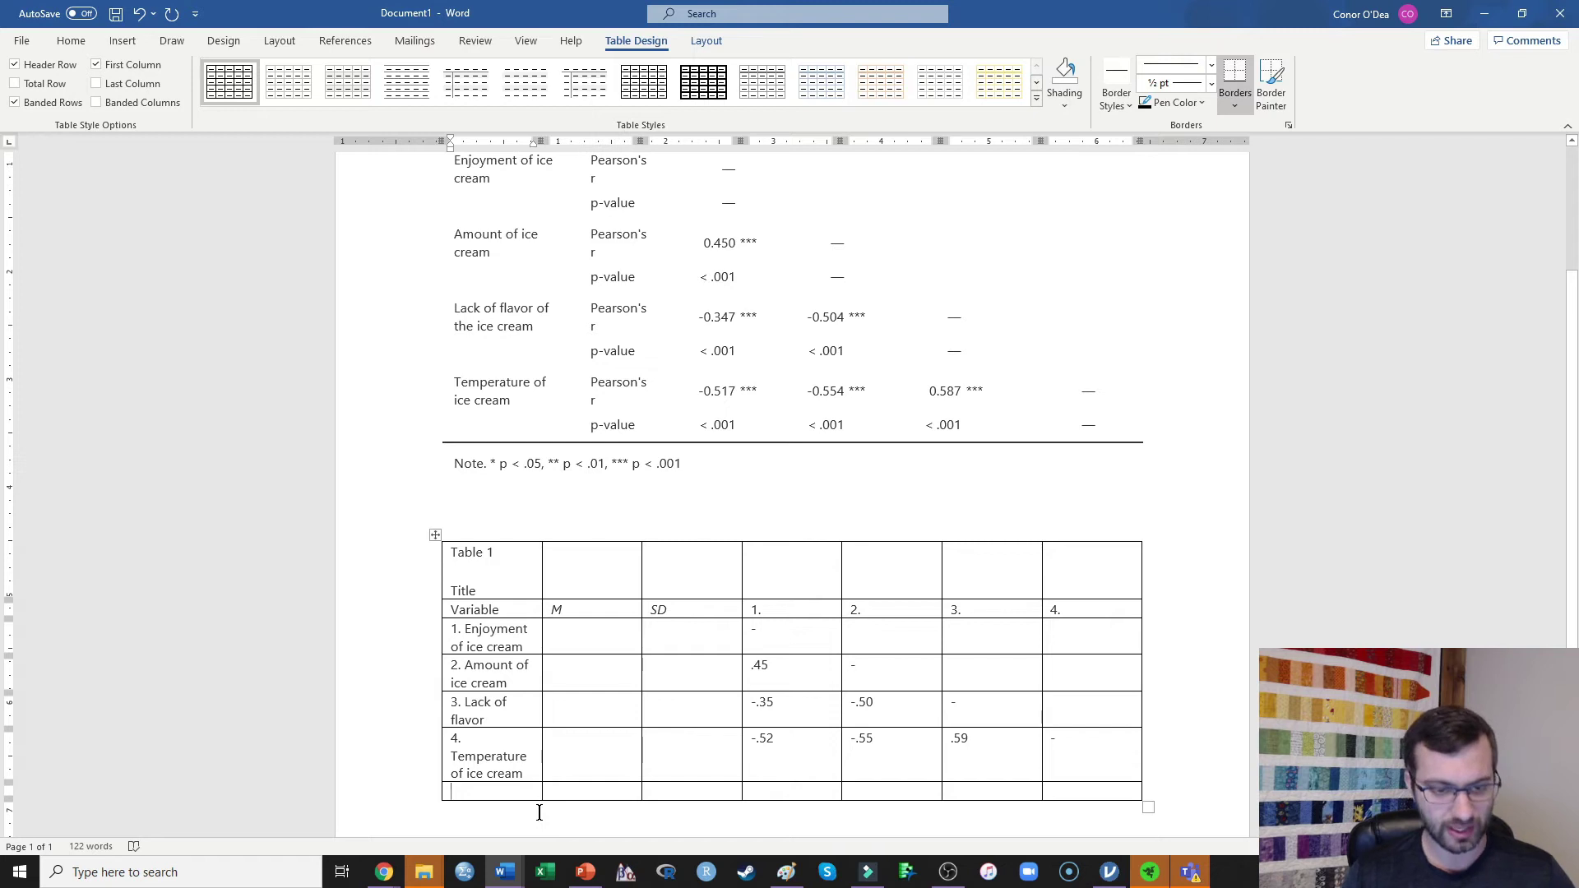
pyautogui.write('Note. *')
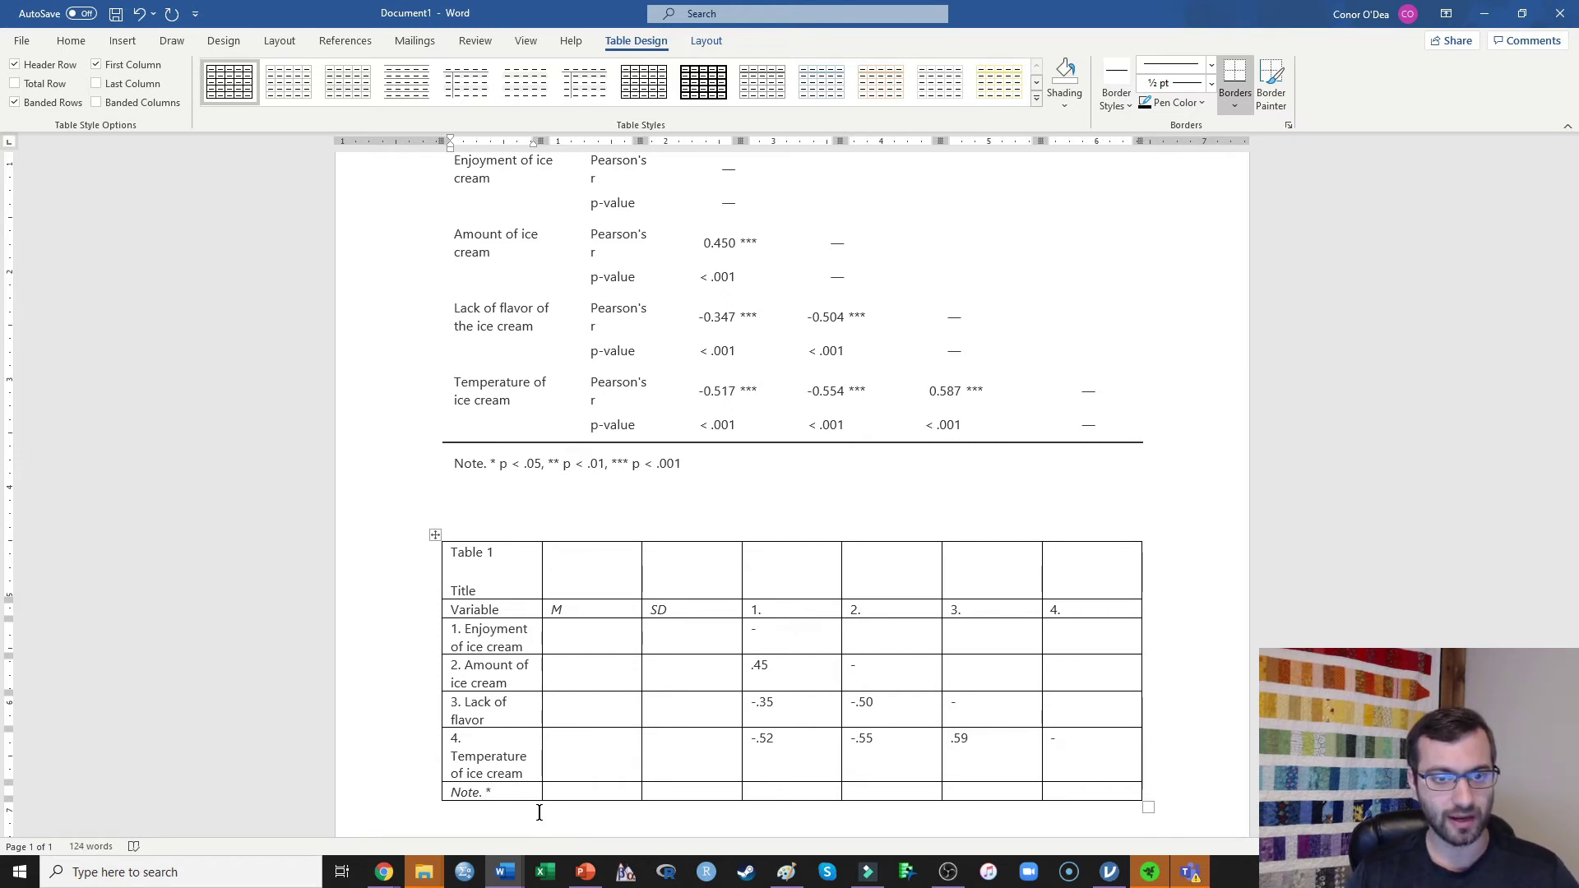
pyautogui.hotkey('ctrl', 'z')
pyautogui.write('. *p < .05')
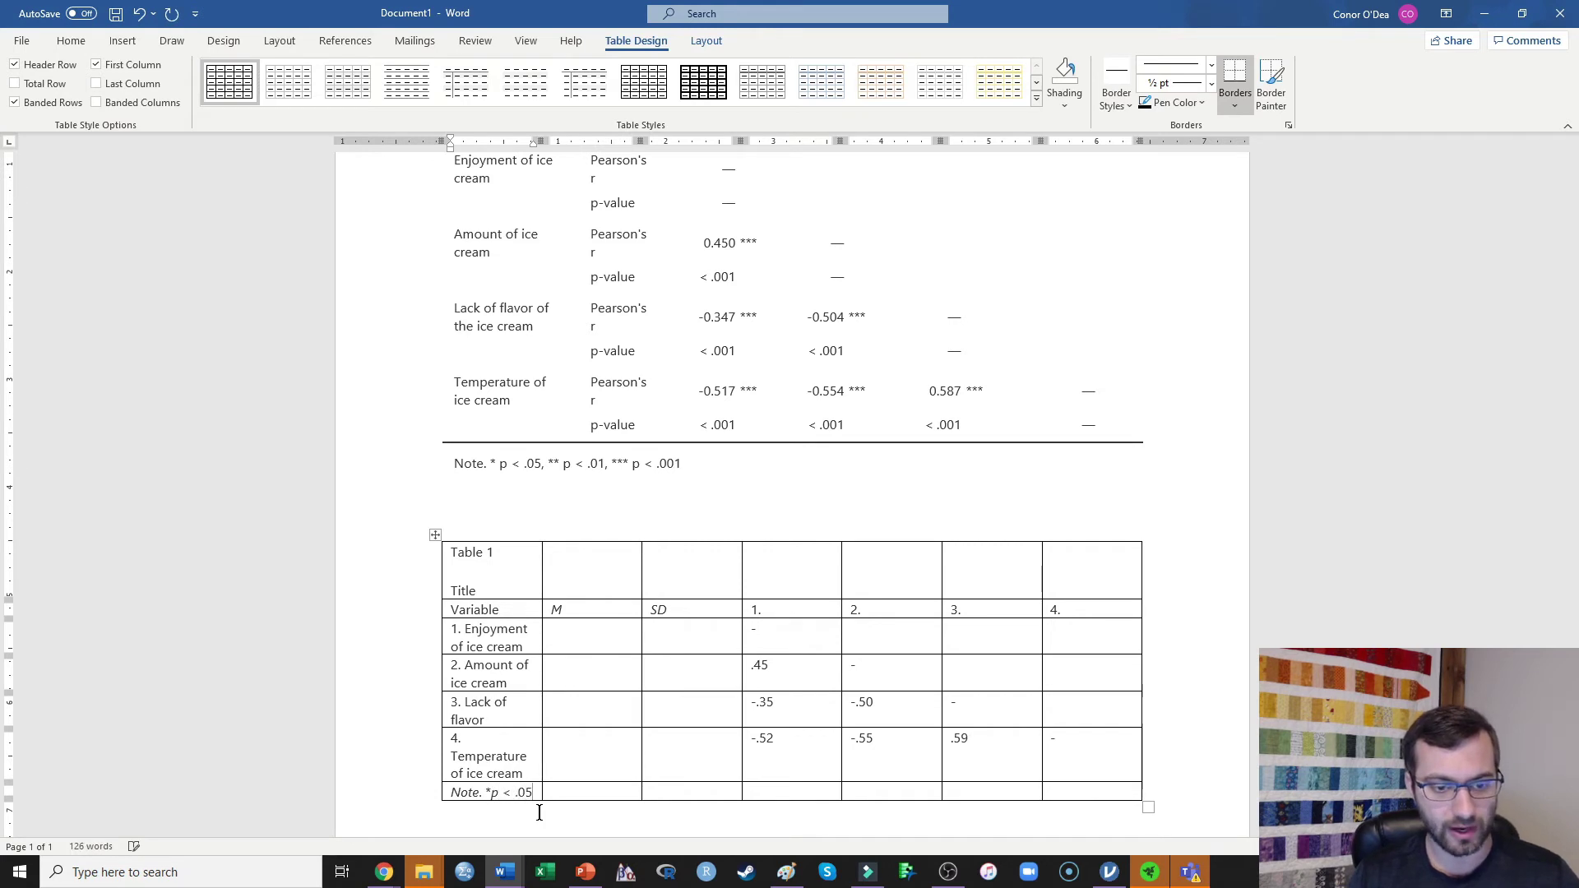
pyautogui.write(', ')
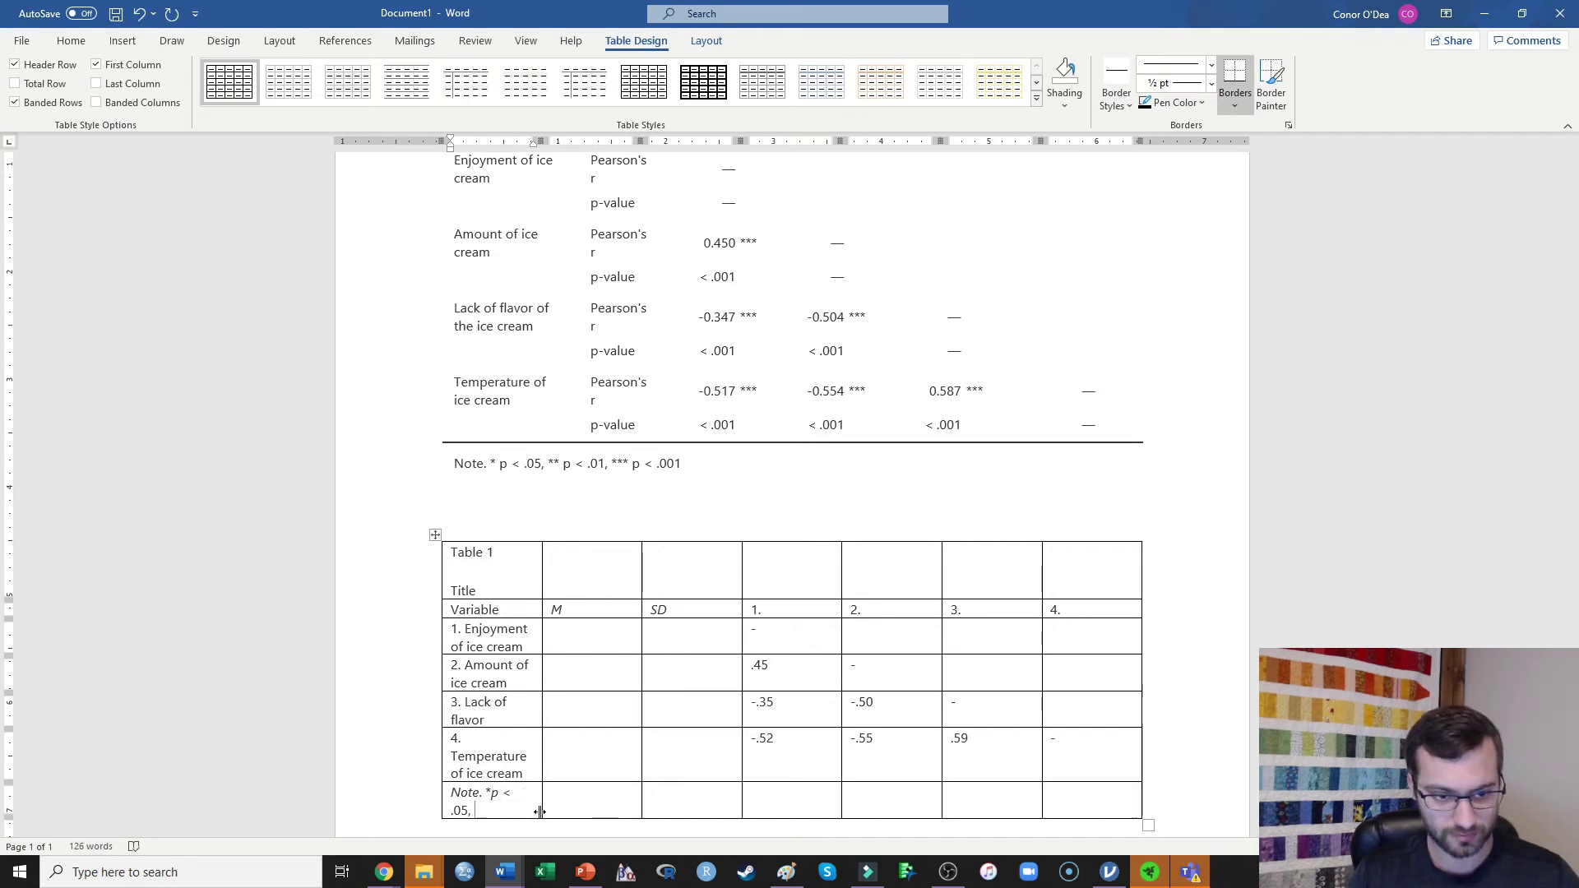
pyautogui.write('**p < .01, ***')
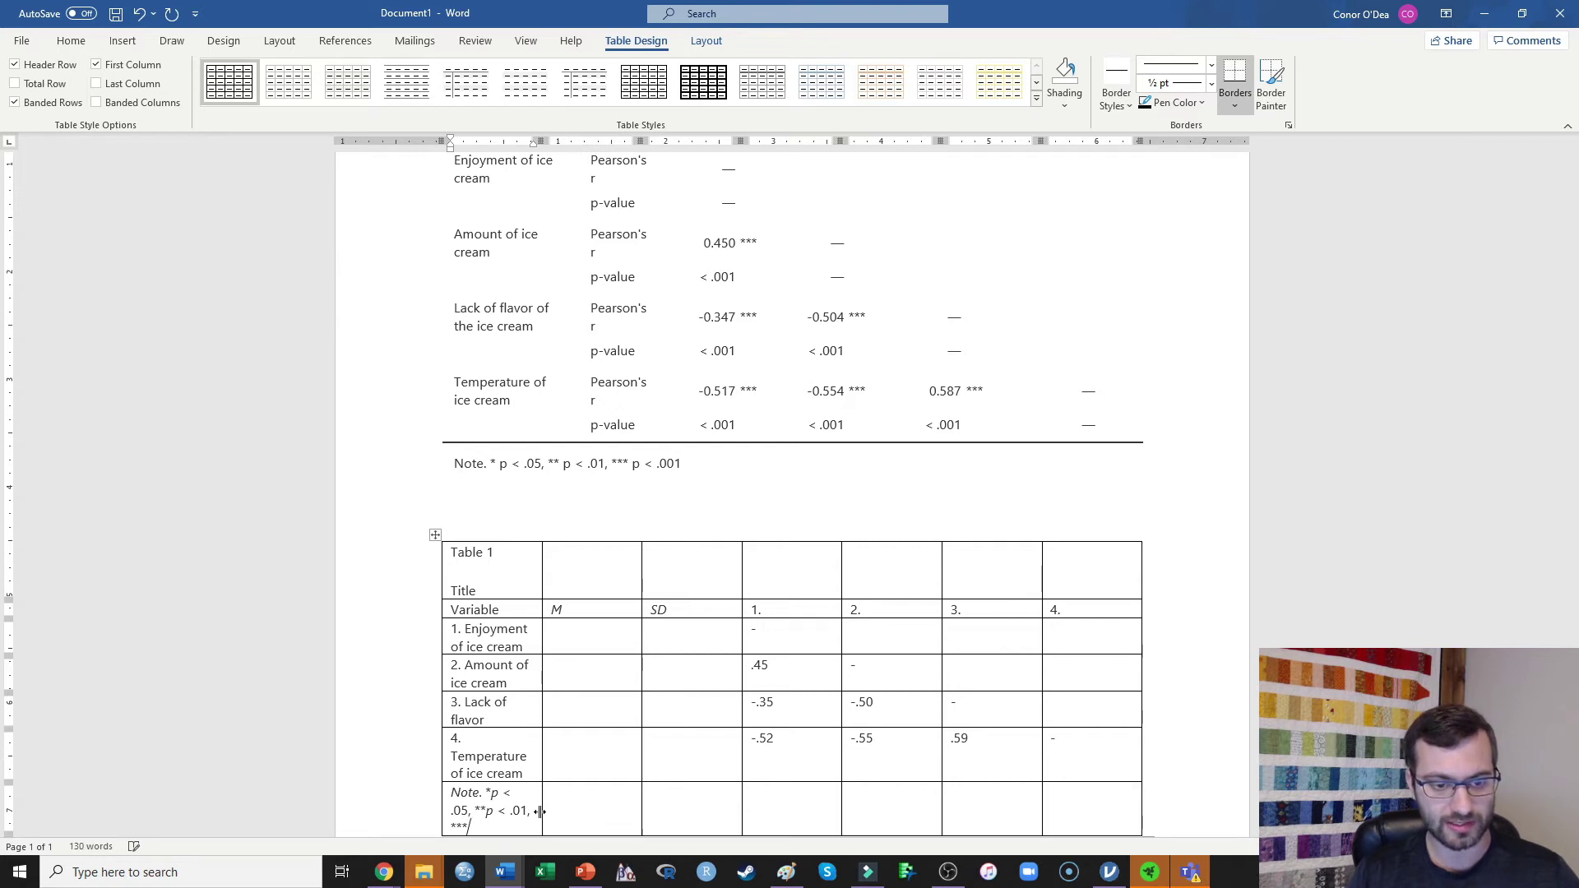
pyautogui.press('BackSpace')
pyautogui.press('BackSpace')
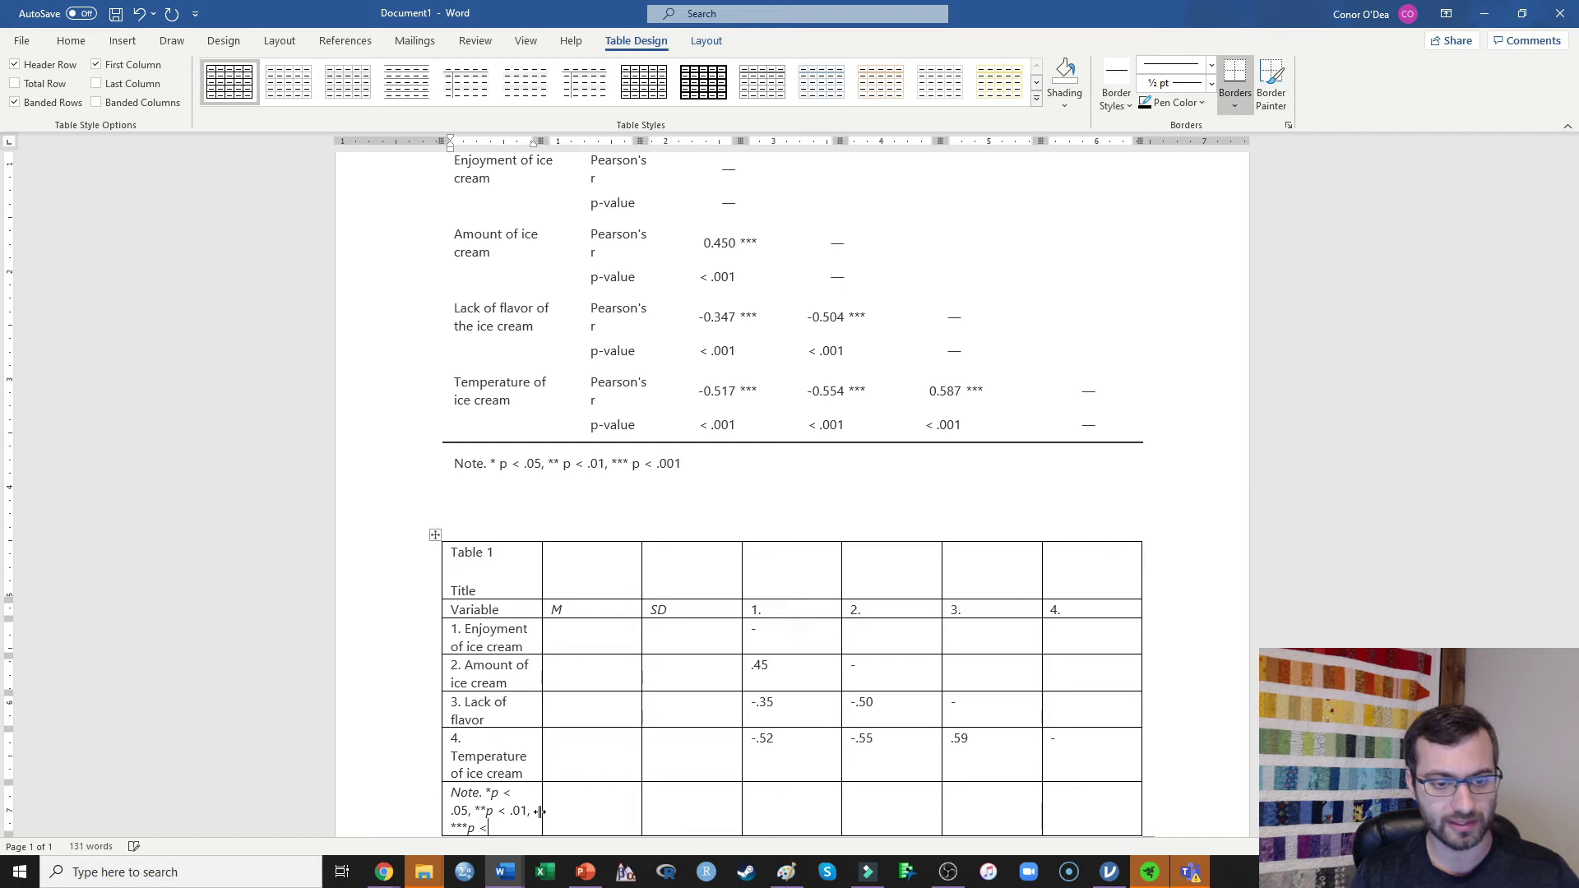
pyautogui.write('01')
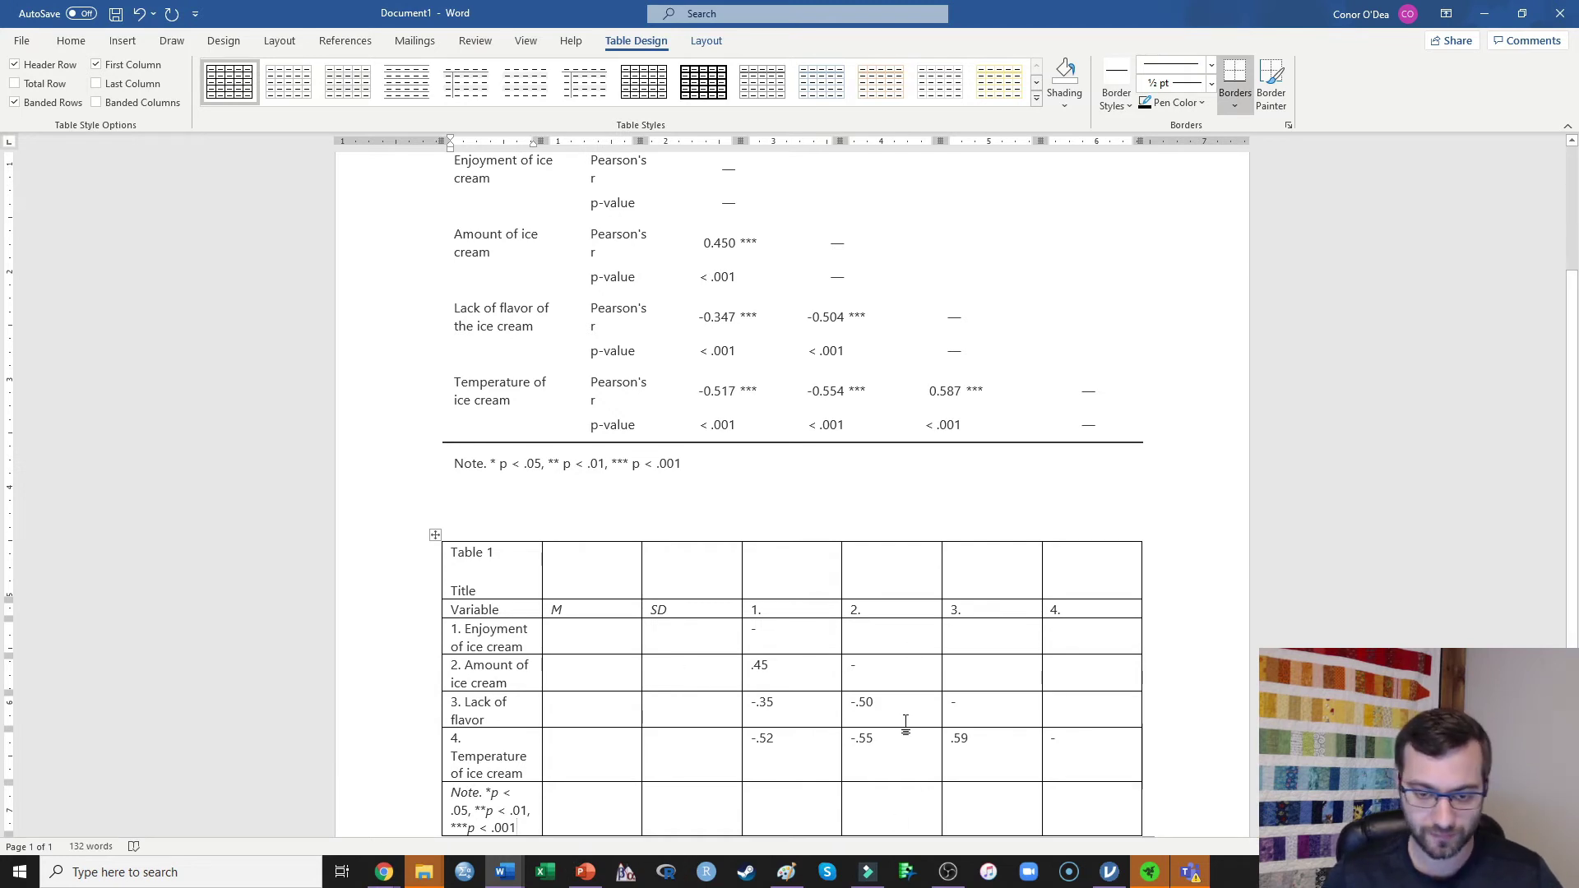
# Switch to jamovi and start a Descriptives analysis to get the values for the empty M and SD cells
pyautogui.moveTo(563, 628); pyautogui.dragTo(707, 753)
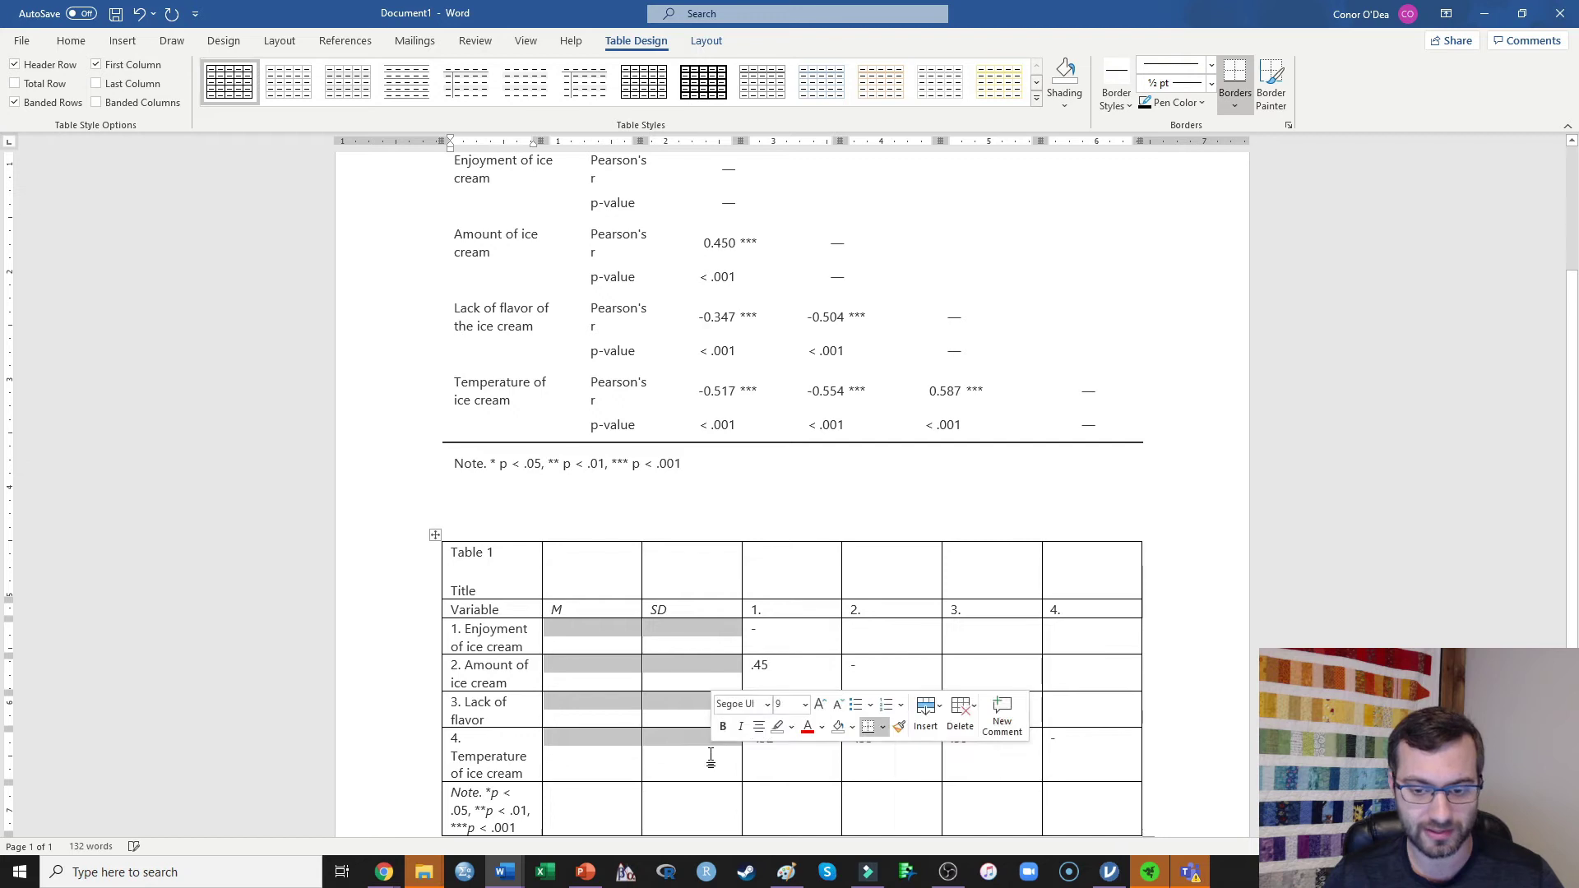
pyautogui.click(1108, 872)
pyautogui.moveTo(1118, 28); pyautogui.dragTo(575, 0)
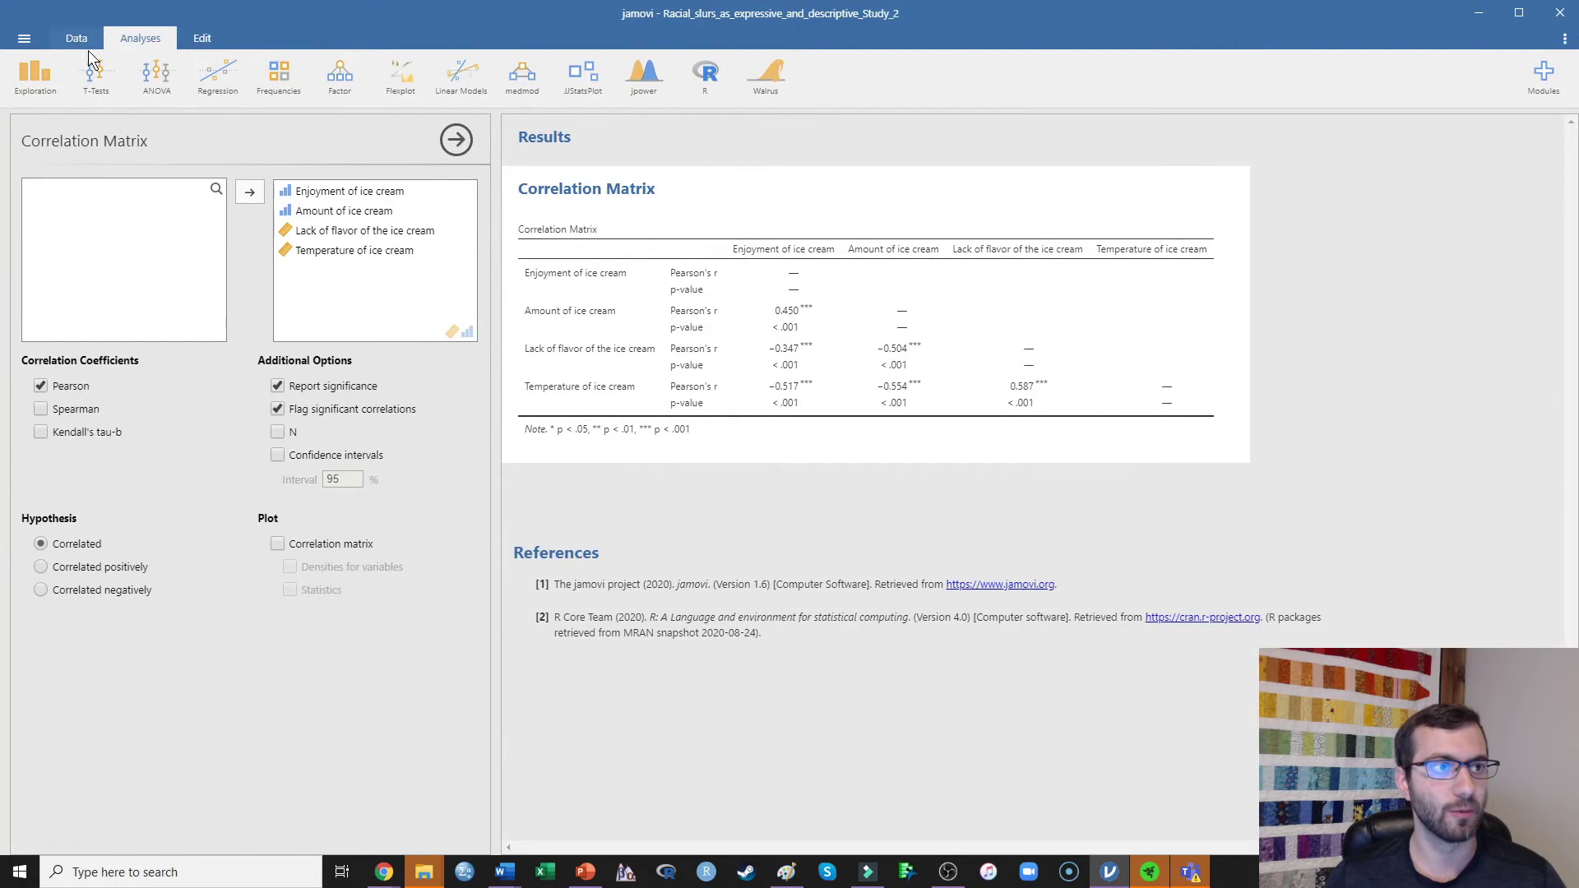
pyautogui.click(40, 74)
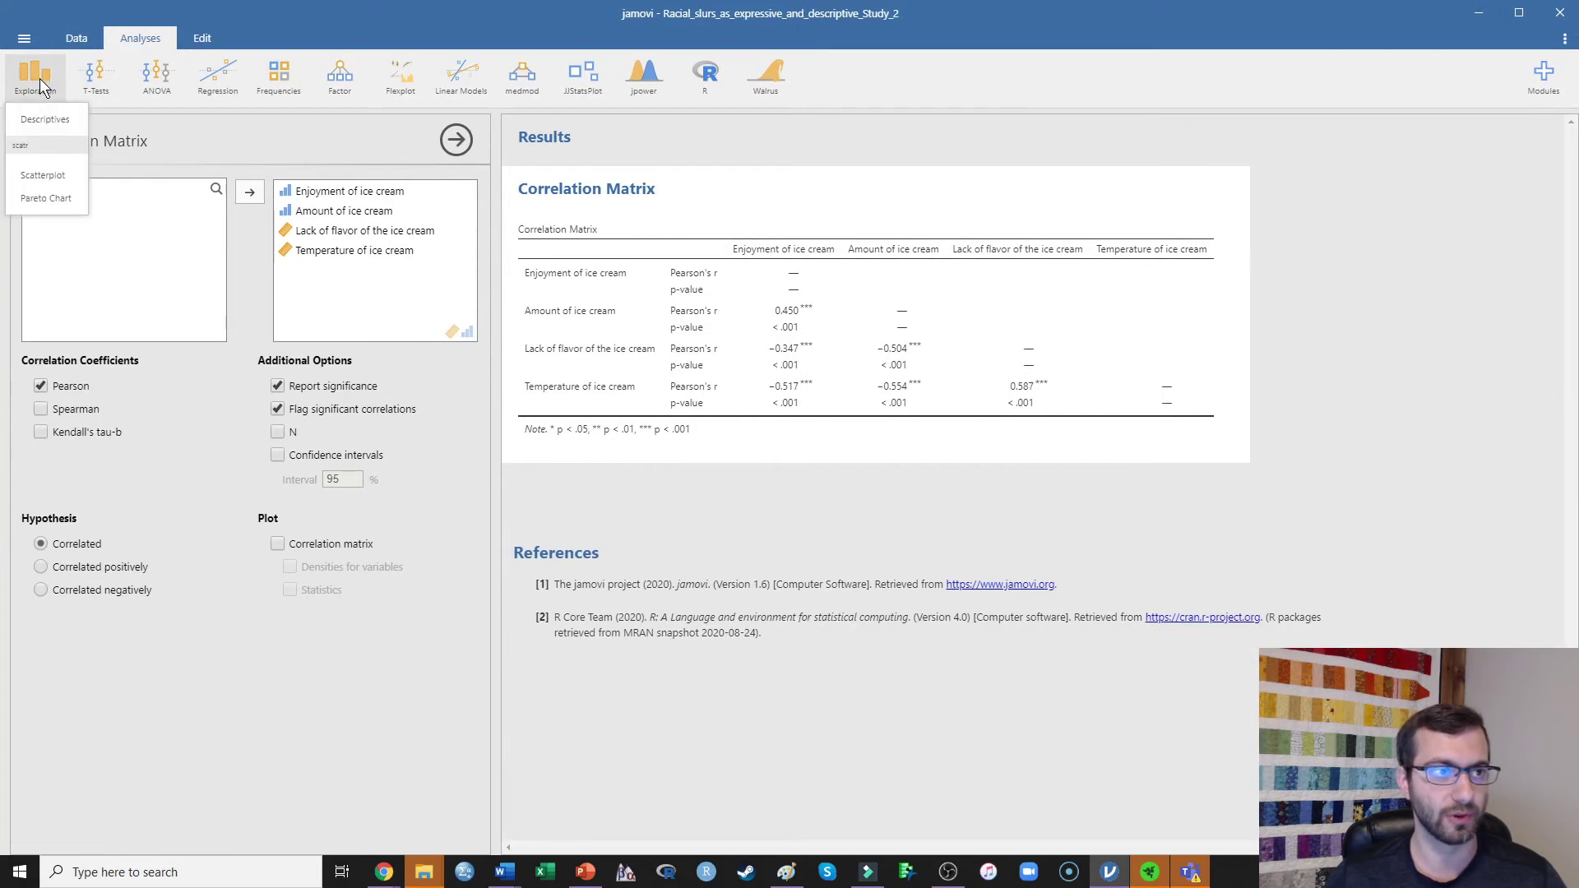
pyautogui.click(41, 123)
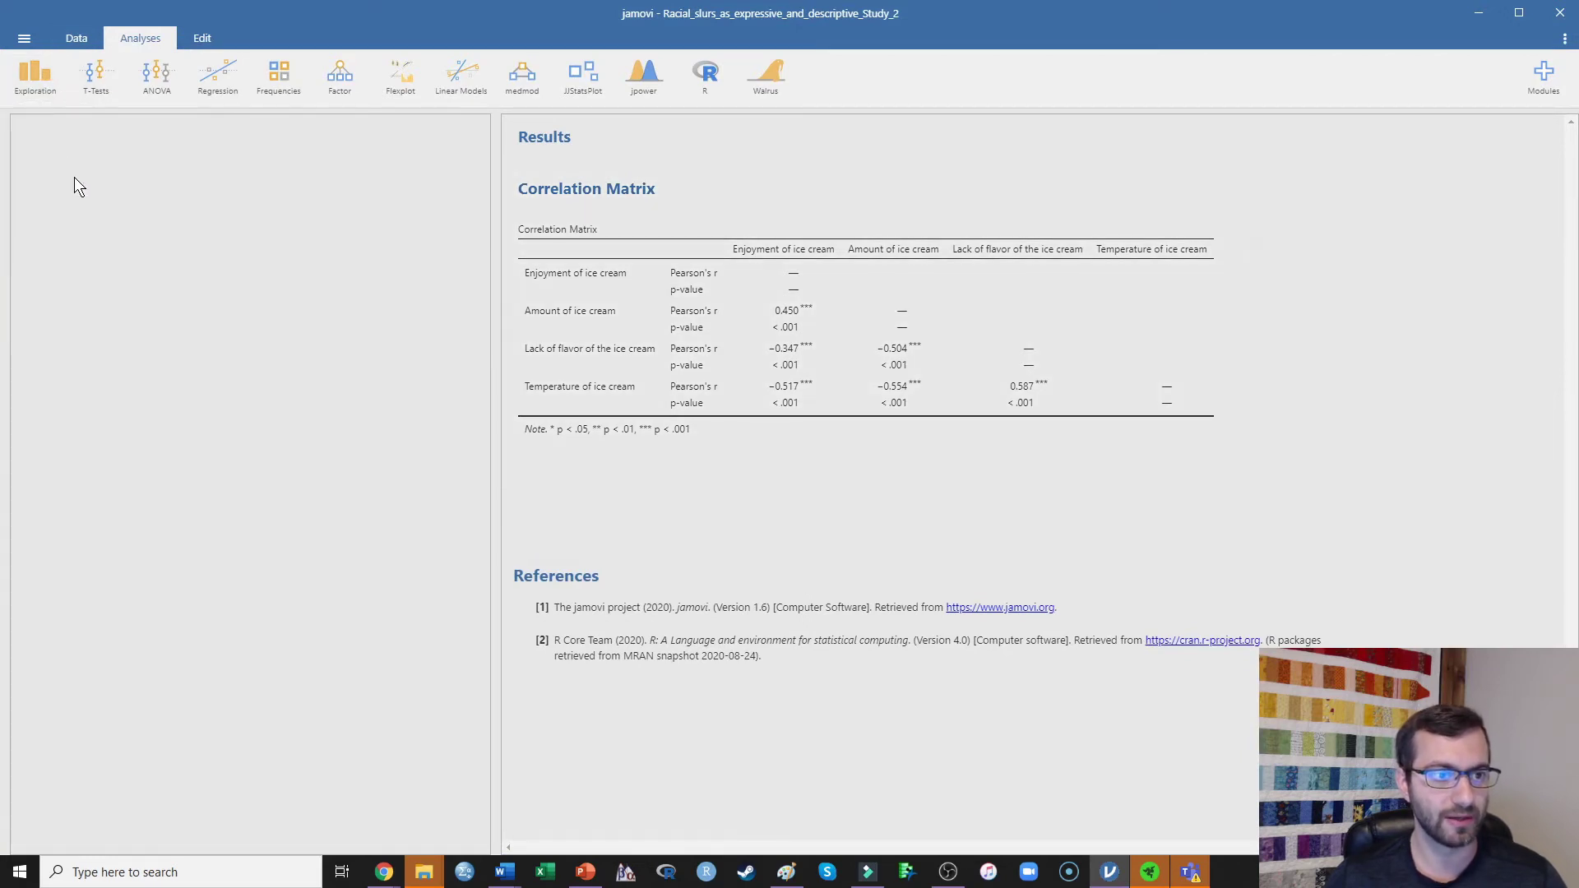
# Add all four ice cream variables, from Amount of ice cream through Enjoyment of ice cream, to the Descriptives analysis
pyautogui.click(89, 193)
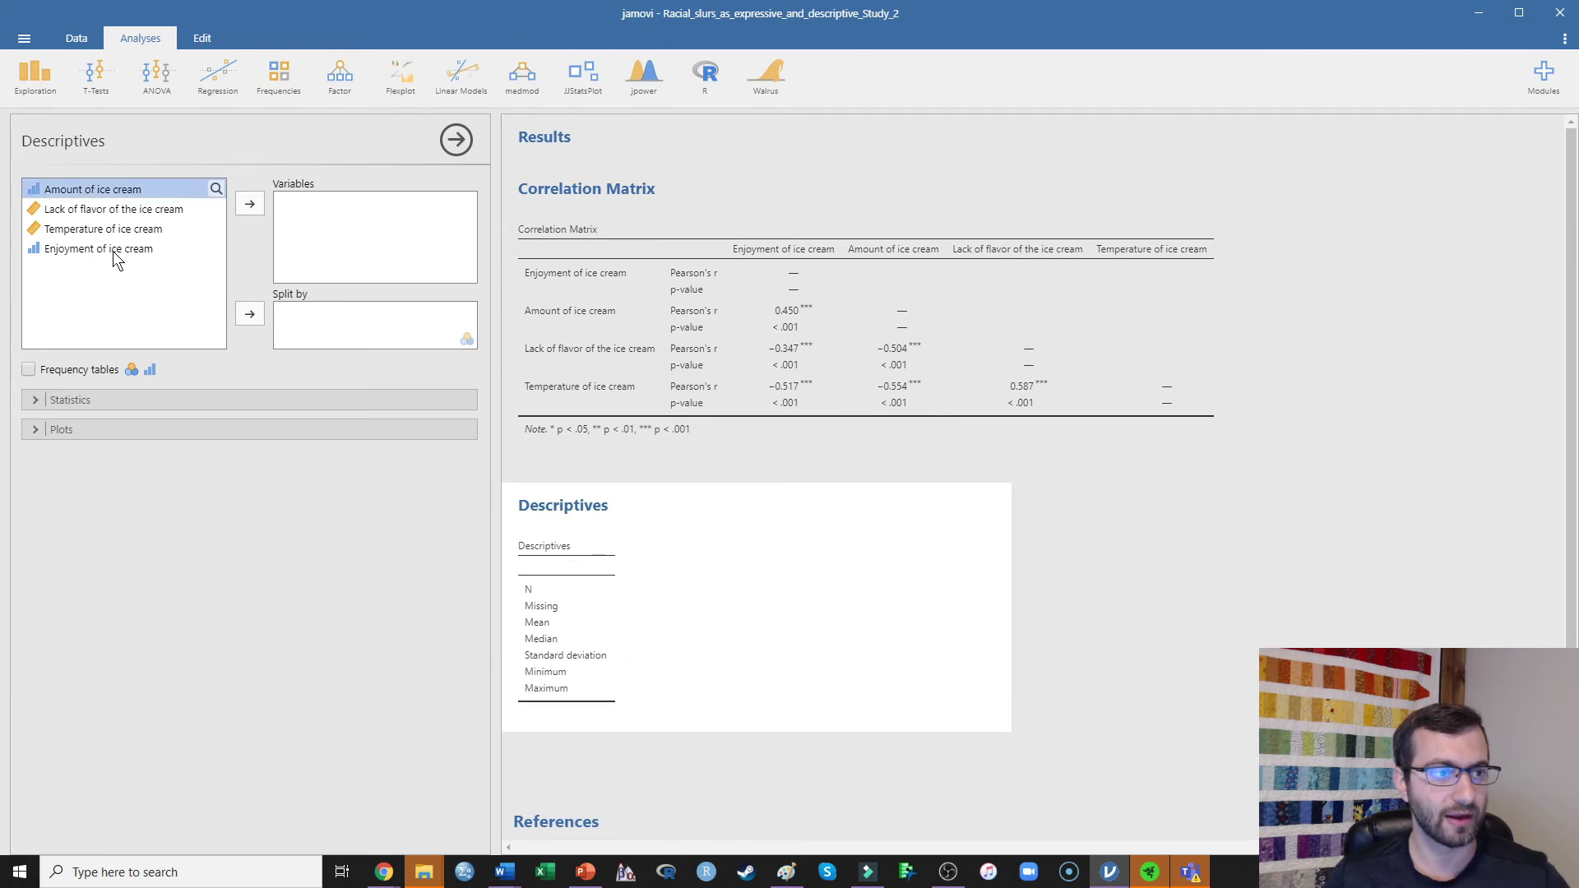
pyautogui.keyDown('shift'); pyautogui.click(111, 245); pyautogui.keyUp('shift')
pyautogui.click(255, 201)
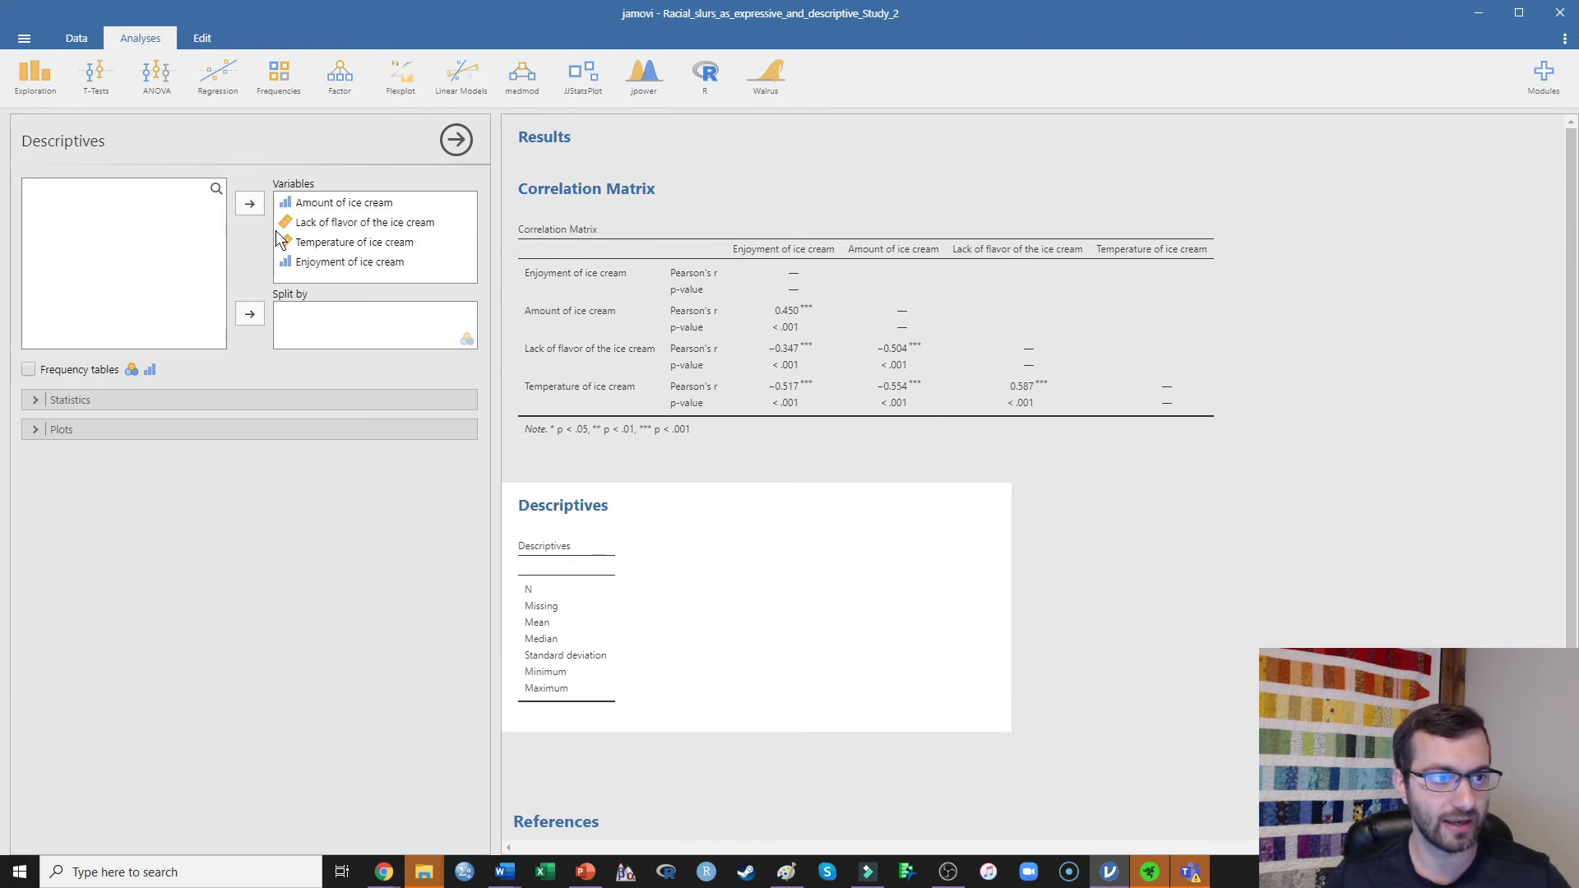
# Limit the descriptive statistics to mean and standard deviation by turning off N, Missing, Median, Minimum and Maximum
pyautogui.click(123, 400)
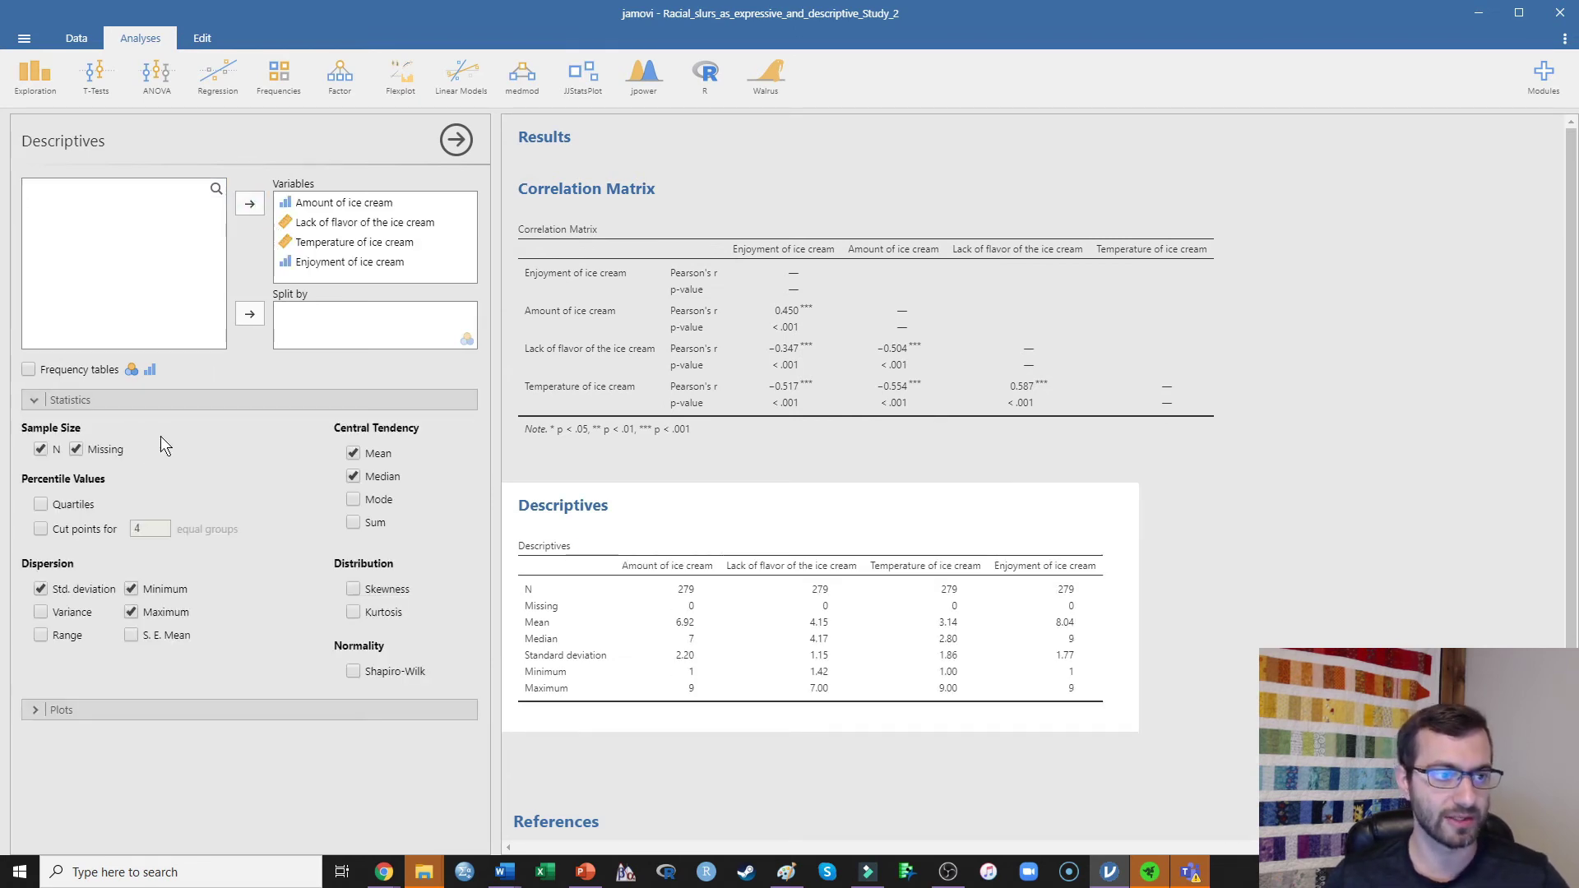
pyautogui.click(76, 451)
pyautogui.click(41, 449)
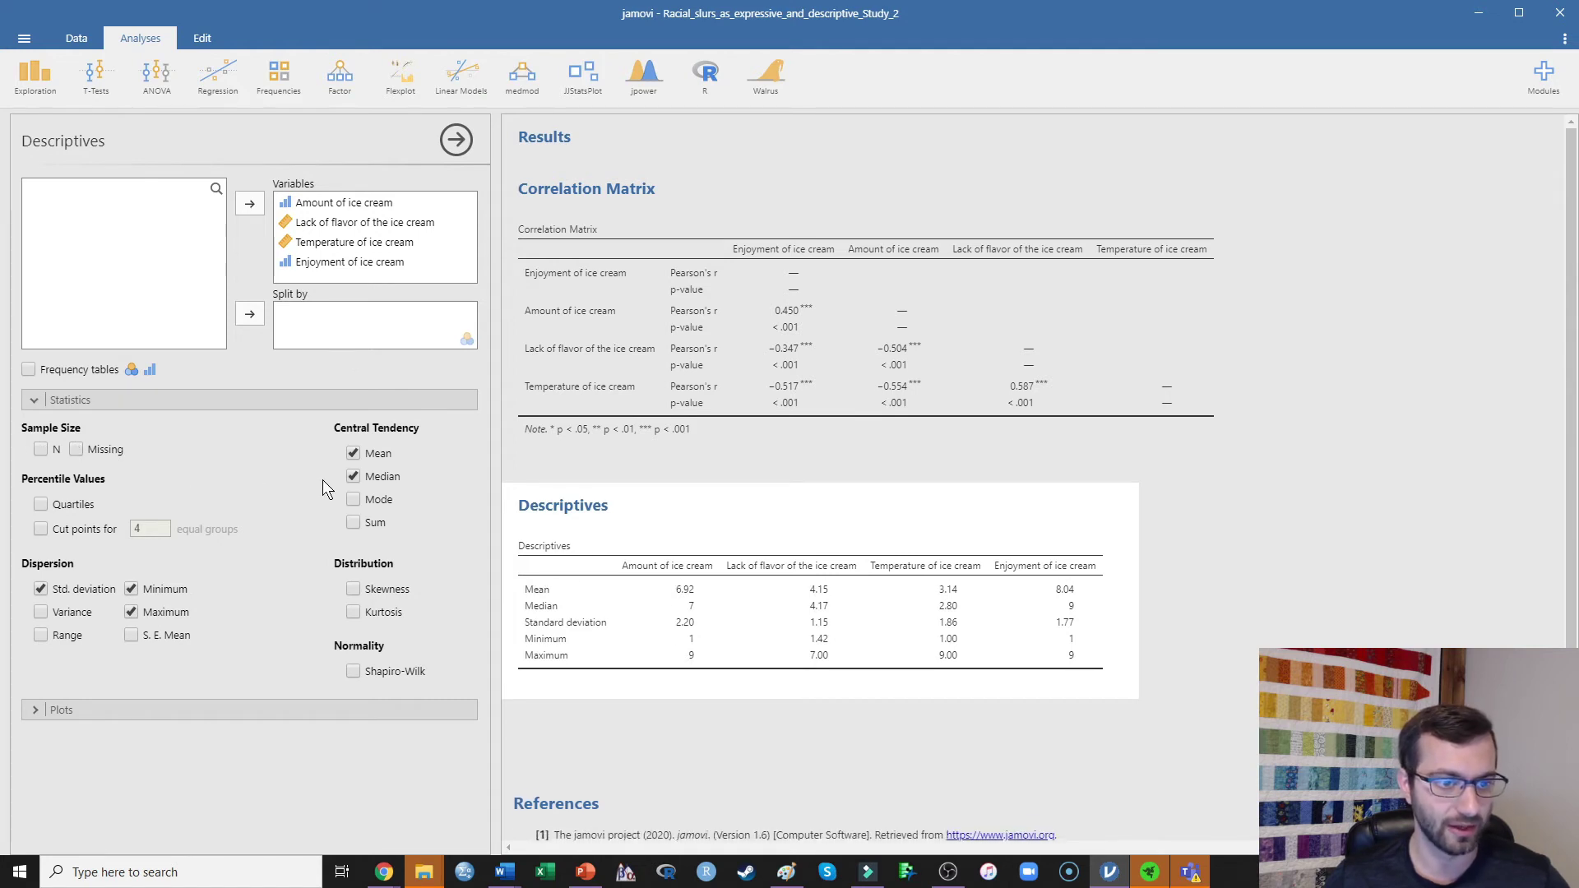
pyautogui.click(132, 590)
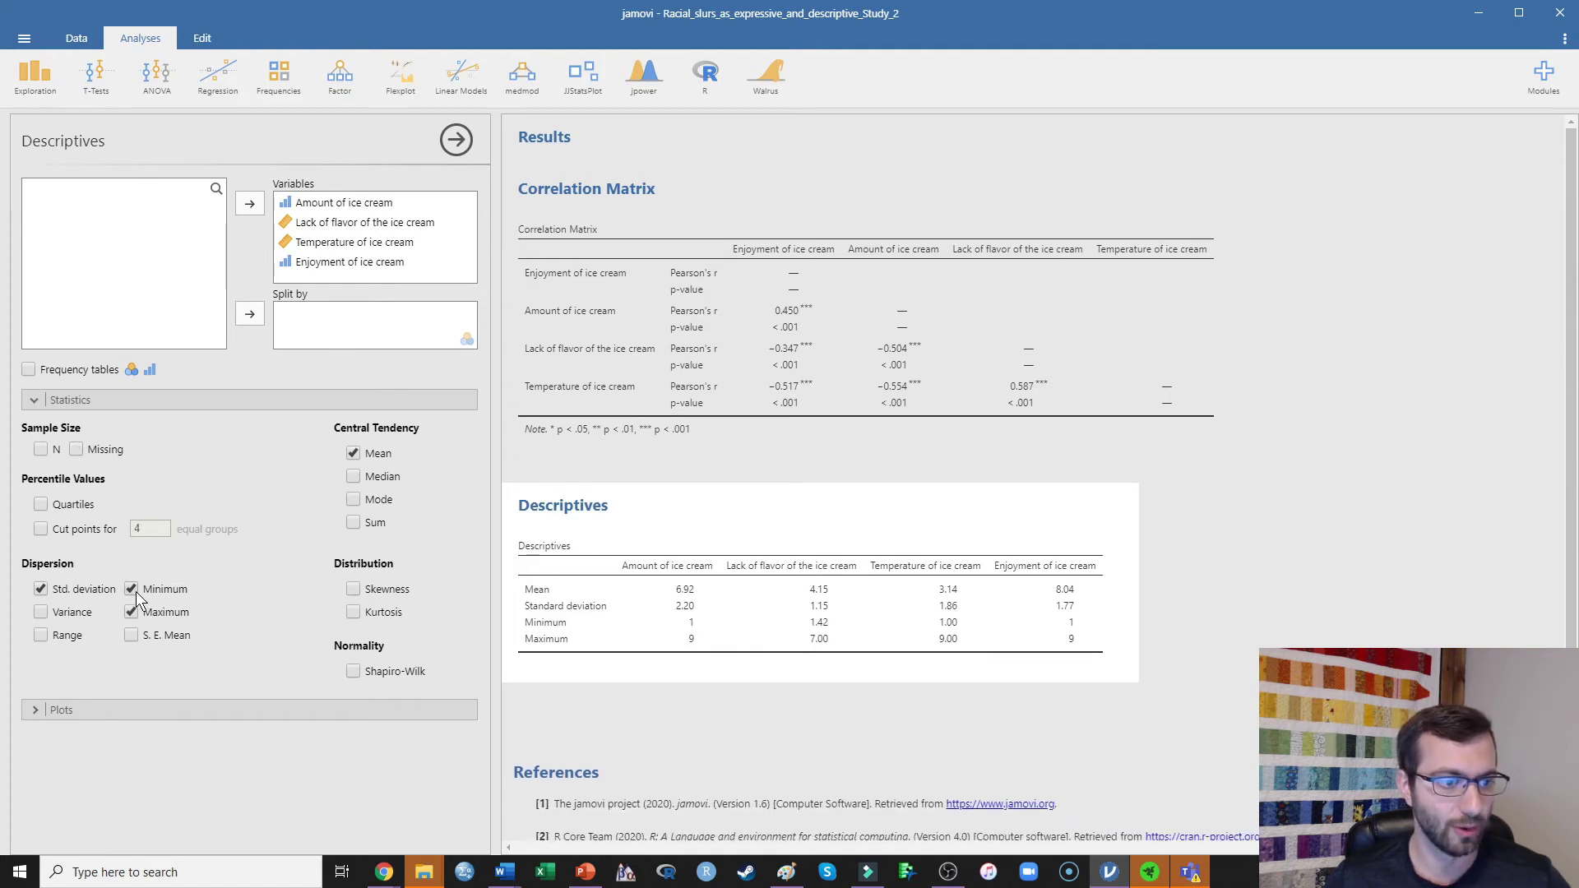
pyautogui.click(131, 612)
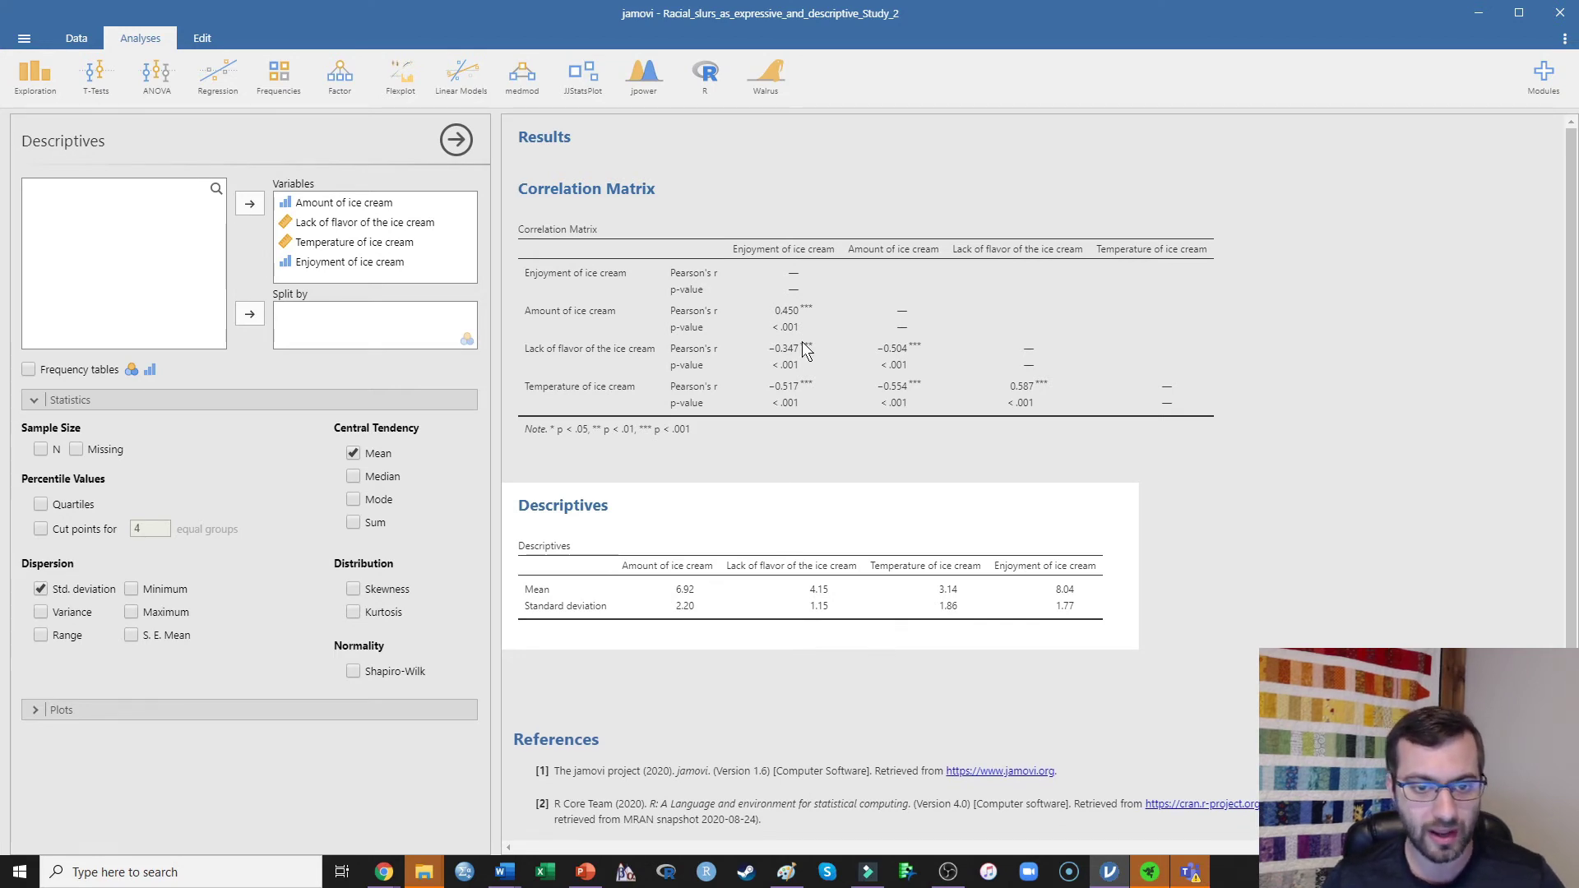
# Close the Descriptives options and arrange Word and jamovi side by side so the Word table and the results are both in view
pyautogui.doubleClick(946, 6)
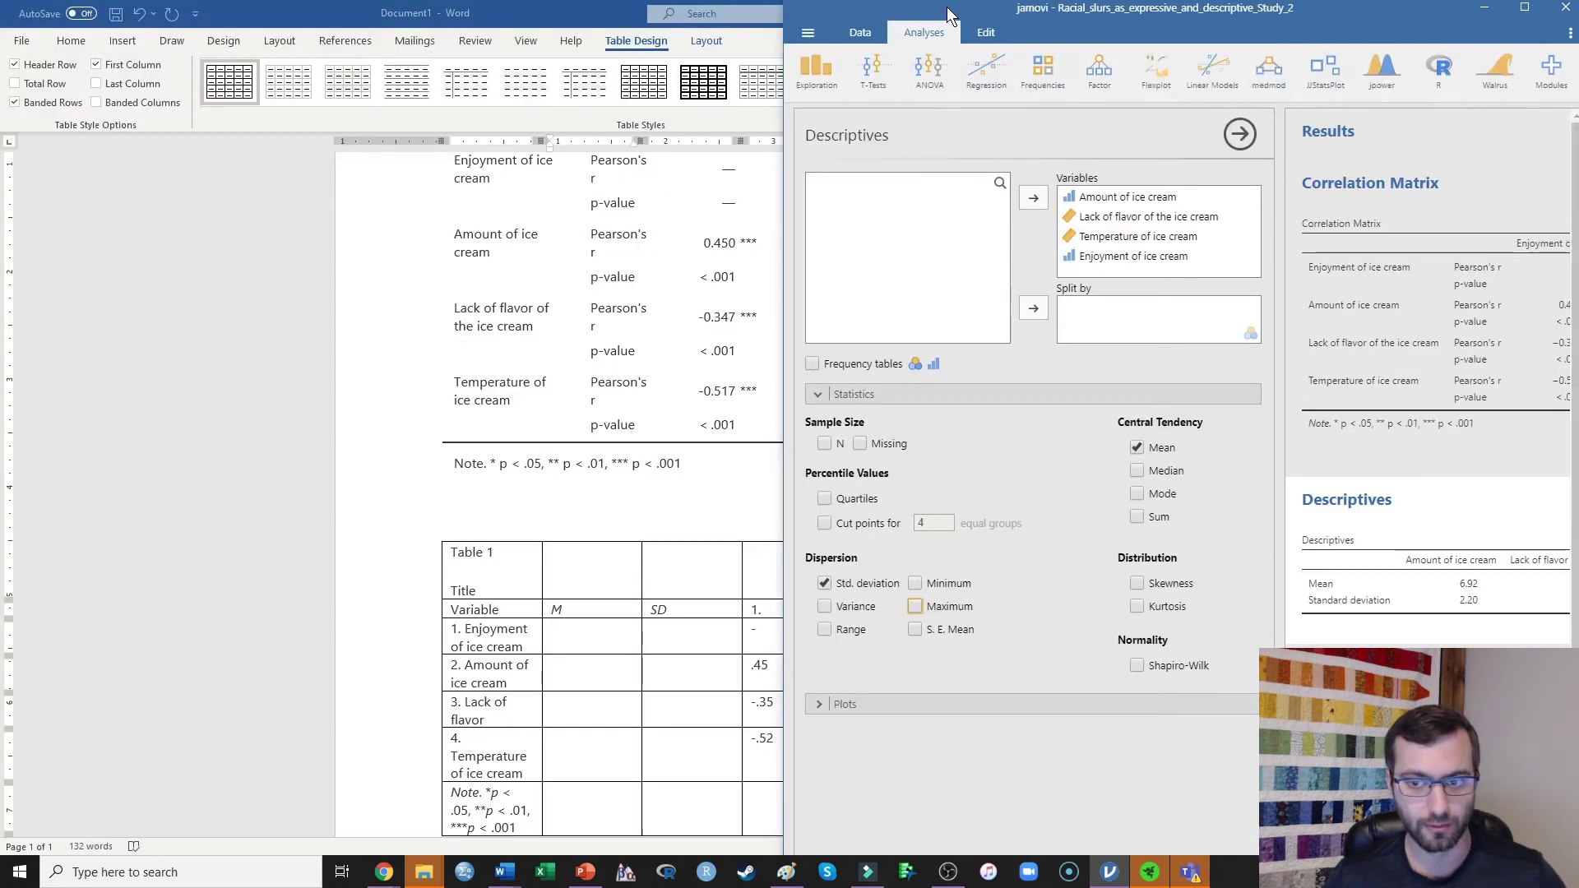
pyautogui.click(1256, 138)
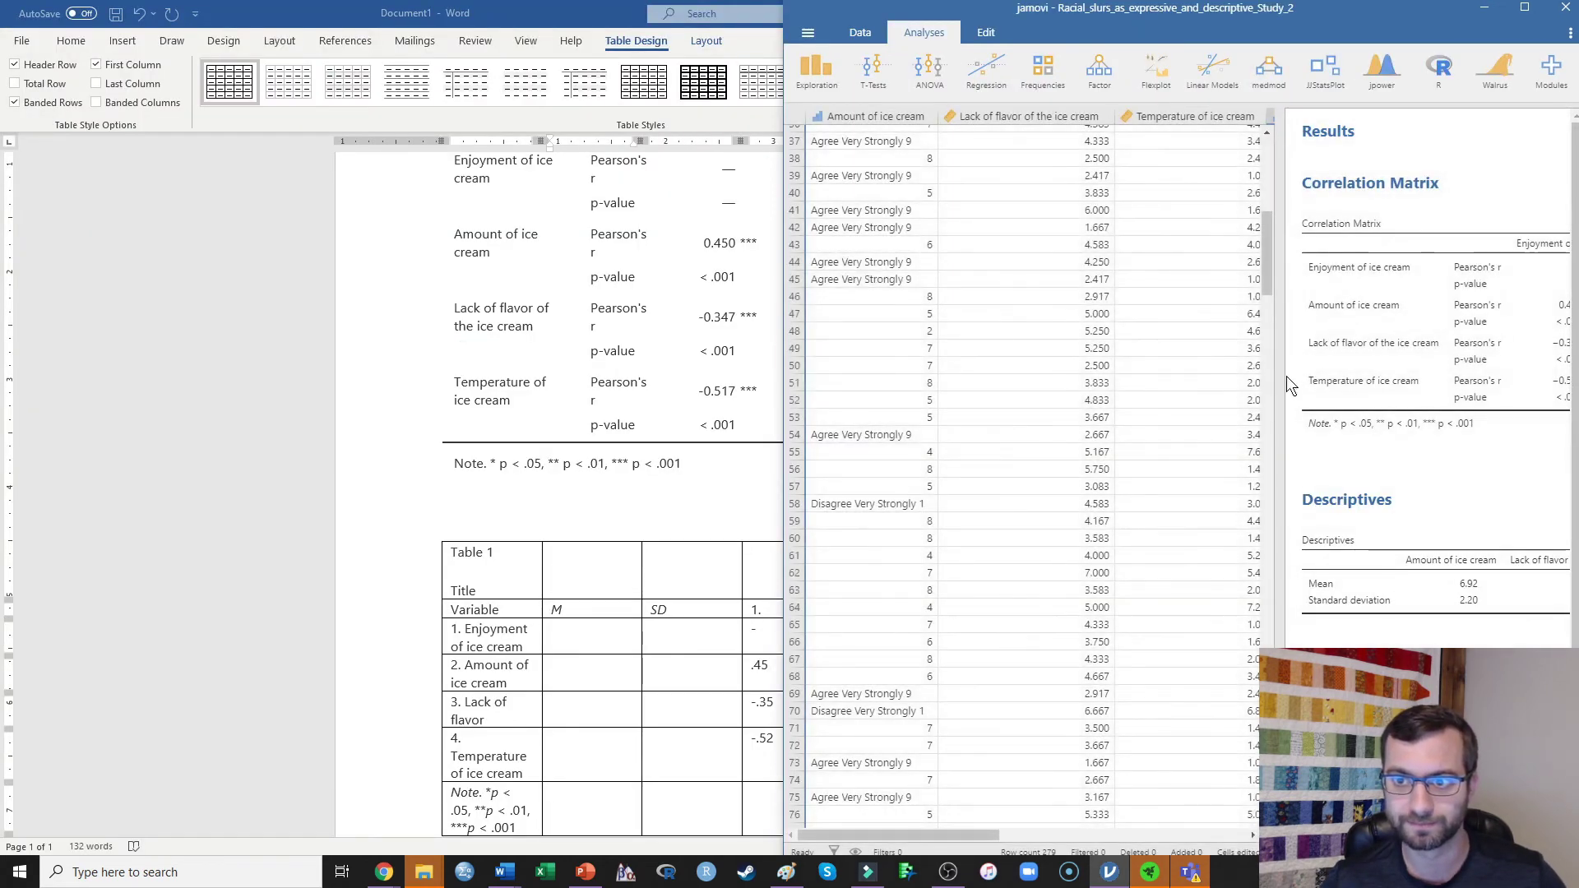
pyautogui.click(553, 3)
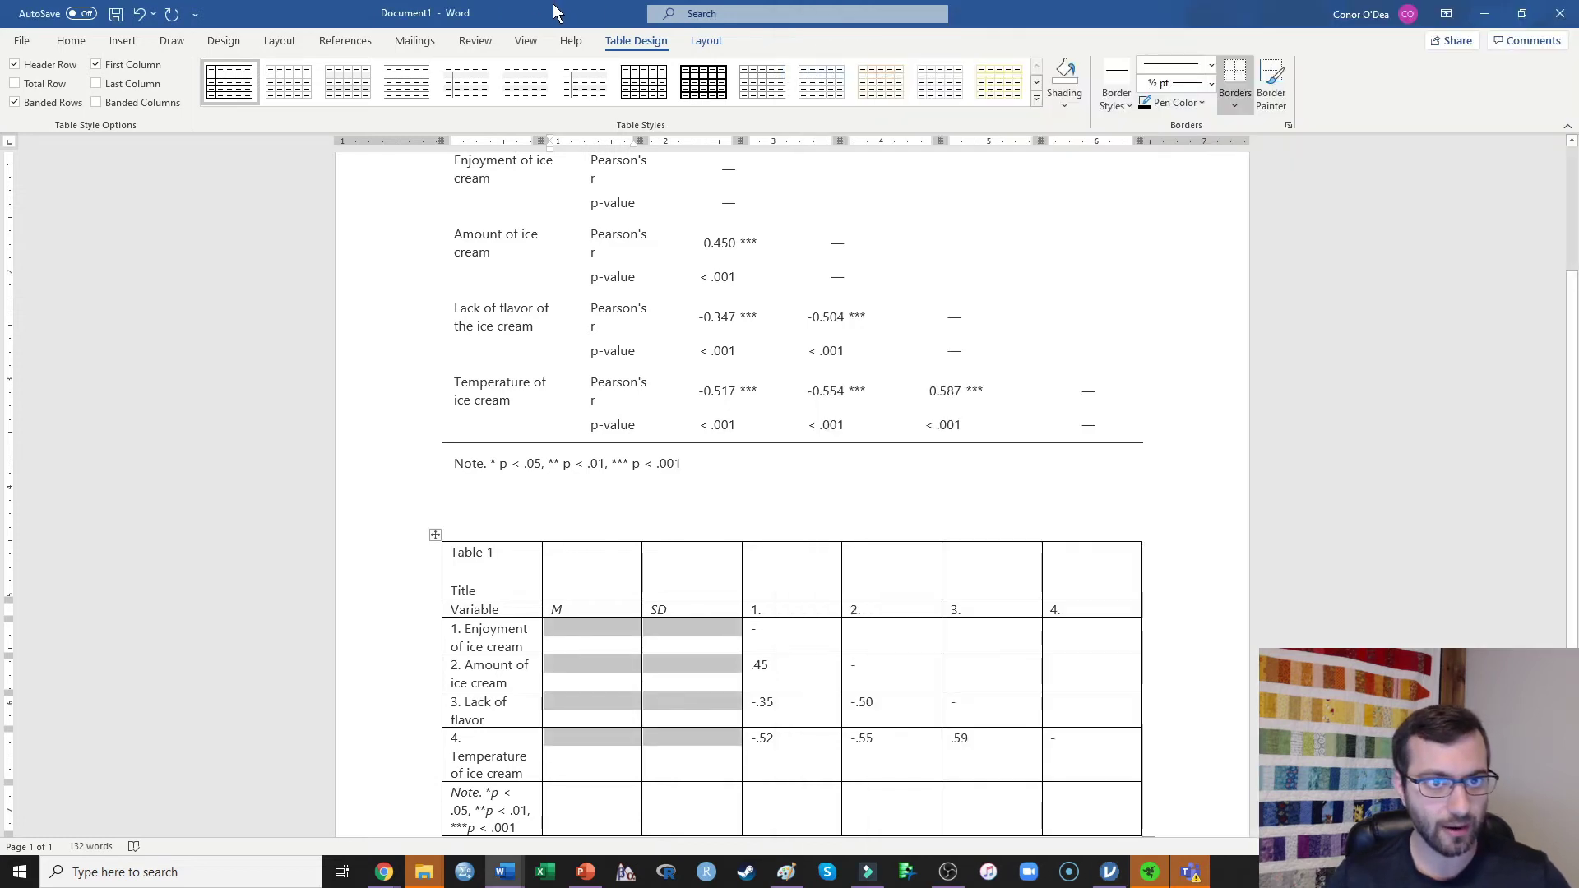
pyautogui.press('super+Left')
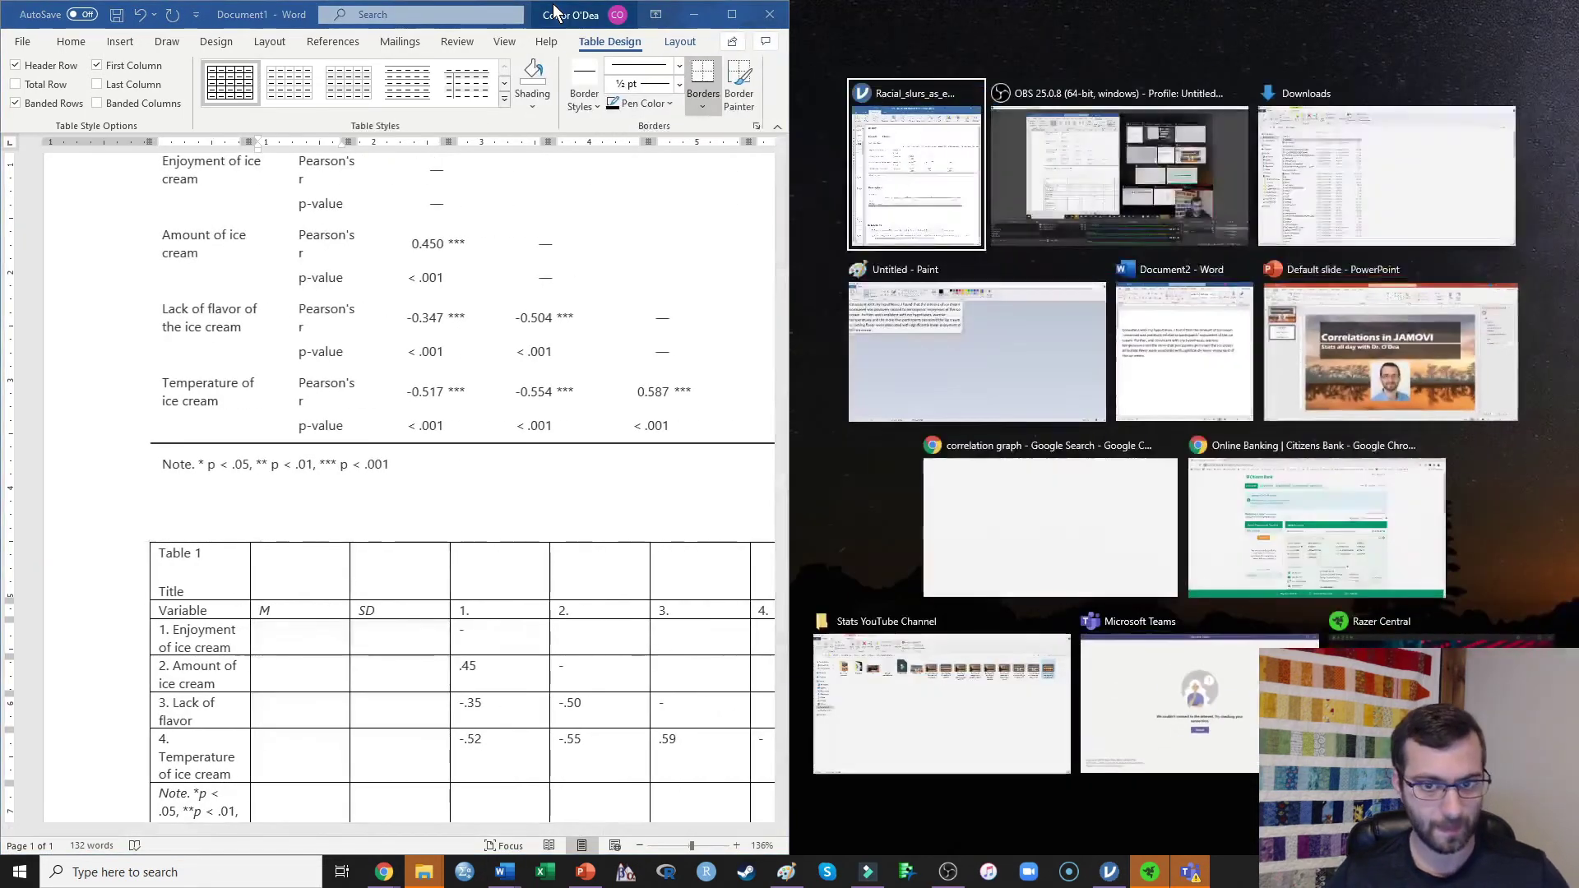
pyautogui.click(961, 176)
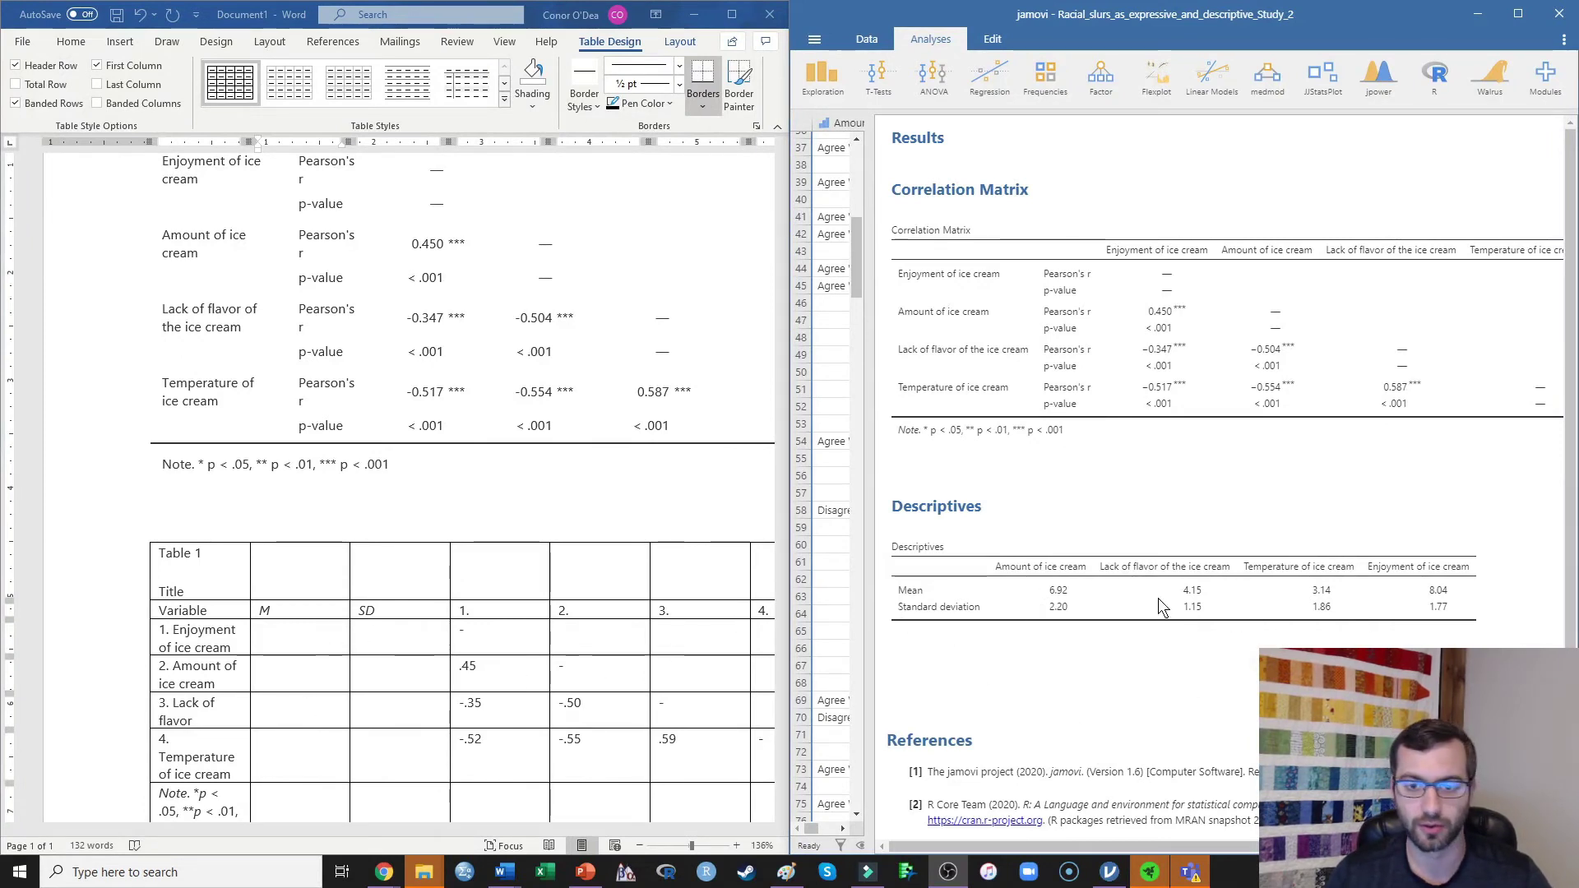
# Enter M 6.92 and SD 2.20 in the Word table's "2. Amount of ice cream" row
pyautogui.moveTo(271, 633); pyautogui.dragTo(412, 748)
pyautogui.click(289, 675)
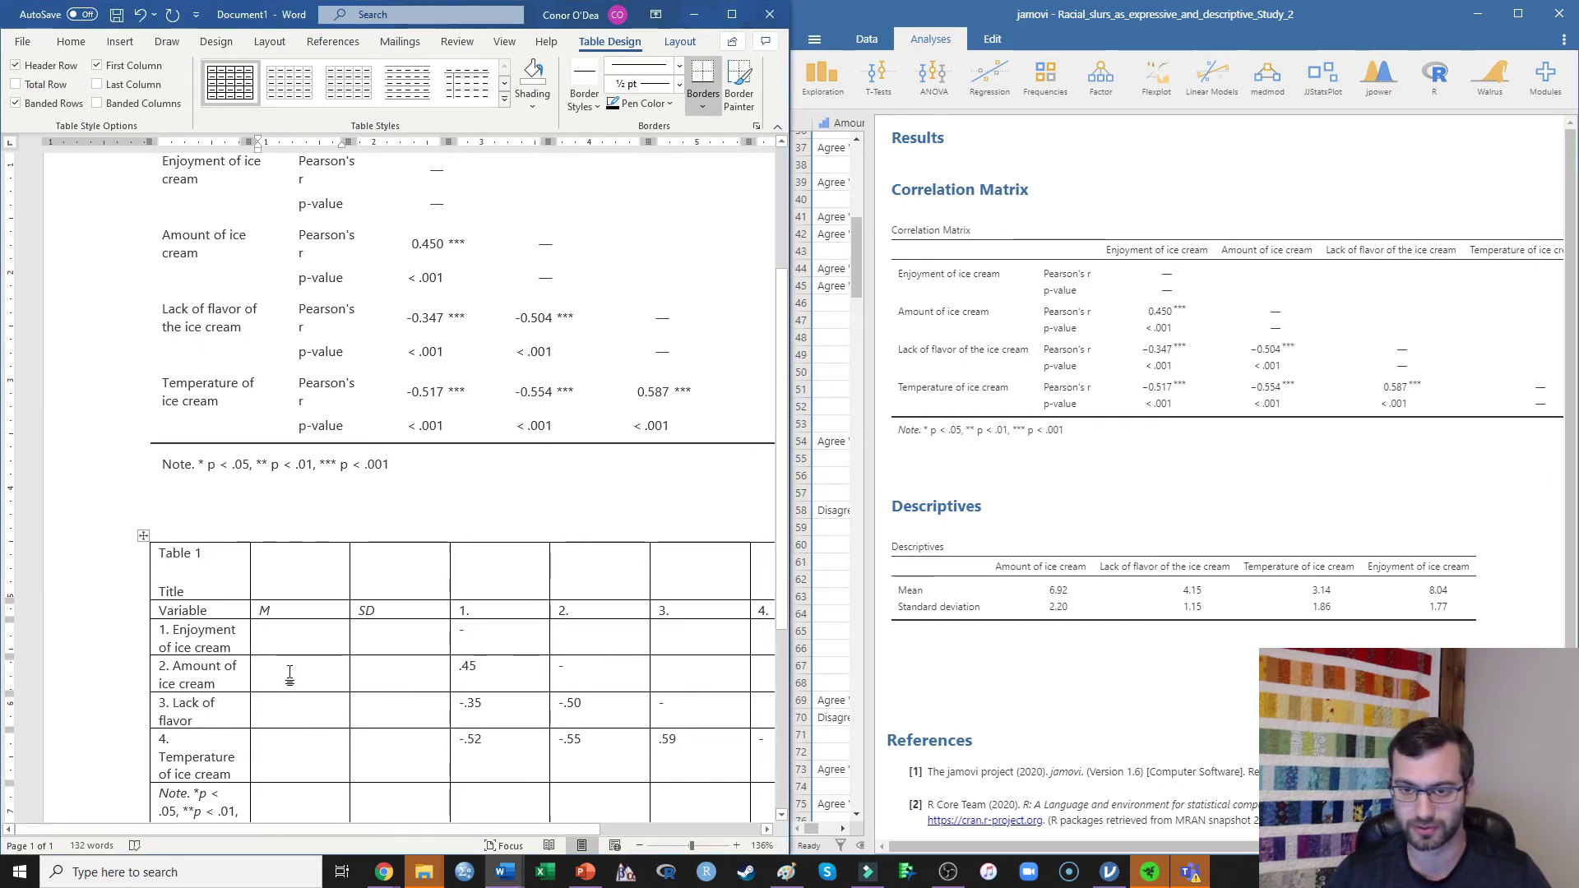
pyautogui.write('6.92')
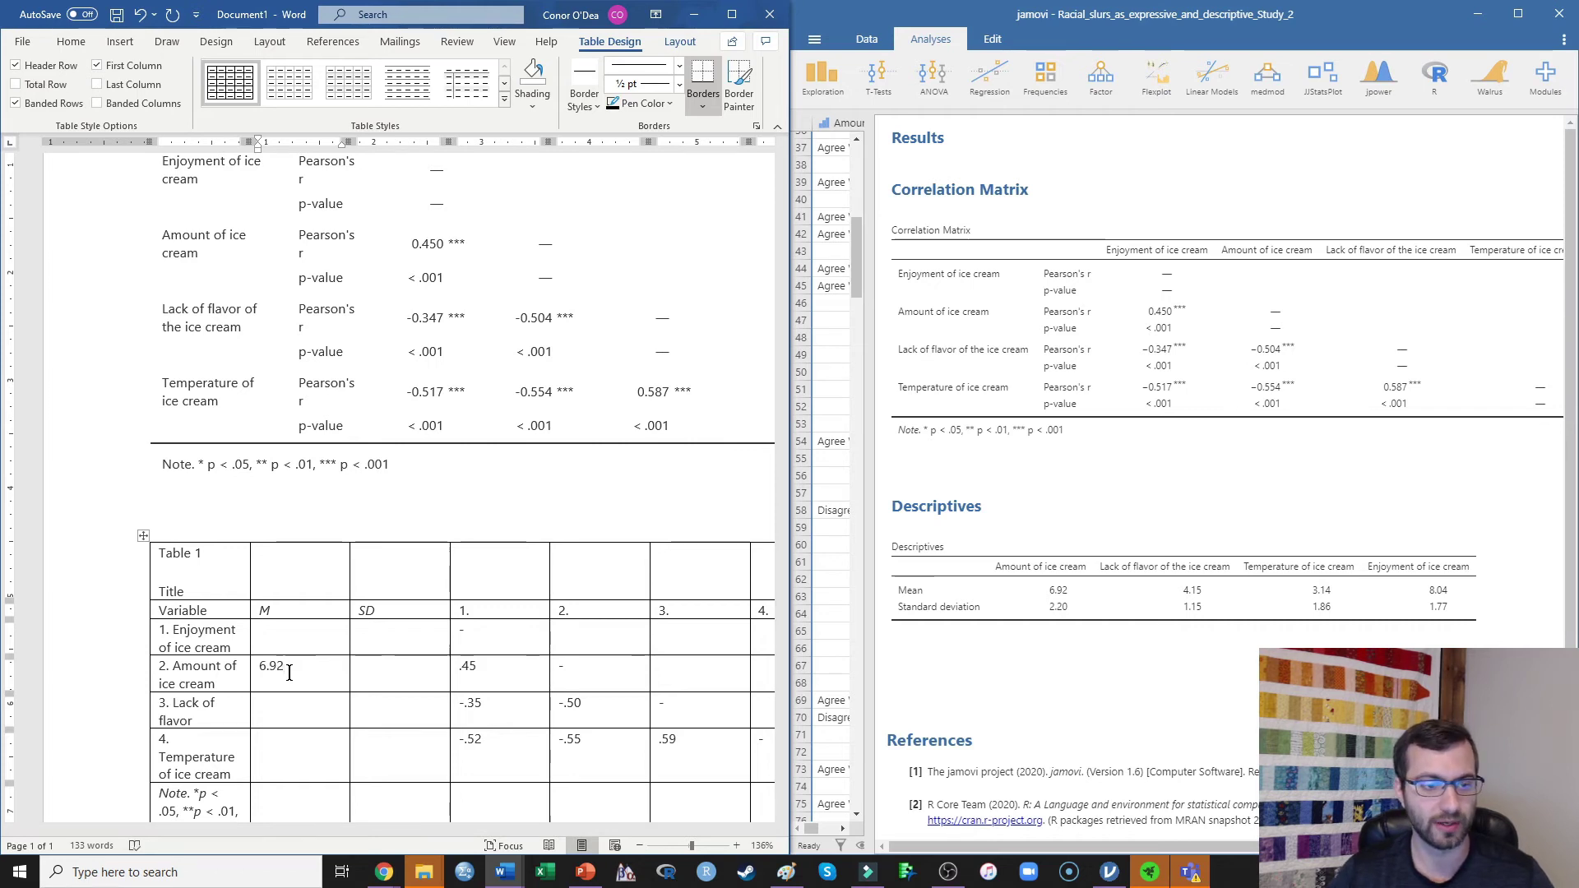
pyautogui.press('Tab')
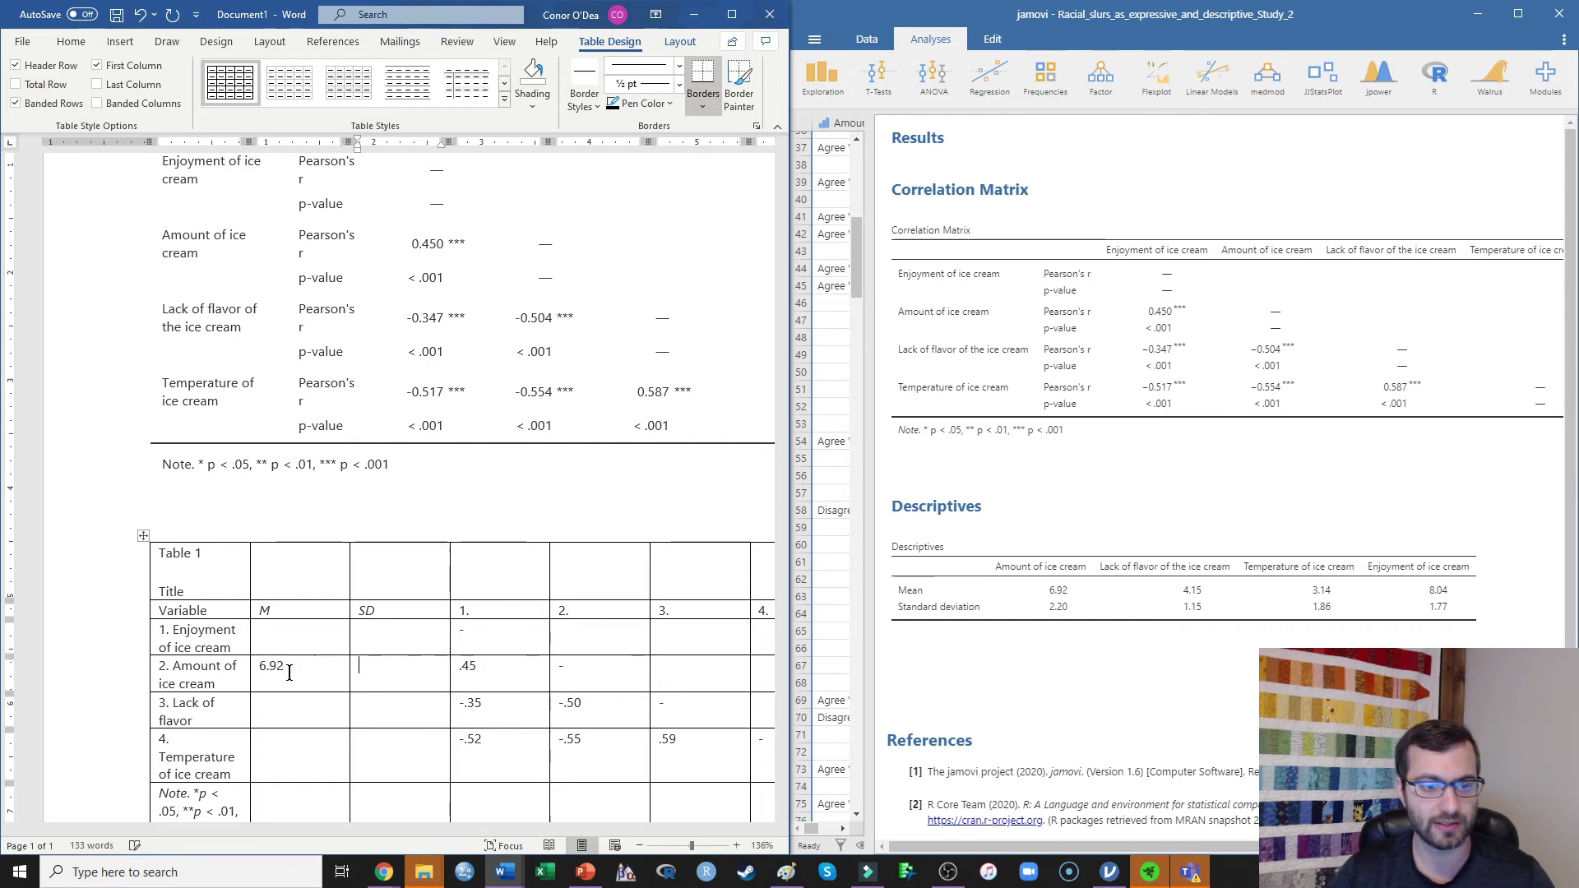
pyautogui.write('2.20')
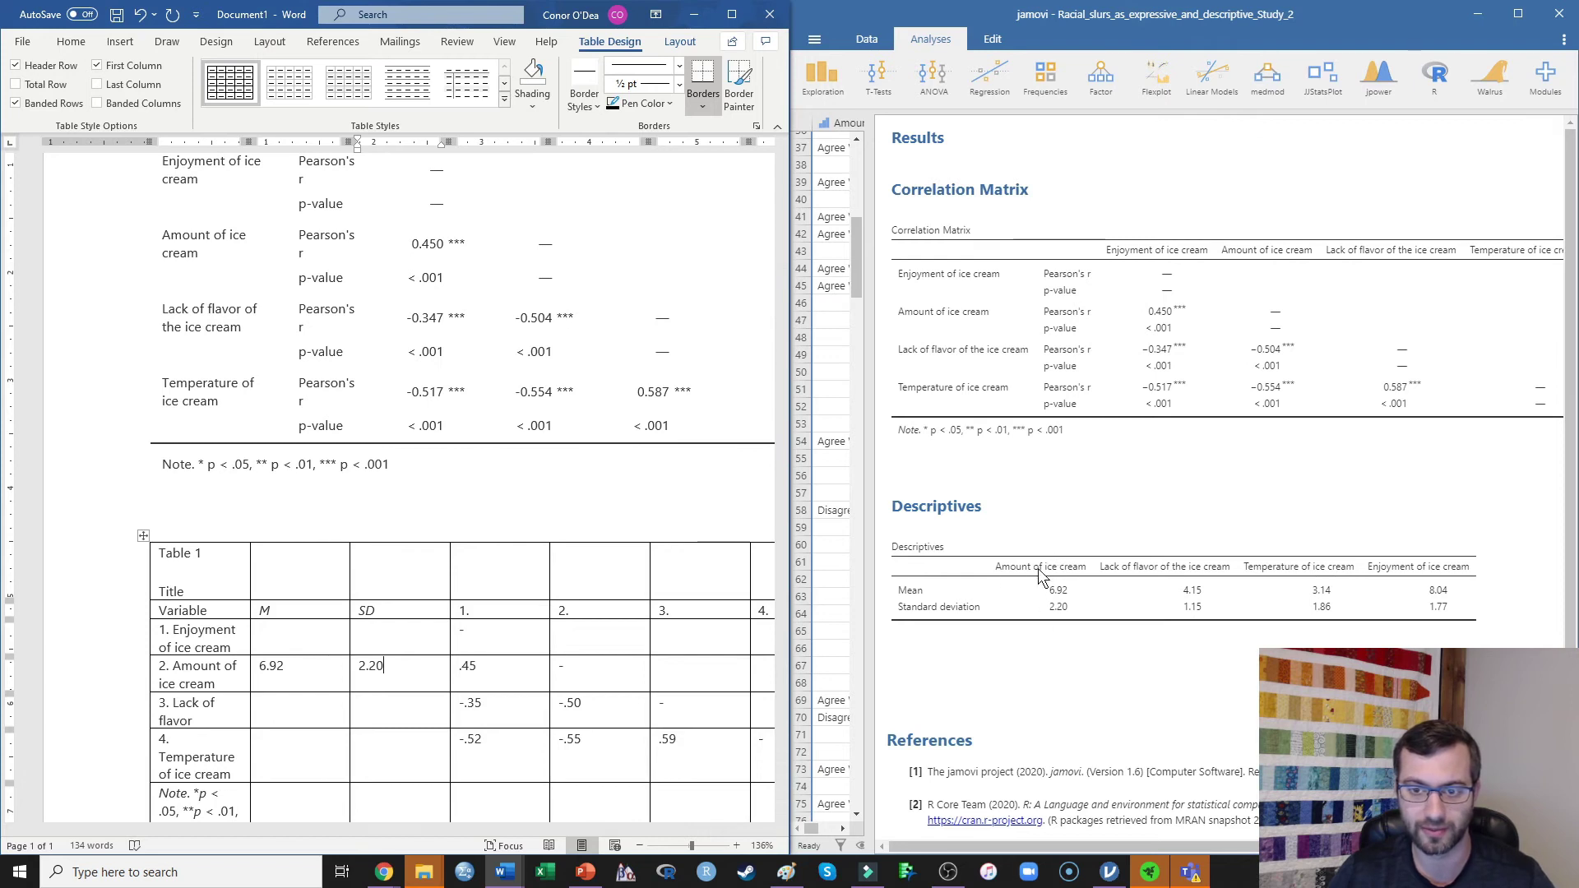
# Enter M 4.15 and SD 1.15 for "3. Lack of flavor", and M 3.14 and SD 1.89 for "4. Temperature of ice cream"
pyautogui.click(286, 721)
pyautogui.write('4.15')
pyautogui.press('Tab')
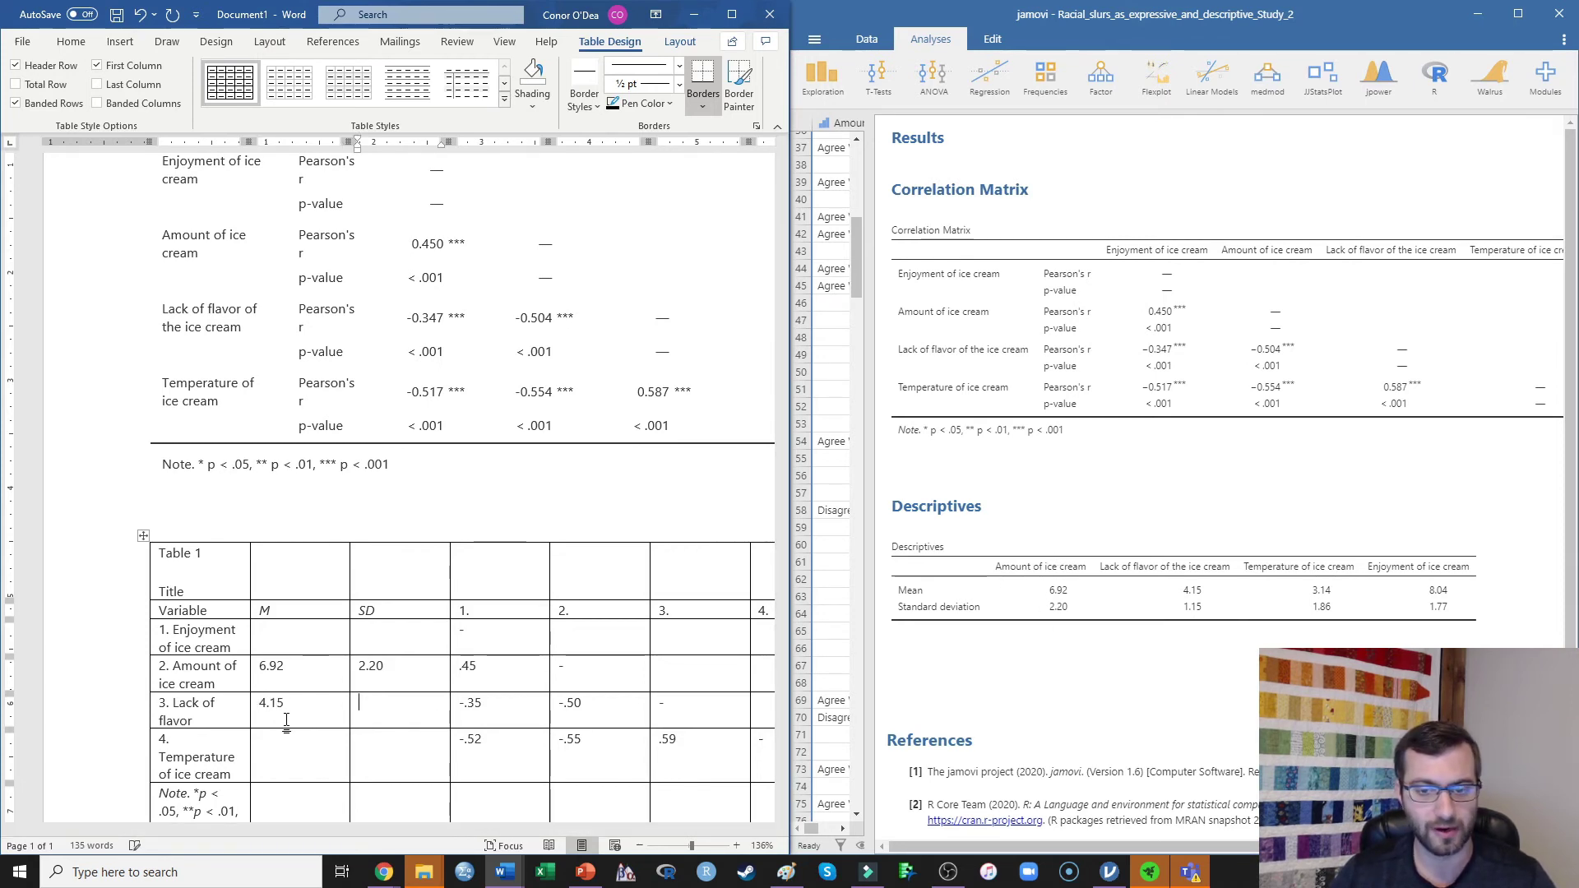
pyautogui.write('1.15')
pyautogui.click(286, 722)
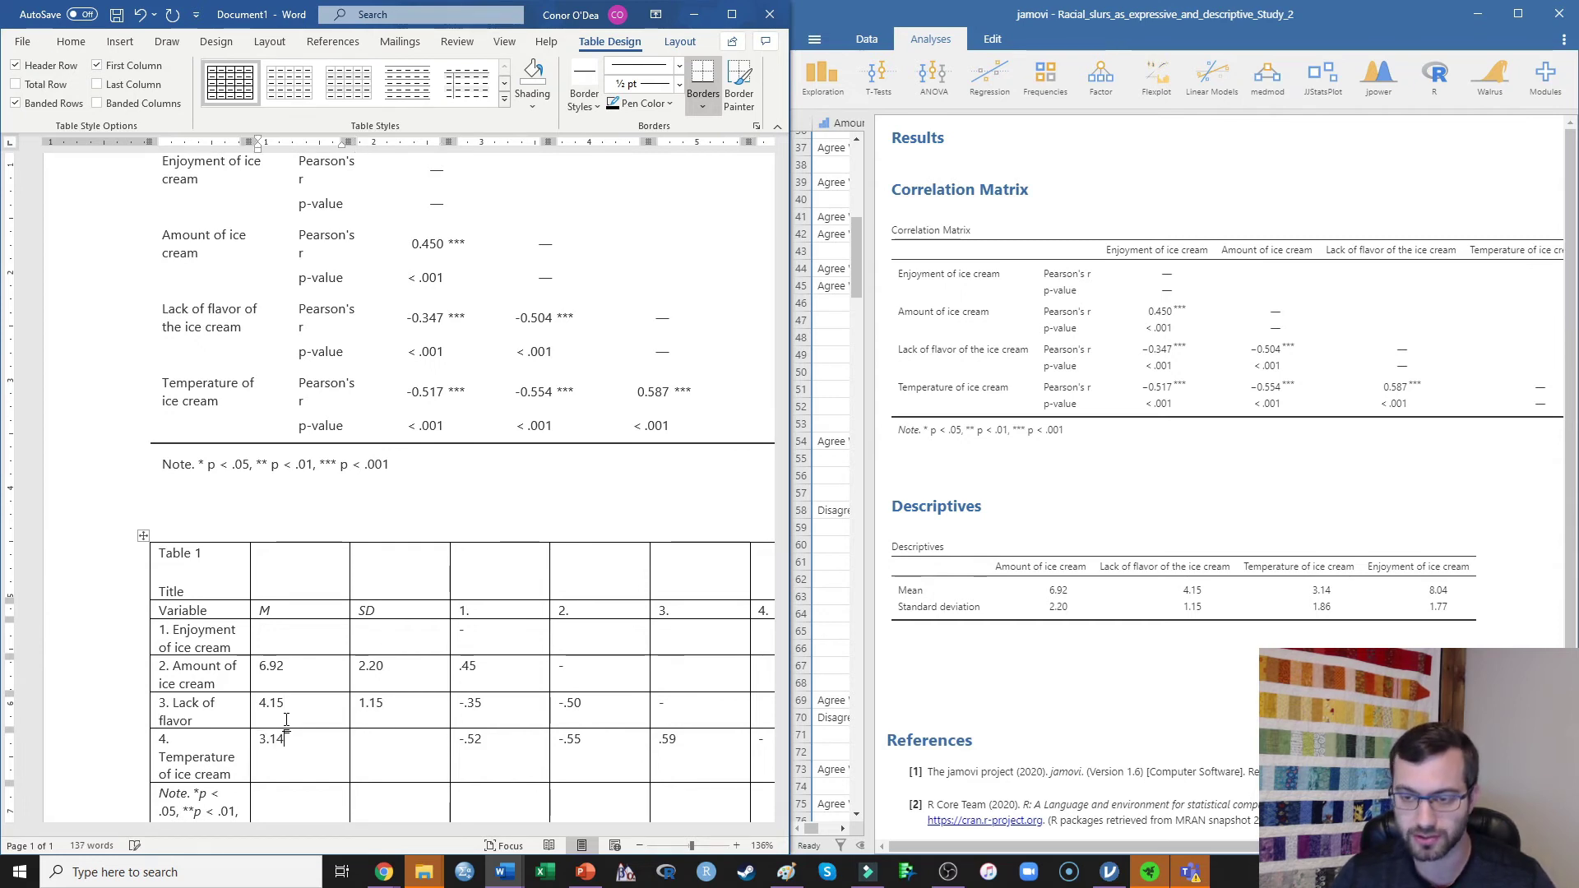
pyautogui.press('Tab')
pyautogui.write('1.89')
# Enter M 8.04 and SD 1.77 in the "1. Enjoyment of ice cream" row
pyautogui.press('Up')
pyautogui.press('Up')
pyautogui.press('Up')
pyautogui.press('Left')
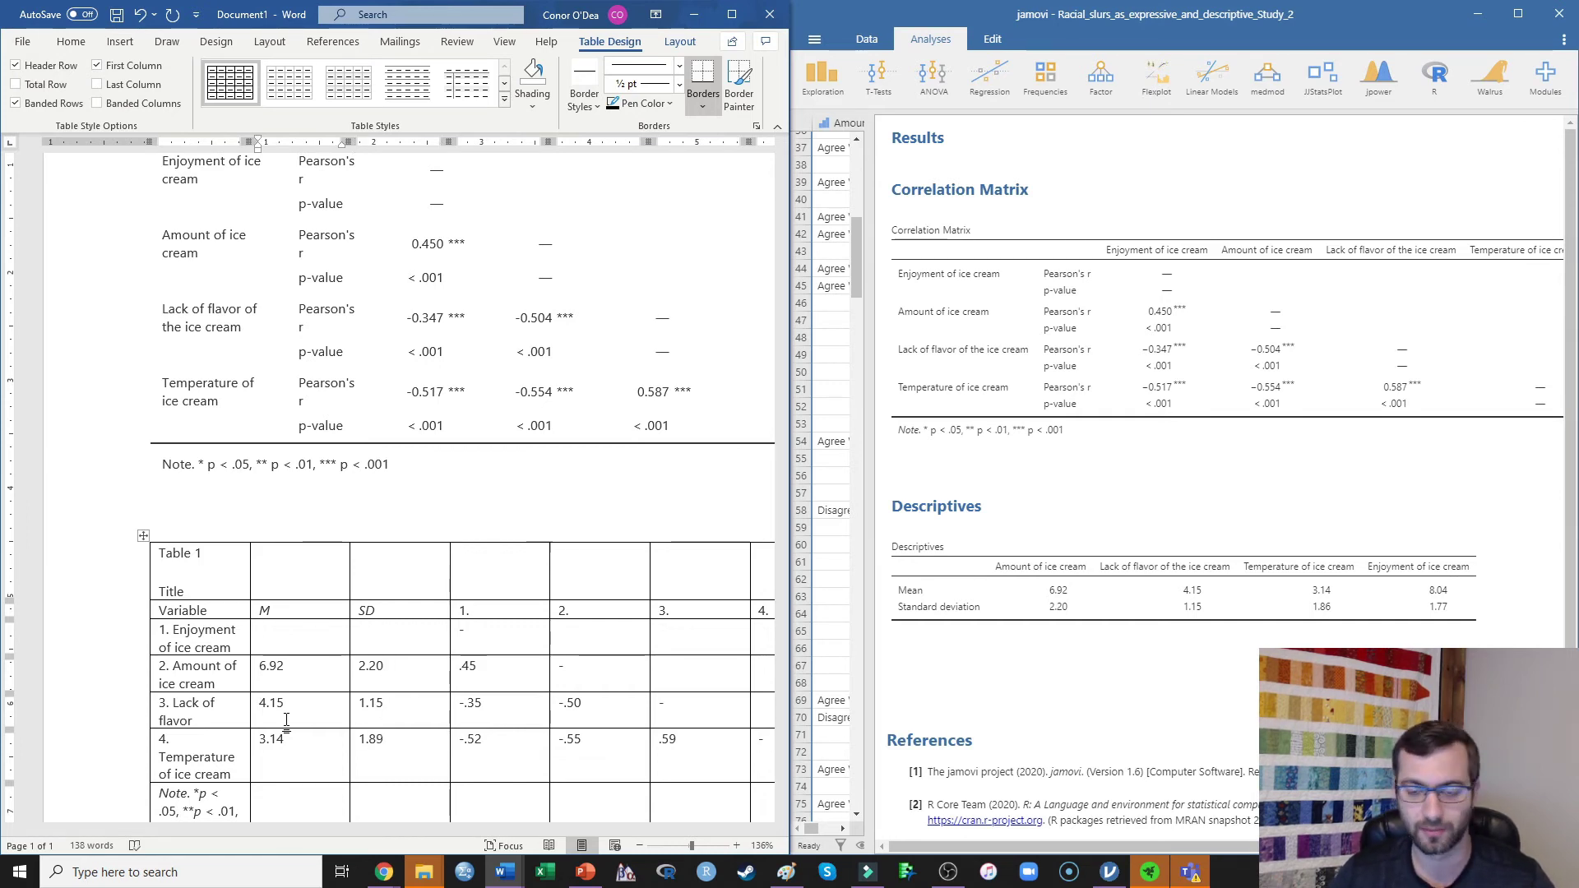
pyautogui.write('8.04')
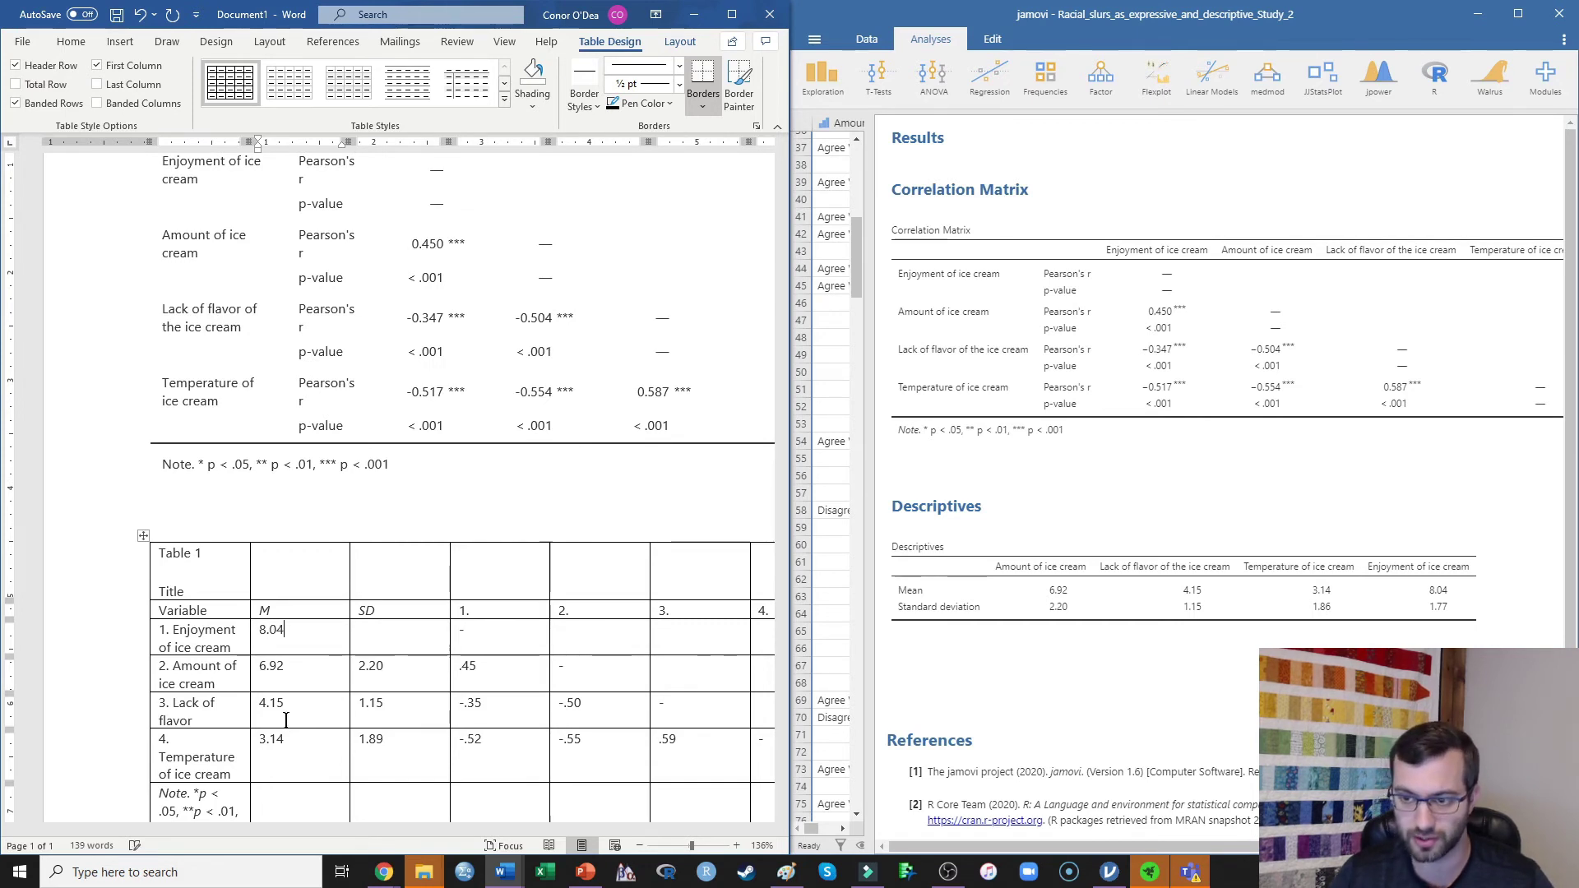
pyautogui.press('Tab')
pyautogui.write('1.77')
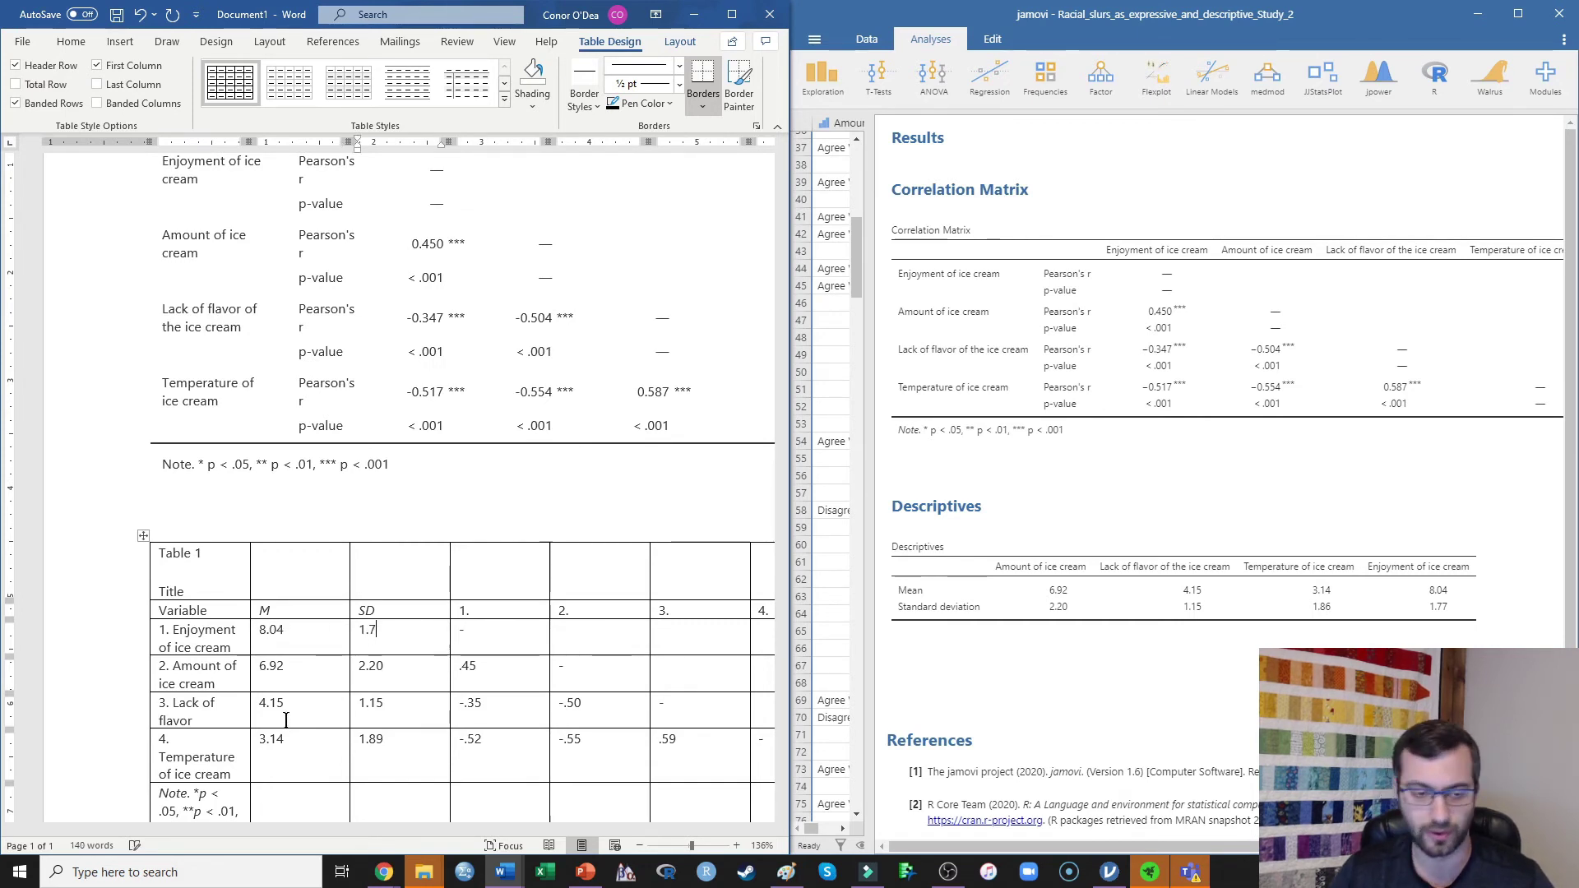
# Maximize Word and replace the placeholder "Title" with "Means, standard deviations, and correlations between each of the variables in Study 1"
pyautogui.click(732, 14)
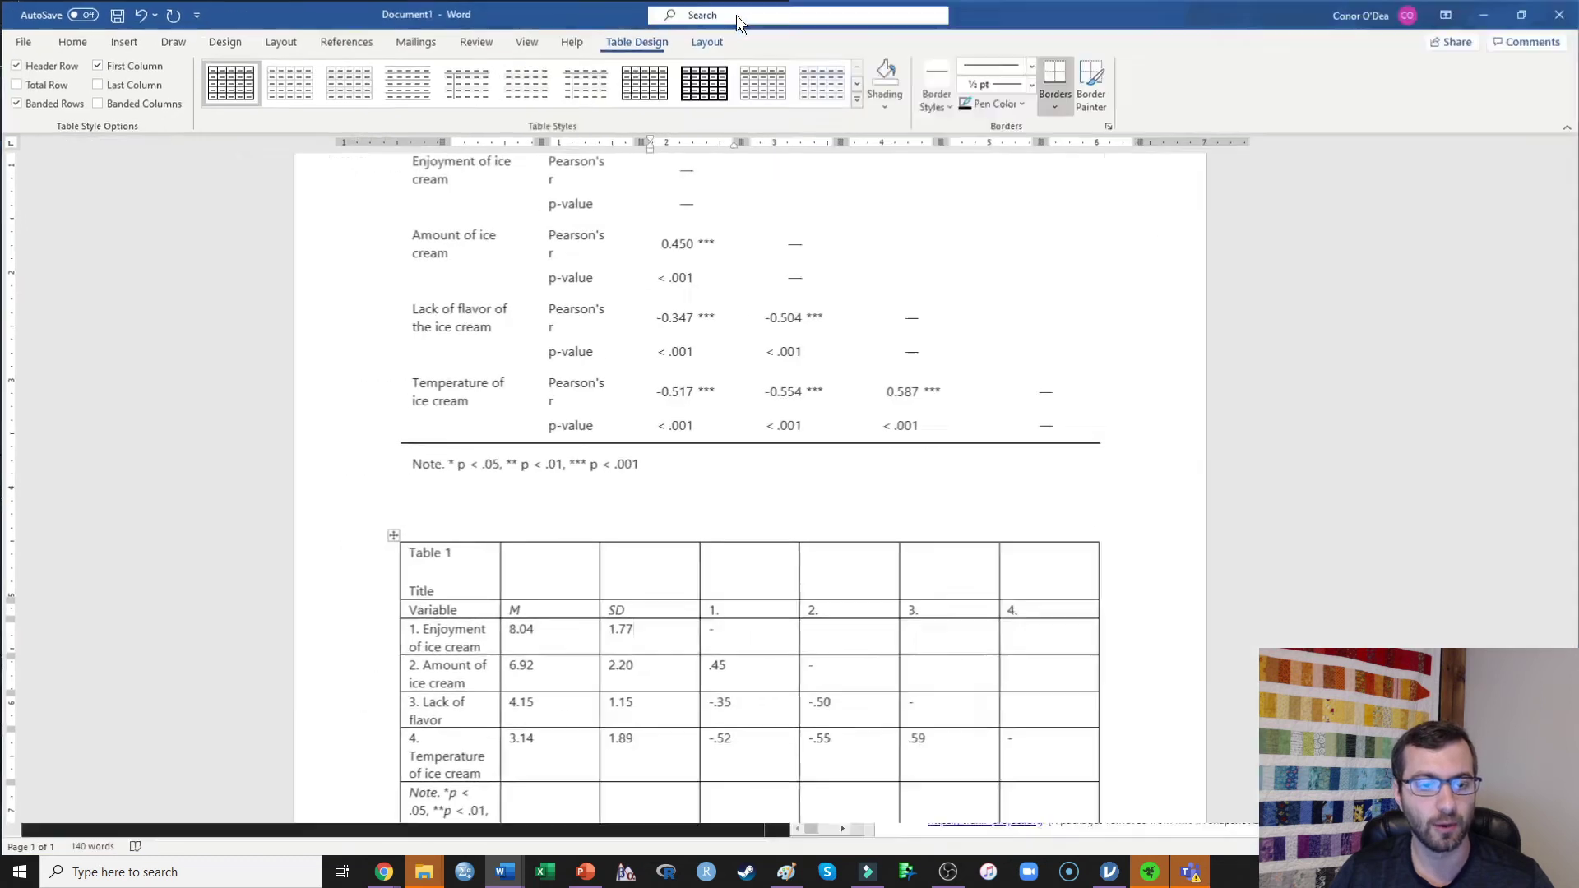
pyautogui.scroll(-3, 924, 395)
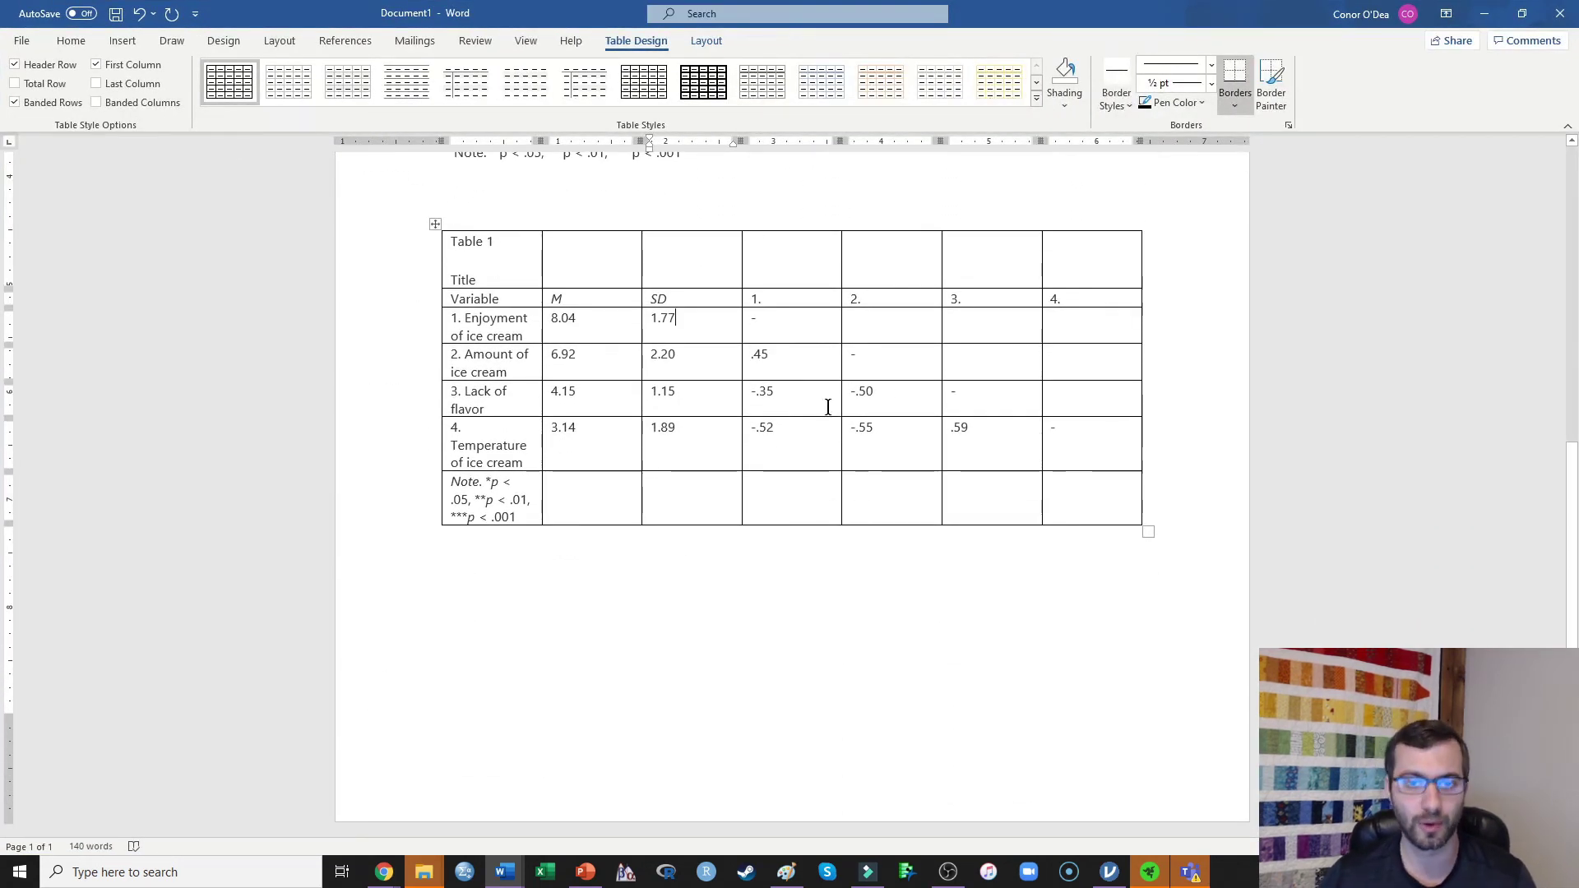
pyautogui.moveTo(483, 280); pyautogui.dragTo(450, 284)
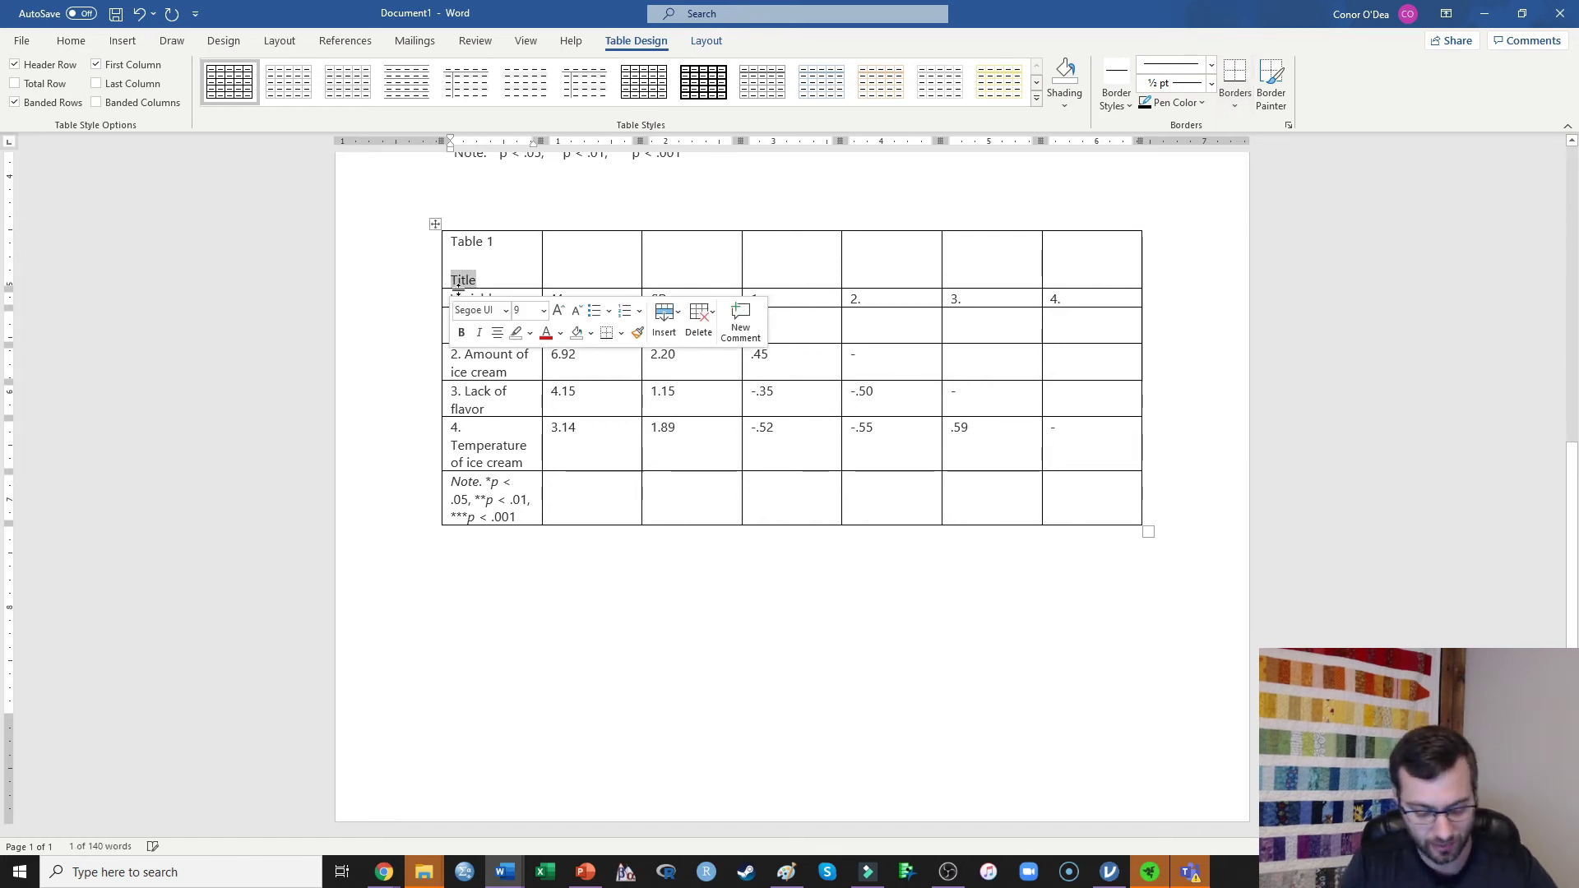
pyautogui.write('Means')
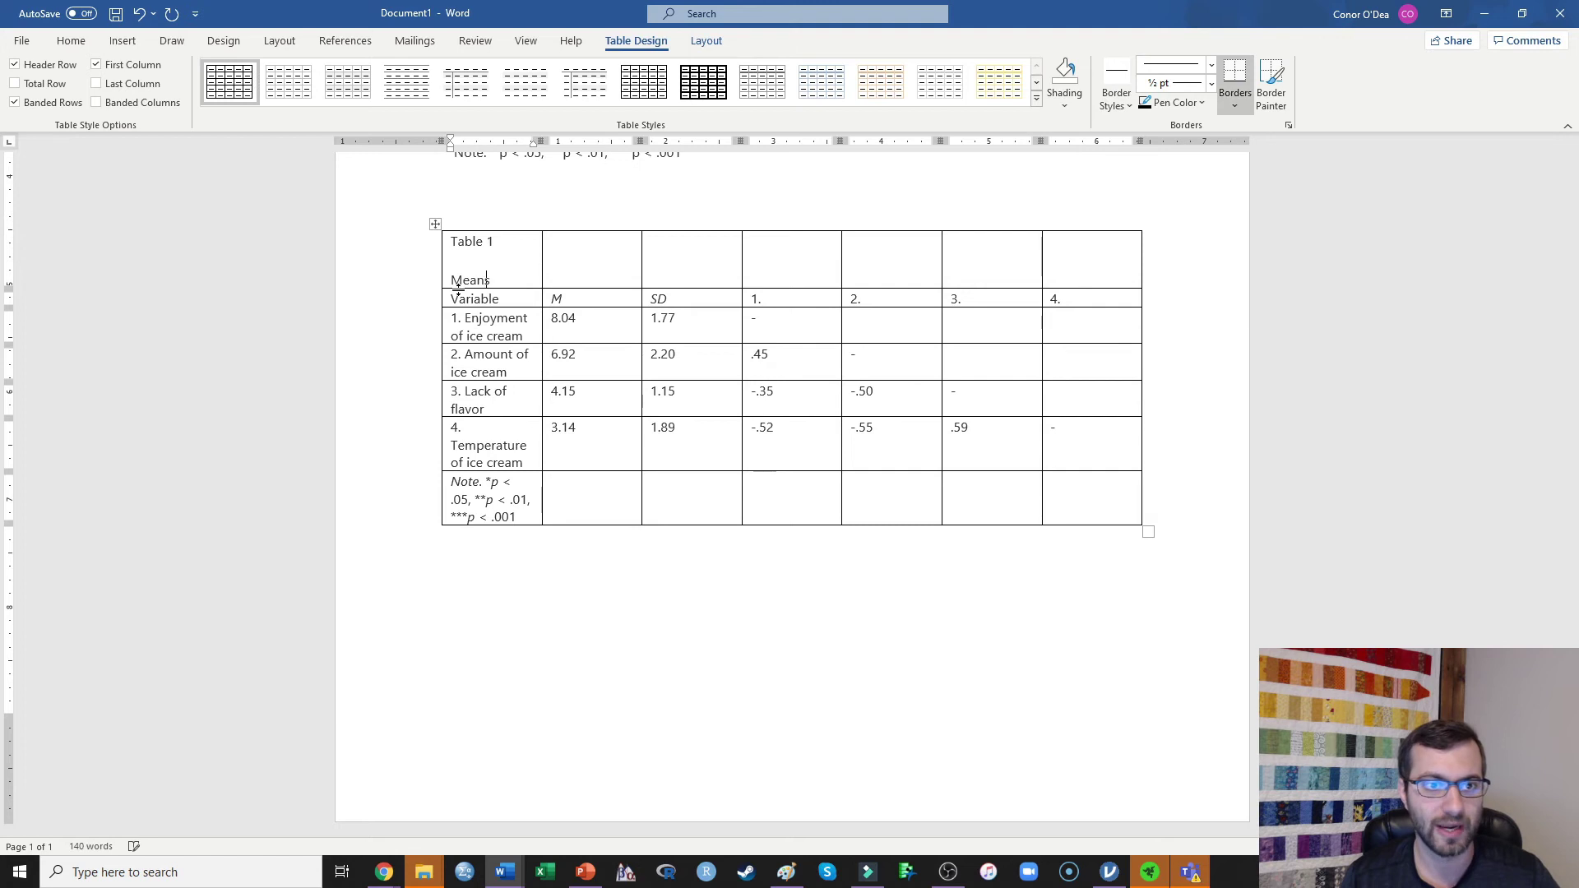
pyautogui.write(', standar')
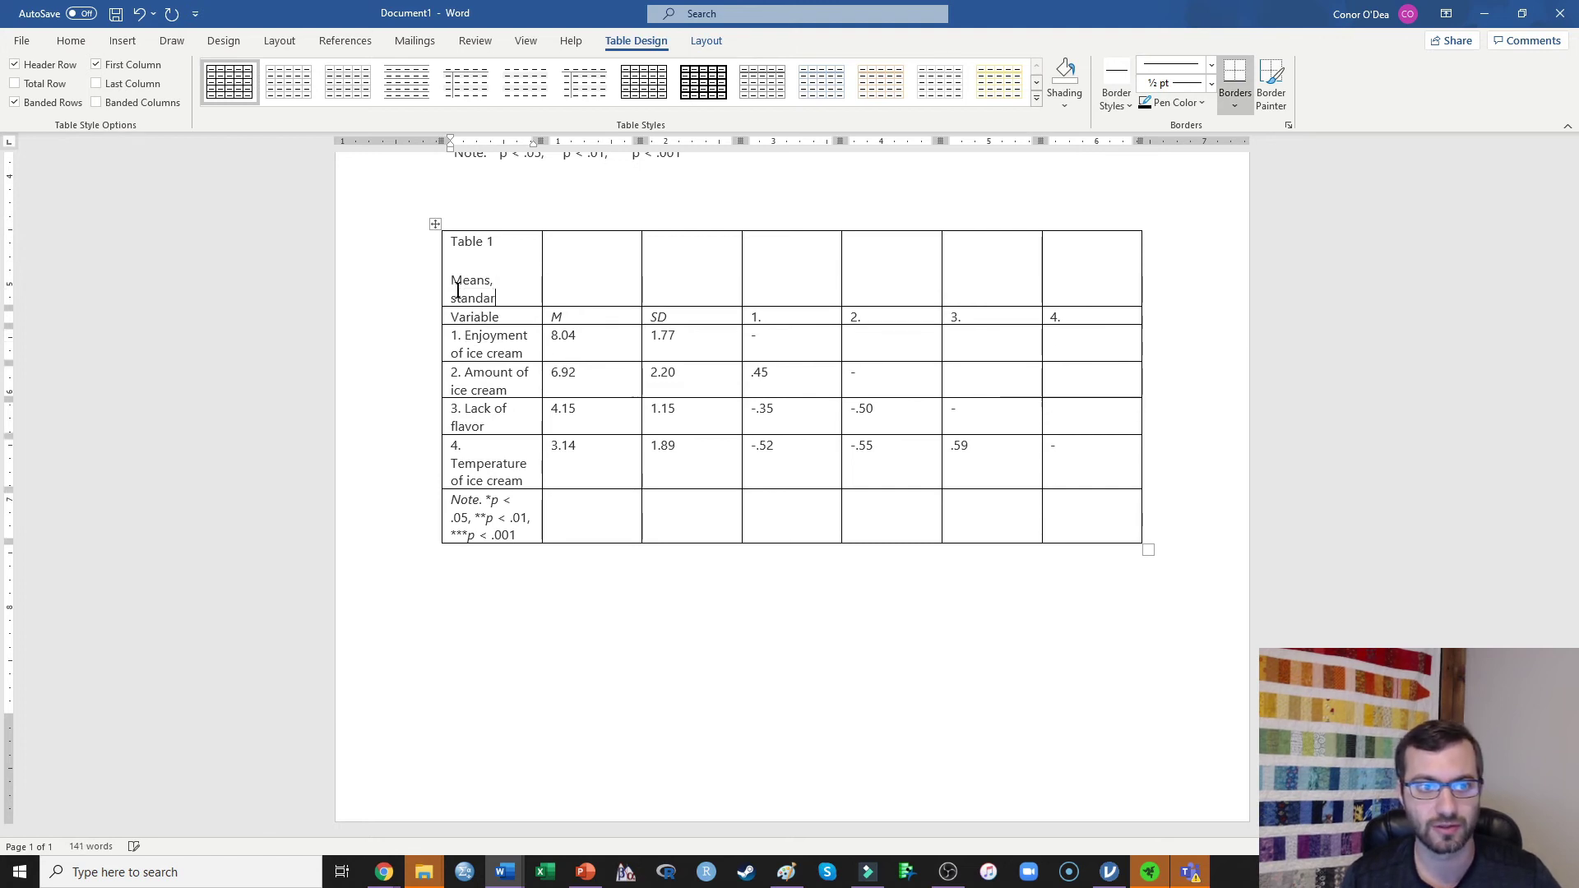
pyautogui.write('d deviations, and correlatiso')
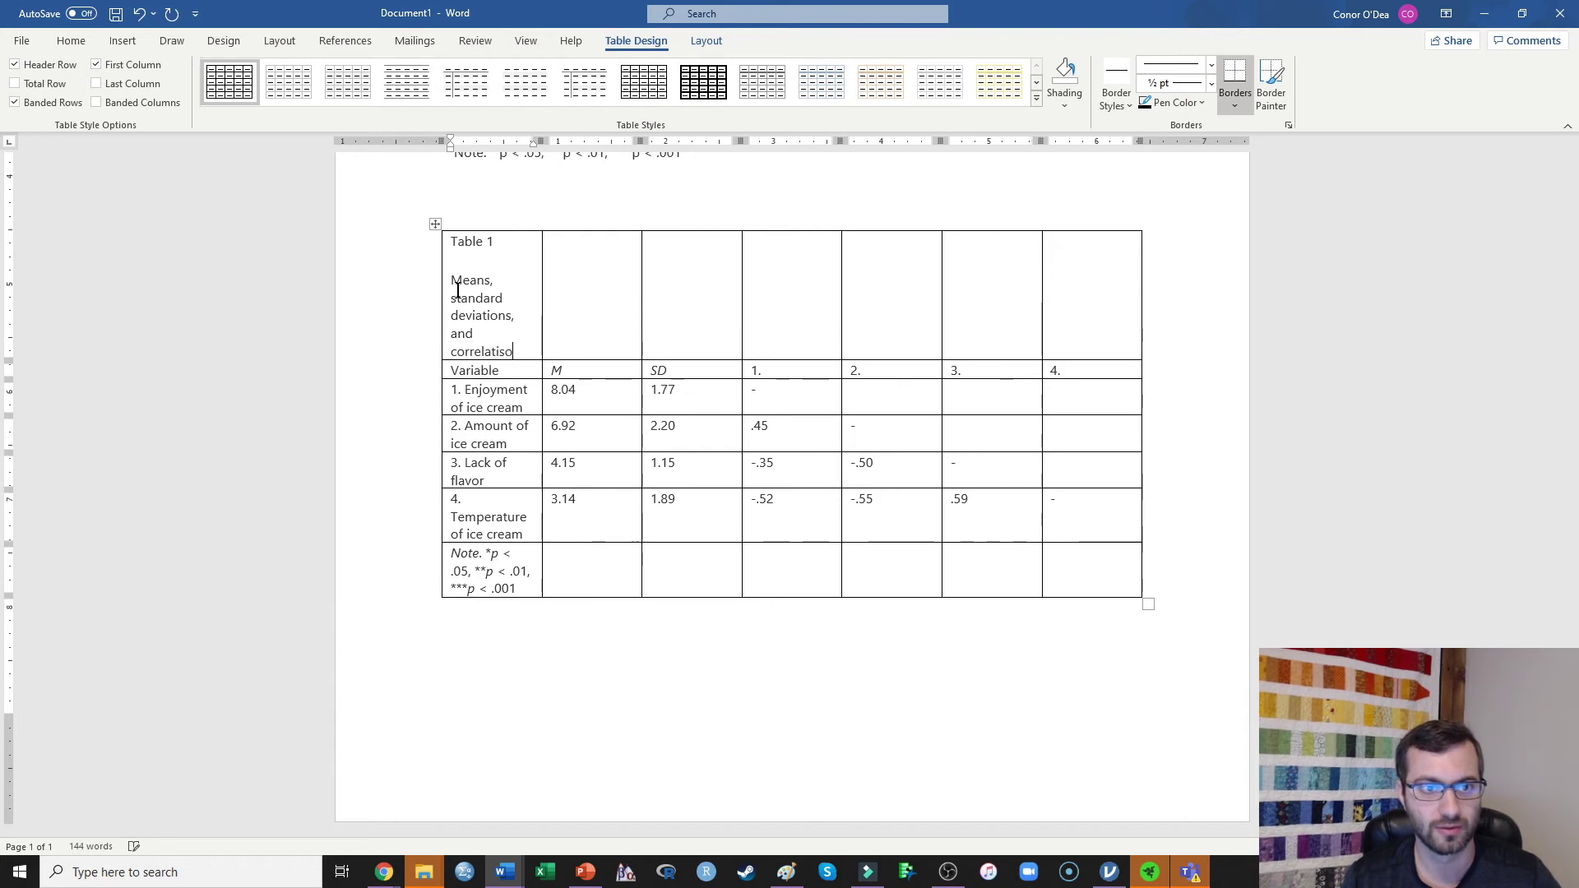
pyautogui.press('BackSpace')
pyautogui.press('BackSpace')
pyautogui.write('ons betwe')
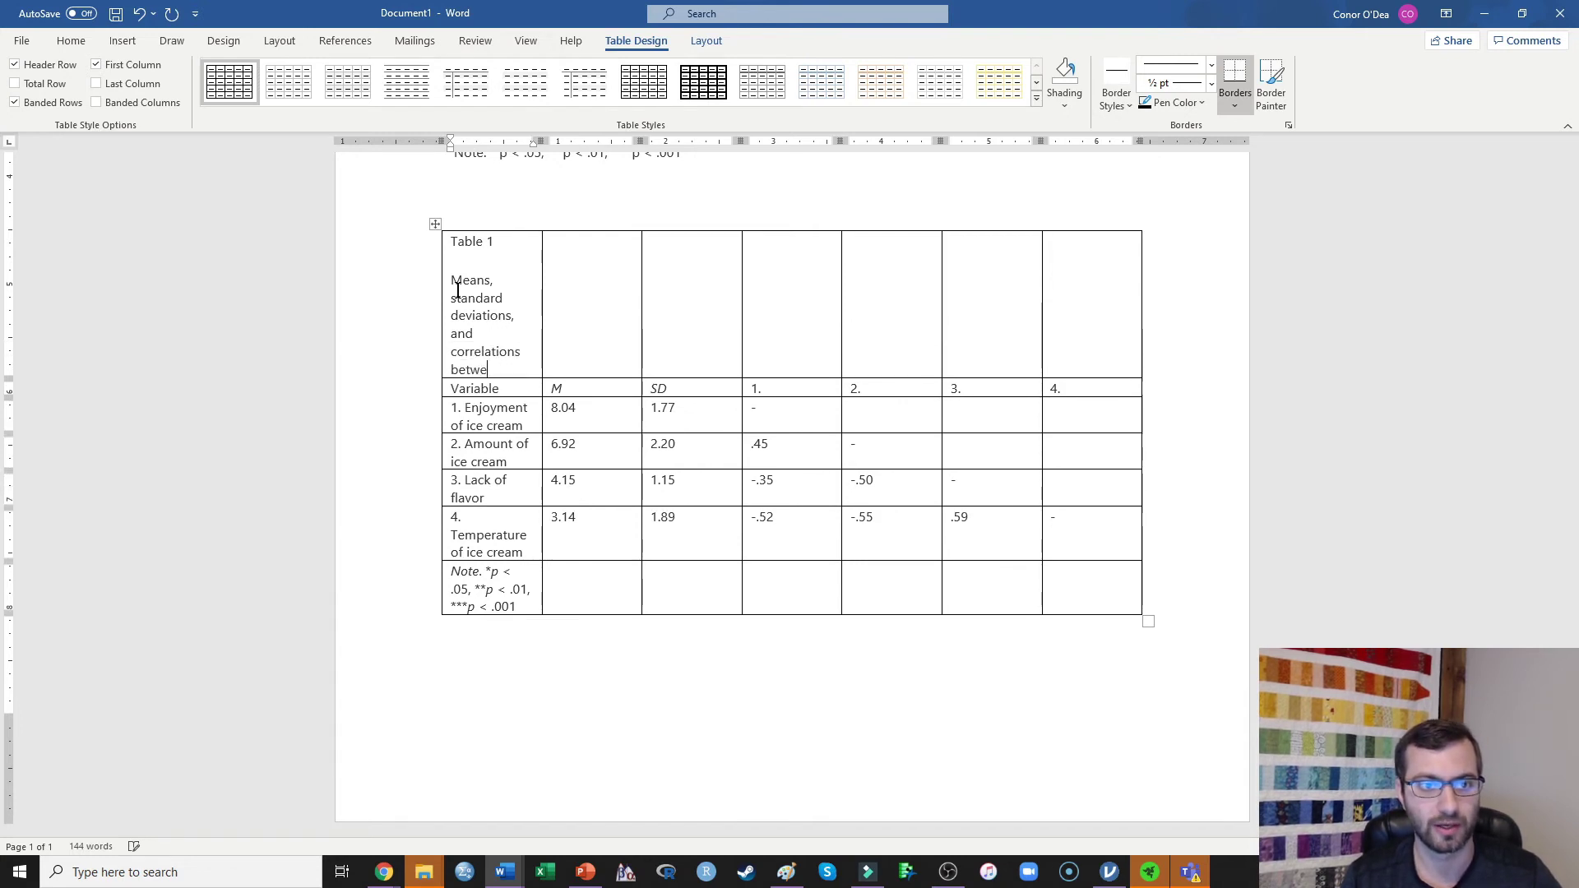
pyautogui.write('en each of the var')
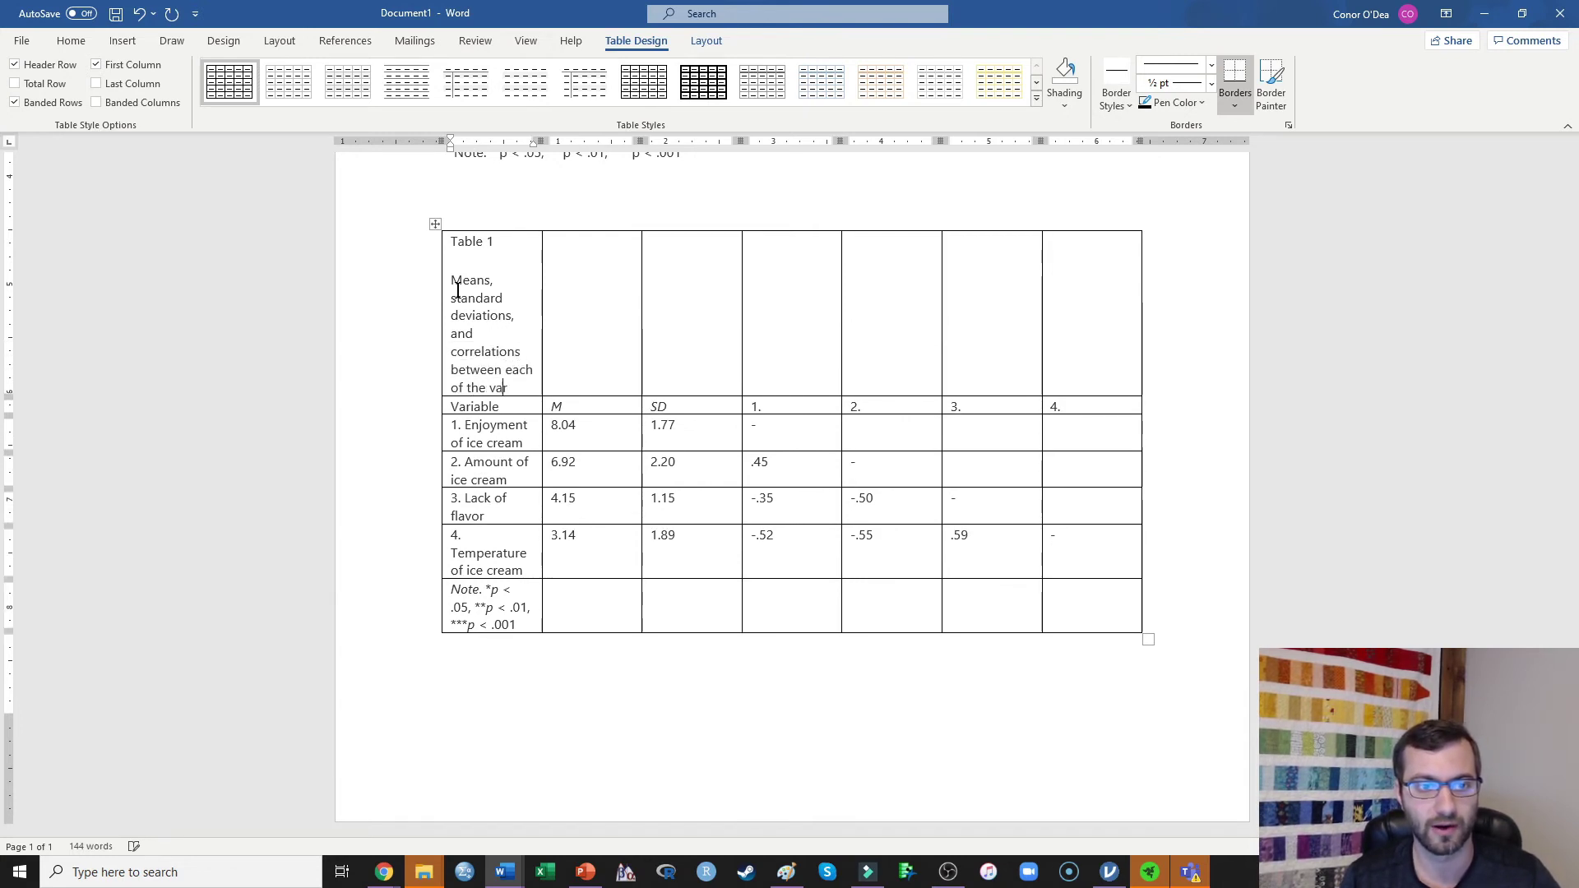
pyautogui.write('iables in Study 1')
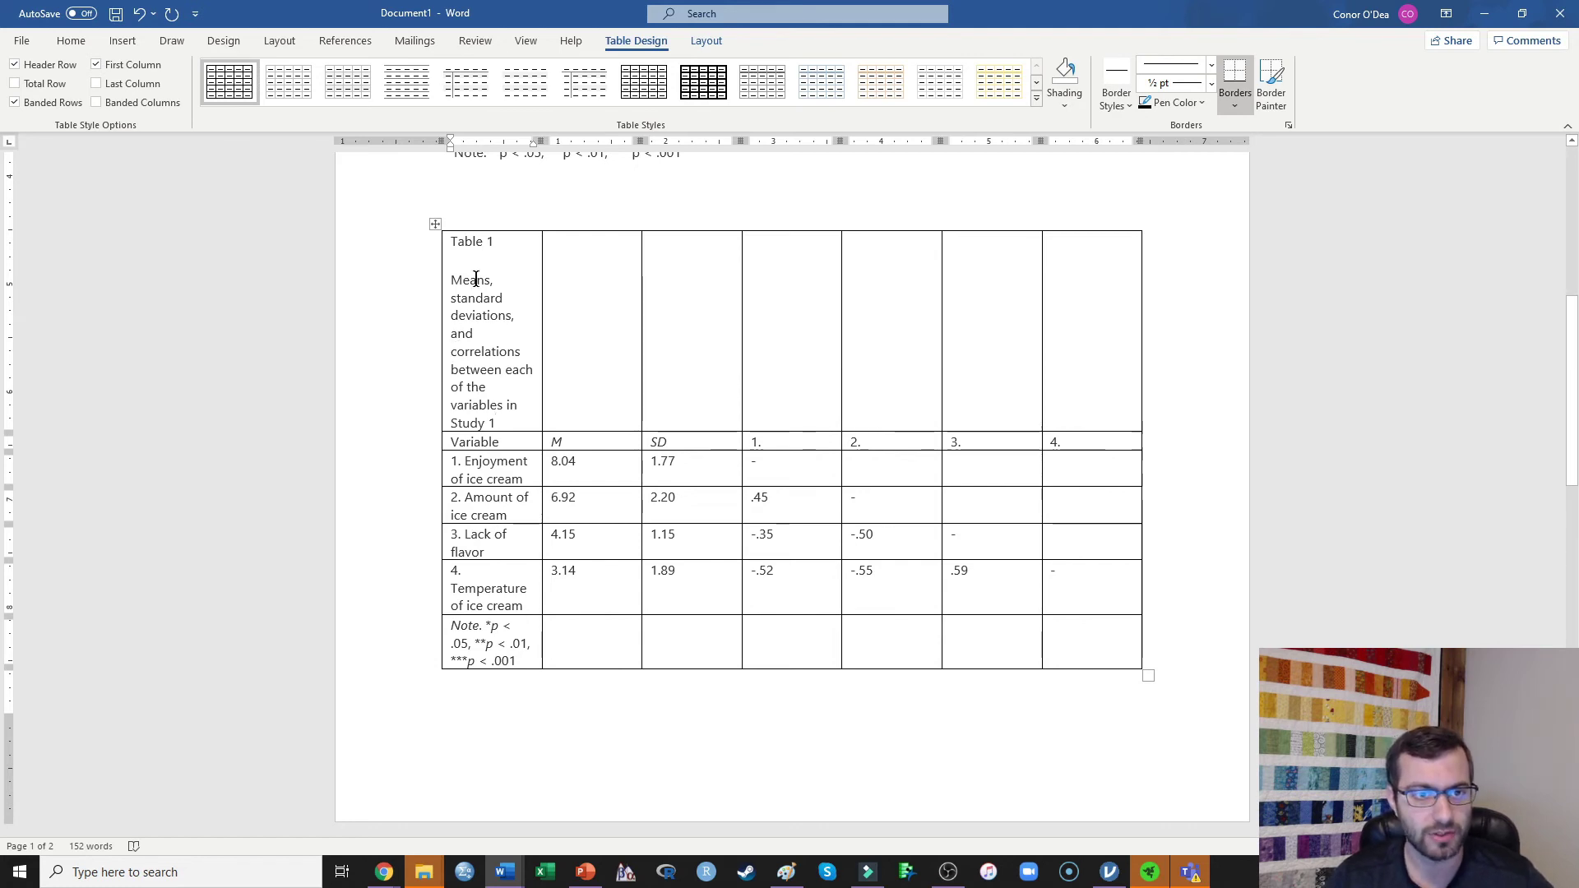
# Merge the cells of the title row into one cell, and likewise merge the cells of the note row
pyautogui.moveTo(475, 279); pyautogui.dragTo(1056, 318)
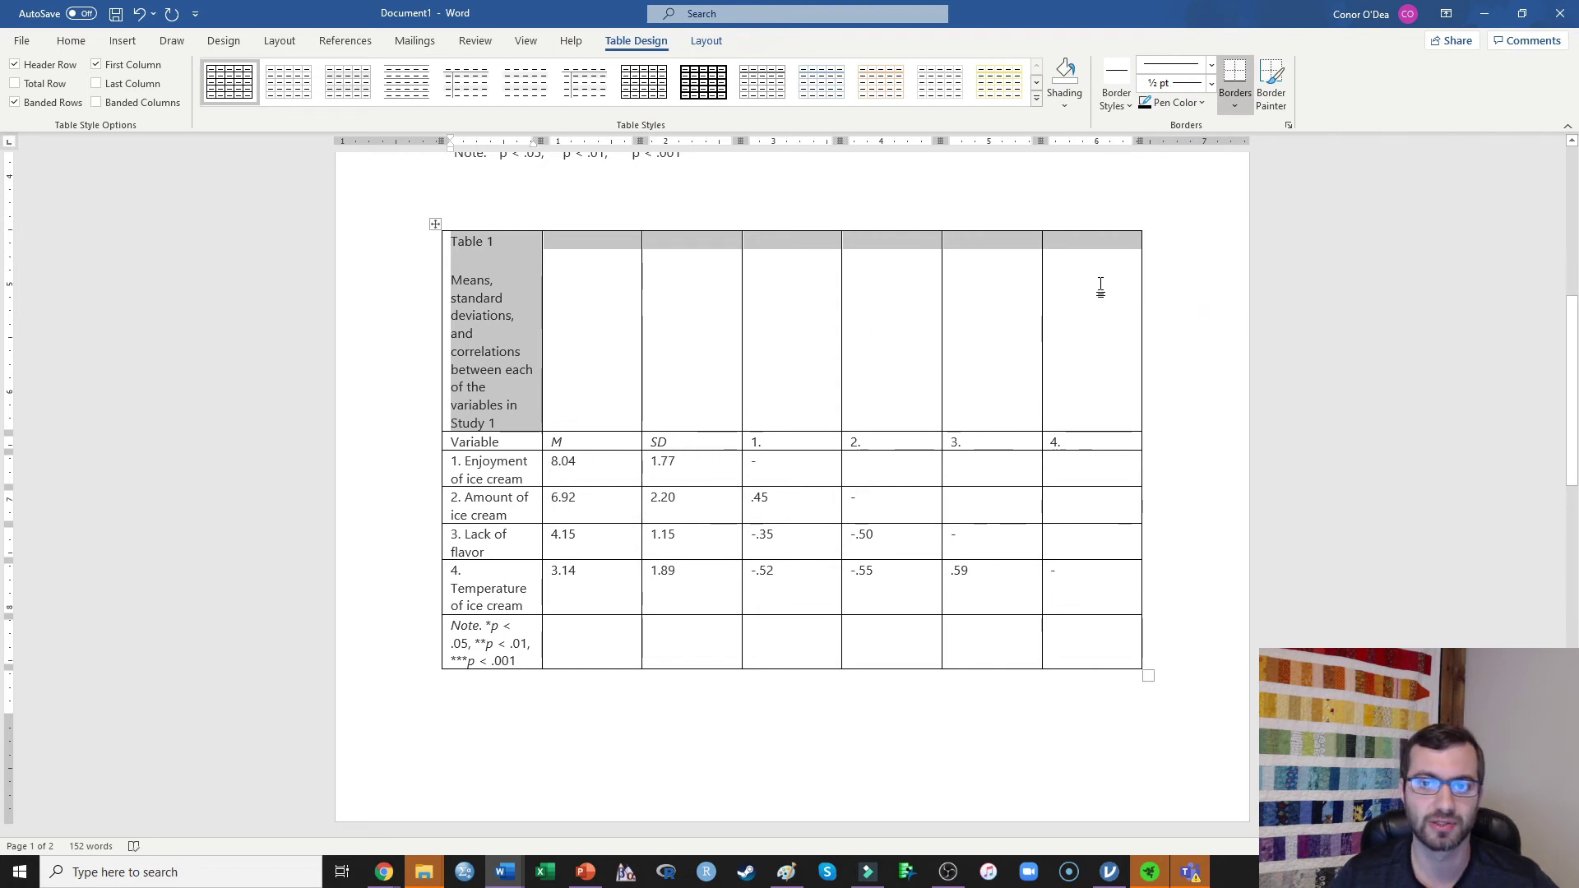
pyautogui.click(705, 41)
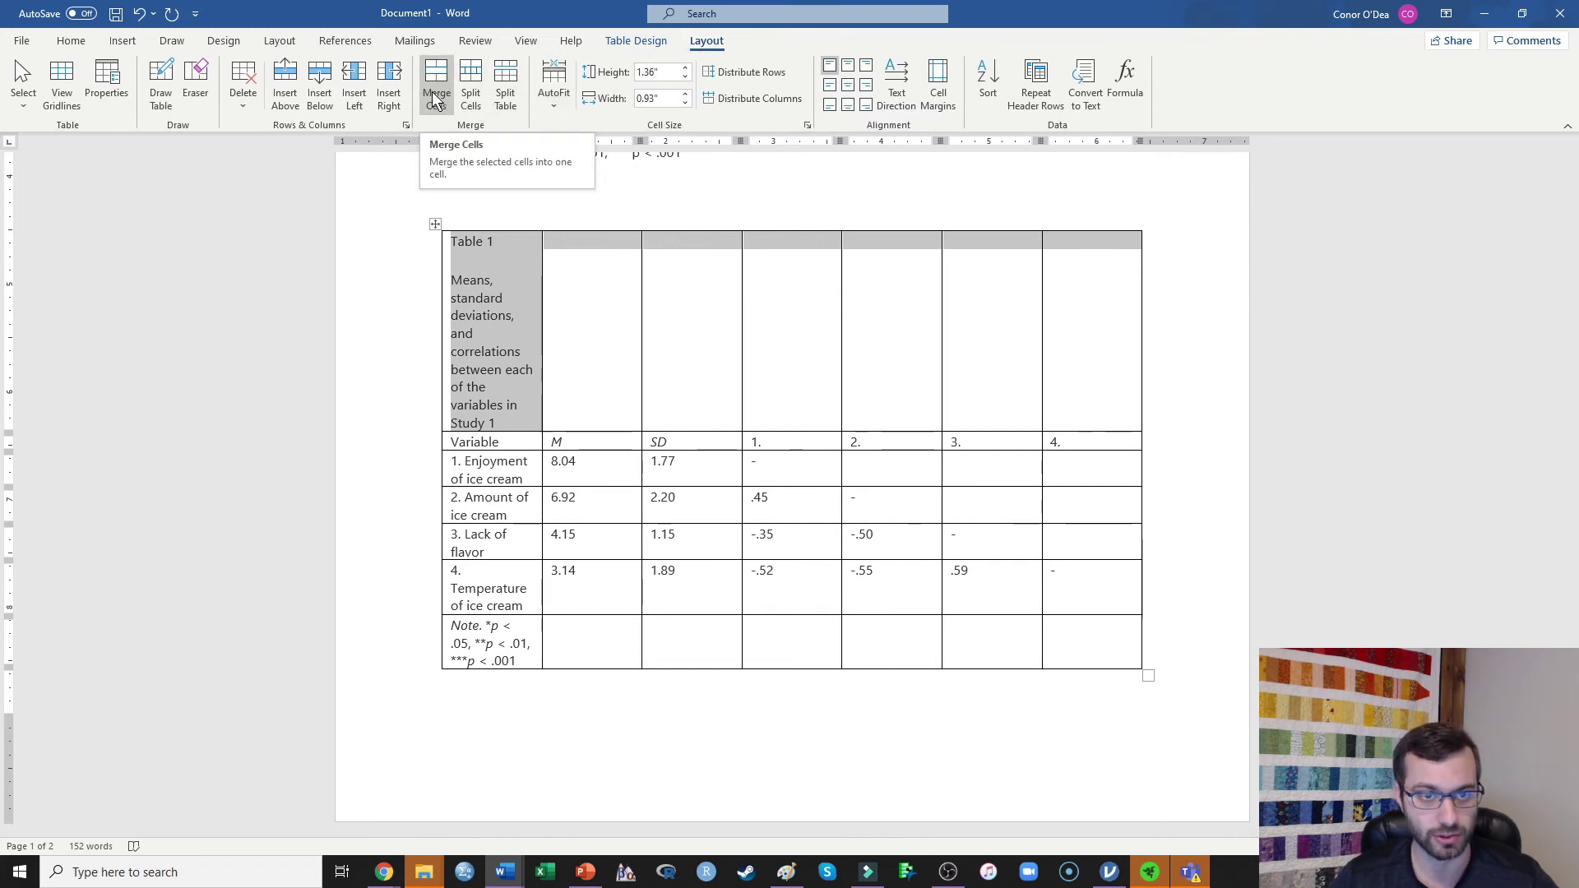
pyautogui.click(435, 97)
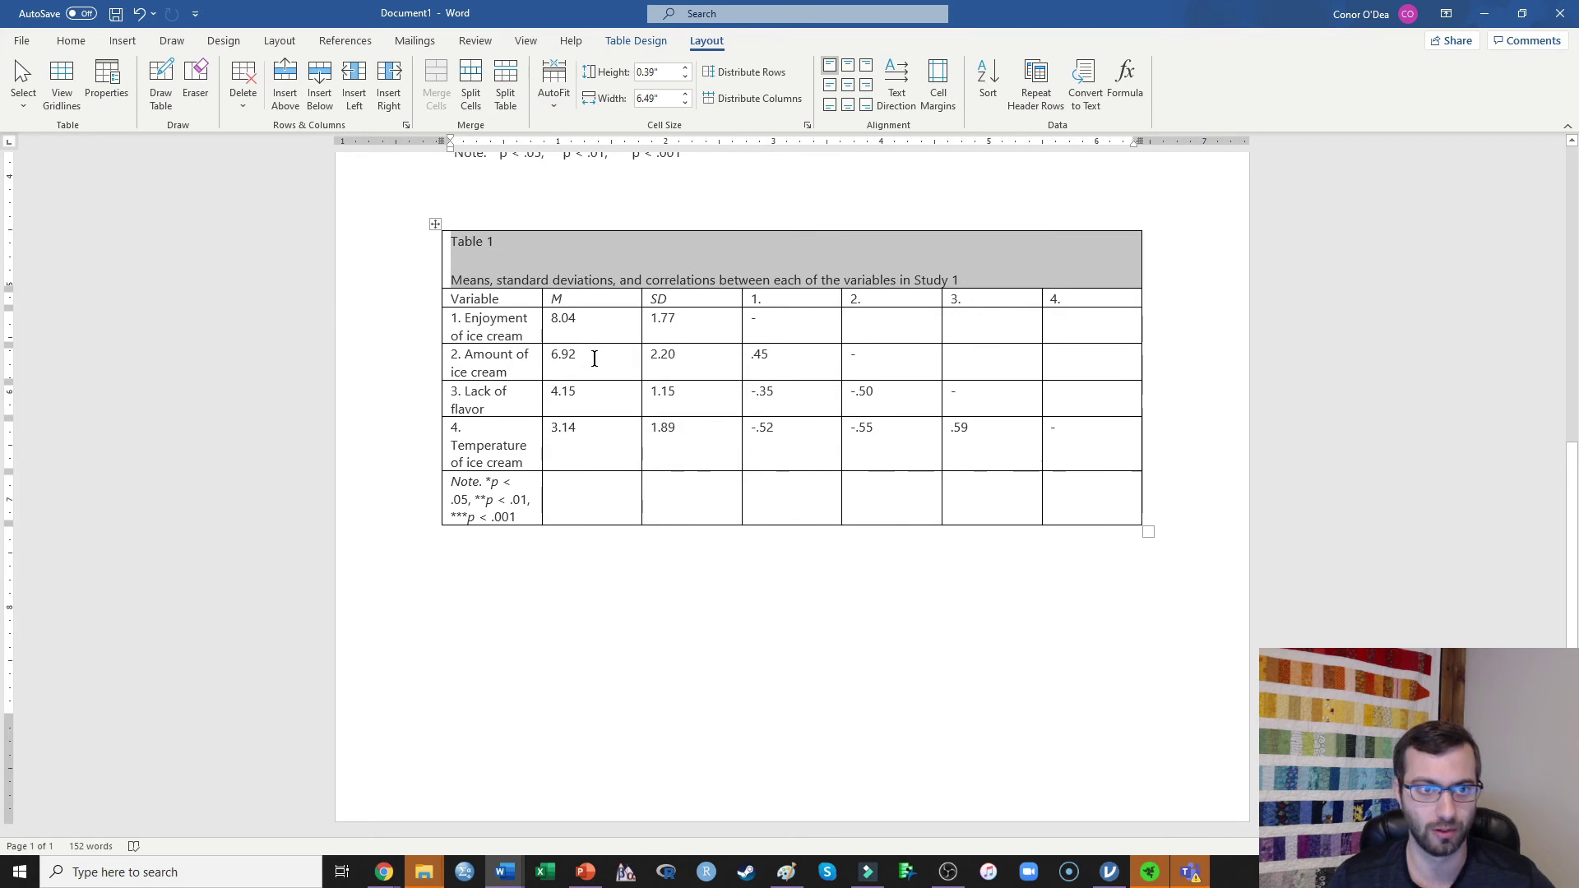
pyautogui.moveTo(466, 497); pyautogui.dragTo(1042, 521)
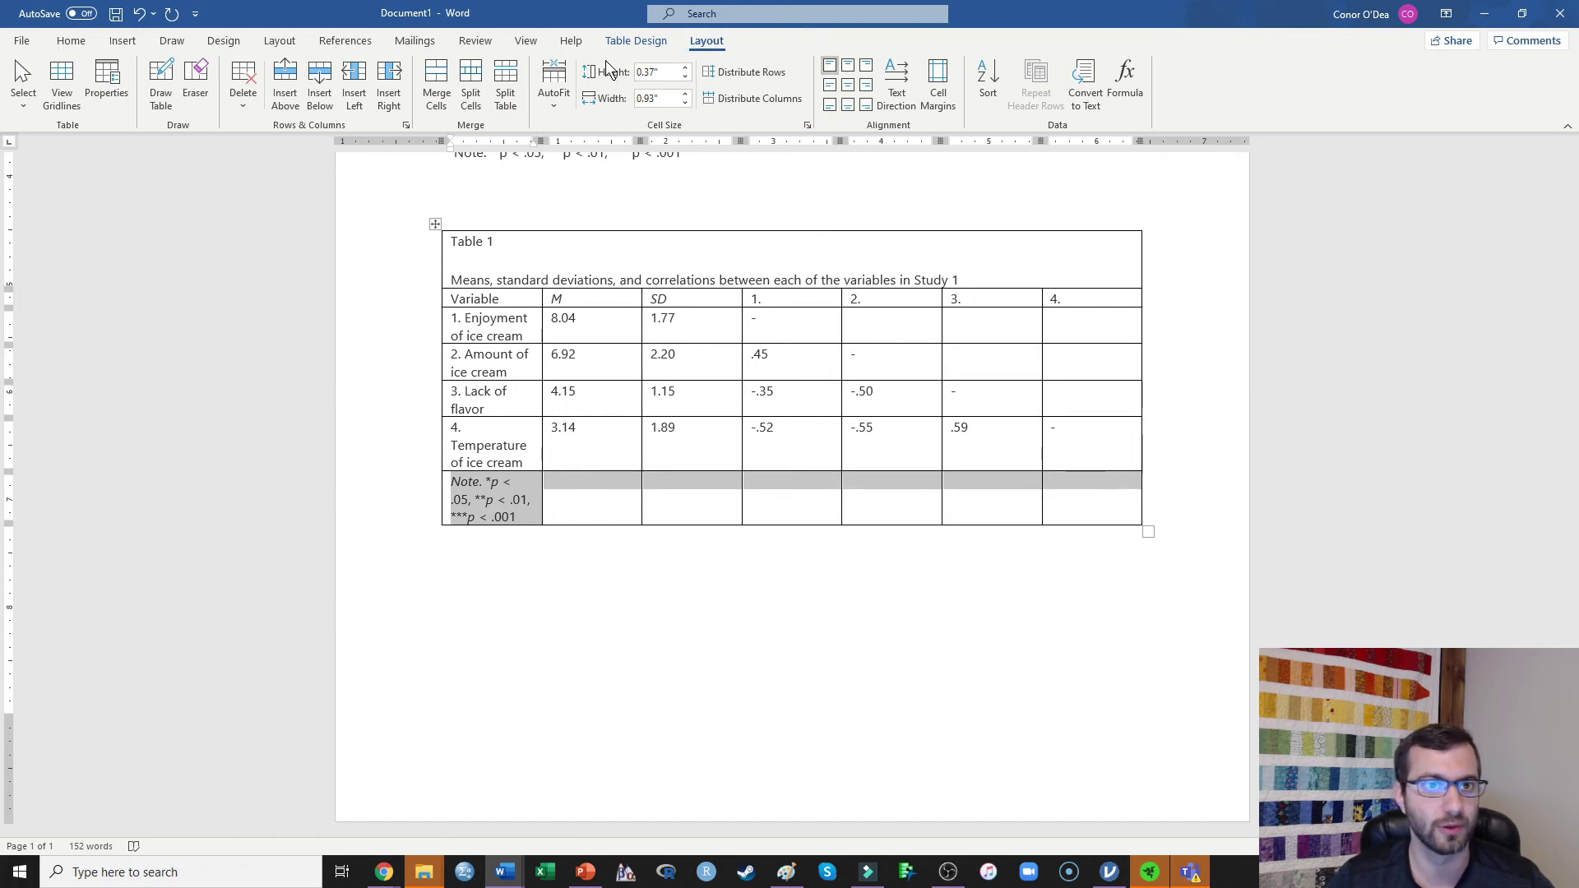
pyautogui.click(437, 82)
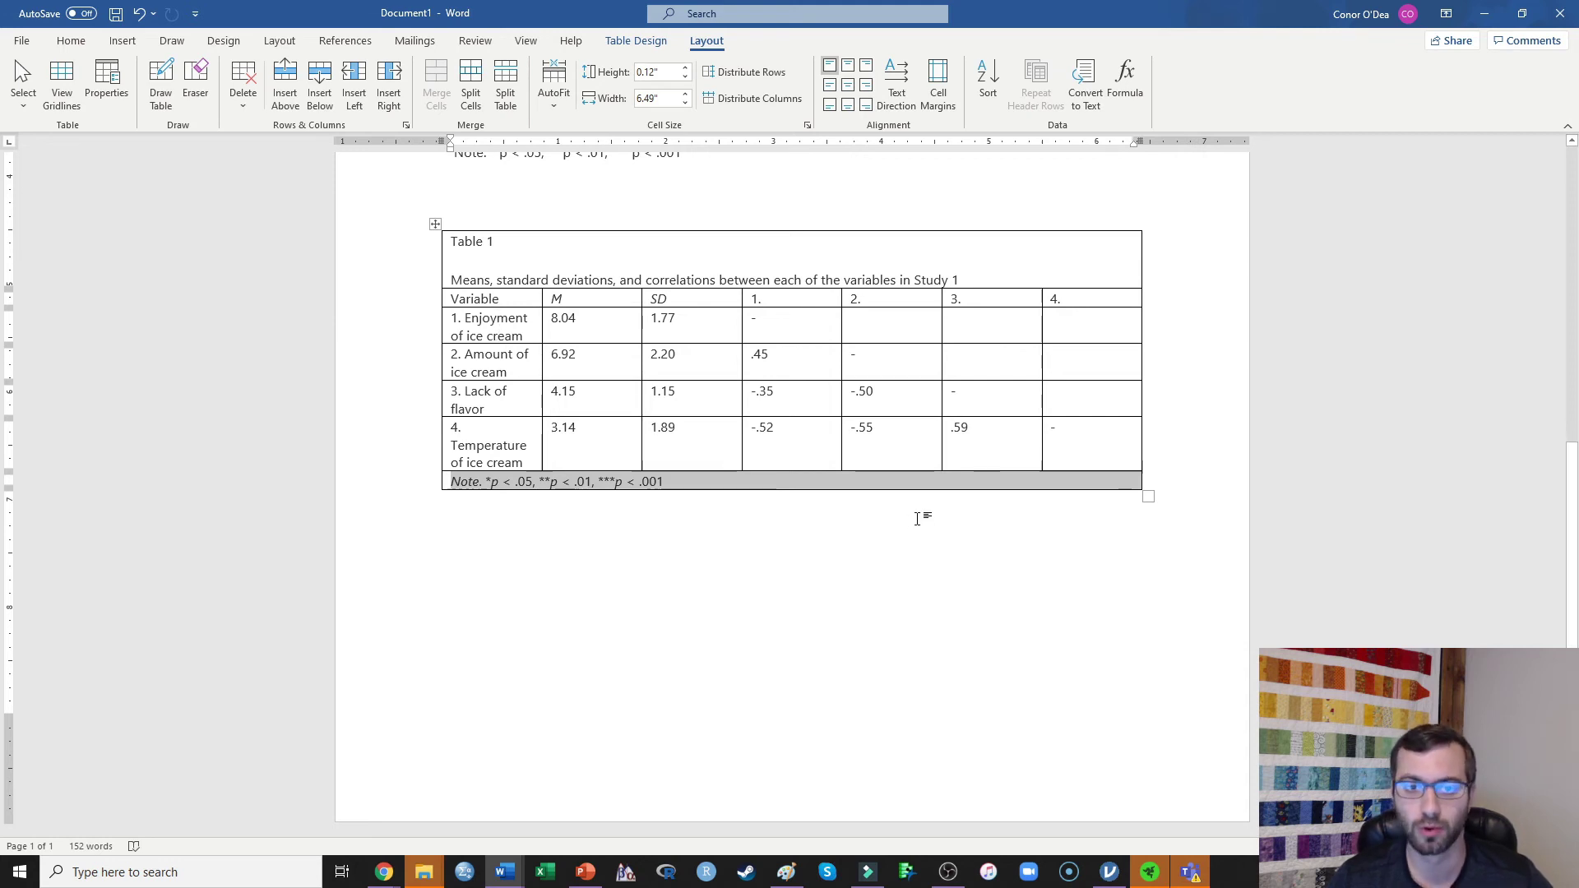
# Remove all borders from the whole Table 1 table
pyautogui.click(436, 226)
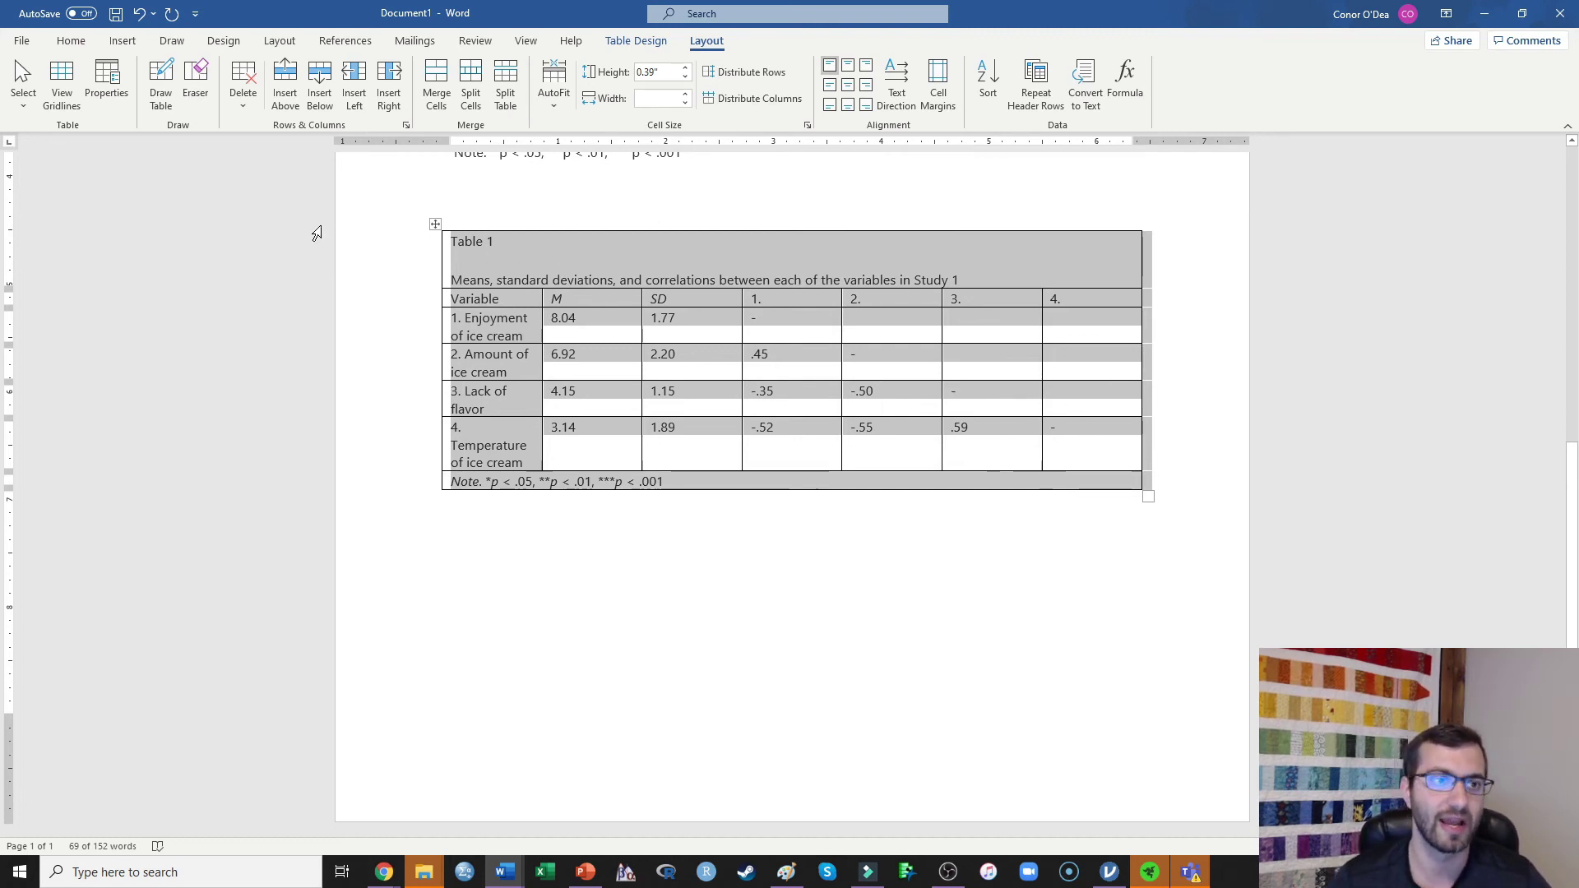
pyautogui.click(640, 38)
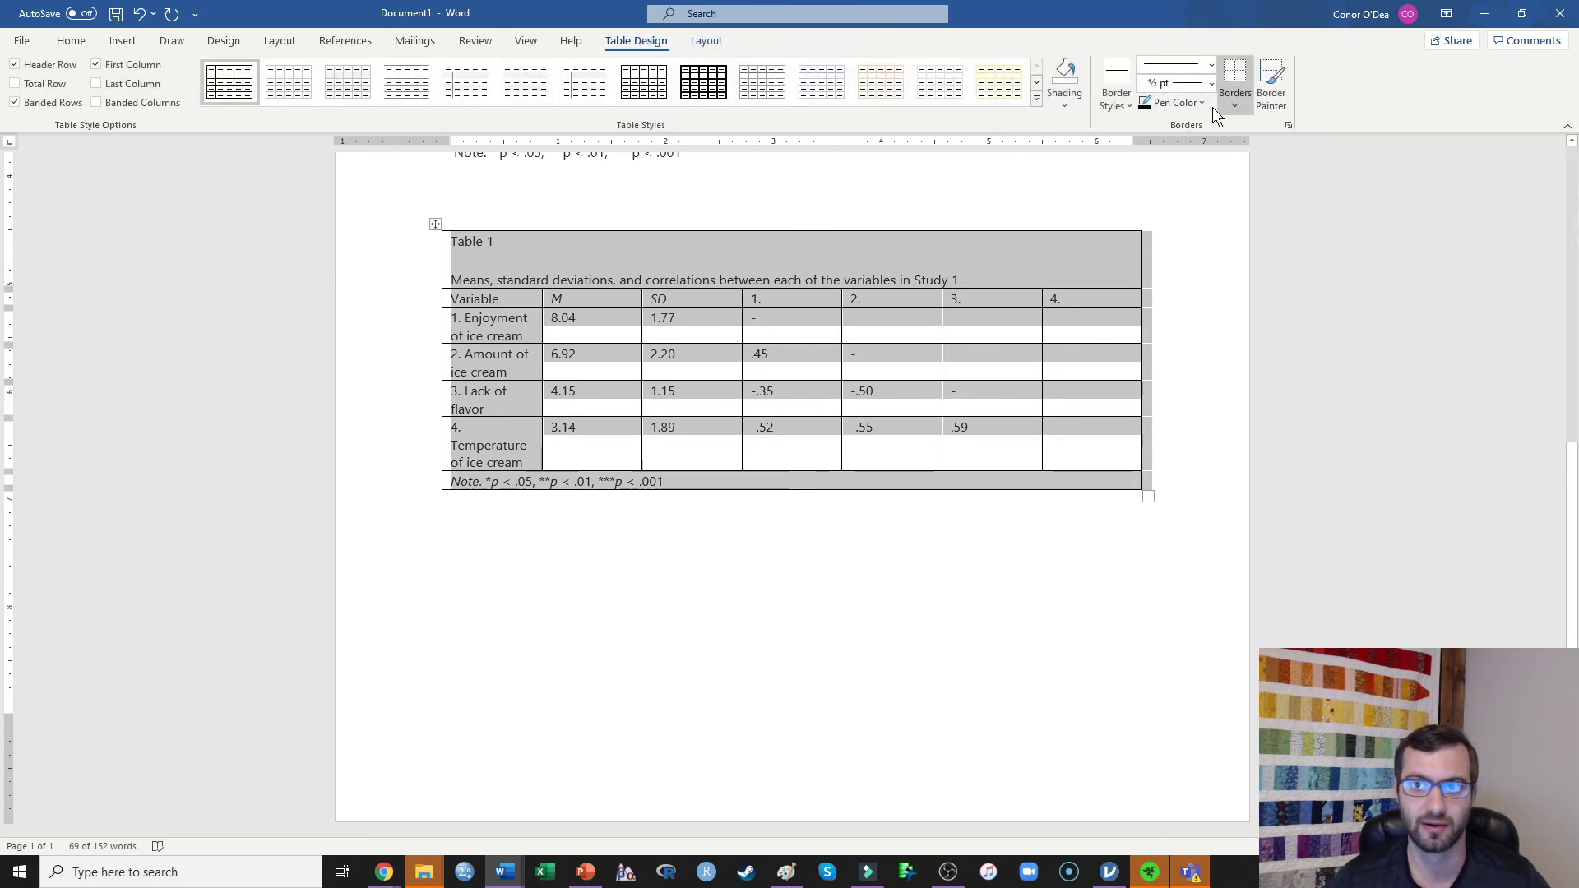
pyautogui.click(1233, 103)
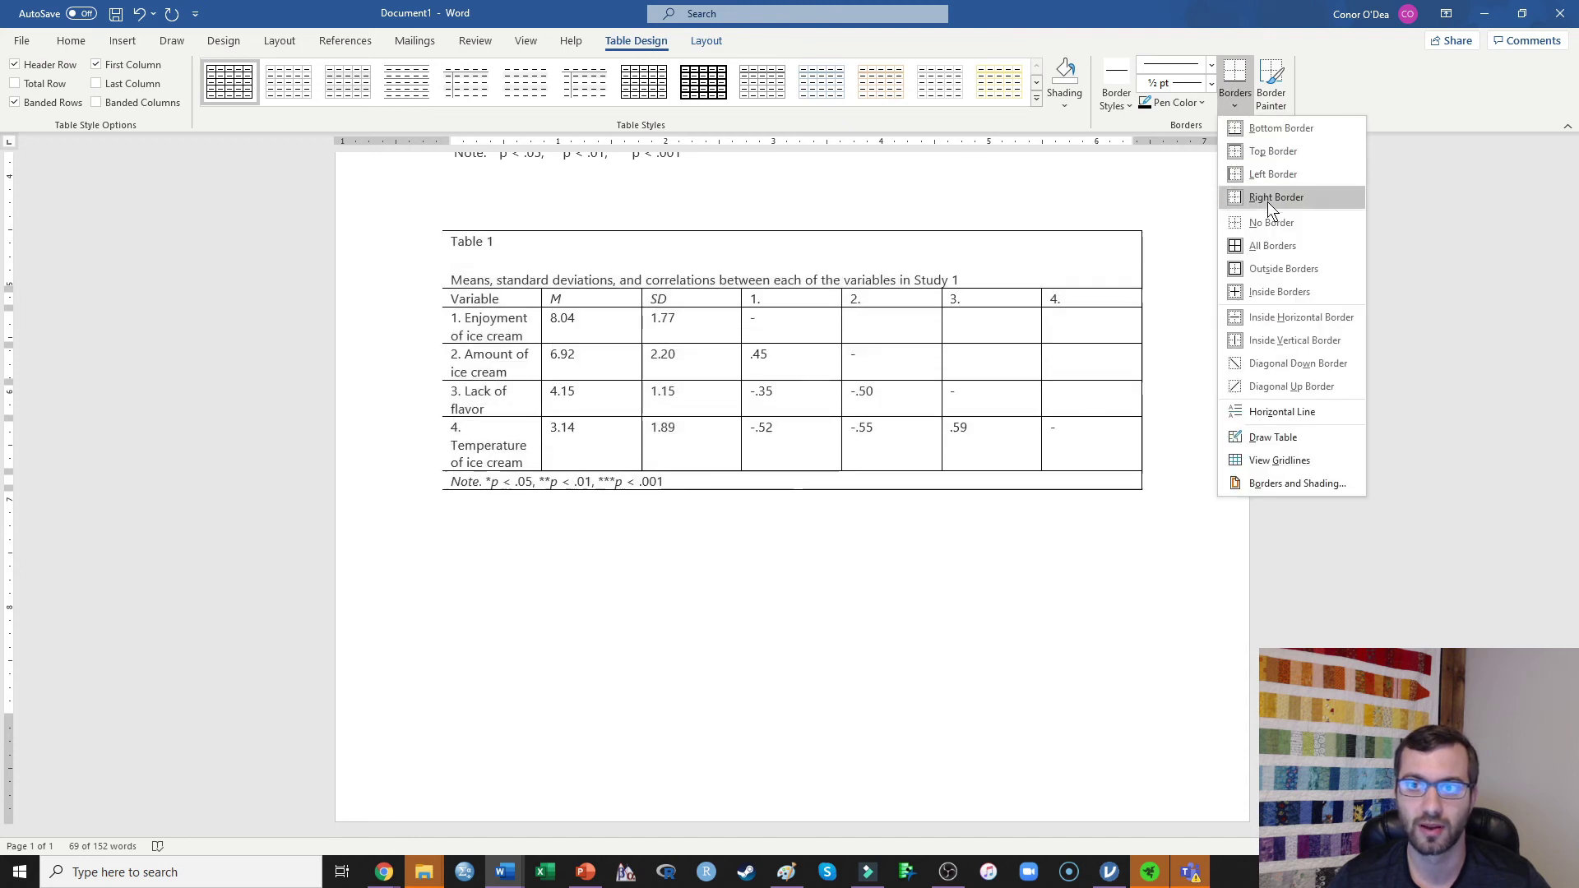
pyautogui.click(1270, 224)
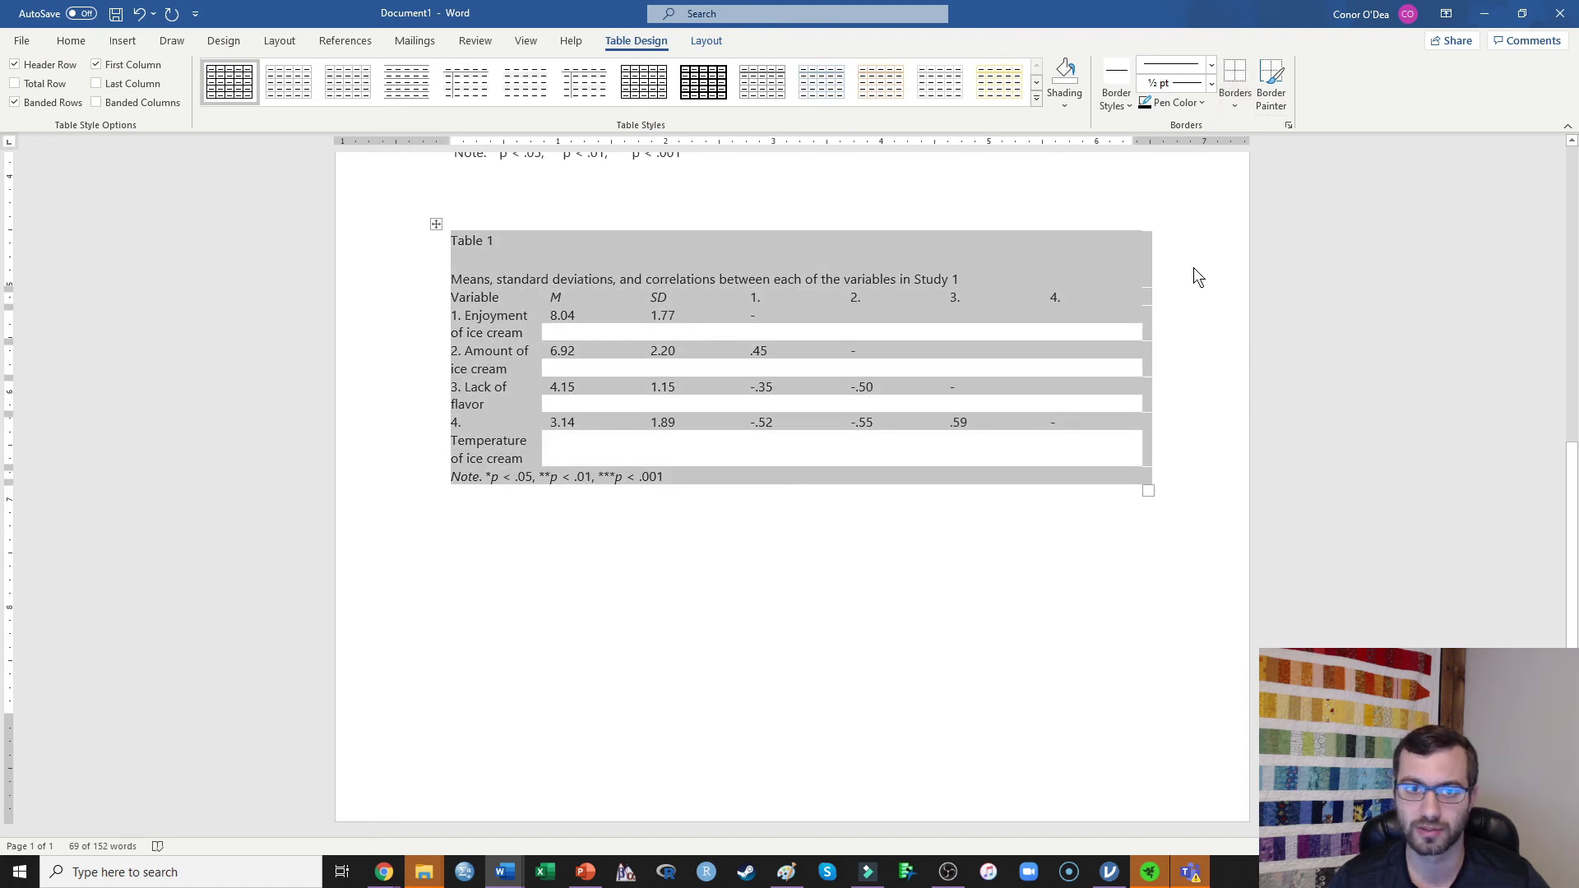
# Add a bottom border and a top border to the header row running from Variable to 4
pyautogui.click(452, 297)
pyautogui.moveTo(451, 298); pyautogui.dragTo(1065, 298)
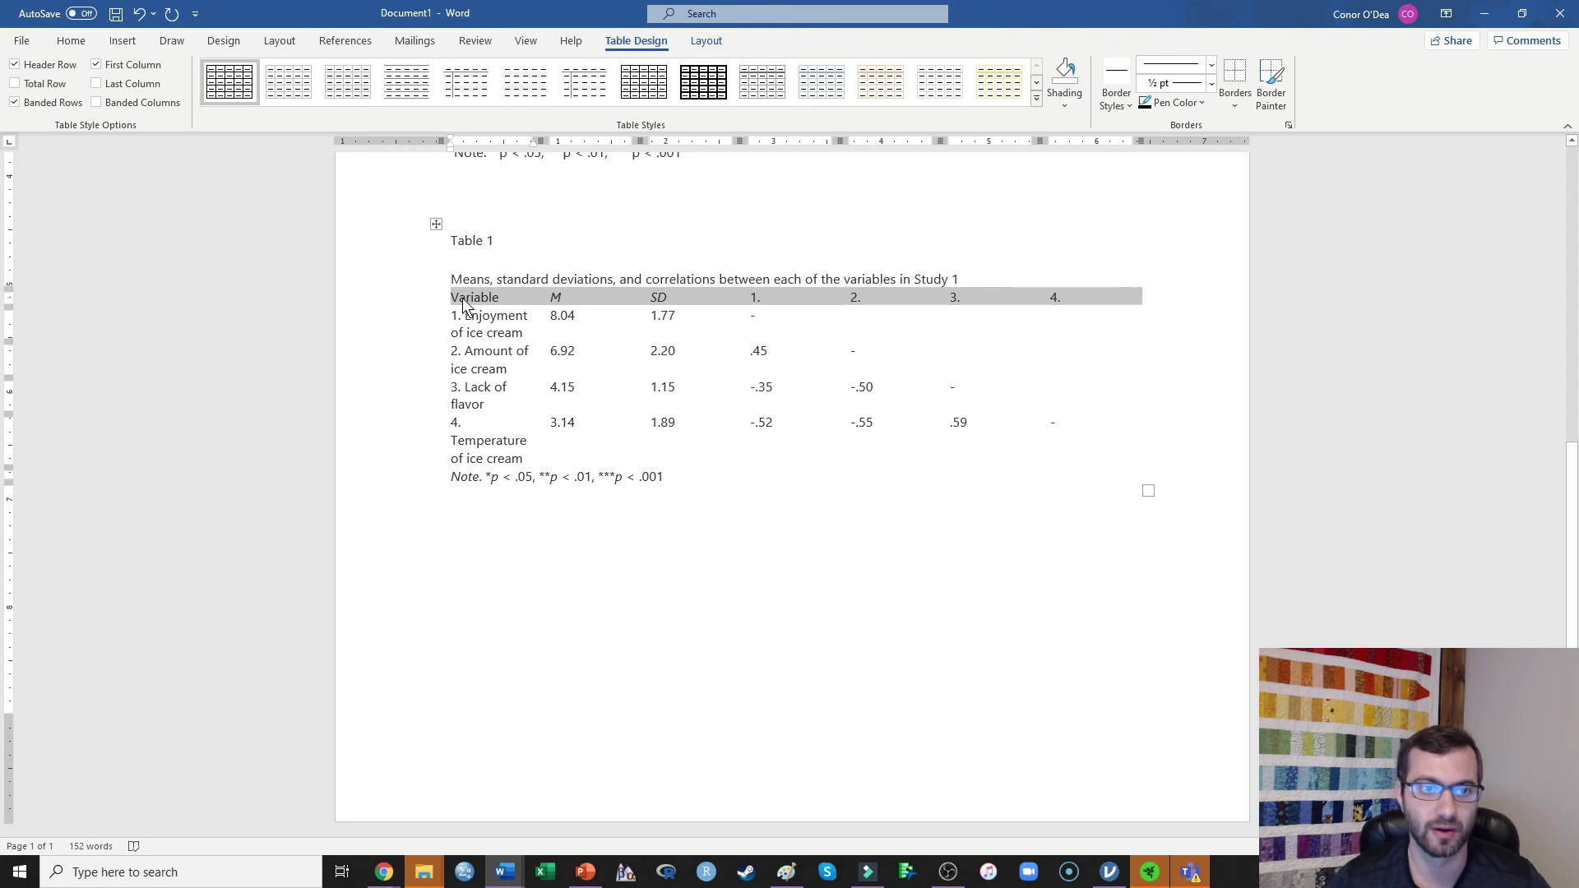
pyautogui.click(1241, 107)
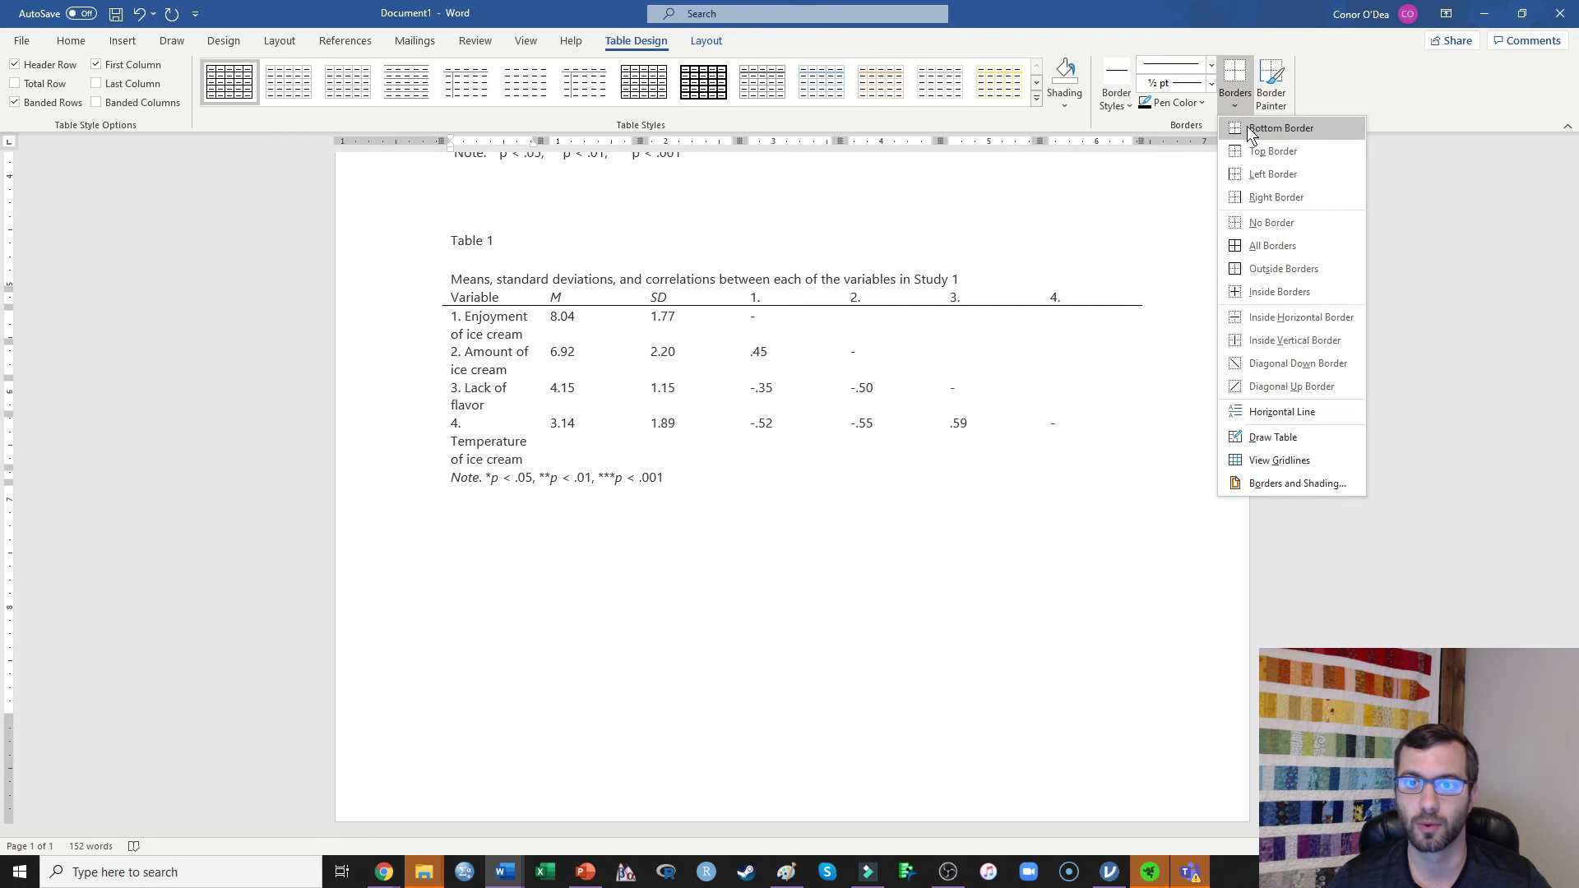
pyautogui.click(1251, 132)
pyautogui.click(1231, 107)
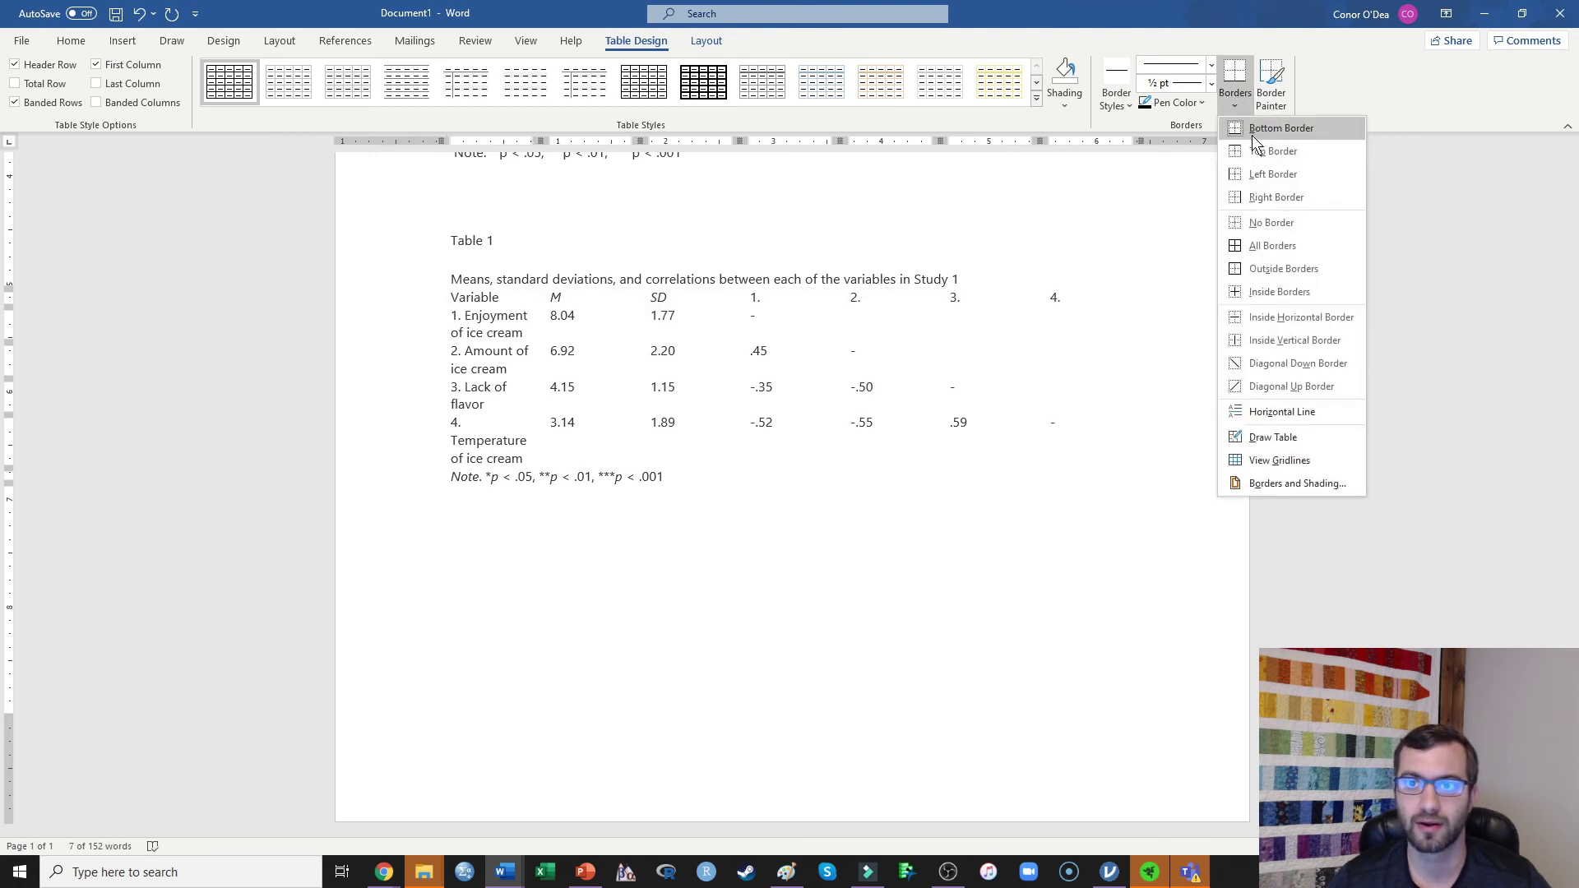
pyautogui.click(1267, 150)
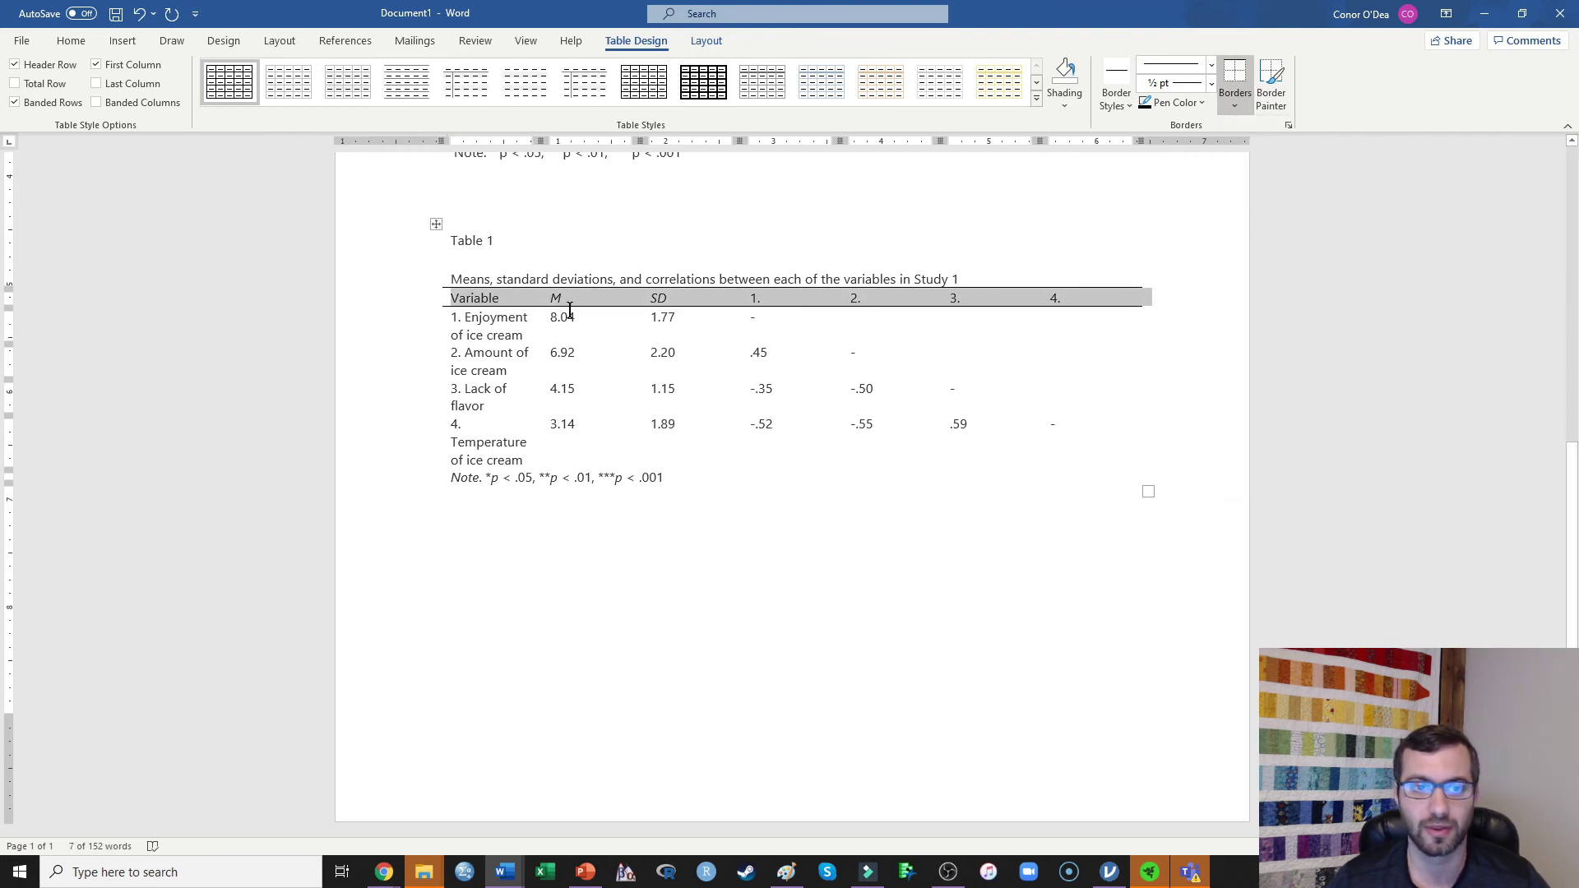
pyautogui.click(531, 350)
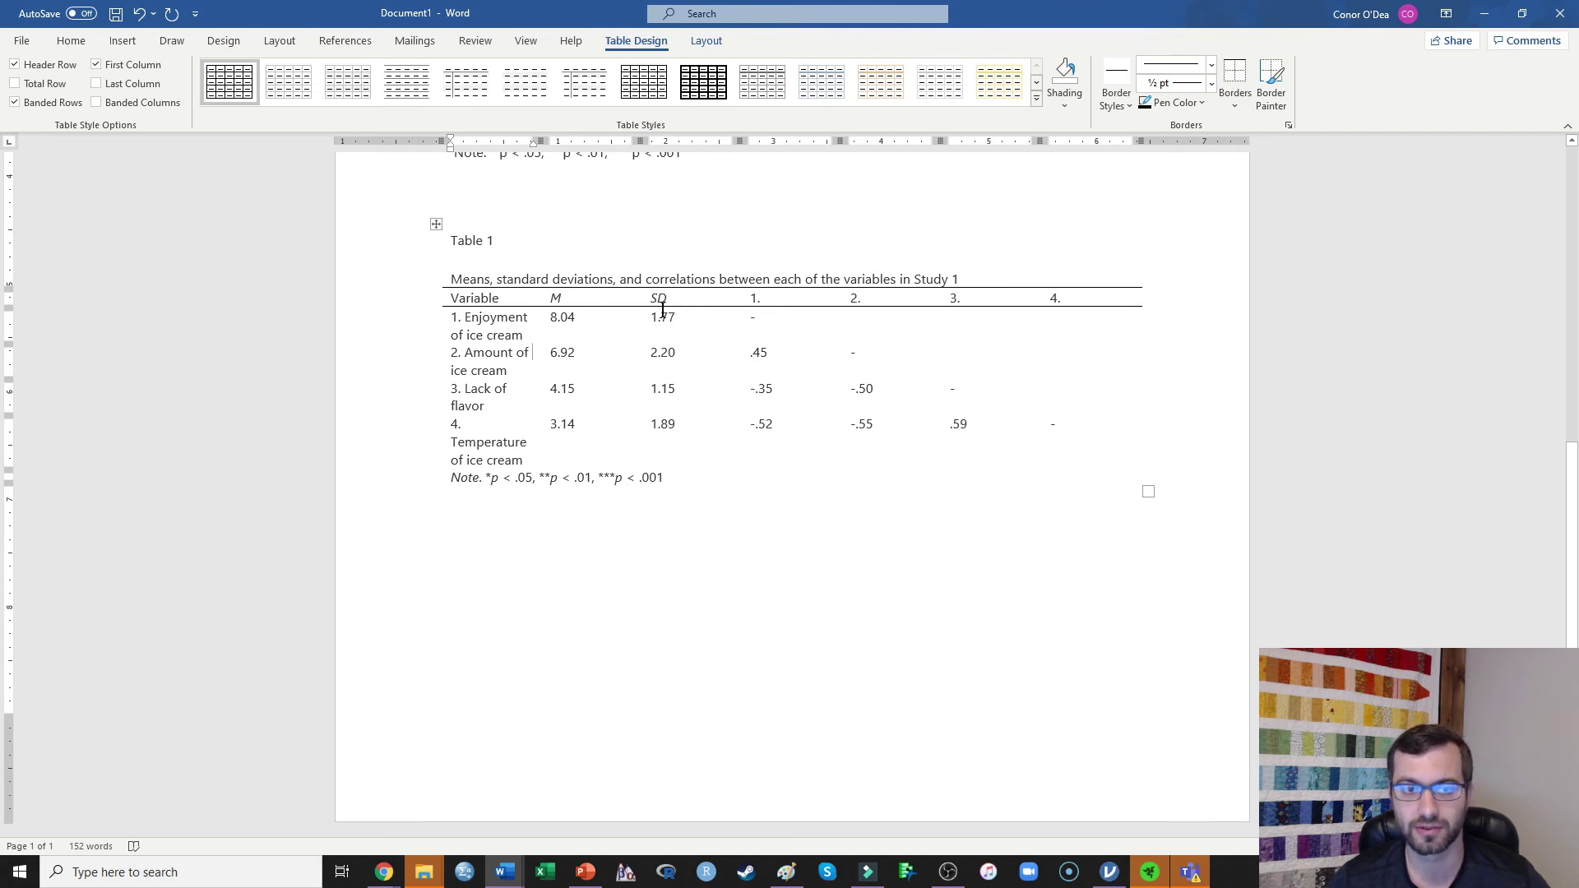
# Add a top border to the note row beneath the last variable
pyautogui.click(504, 480)
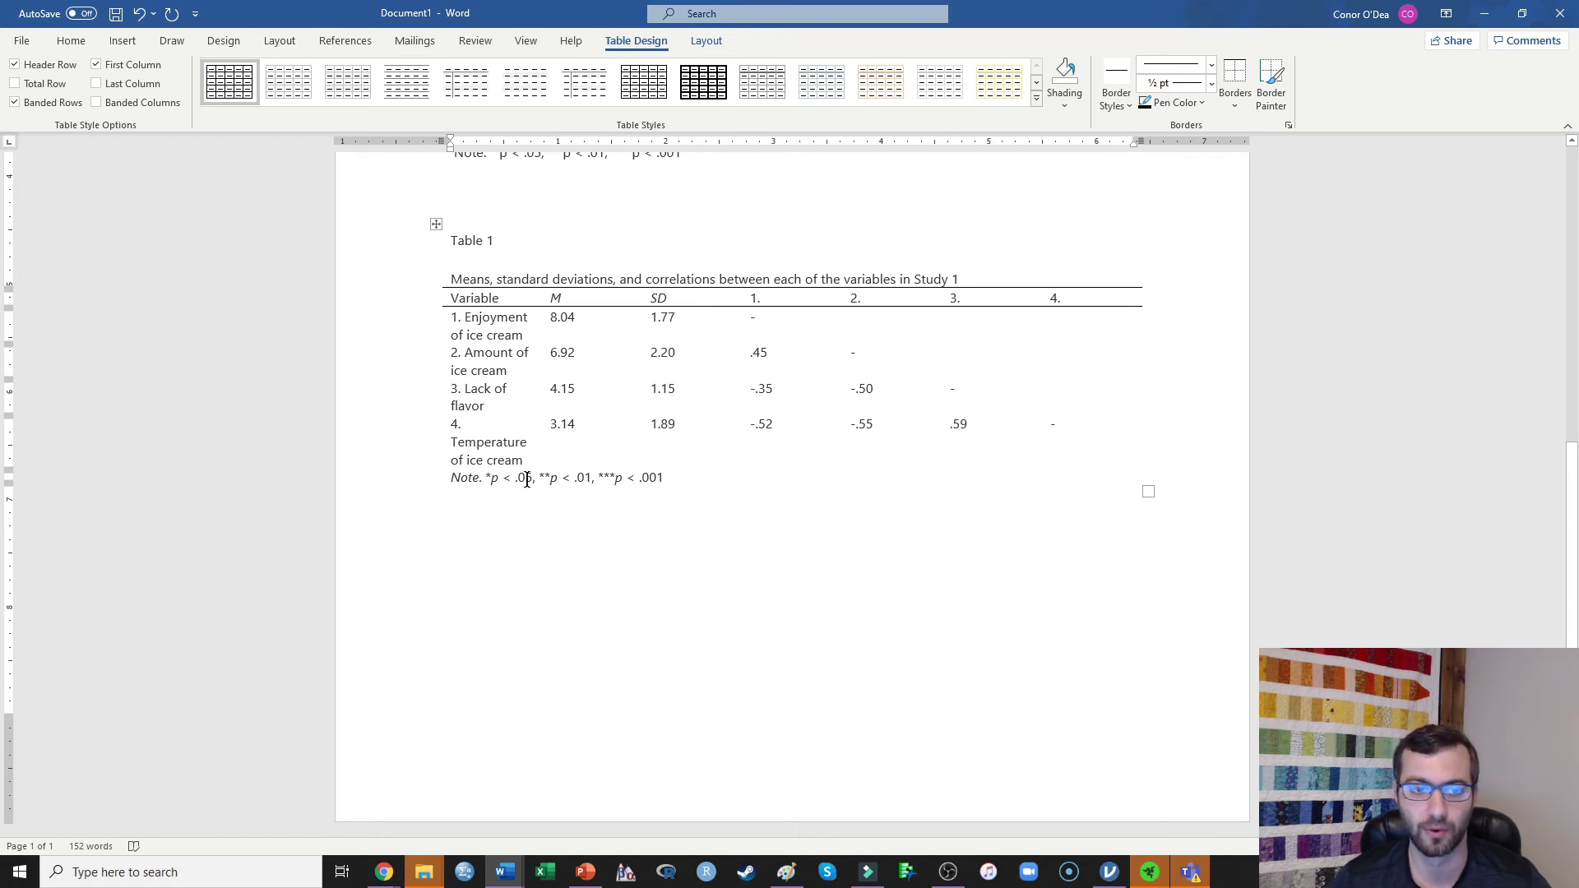
pyautogui.click(1236, 74)
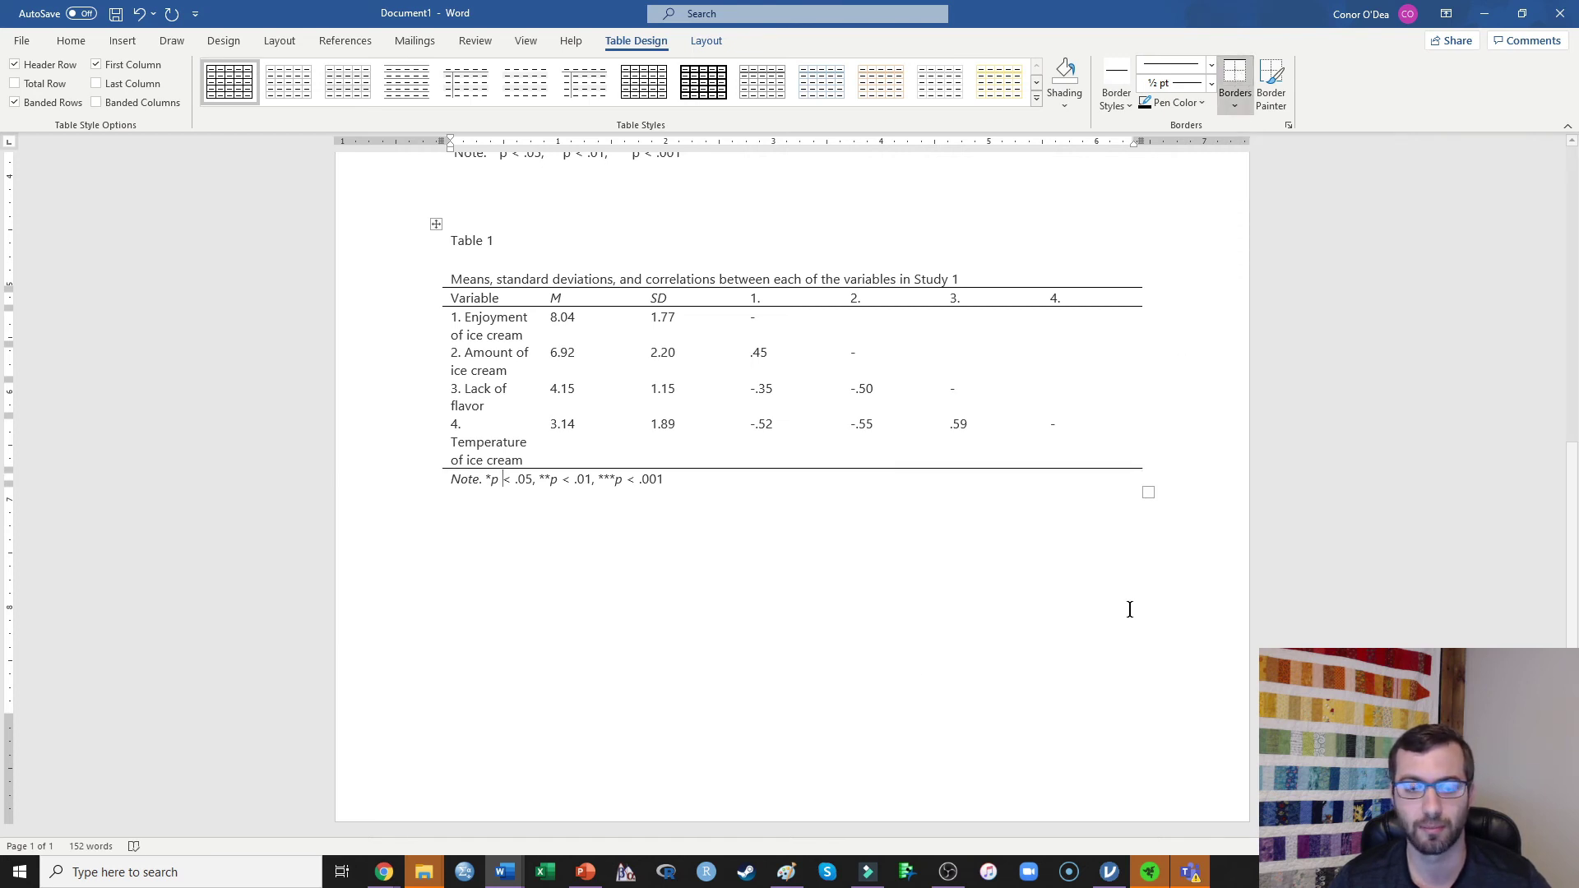
pyautogui.click(512, 499)
pyautogui.moveTo(458, 477); pyautogui.dragTo(796, 536)
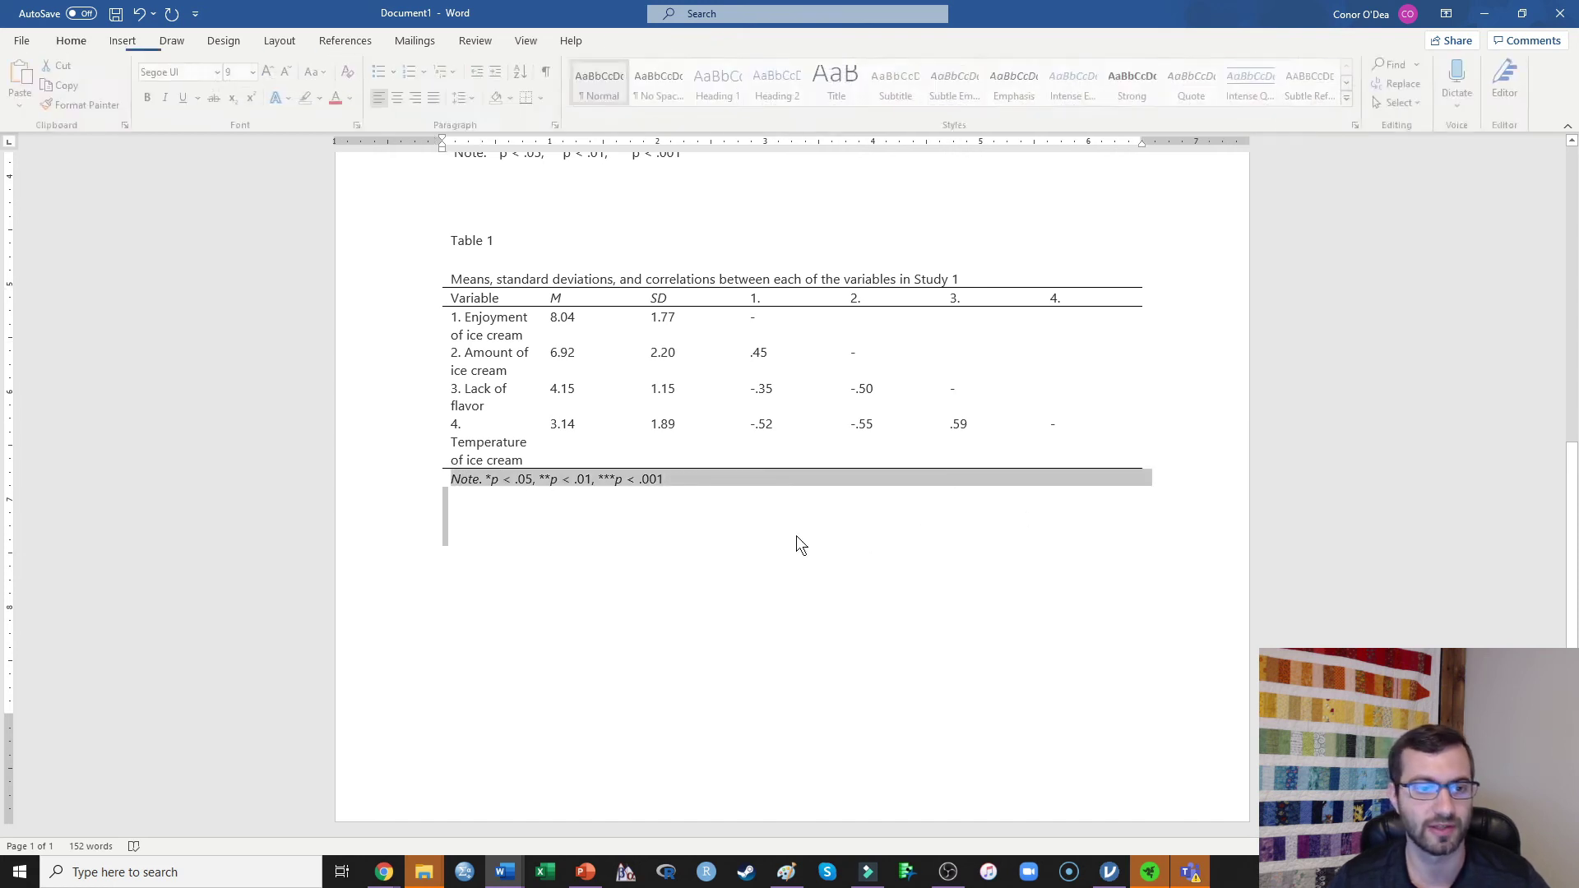
pyautogui.click(705, 513)
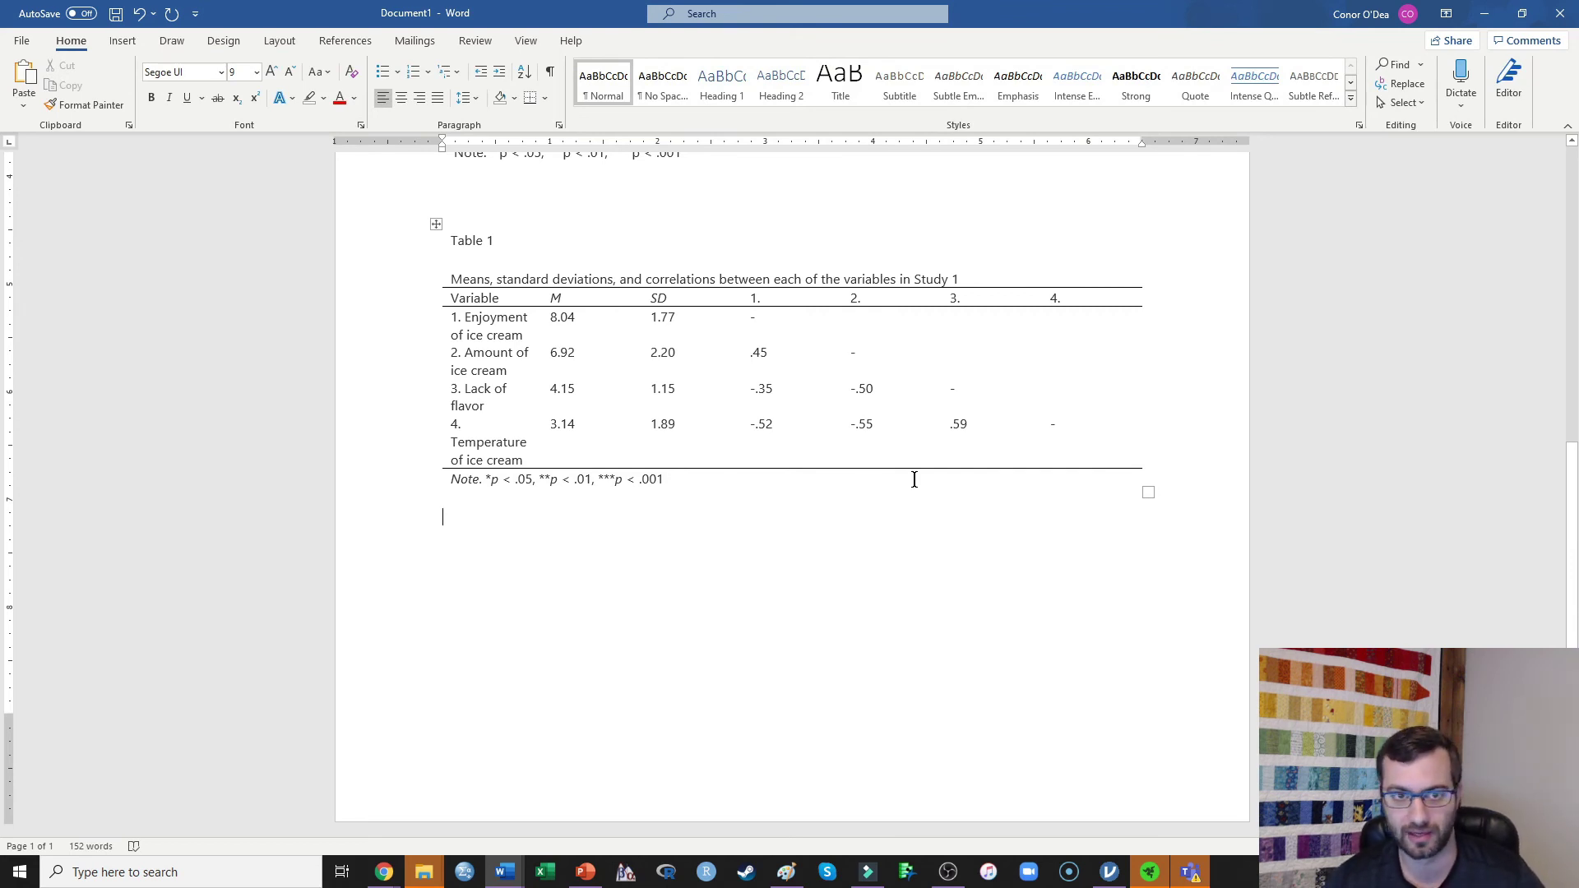
# AutoFit the whole table to its contents
pyautogui.click(432, 222)
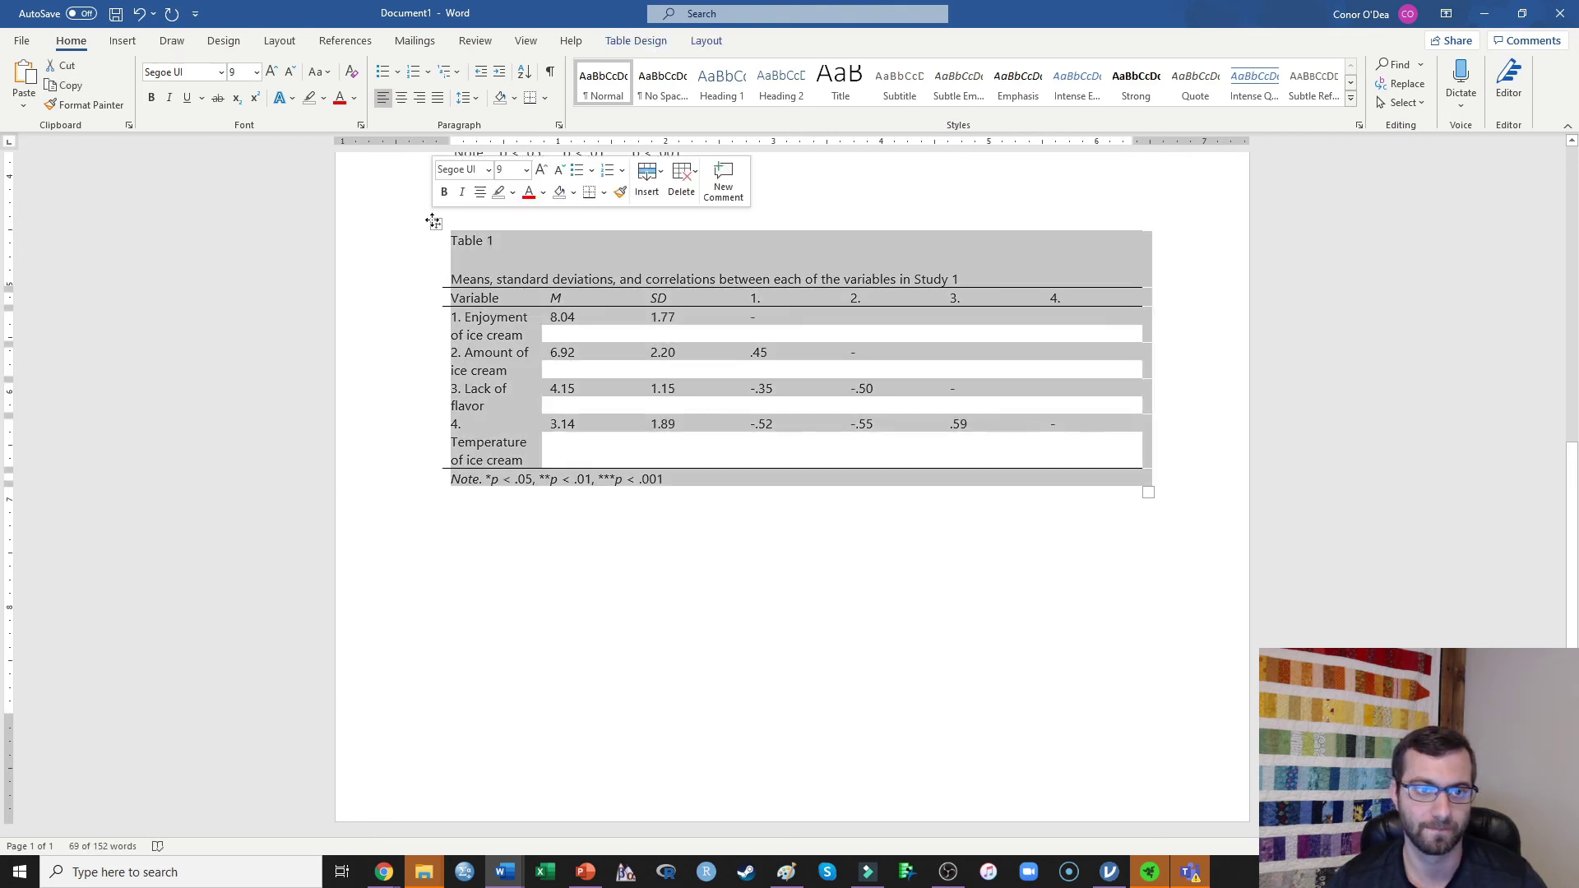
pyautogui.rightClick(435, 224)
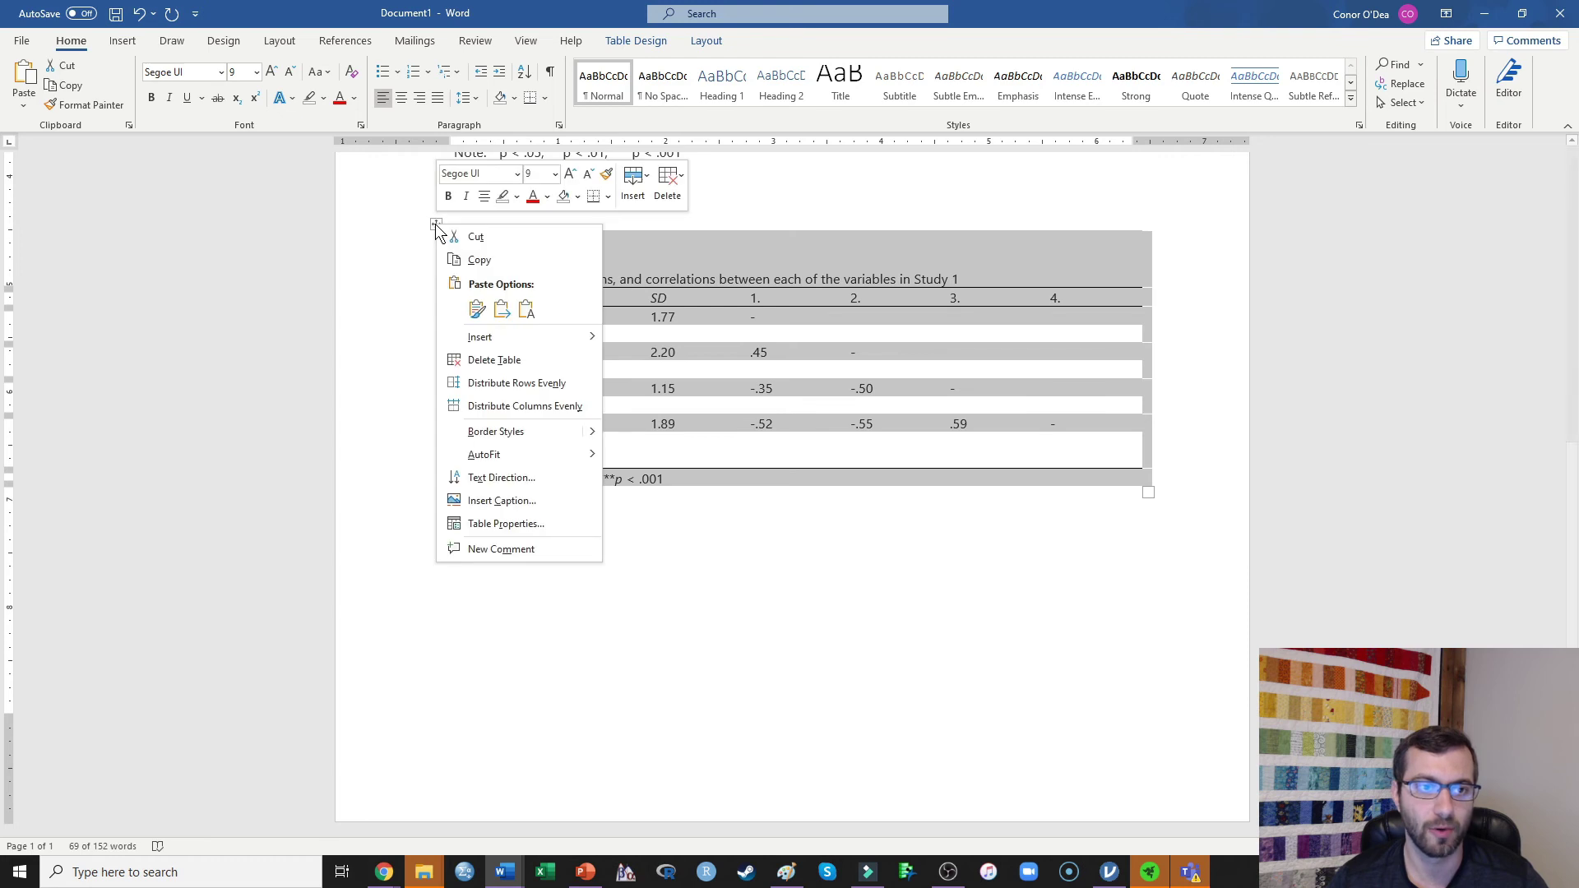
pyautogui.moveTo(489, 459)
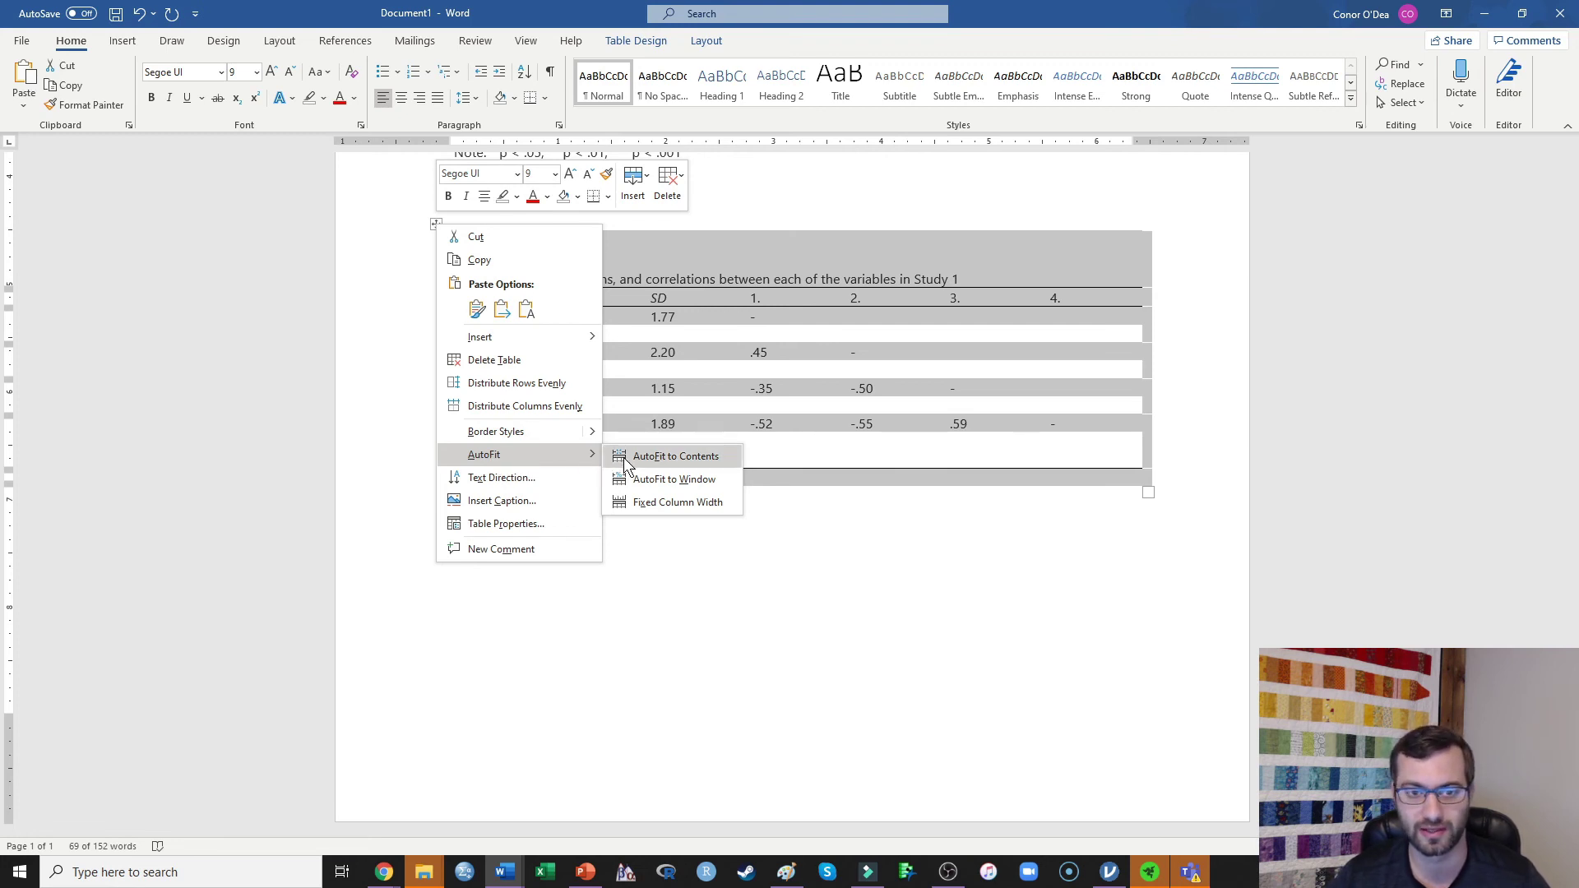
pyautogui.click(676, 457)
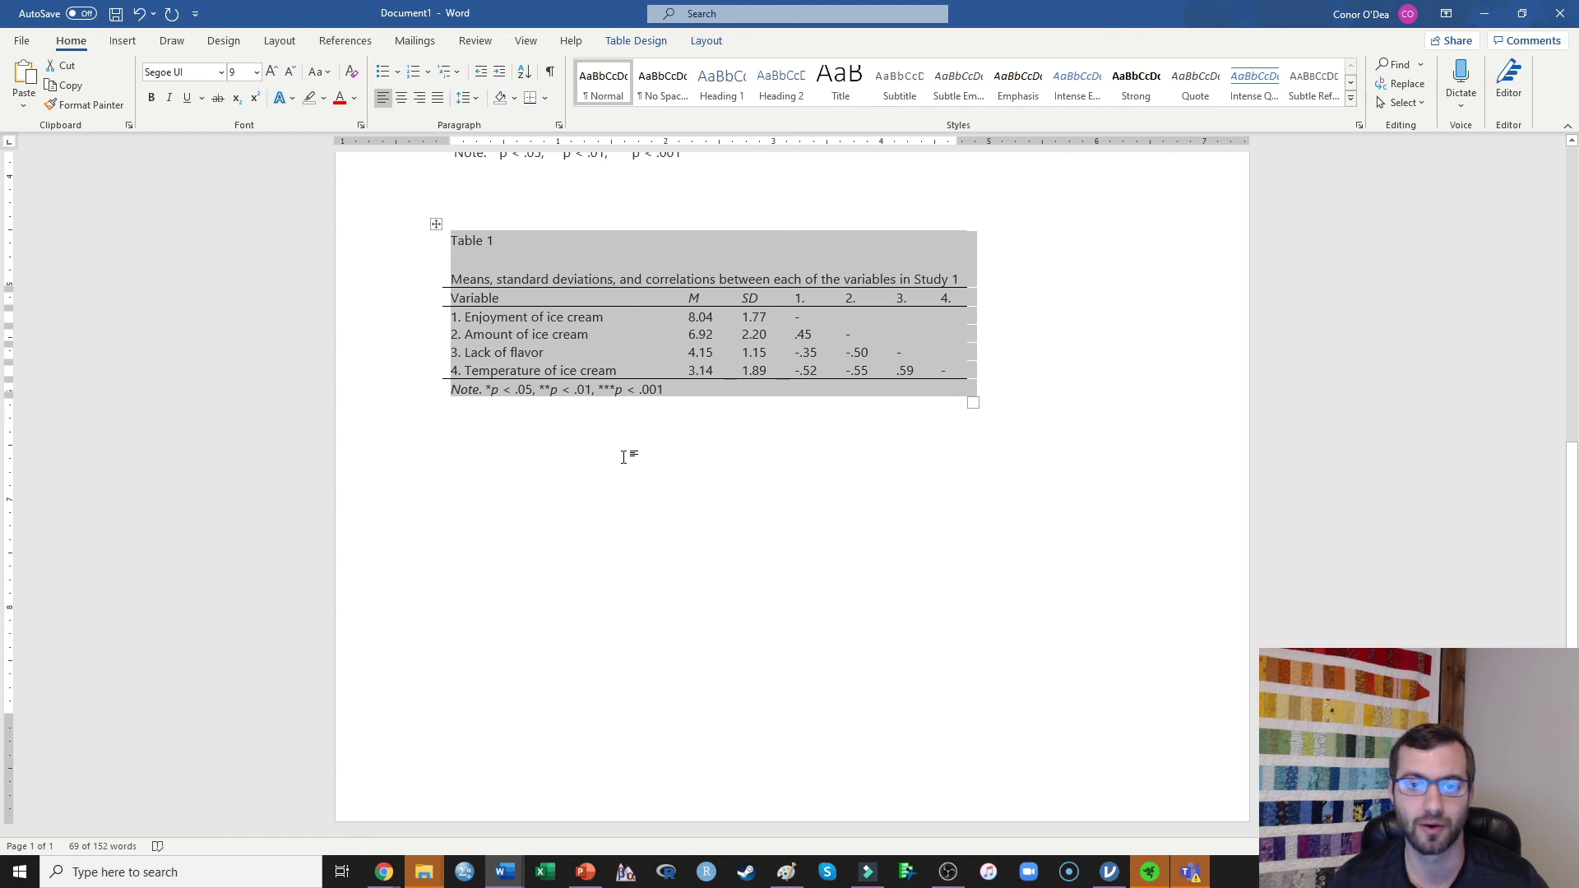
pyautogui.click(840, 400)
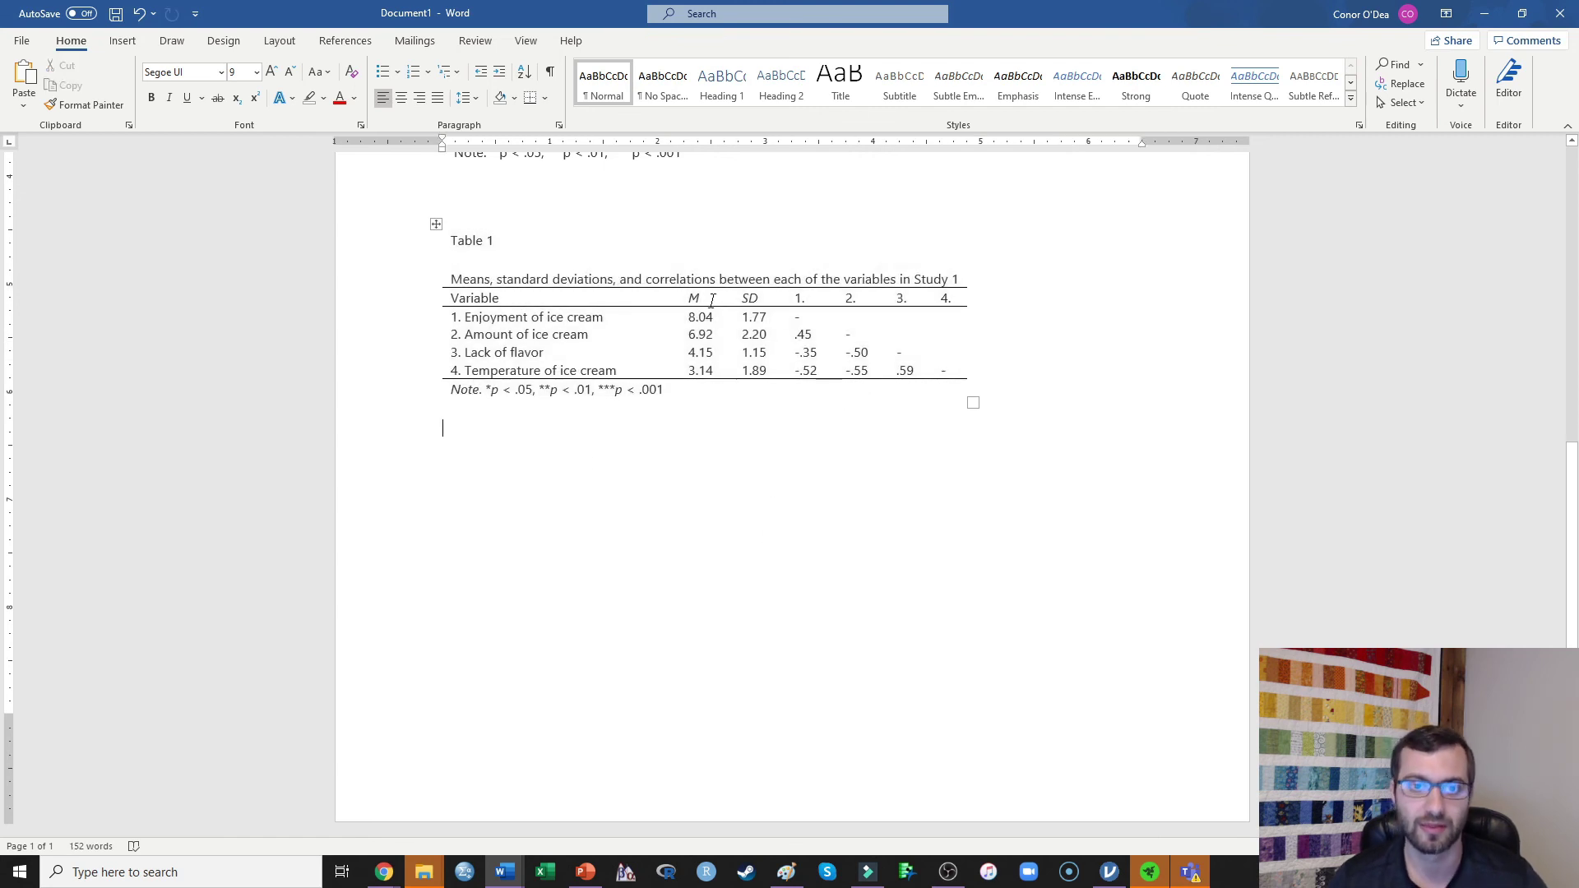
# Center the M, SD and 1. to 4. columns, from the header row through the "4. Temperature of ice cream" row
pyautogui.moveTo(692, 293); pyautogui.dragTo(950, 366)
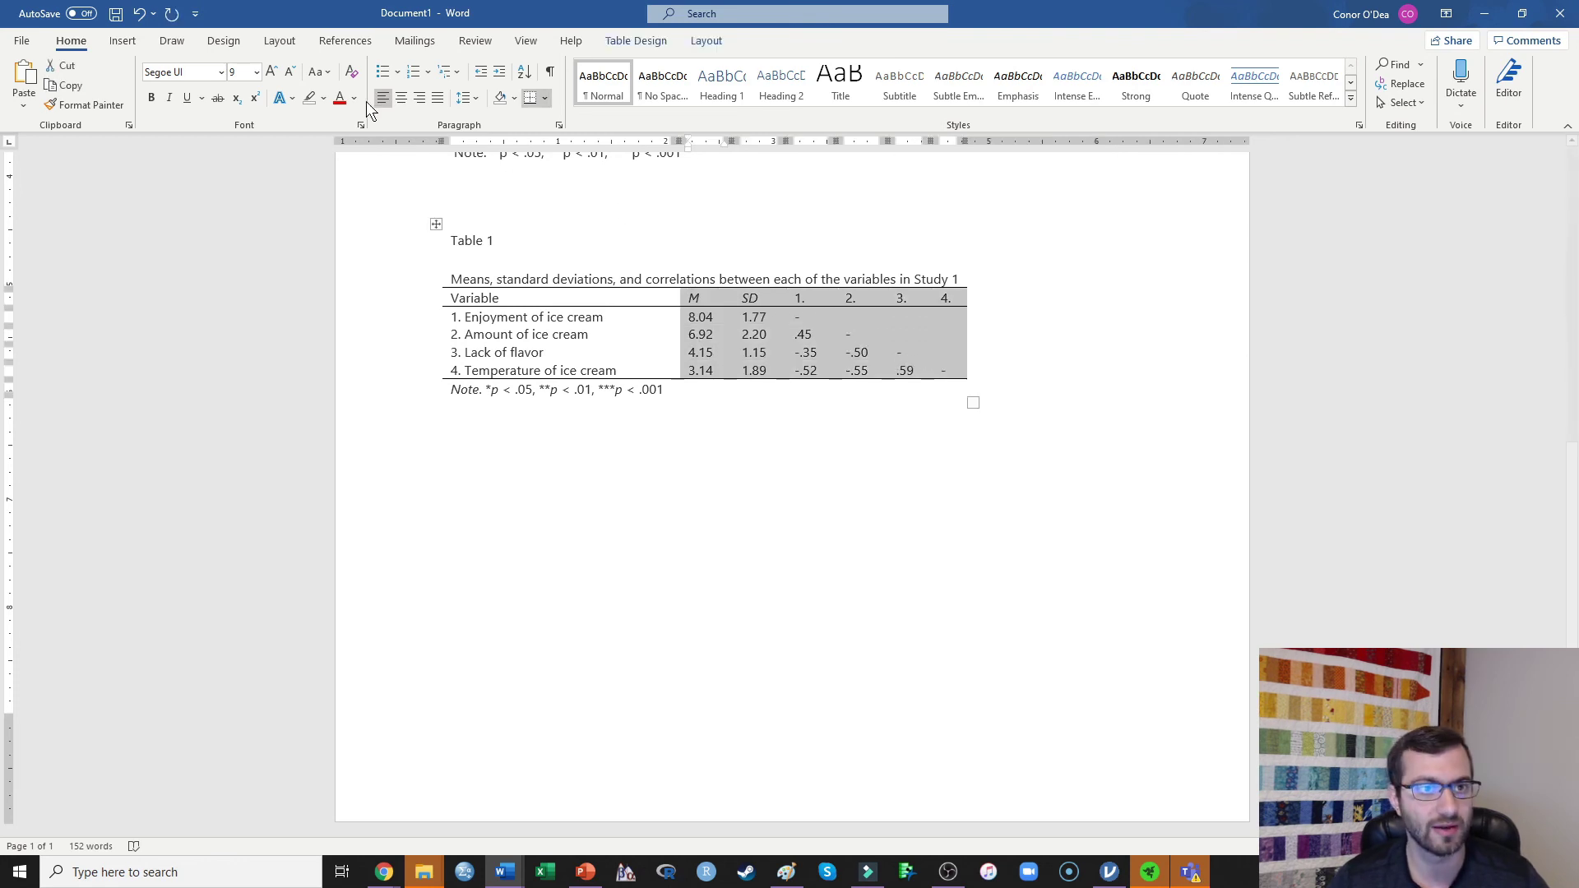
pyautogui.click(397, 97)
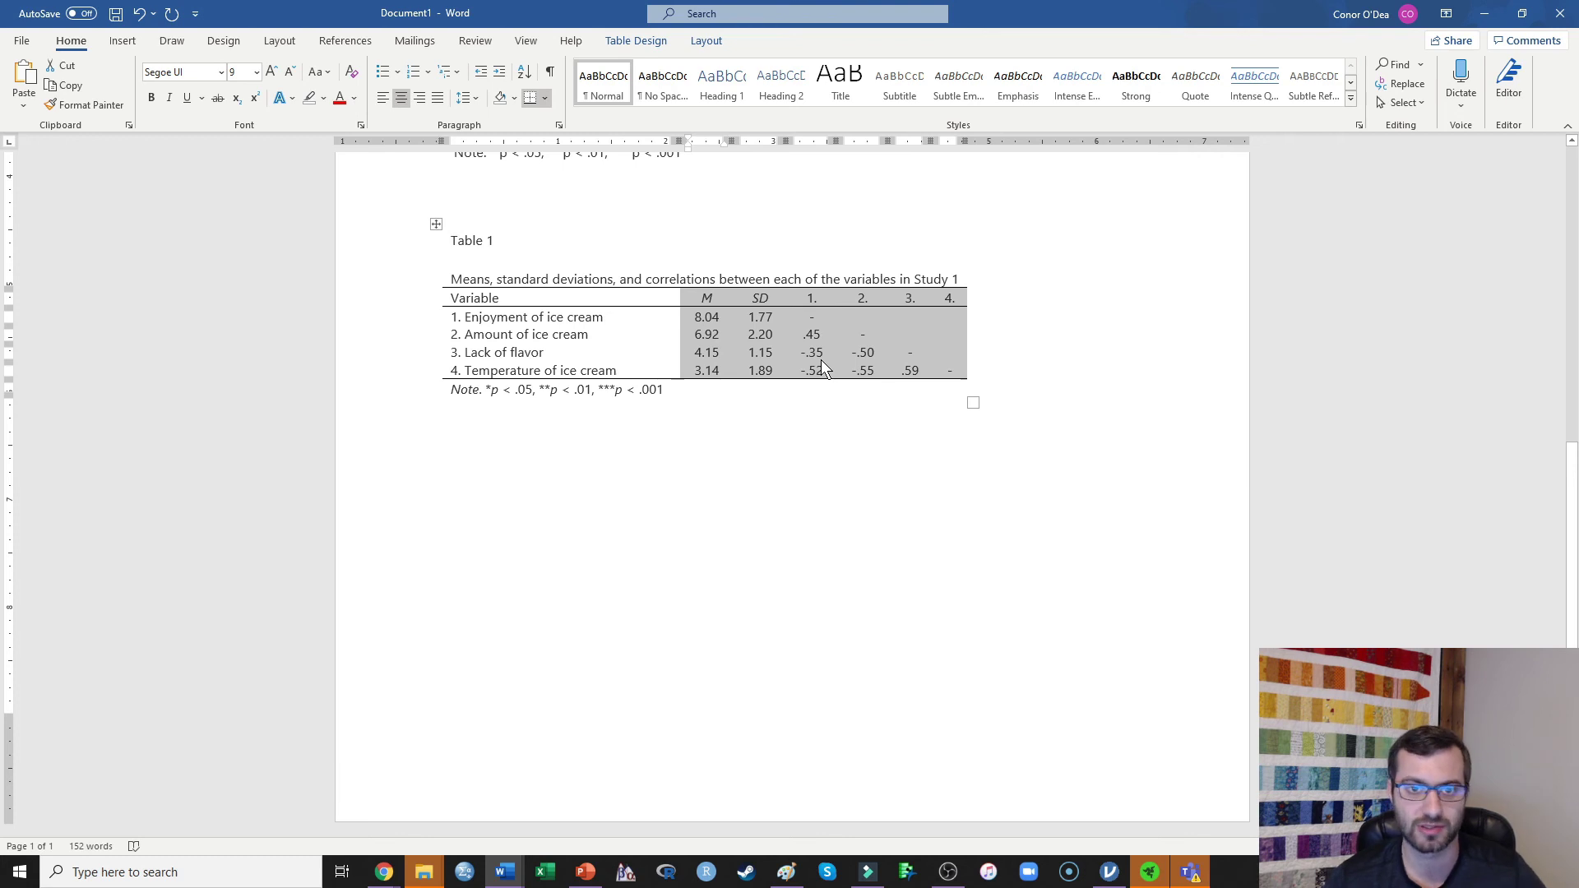
pyautogui.click(804, 432)
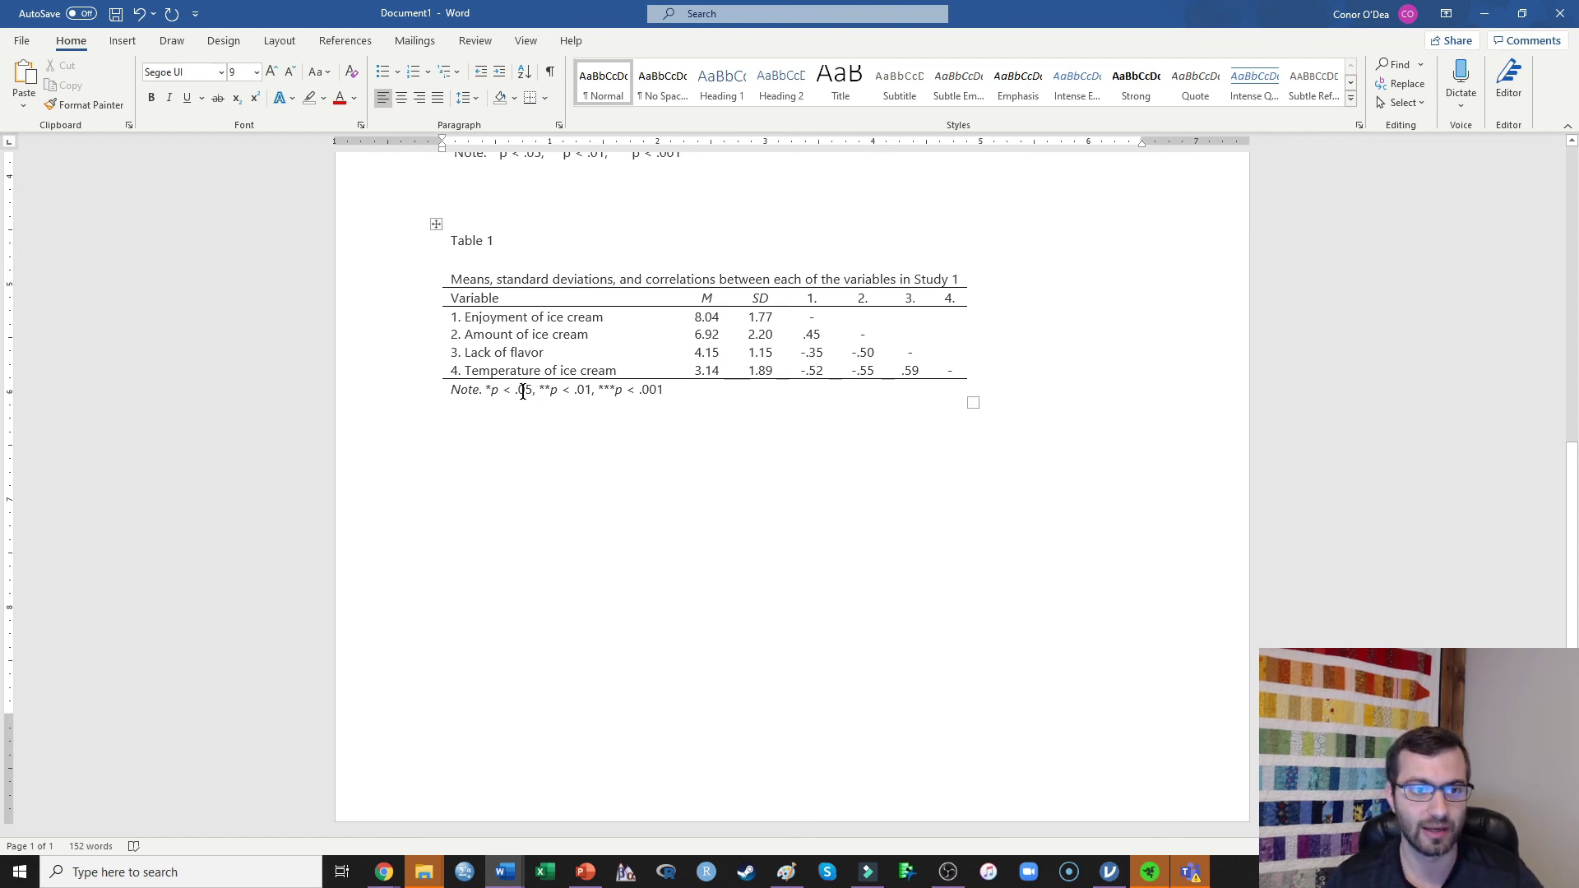
# Append *** to the correlations .45, -.35 and -.52 in column 1
pyautogui.scroll(3, 675, 481)
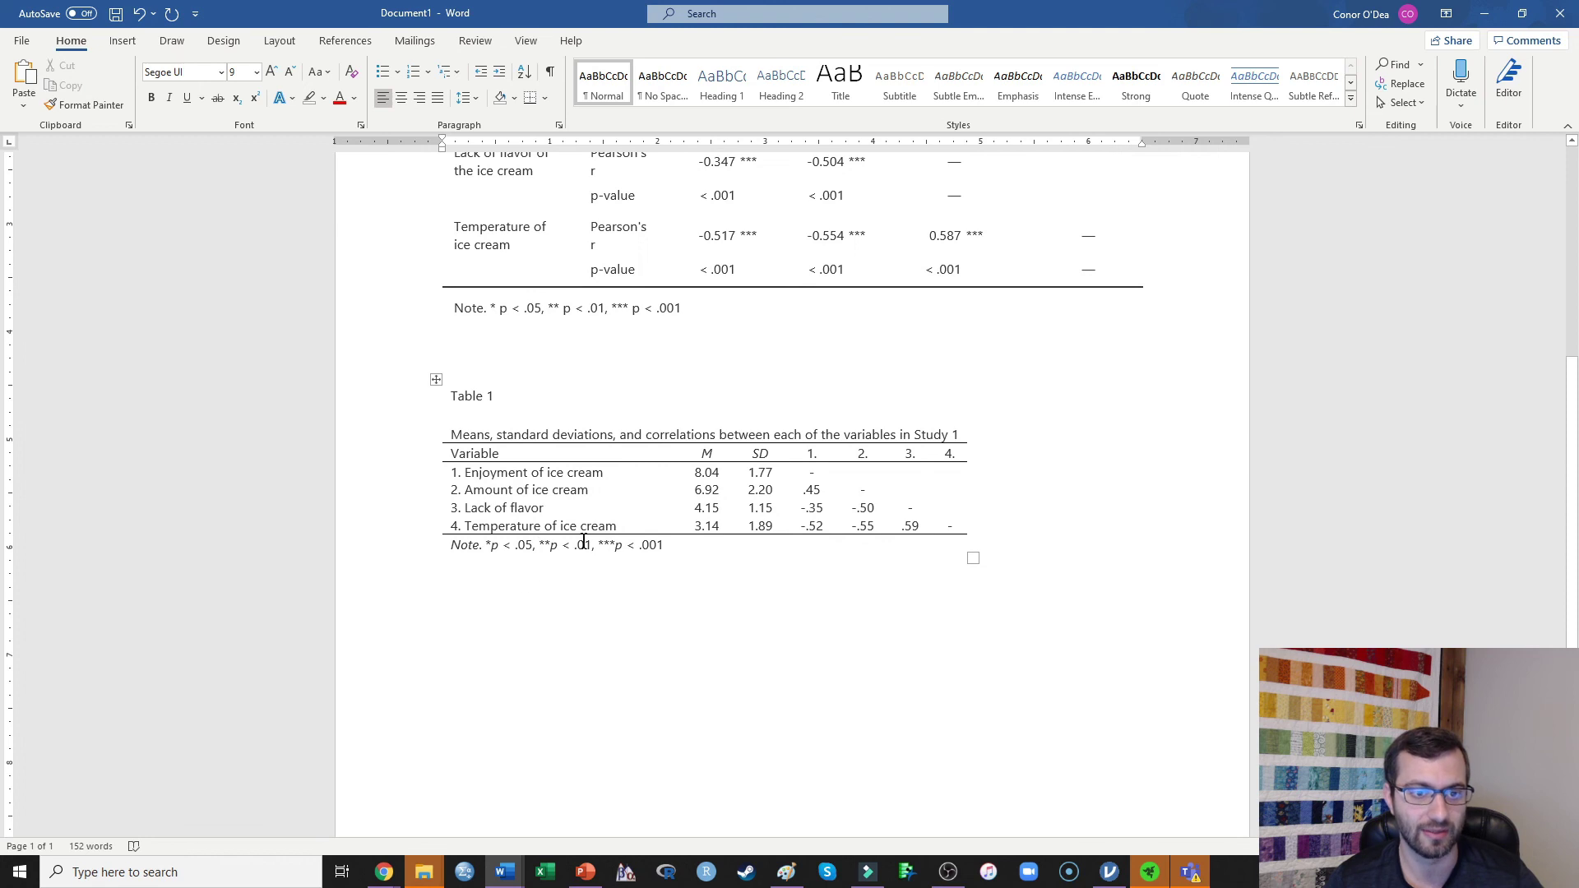
pyautogui.scroll(2, 947, 619)
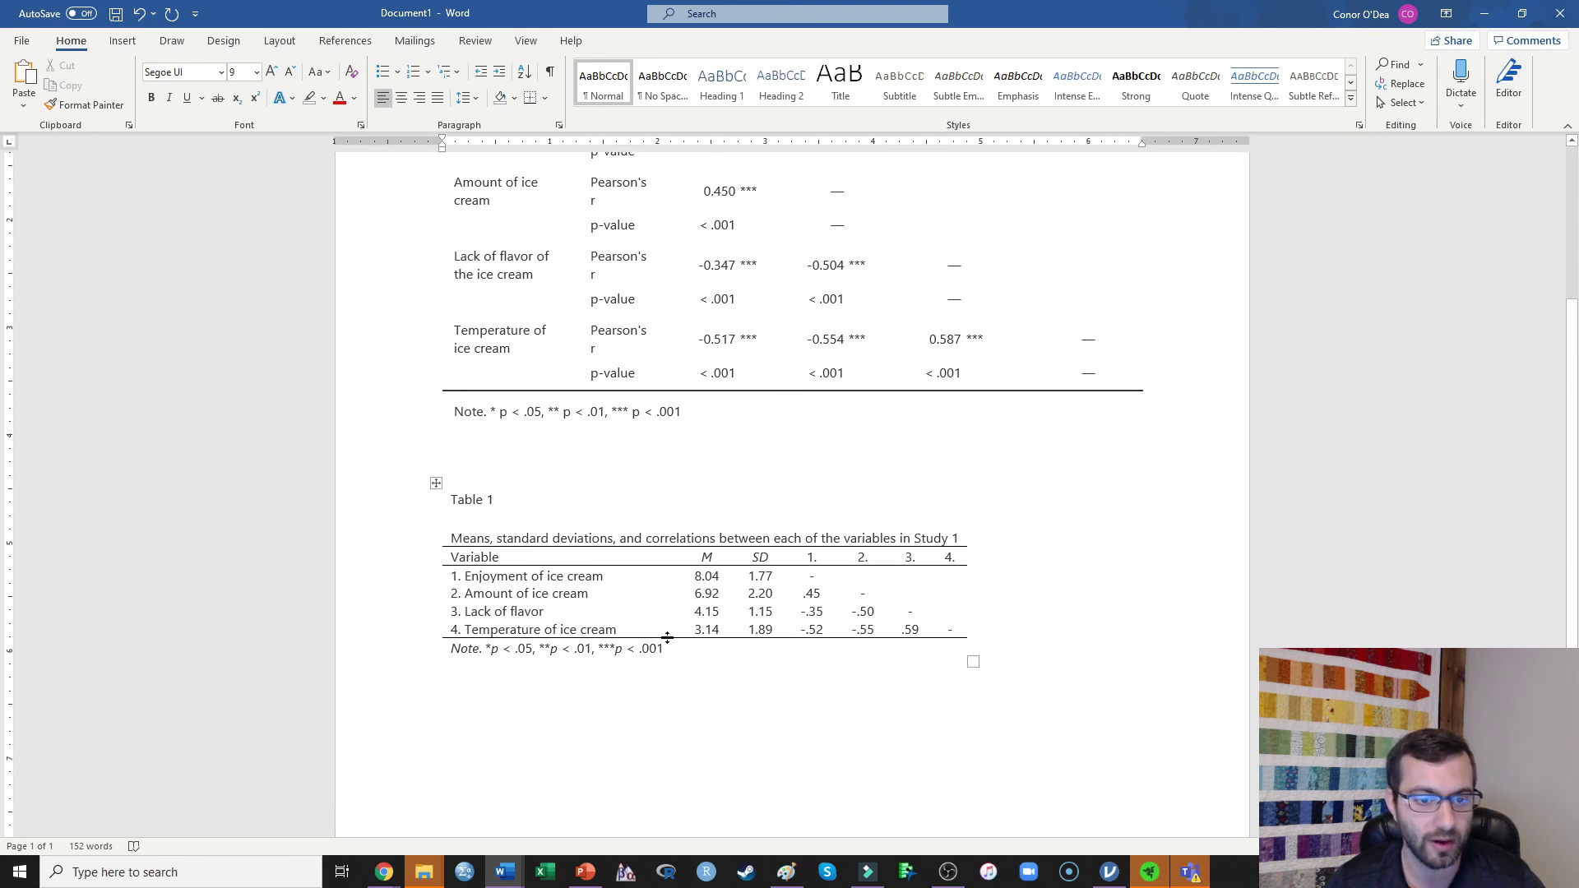
pyautogui.click(824, 594)
pyautogui.write('***')
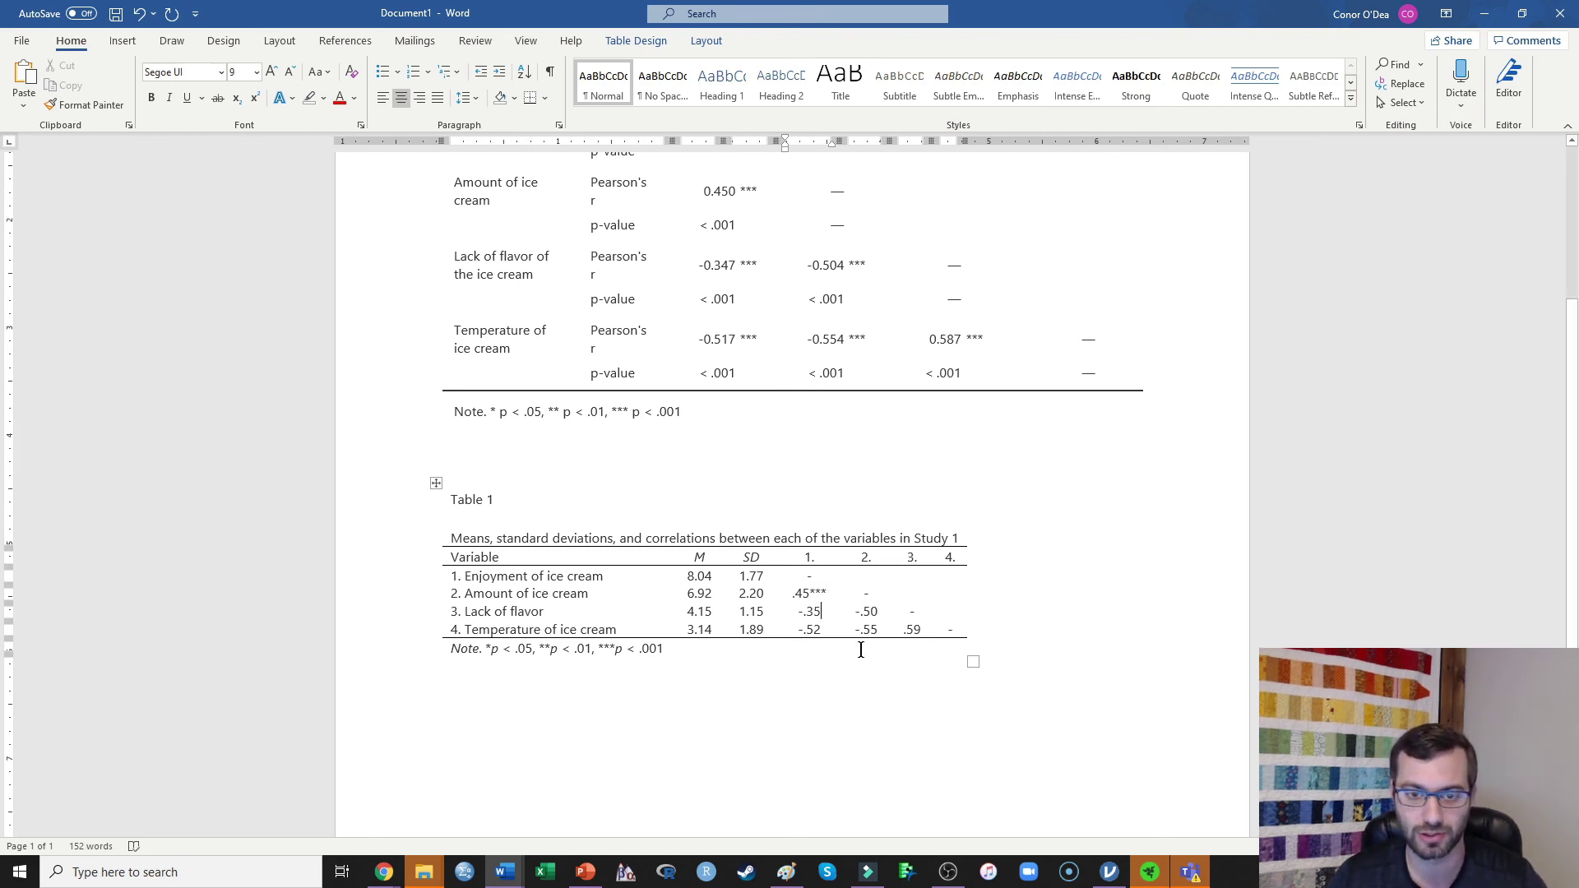
pyautogui.write('***')
pyautogui.press('Down')
pyautogui.write('***')
# Append *** to the correlations -.50 and -.55 in column 2 and .59 in column 3
pyautogui.press('Right')
pyautogui.press('Right')
pyautogui.press('Up')
pyautogui.press('End')
pyautogui.write('***')
pyautogui.press('Down')
pyautogui.write('***')
pyautogui.press('Right')
pyautogui.press('Right')
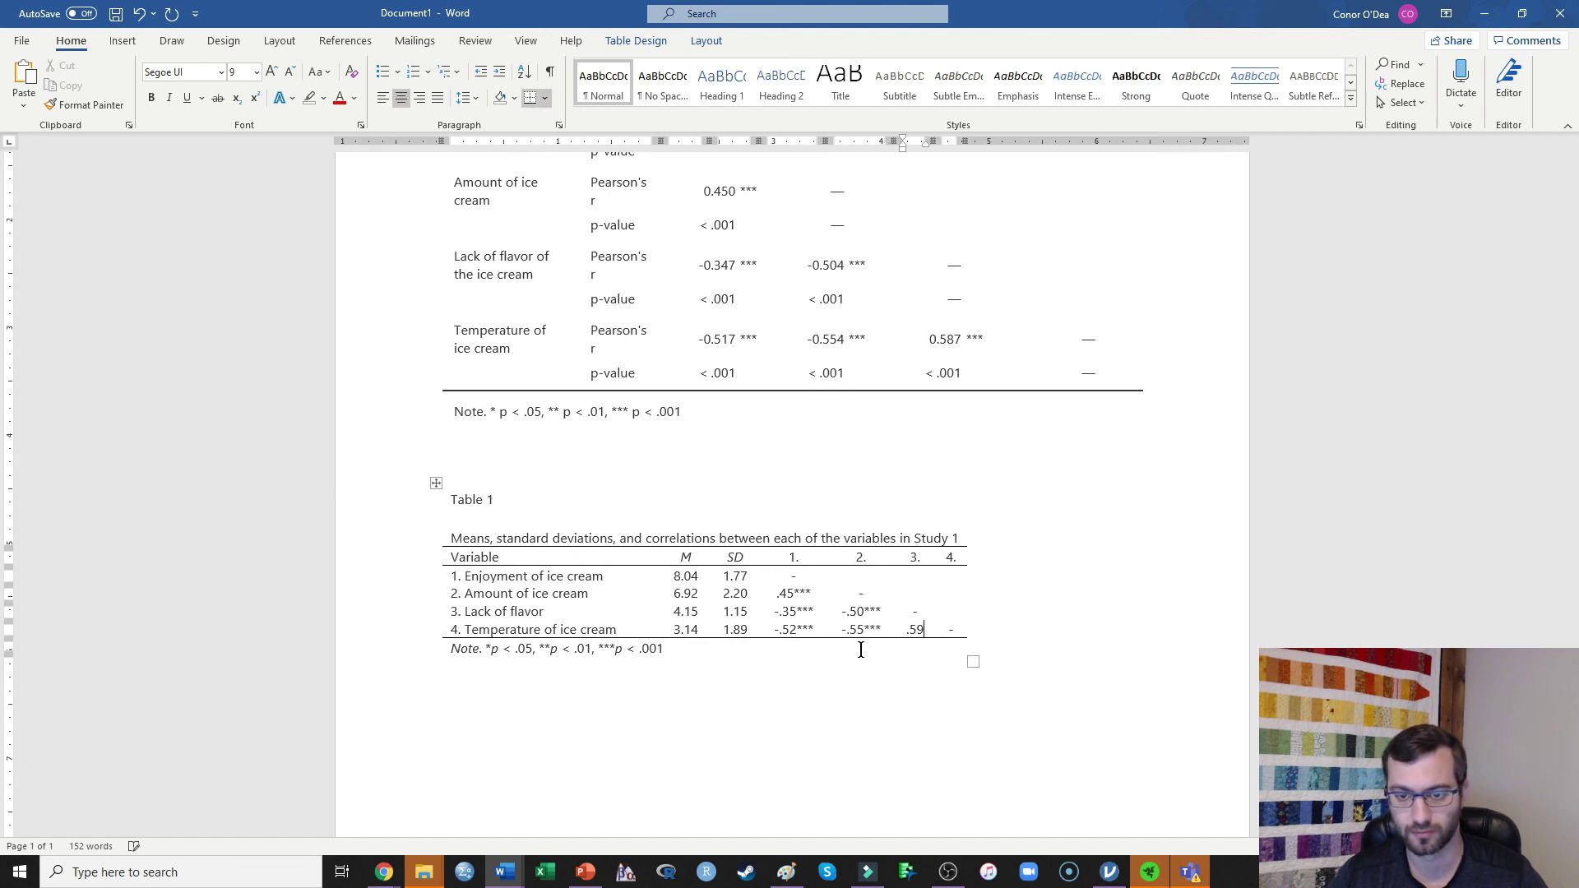
pyautogui.press('End')
pyautogui.write('***')
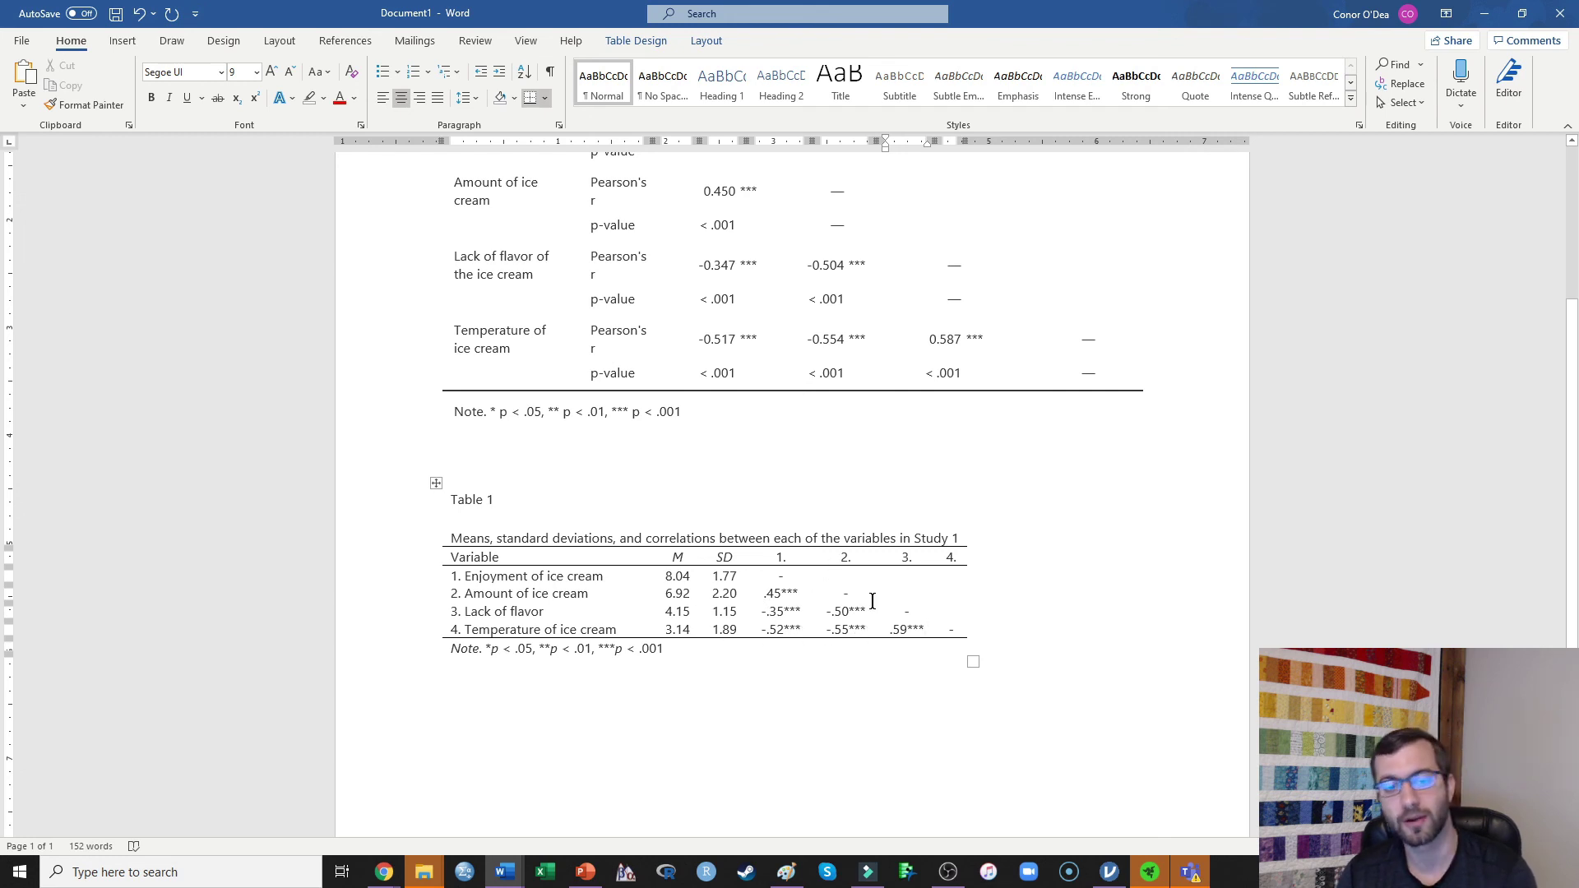
# Try (.95) in place of the dash in column 1 of the "1. Enjoyment of ice cream" row, and restore the dash
pyautogui.moveTo(790, 578); pyautogui.dragTo(903, 611)
pyautogui.click(907, 611)
pyautogui.moveTo(789, 580); pyautogui.dragTo(778, 578)
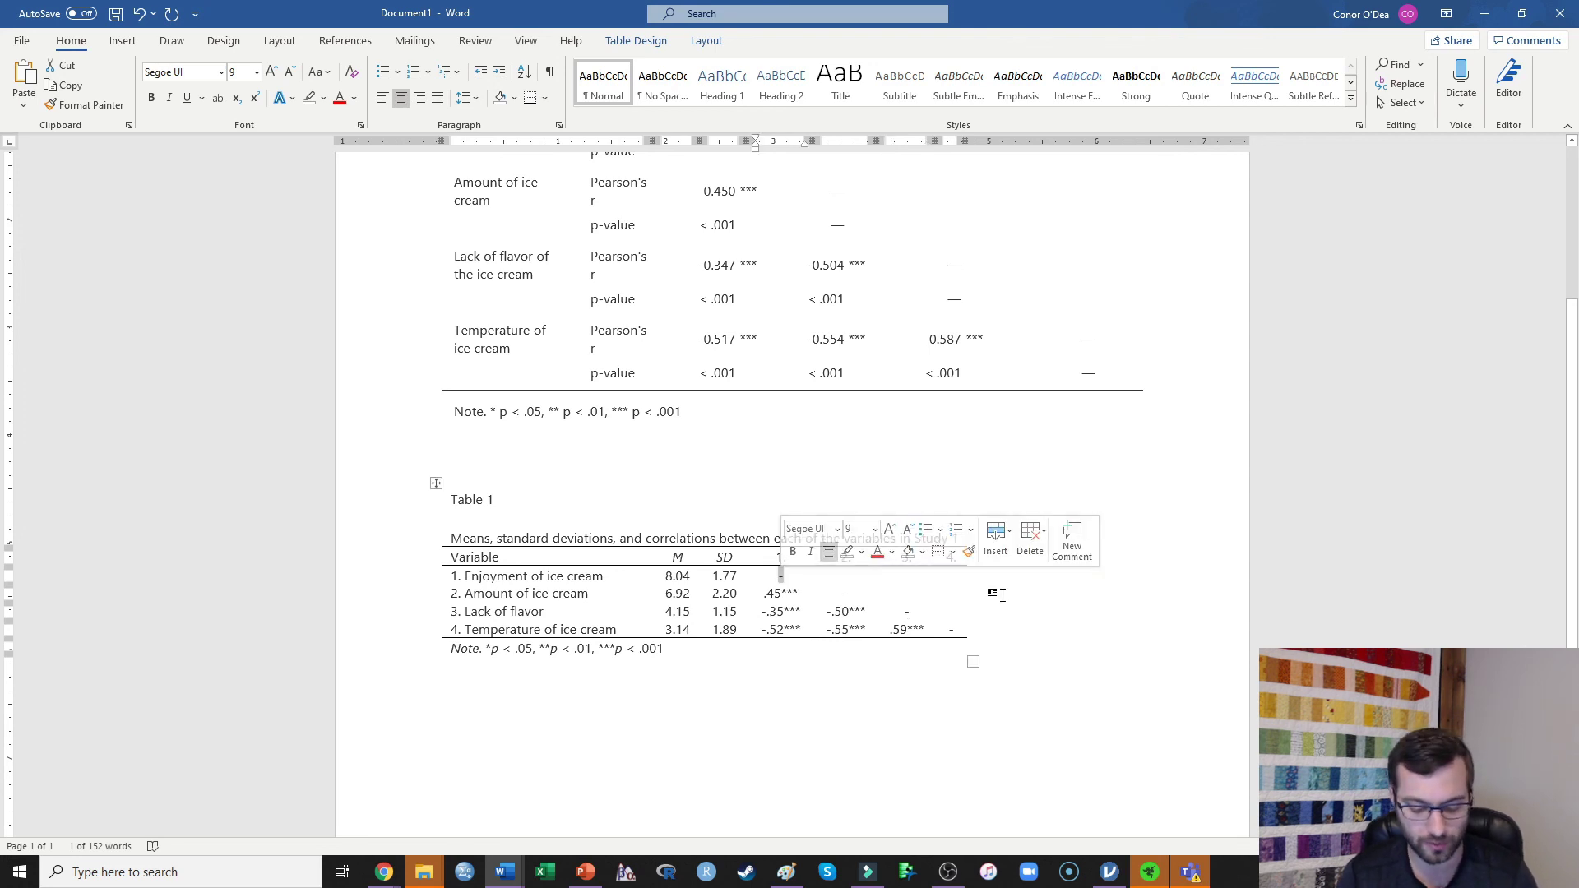
pyautogui.write('(.95)')
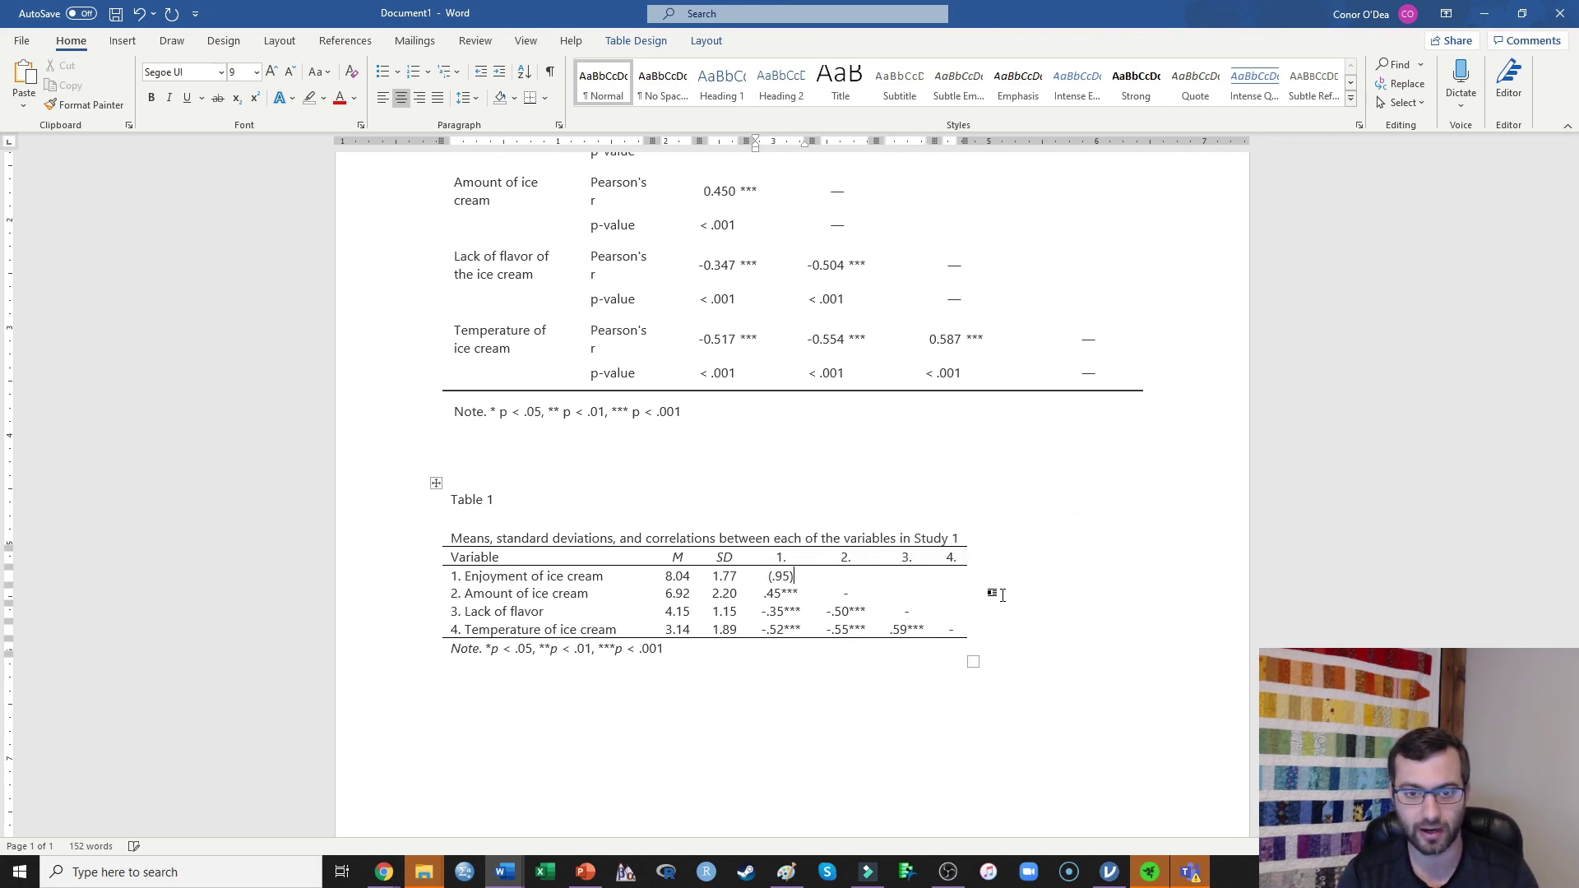
pyautogui.press('BackSpace')
pyautogui.press('BackSpace')
pyautogui.press('BackSpace')
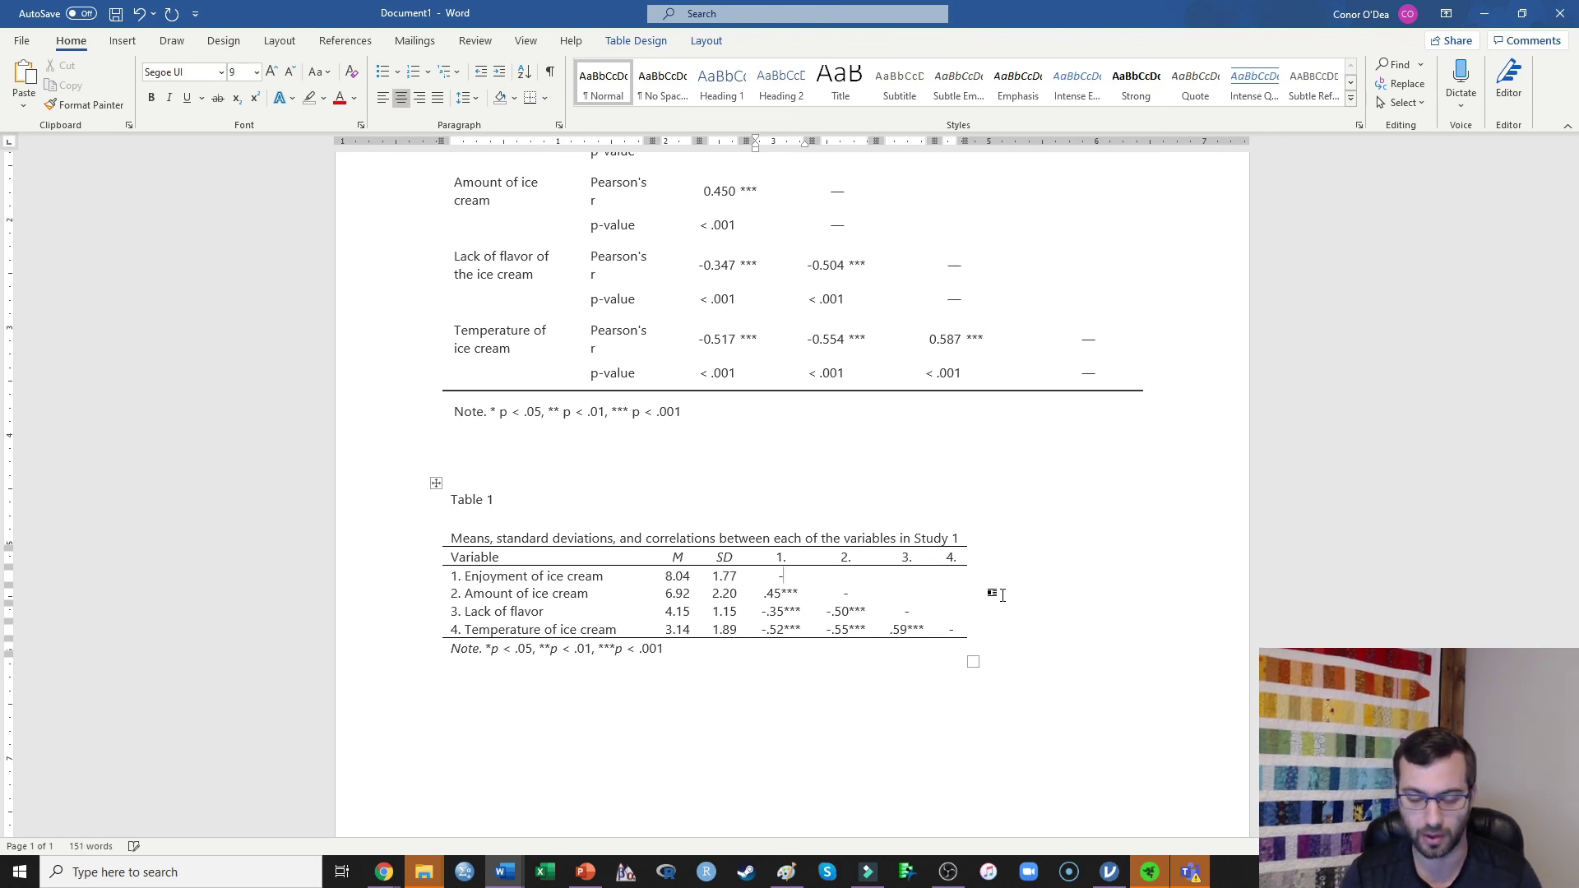